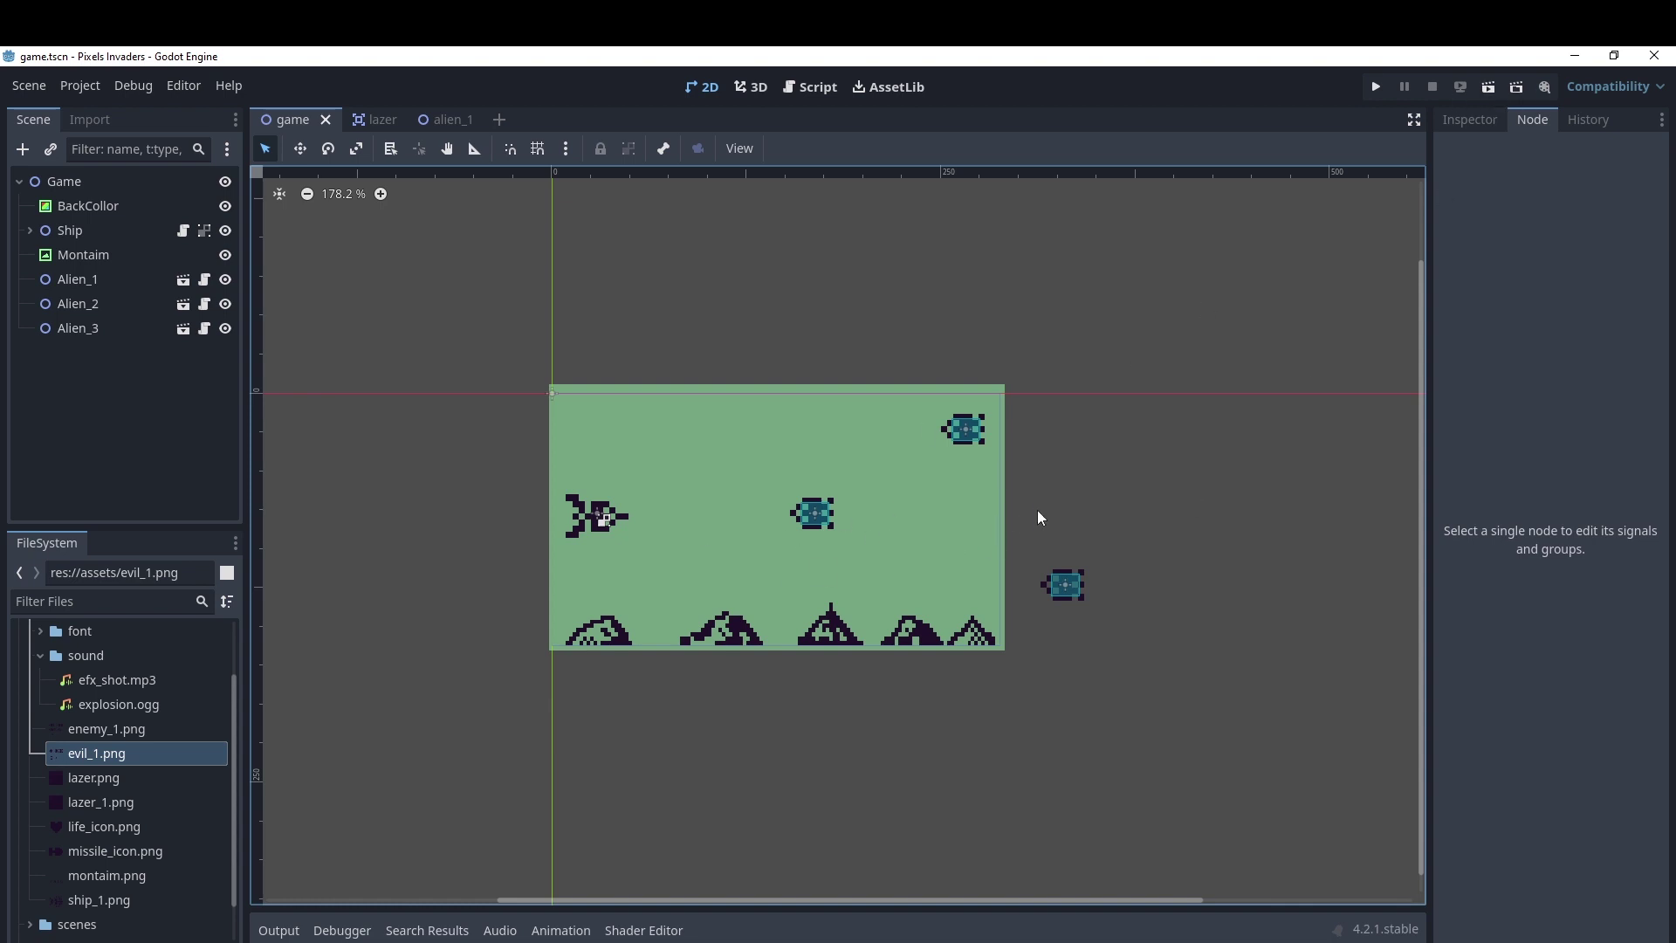
Run the game scene and fire lasers at the aliens while moving the ship up and down.
click(1488, 86)
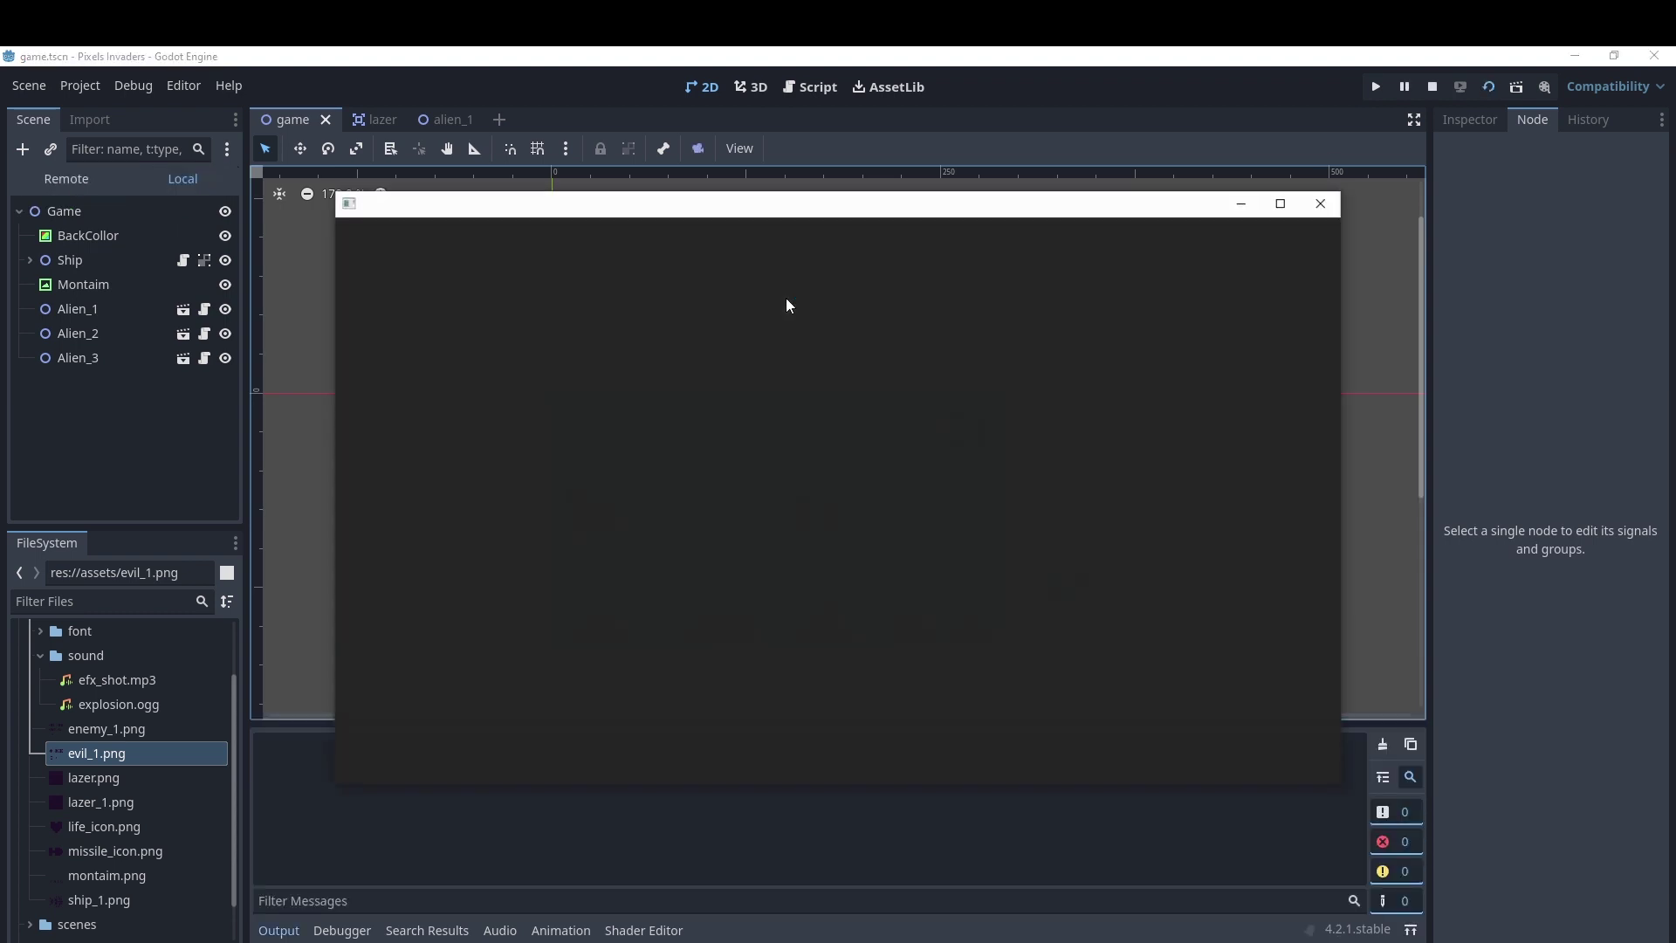
key(space)
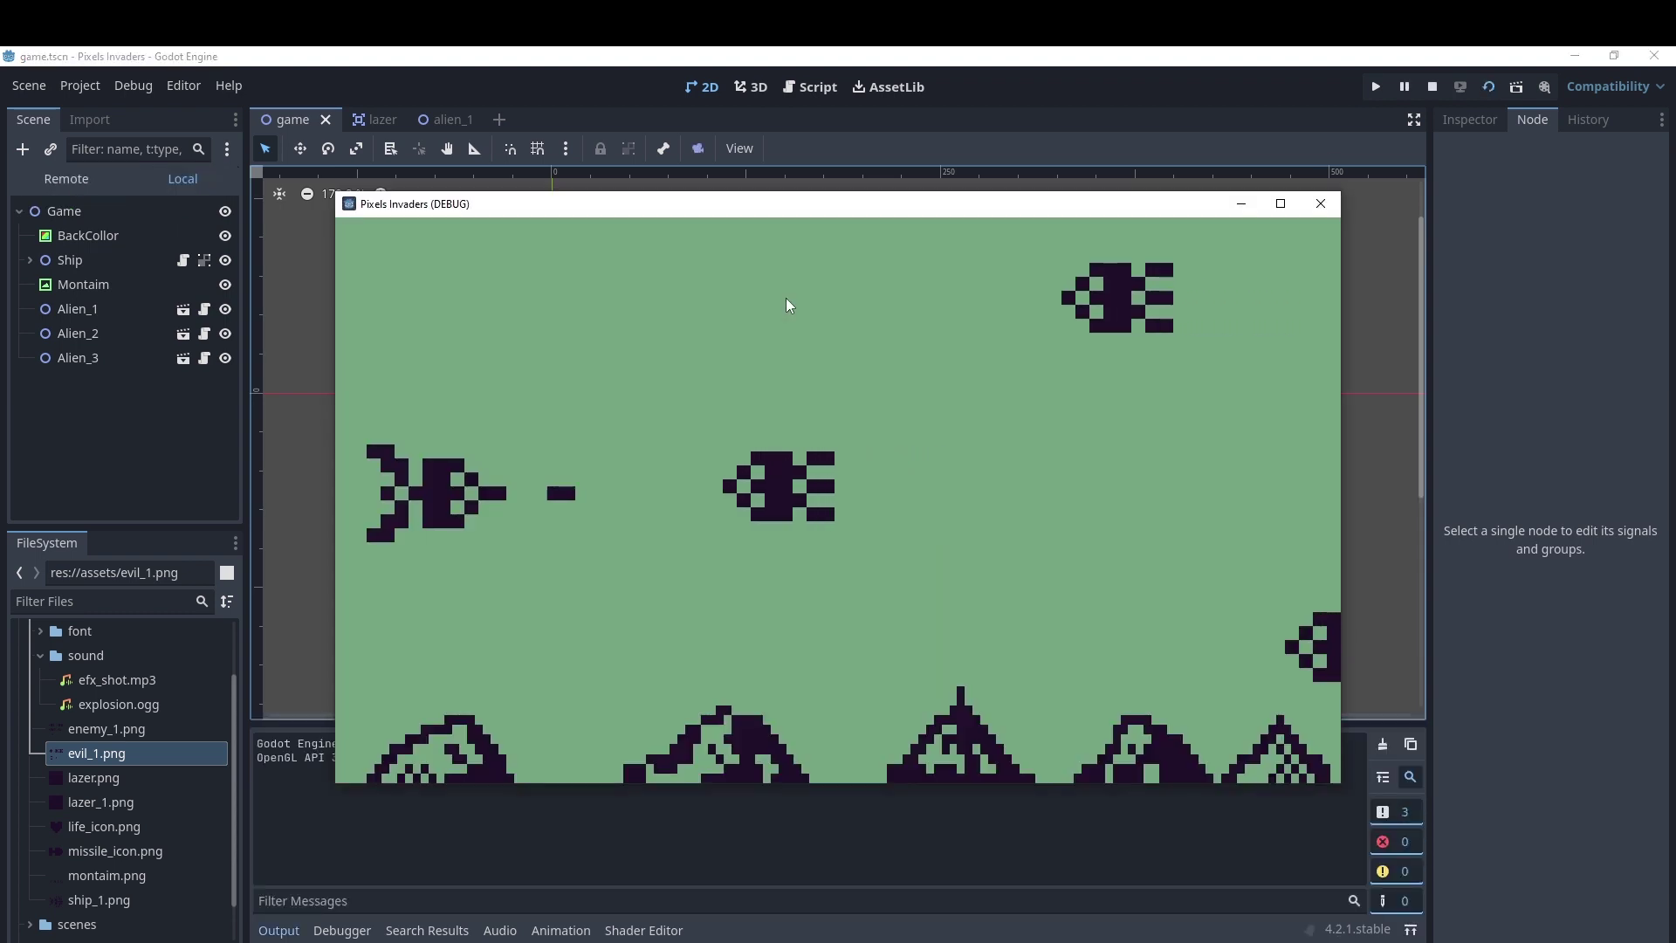
key(Up)
key(space)
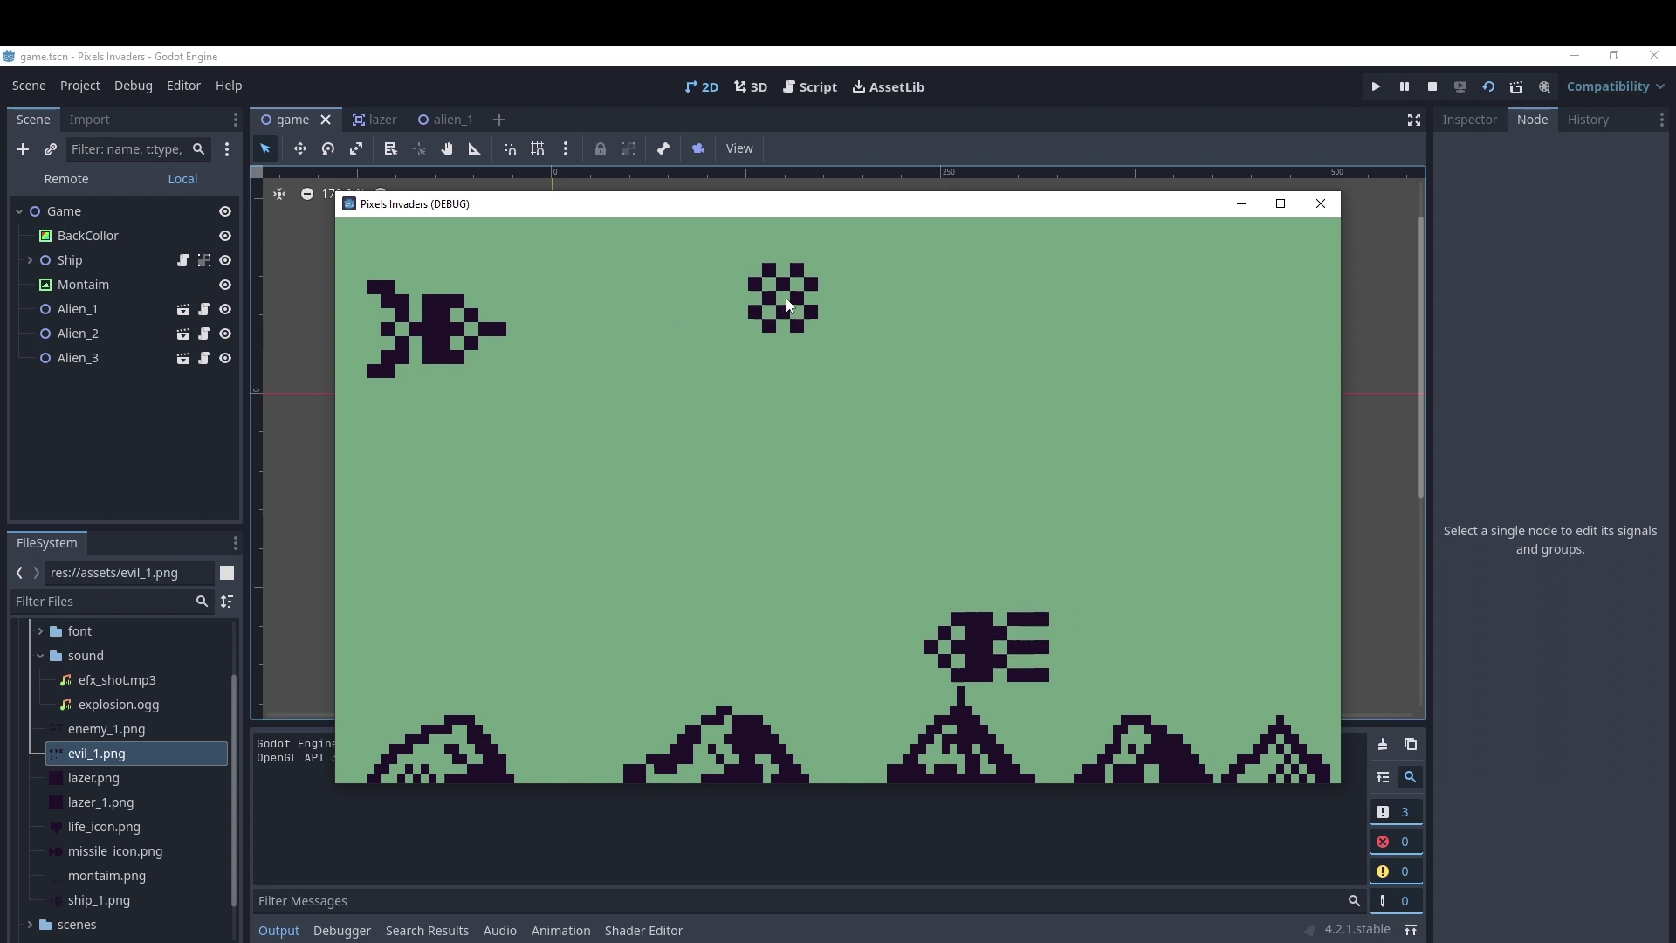
key(Down)
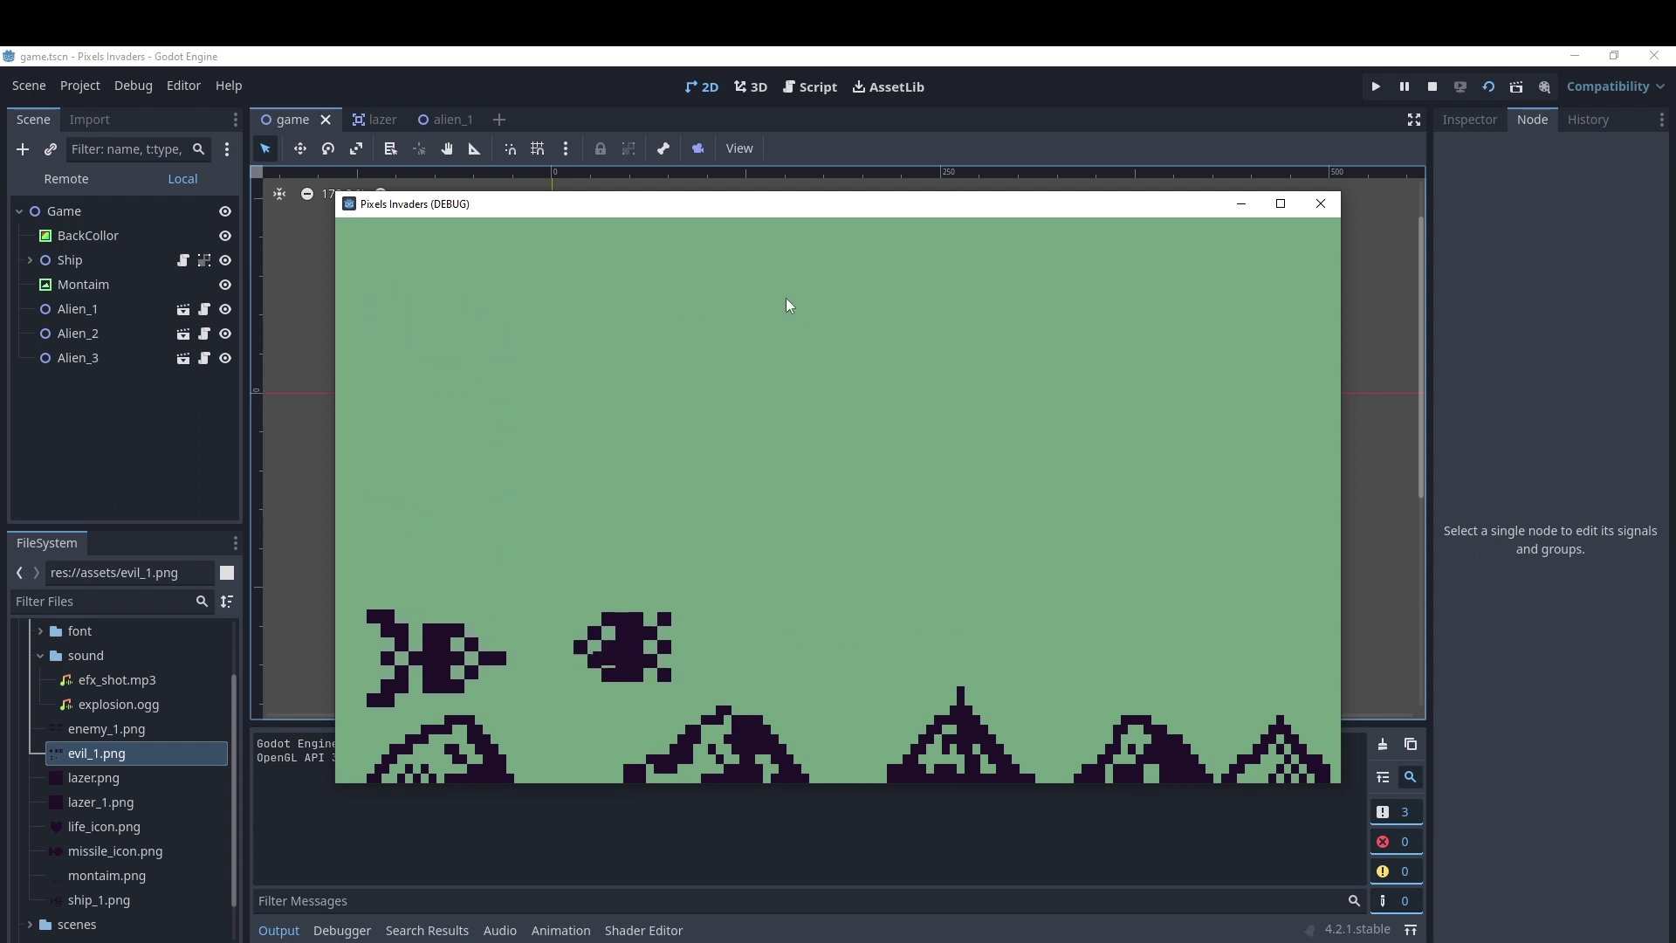
key(Up)
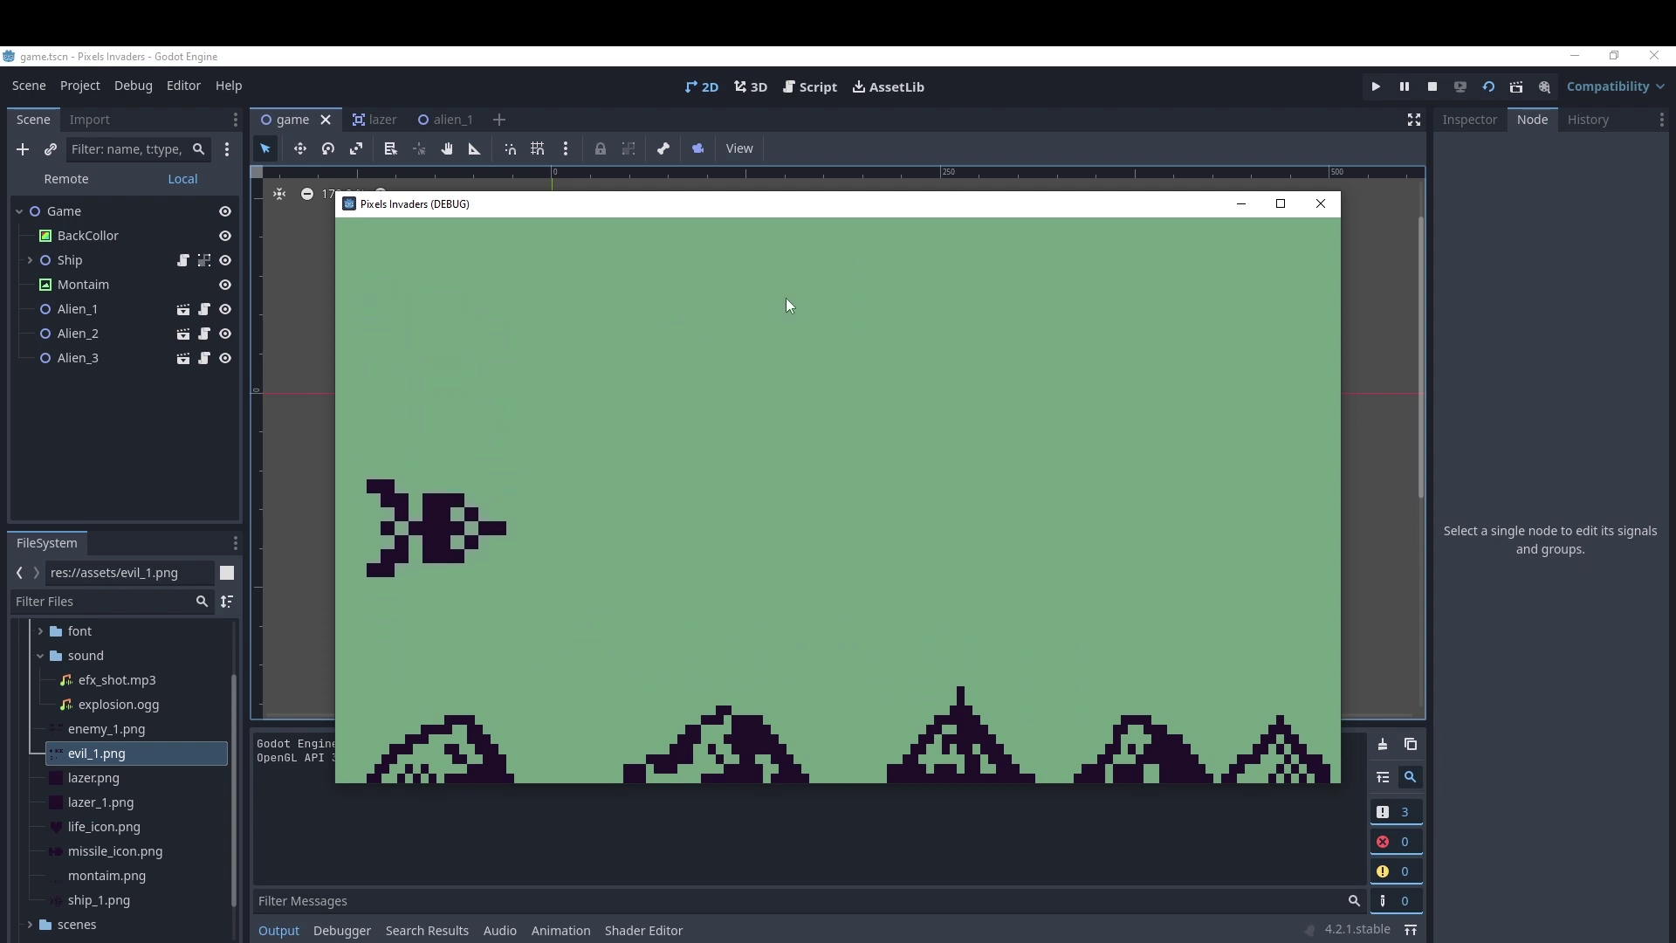
key(Up)
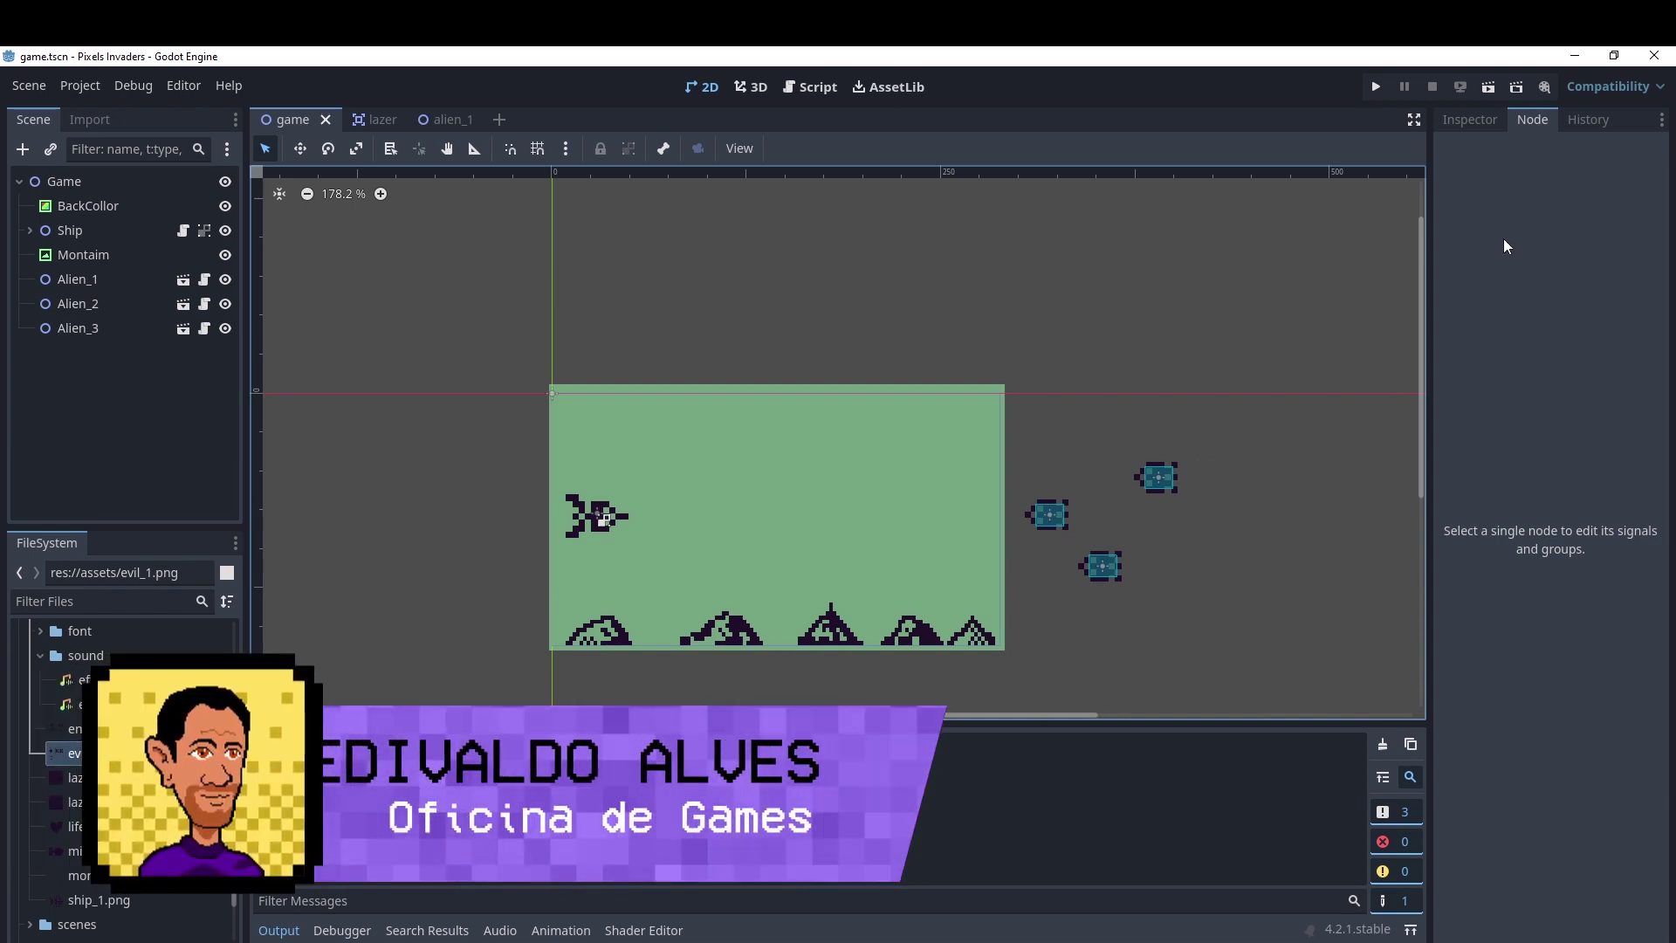
Run the scene again and keep moving and firing until the aliens reach the ship.
click(1487, 87)
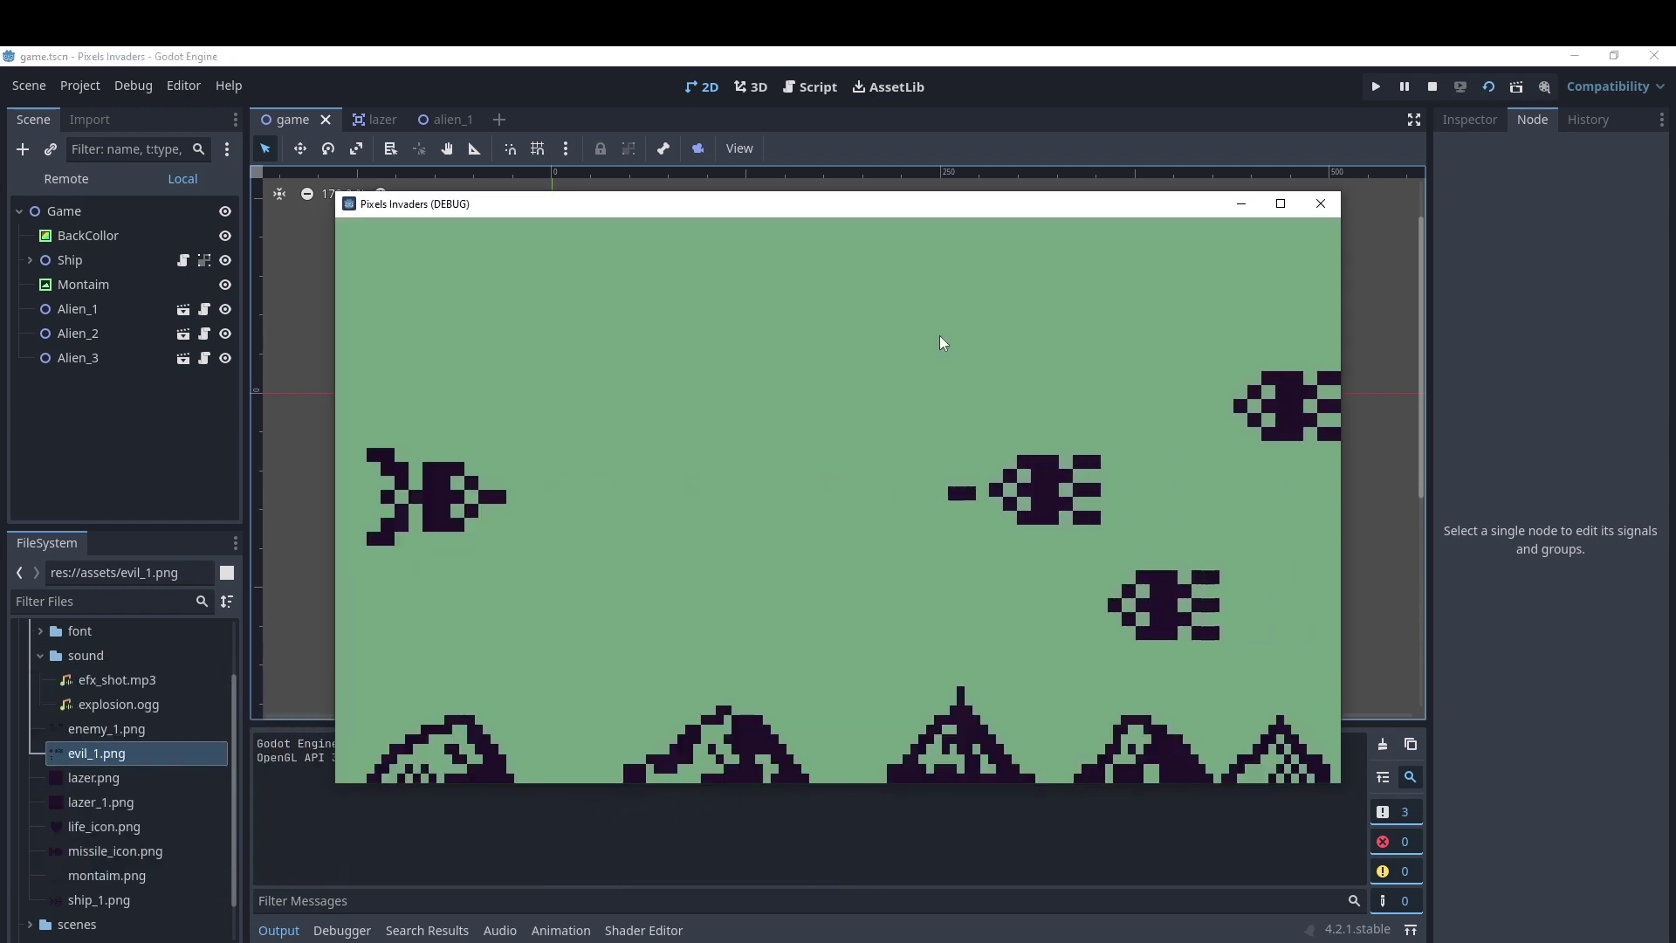
key(Down)
key(space)
key(Down)
key(space)
key(Up)
key(space)
key(Up)
key(space)
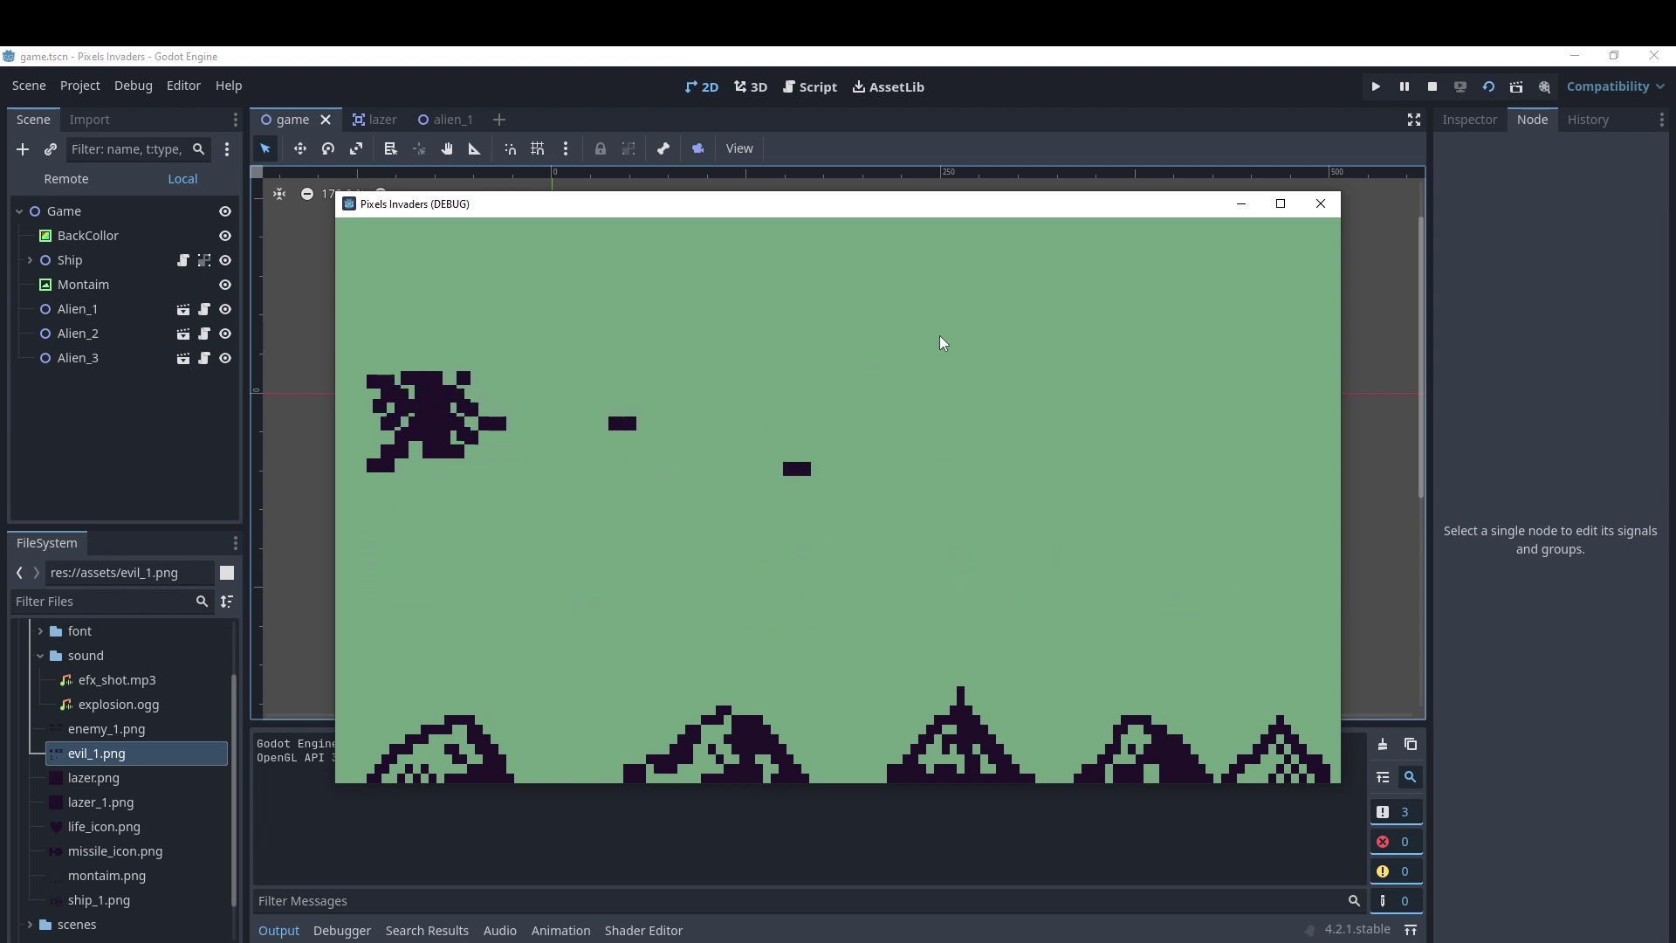
Stop the game and open the alien_1 script.
click(1334, 206)
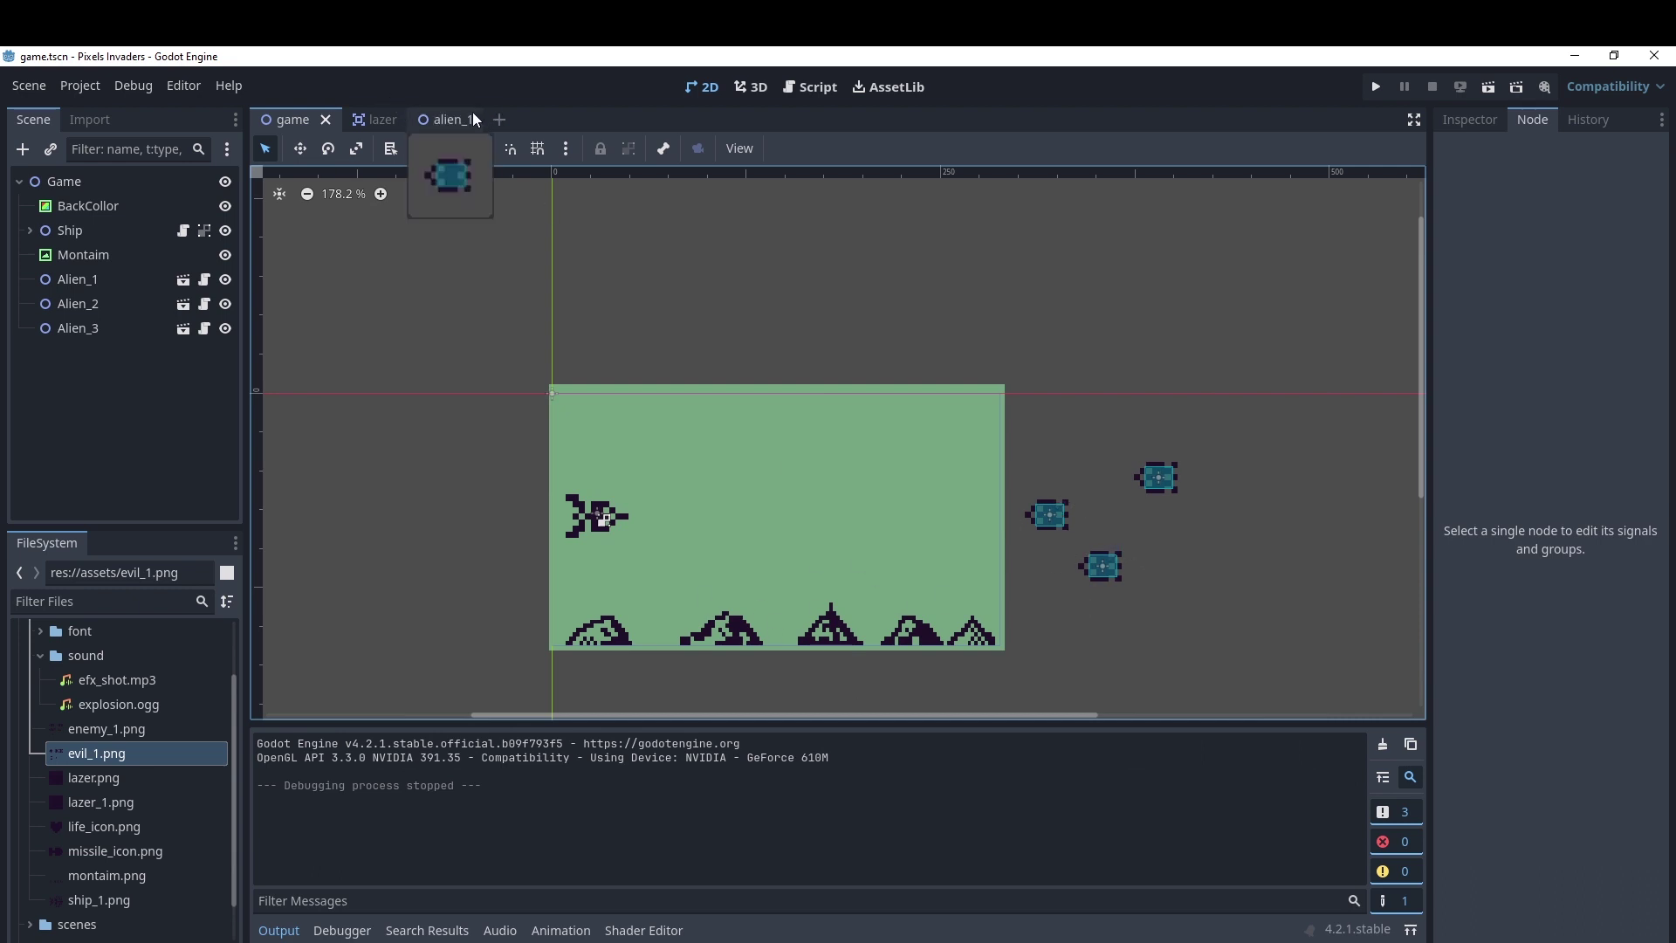
click(450, 121)
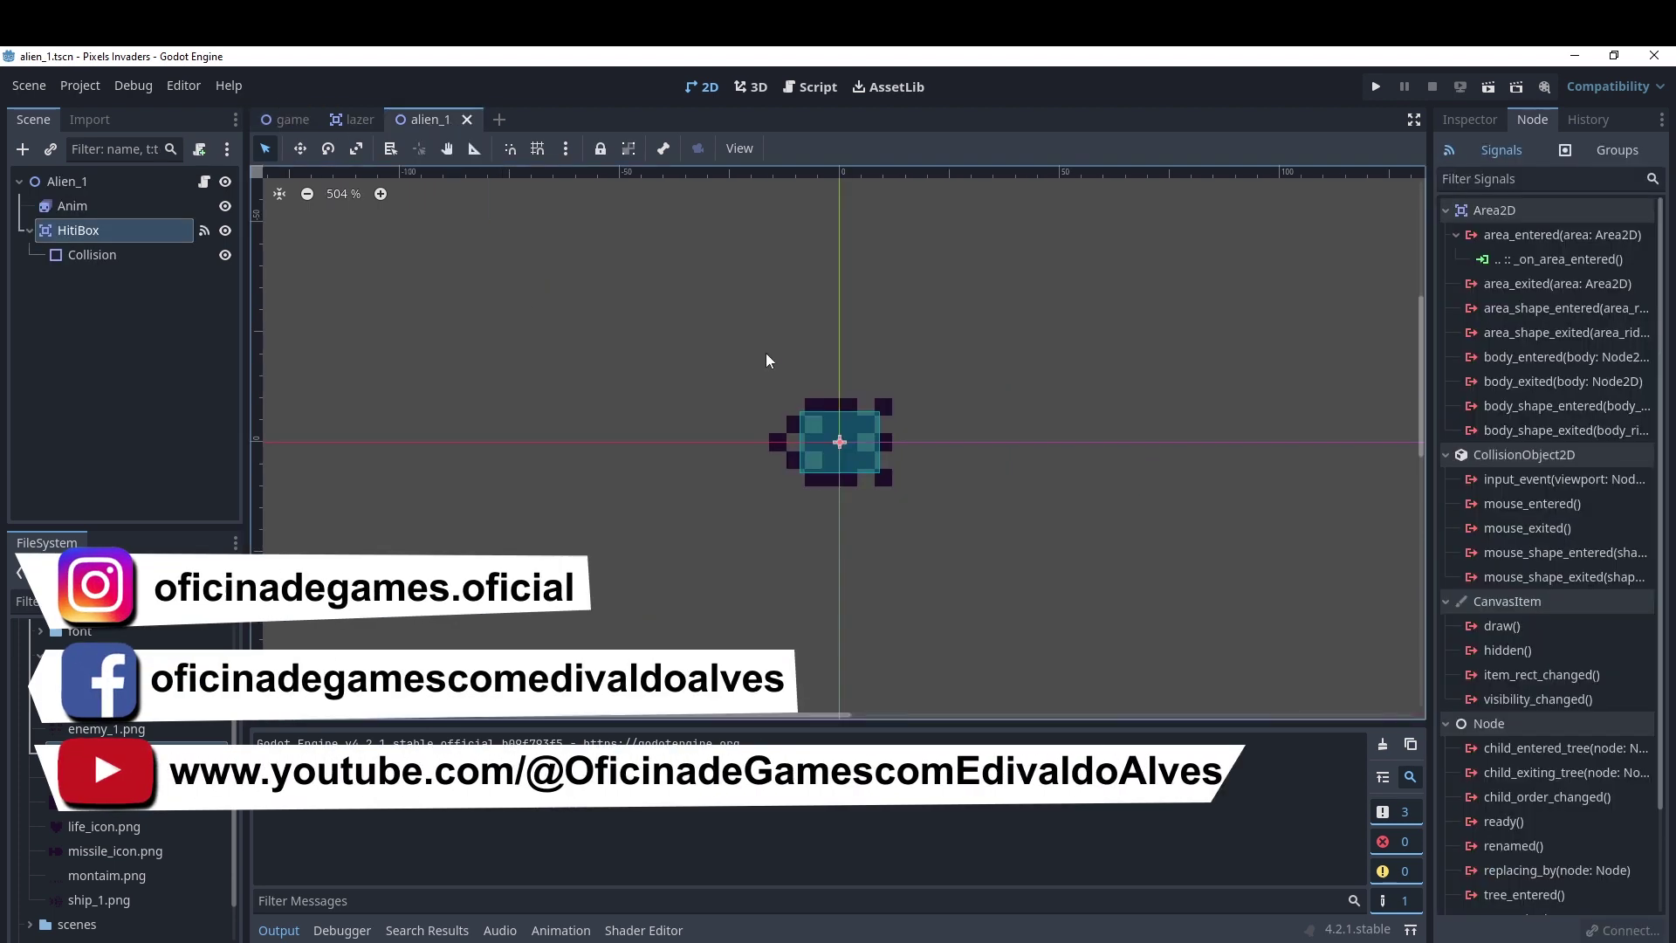
click(203, 183)
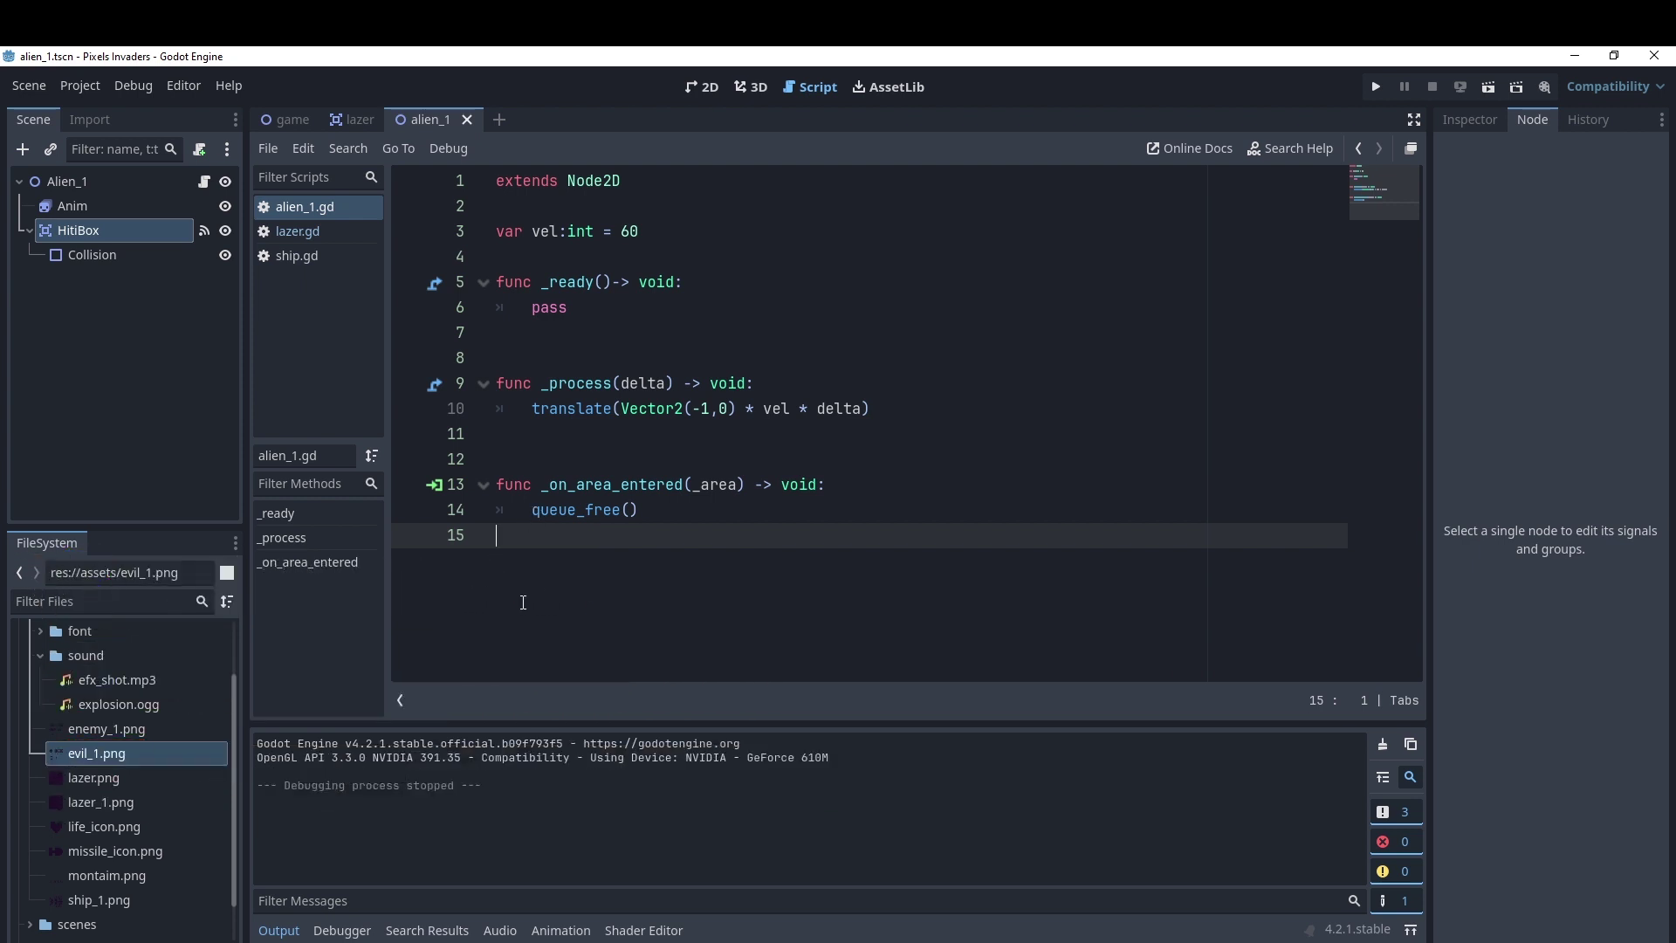
Write func kill() -> void: with a queue_free() body, then select the handler's queue_free() call.
key(Return)
text(fun)
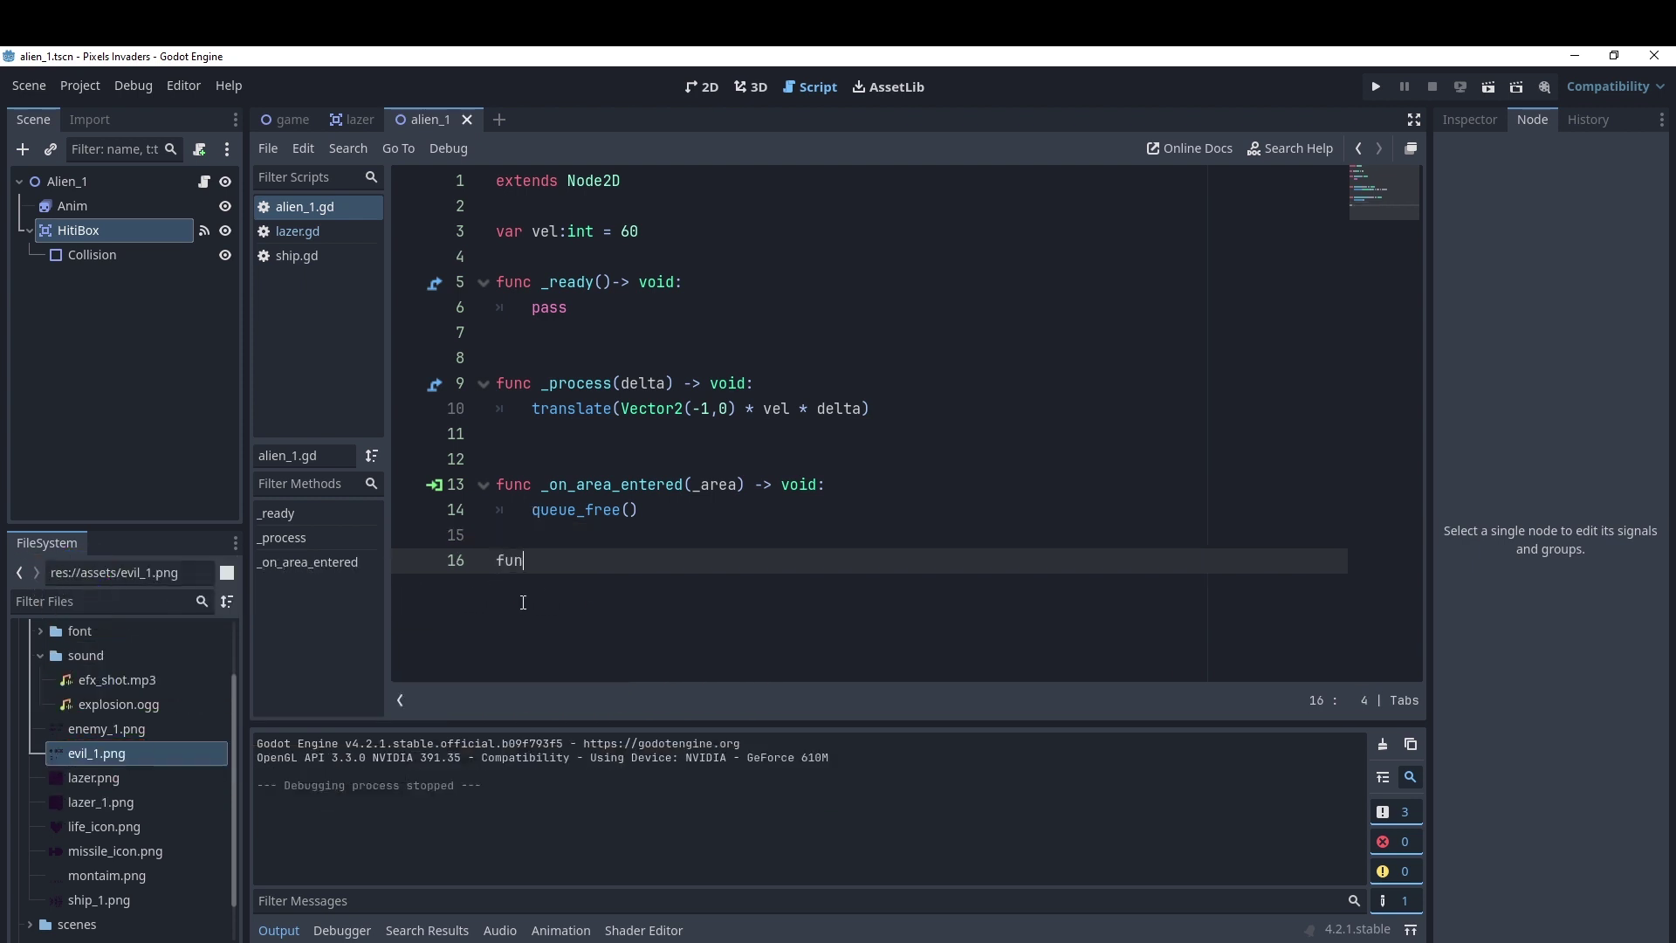
text(c ki)
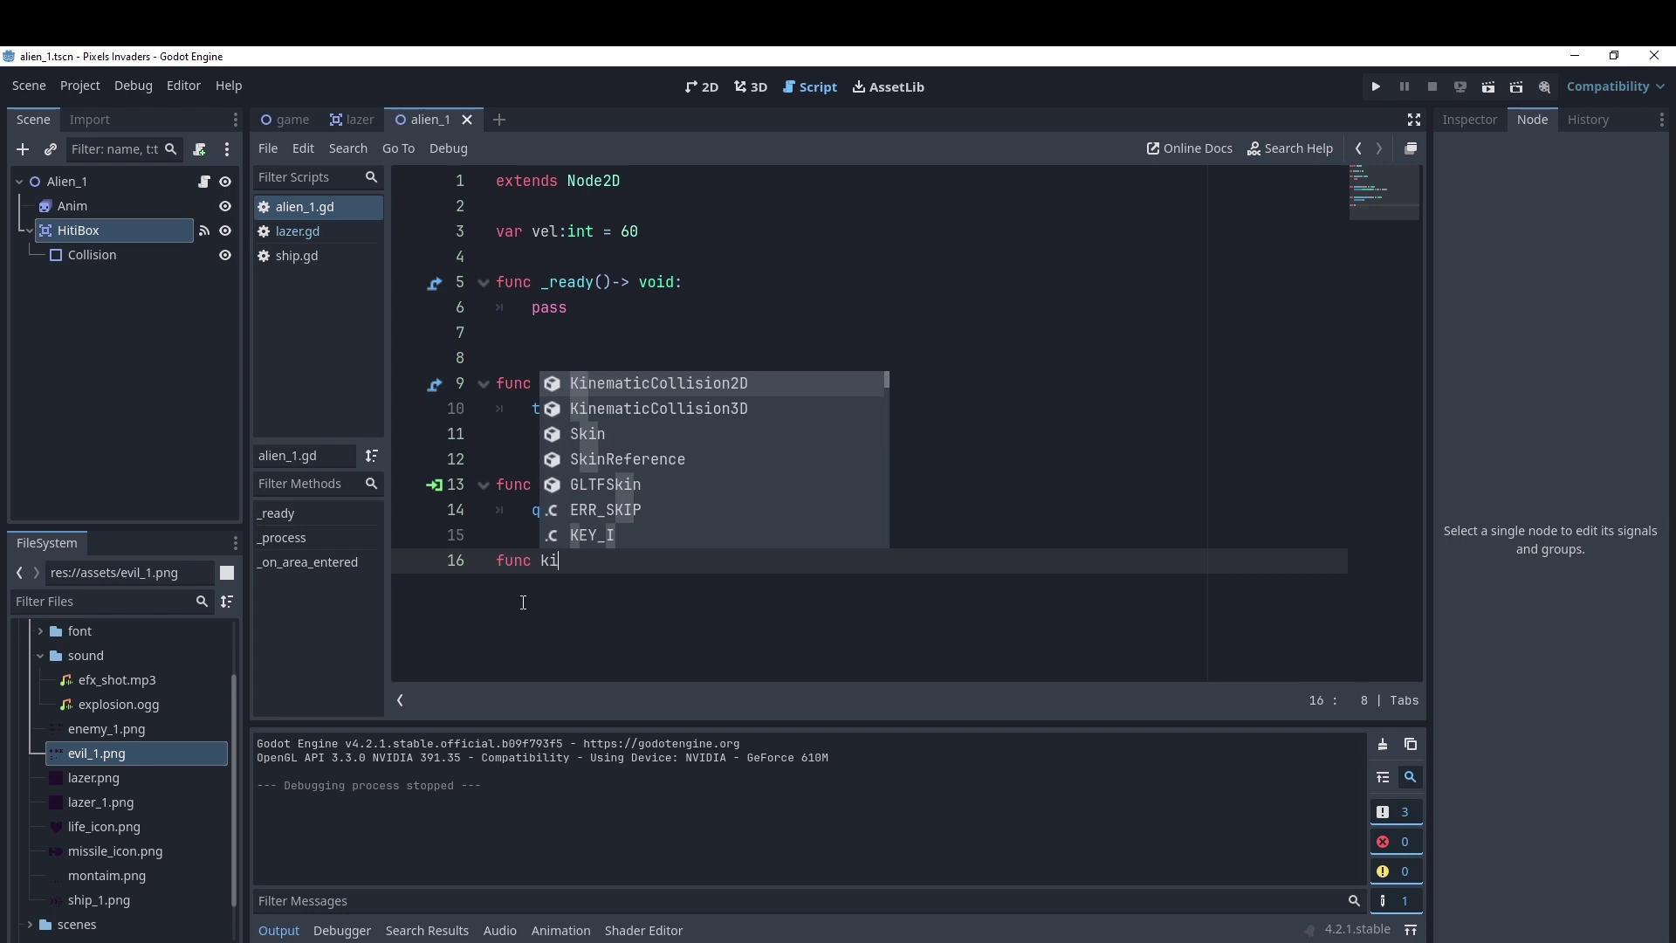
text(ll() -)
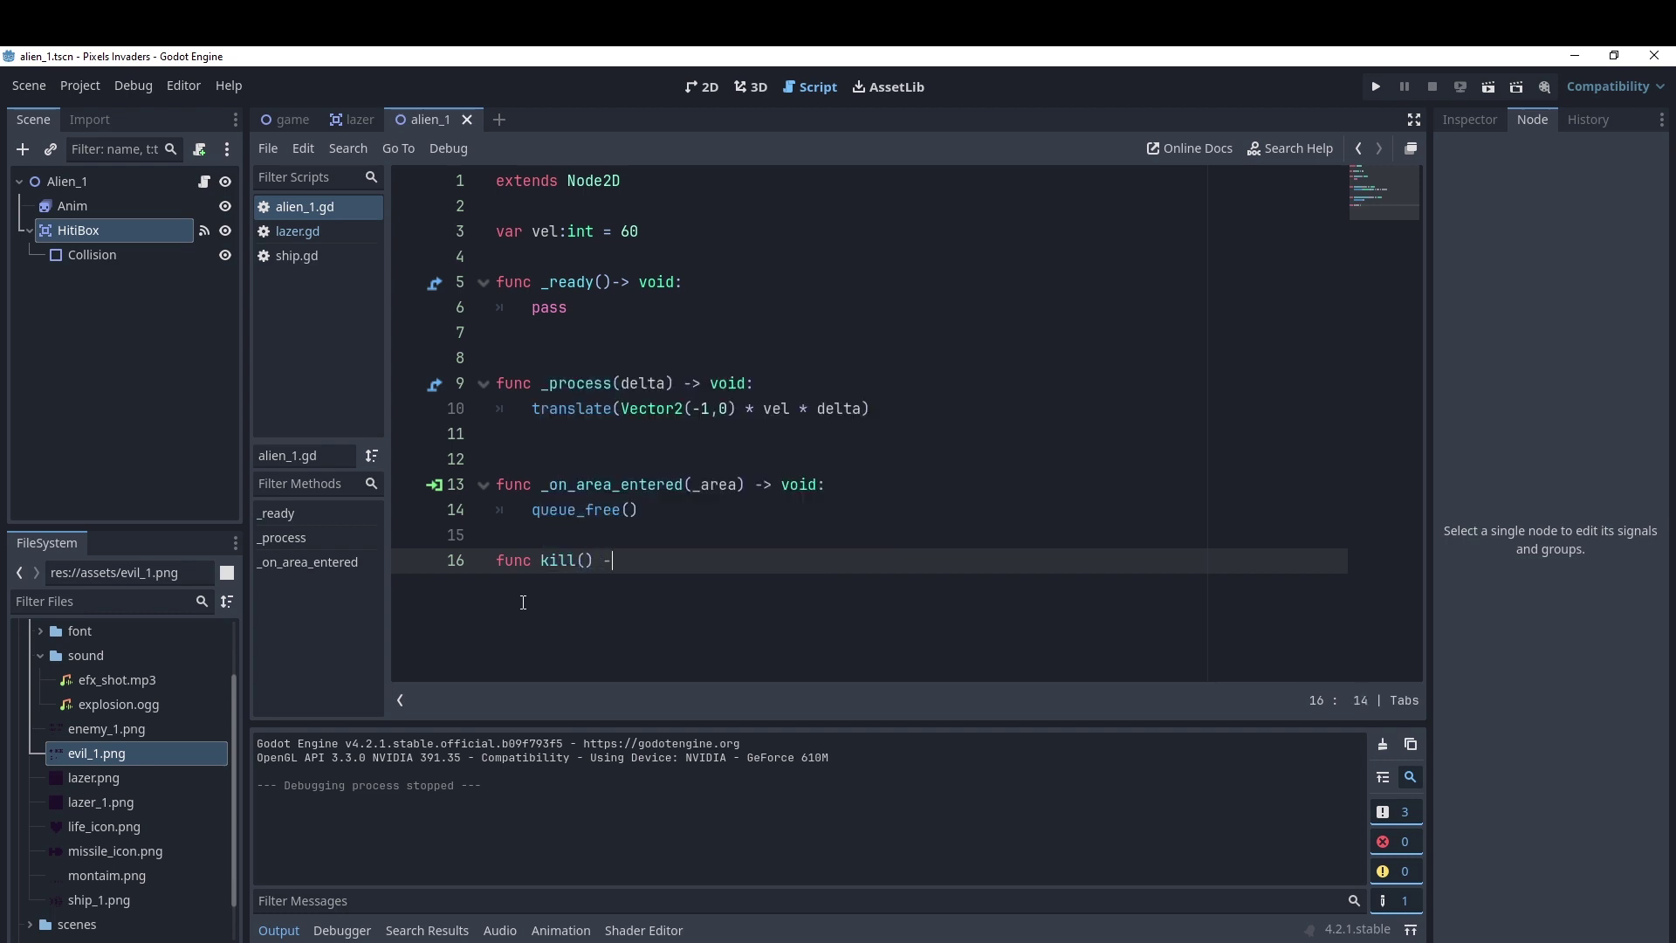
text(>)
text( void)
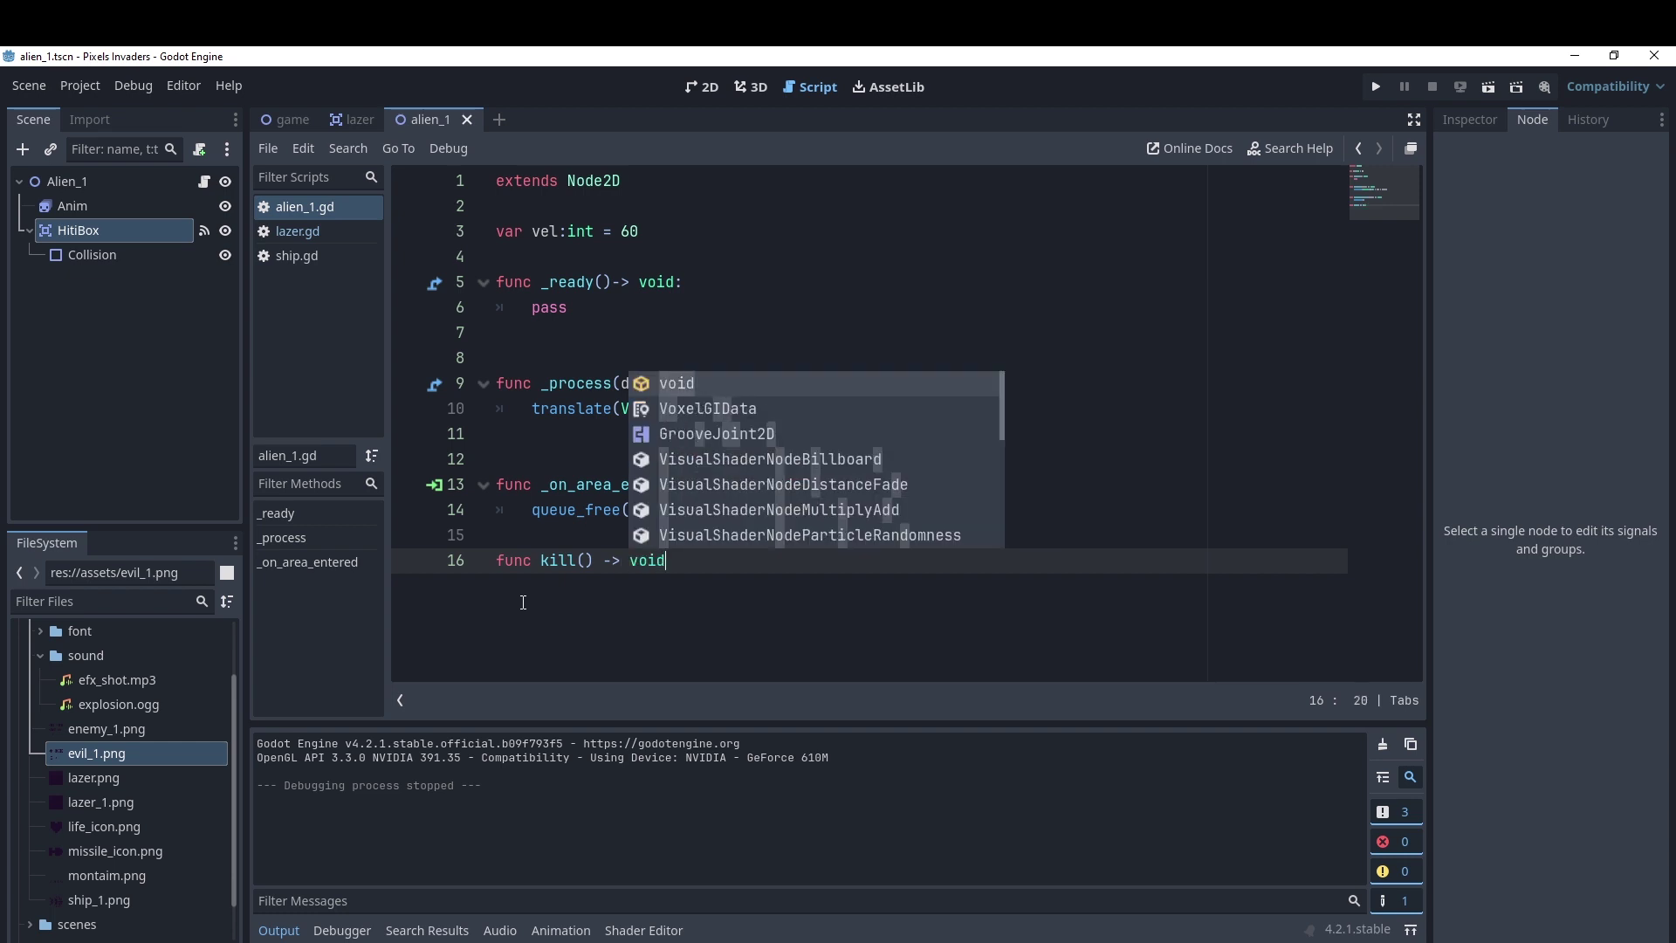
text(:)
key(Return)
text(qu)
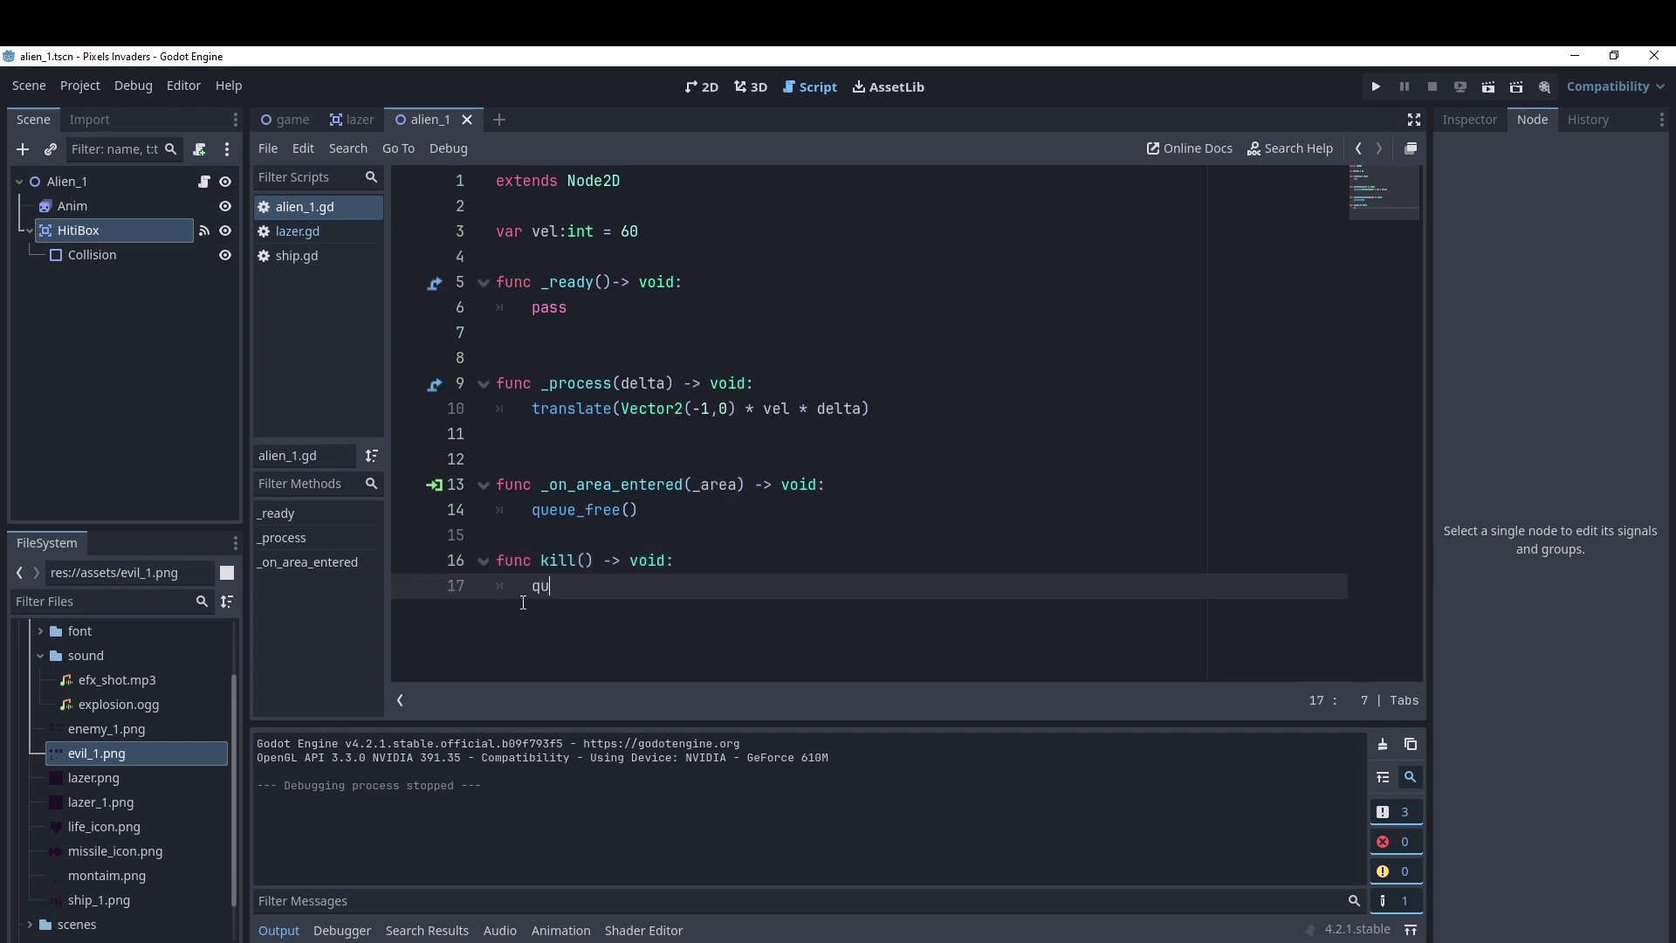
text(e)
key(Down)
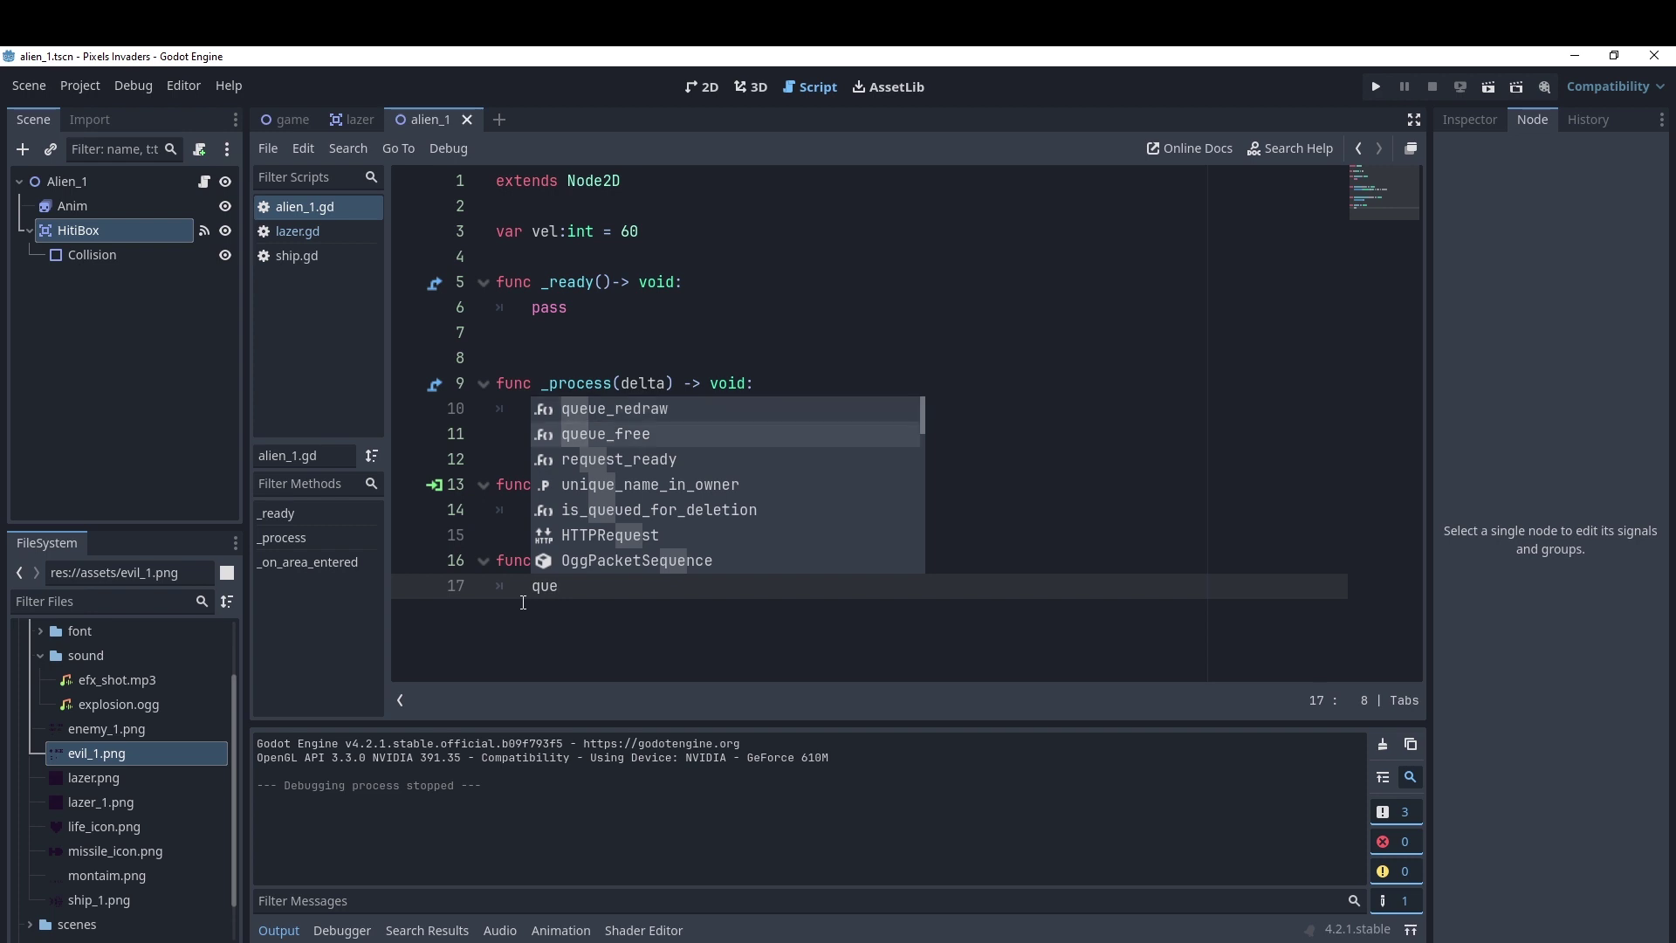
key(Return)
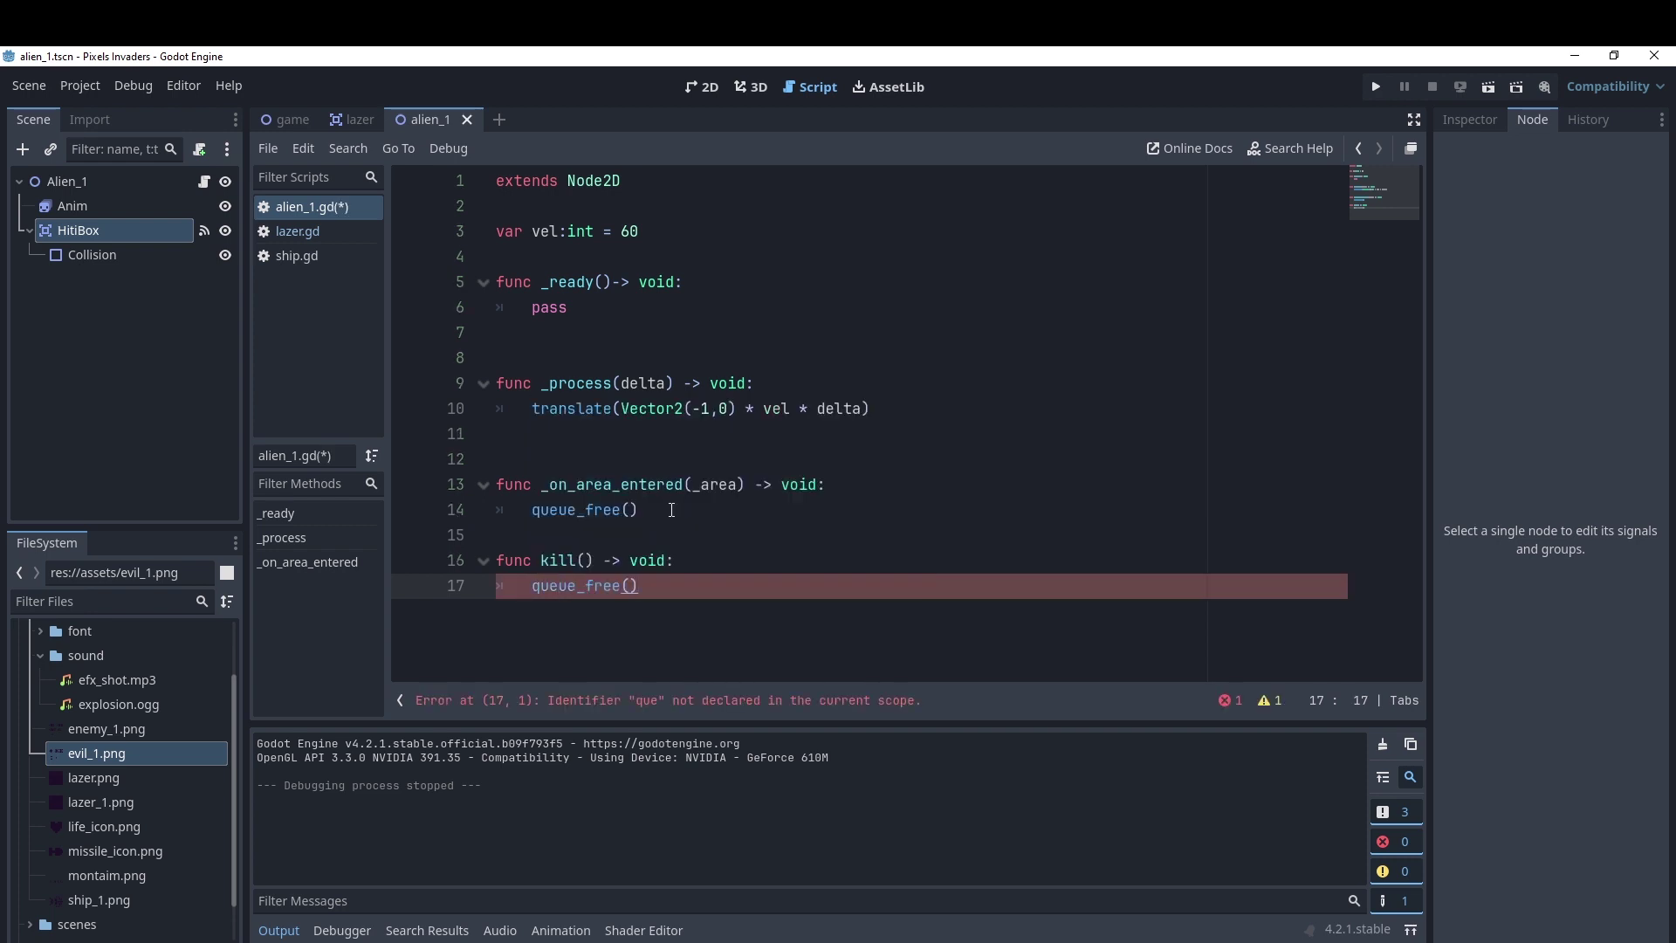
drag(655, 512, 533, 510)
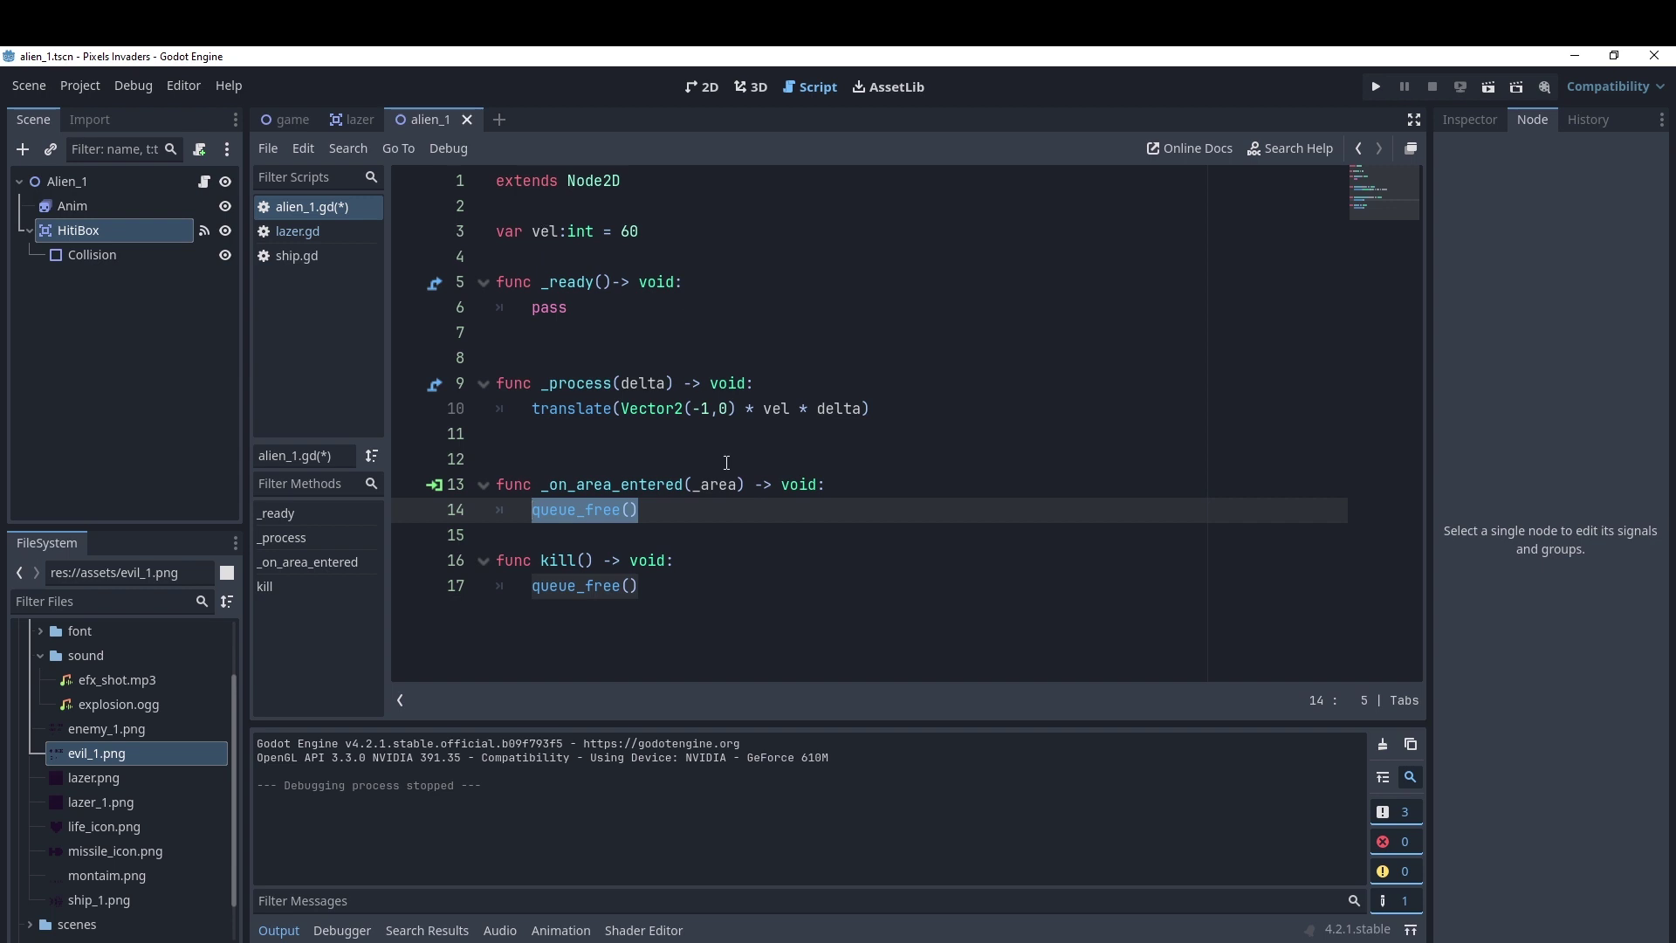
Replace the selected queue_free() in _on_area_entered with vel = 0.
text(ve)
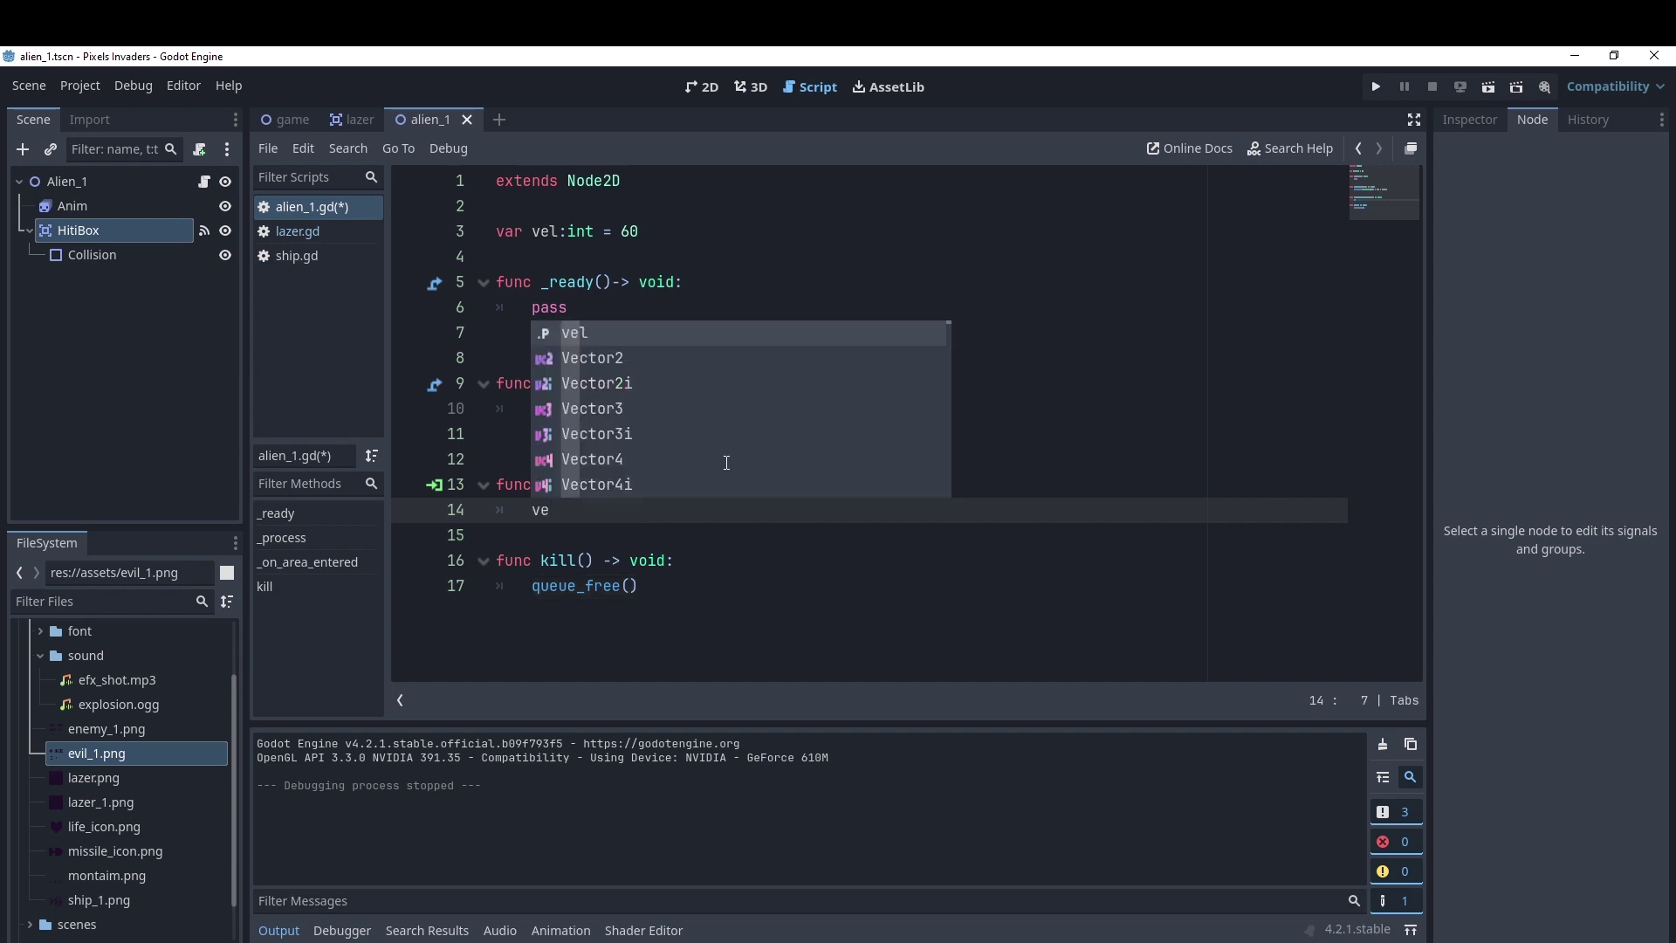
key(Return)
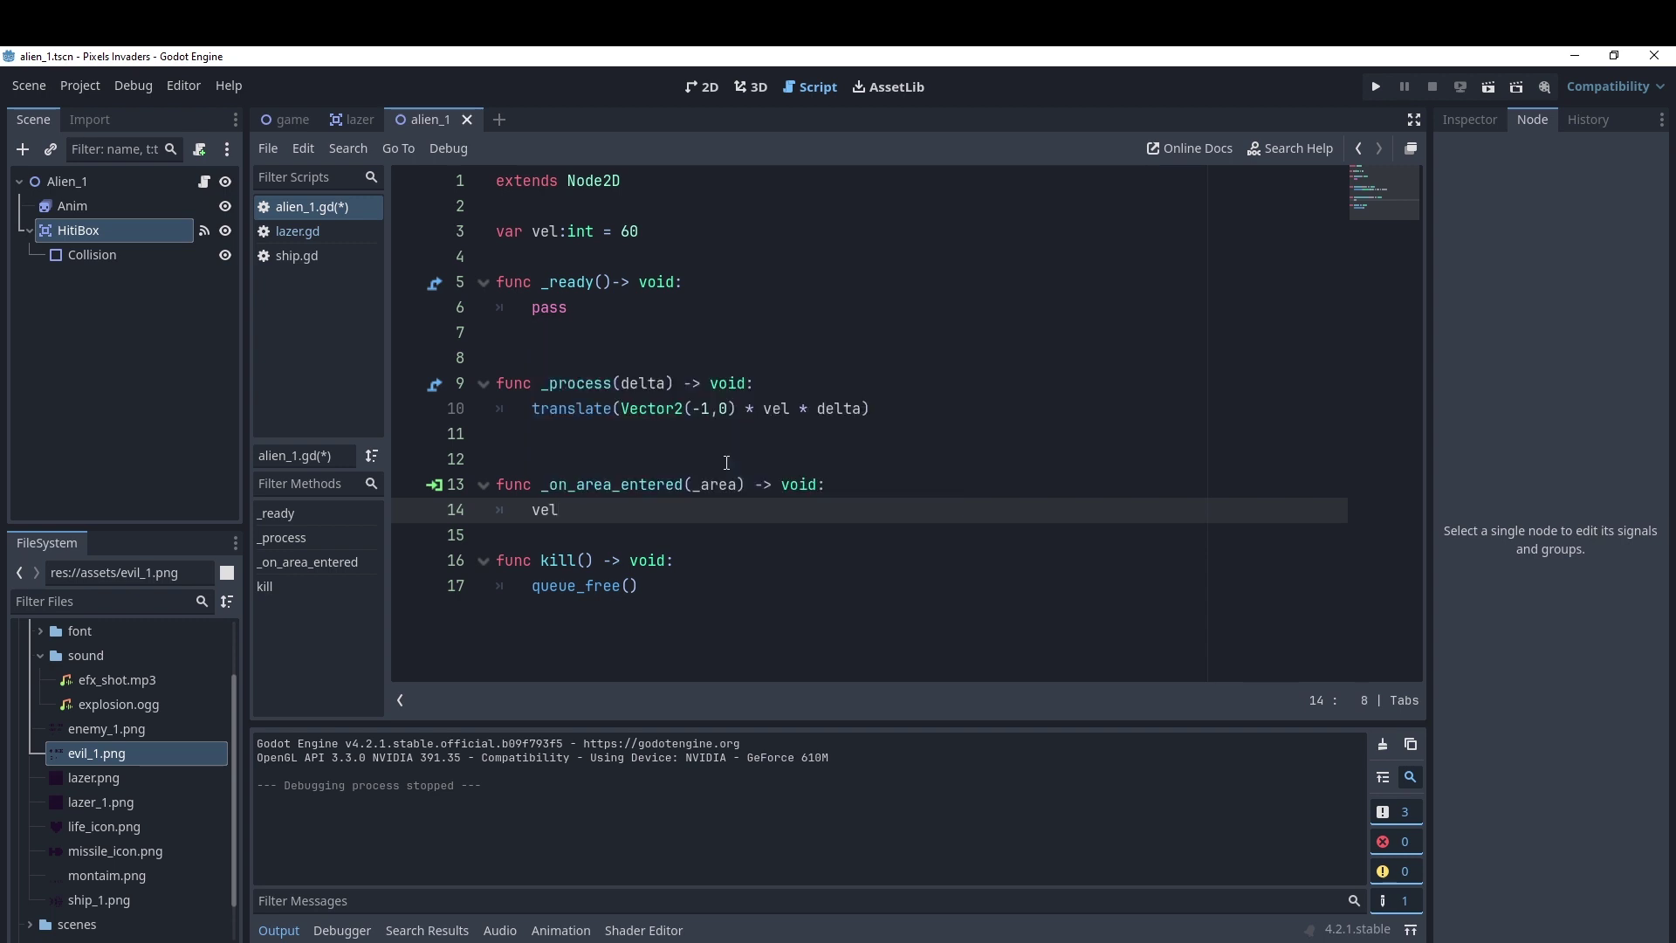
text(= )
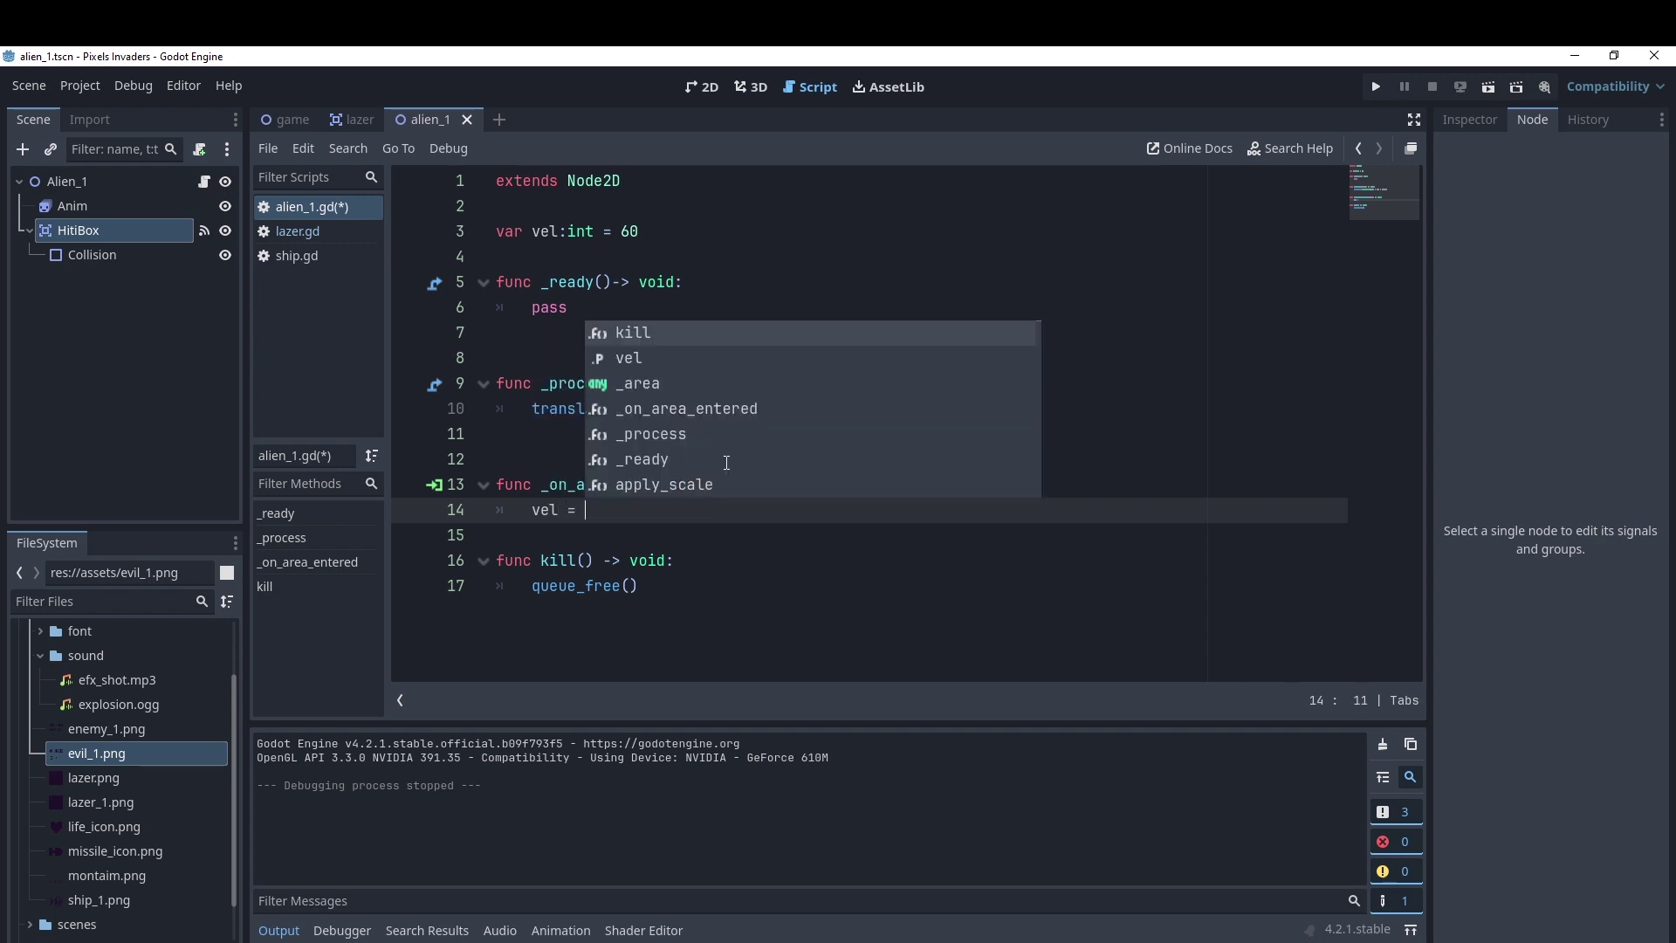
text(0)
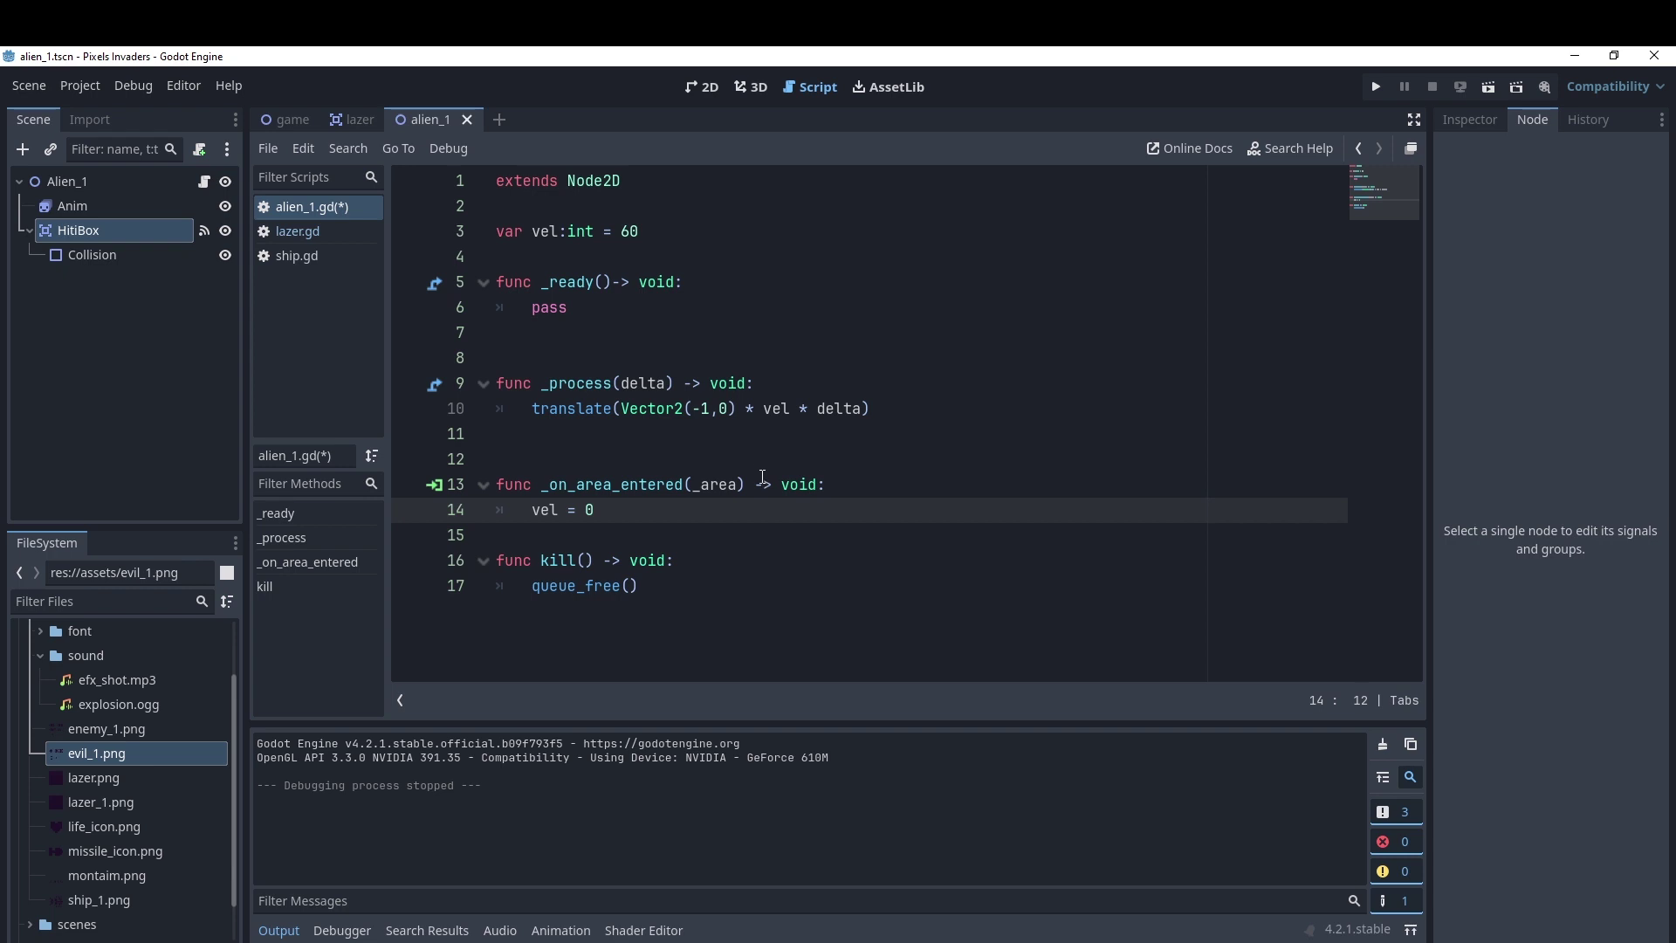
Select the starting value 60 in the vel declaration on line 3.
click(645, 232)
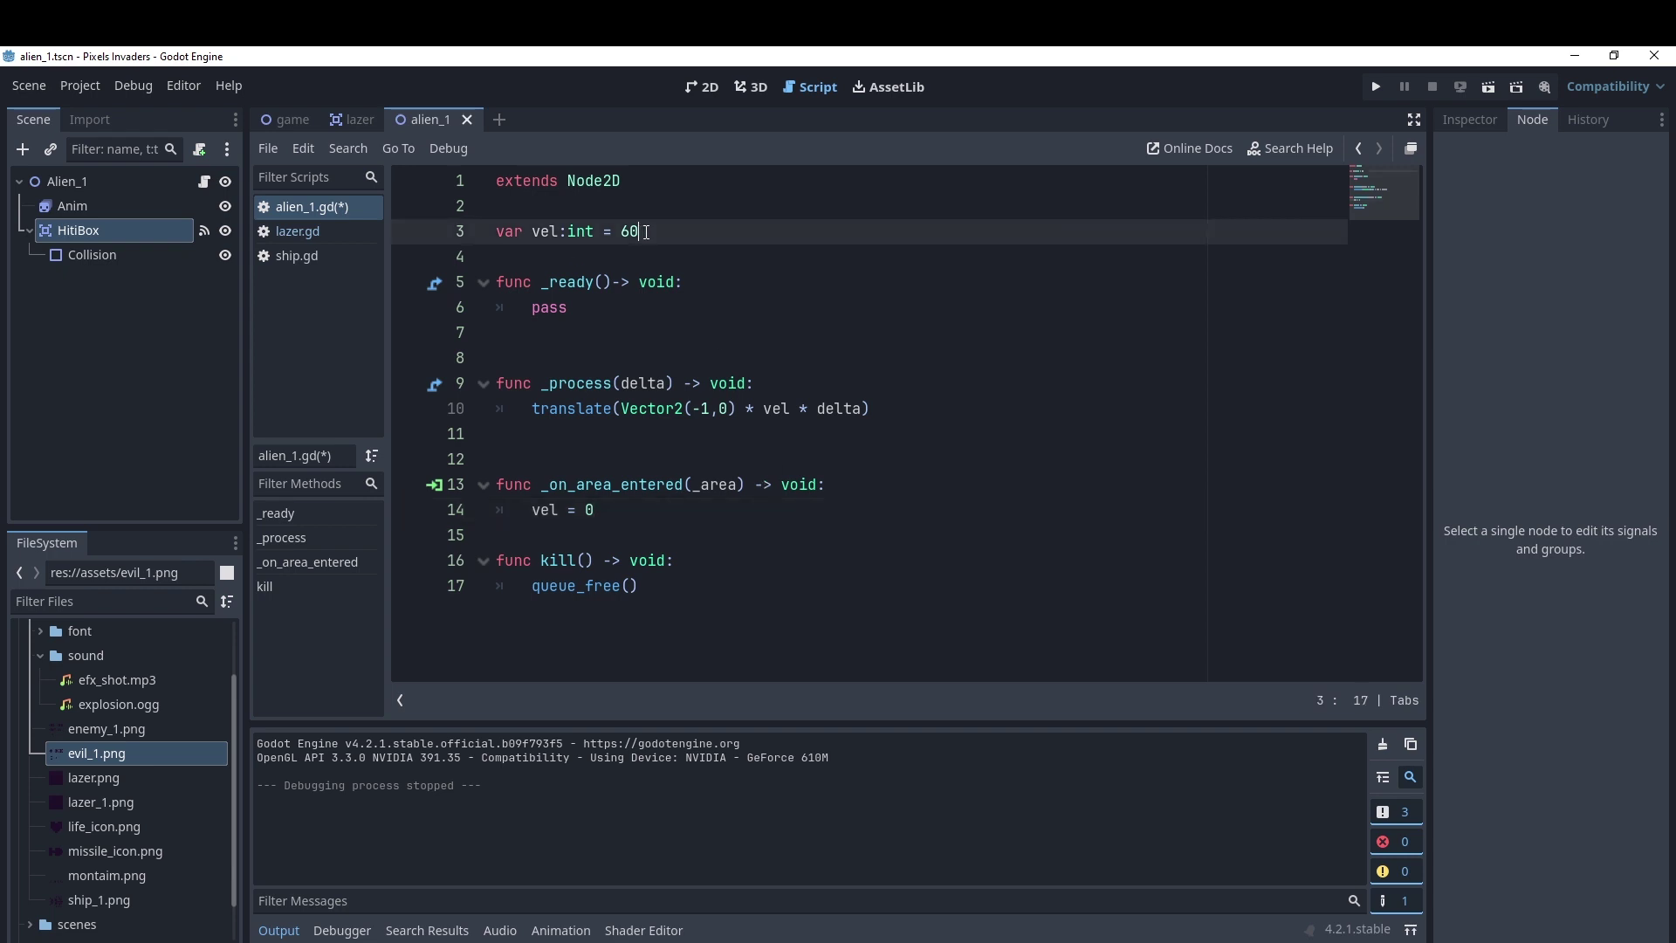
drag(647, 232, 610, 239)
click(738, 264)
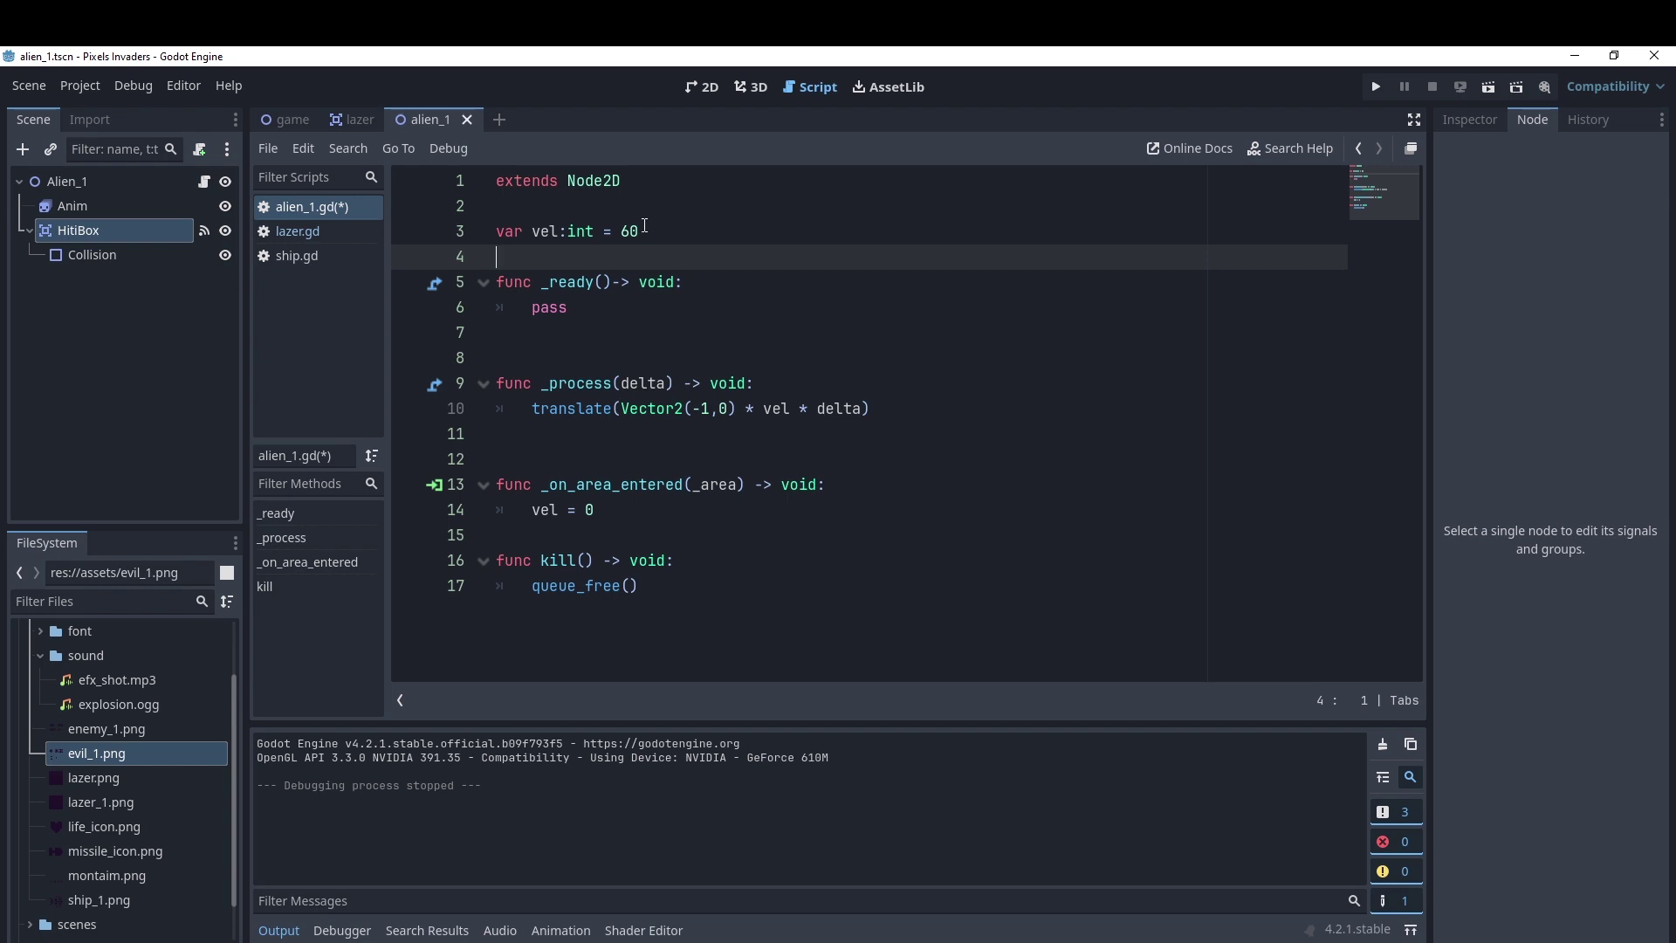
double_click(626, 237)
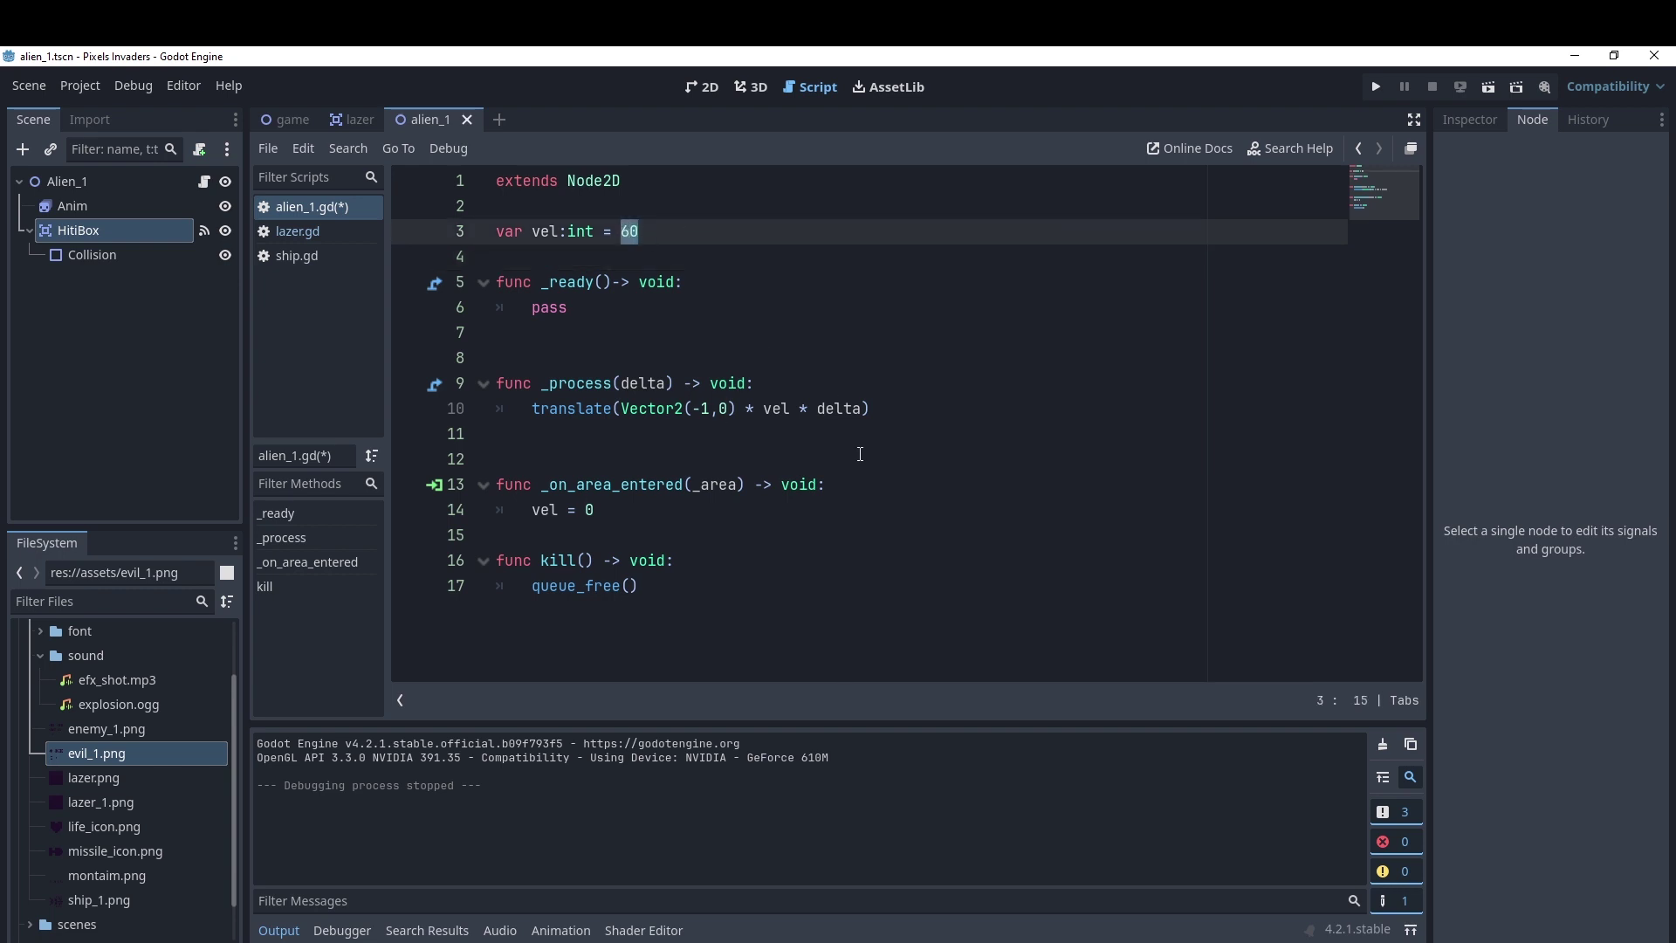
Set vel's starting value to 0 and move Alien_1 into the green play area.
text(0)
click(302, 123)
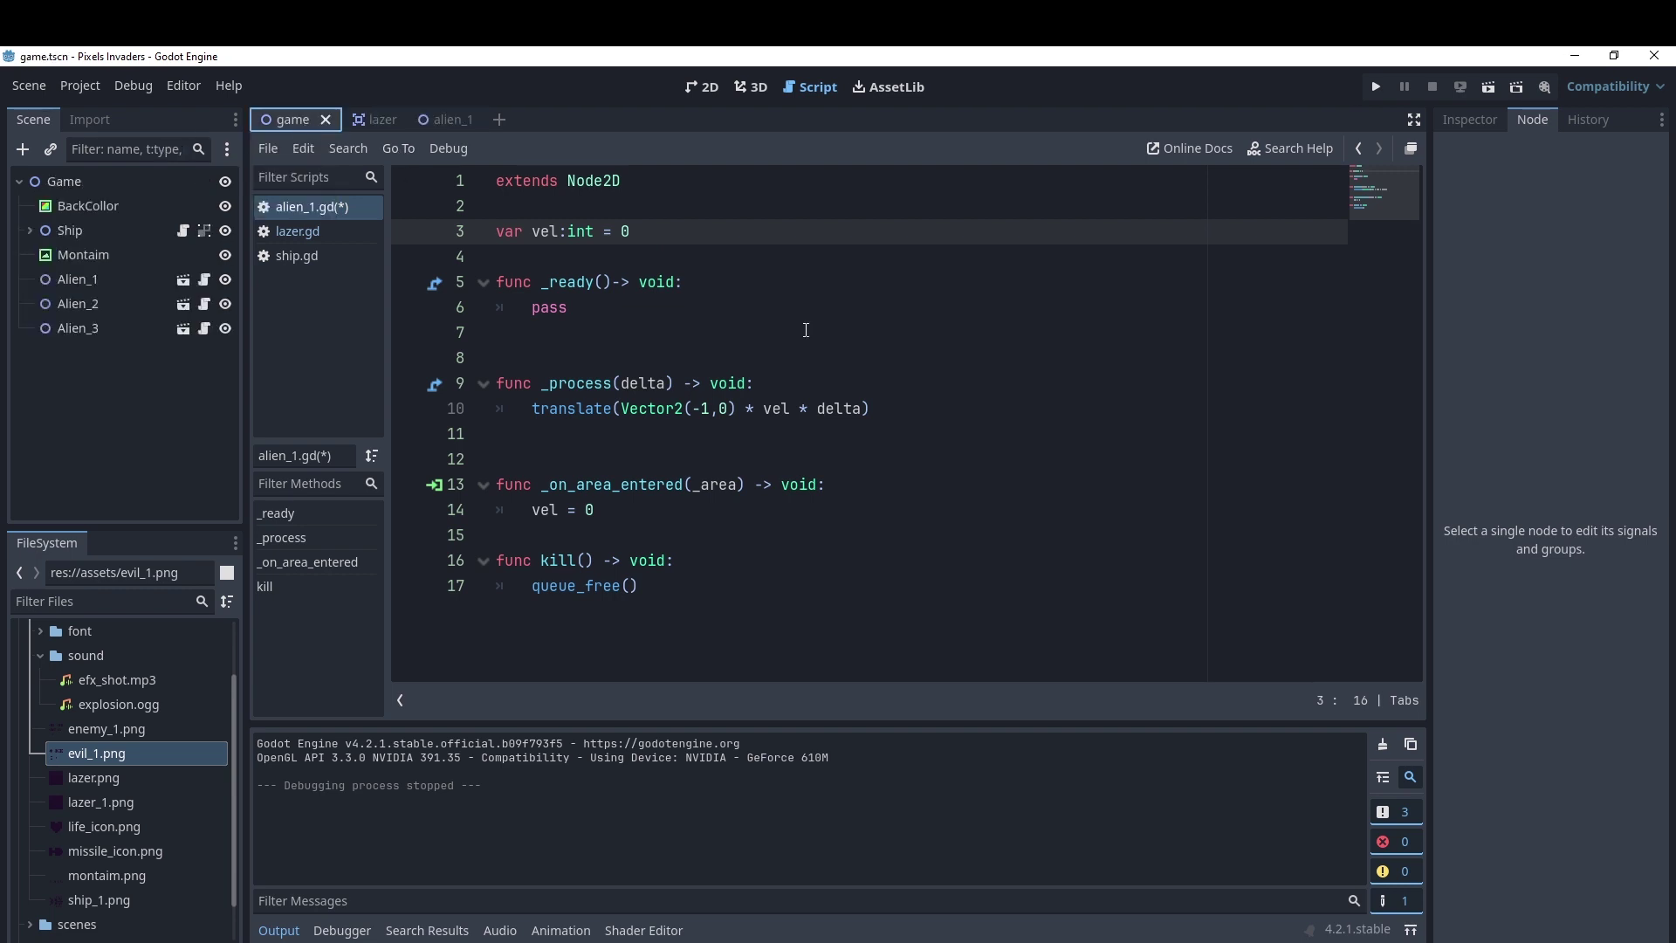
click(703, 87)
drag(1055, 520, 819, 518)
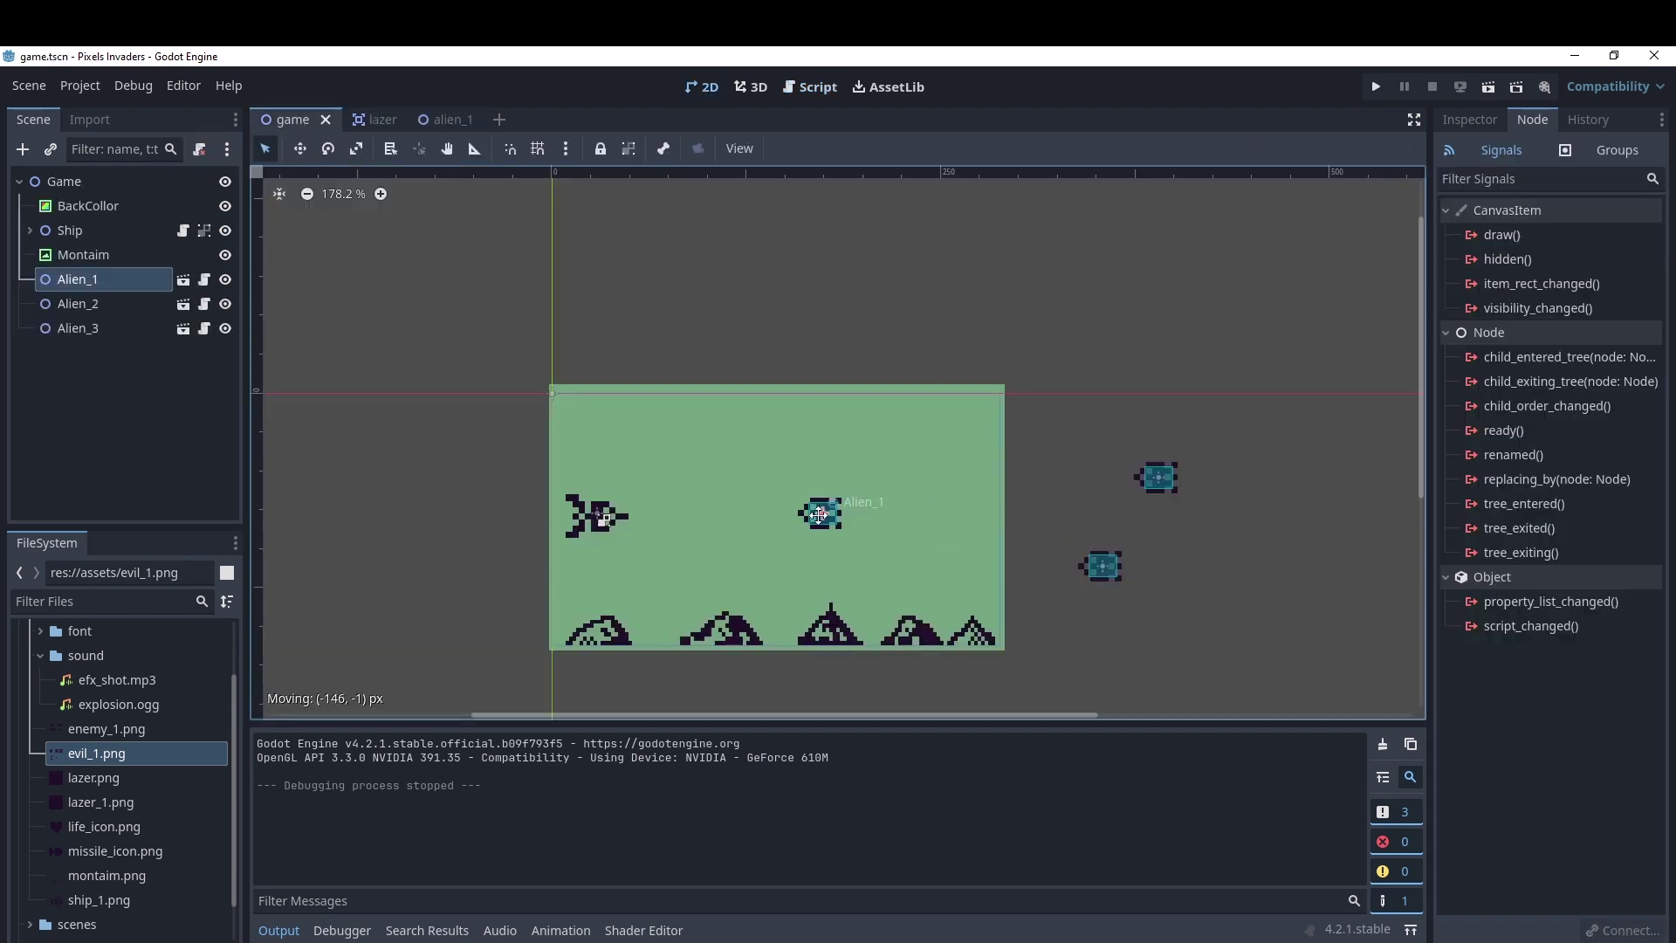
Save and run the game, then stop it and return to the alien_1 scene.
click(1498, 89)
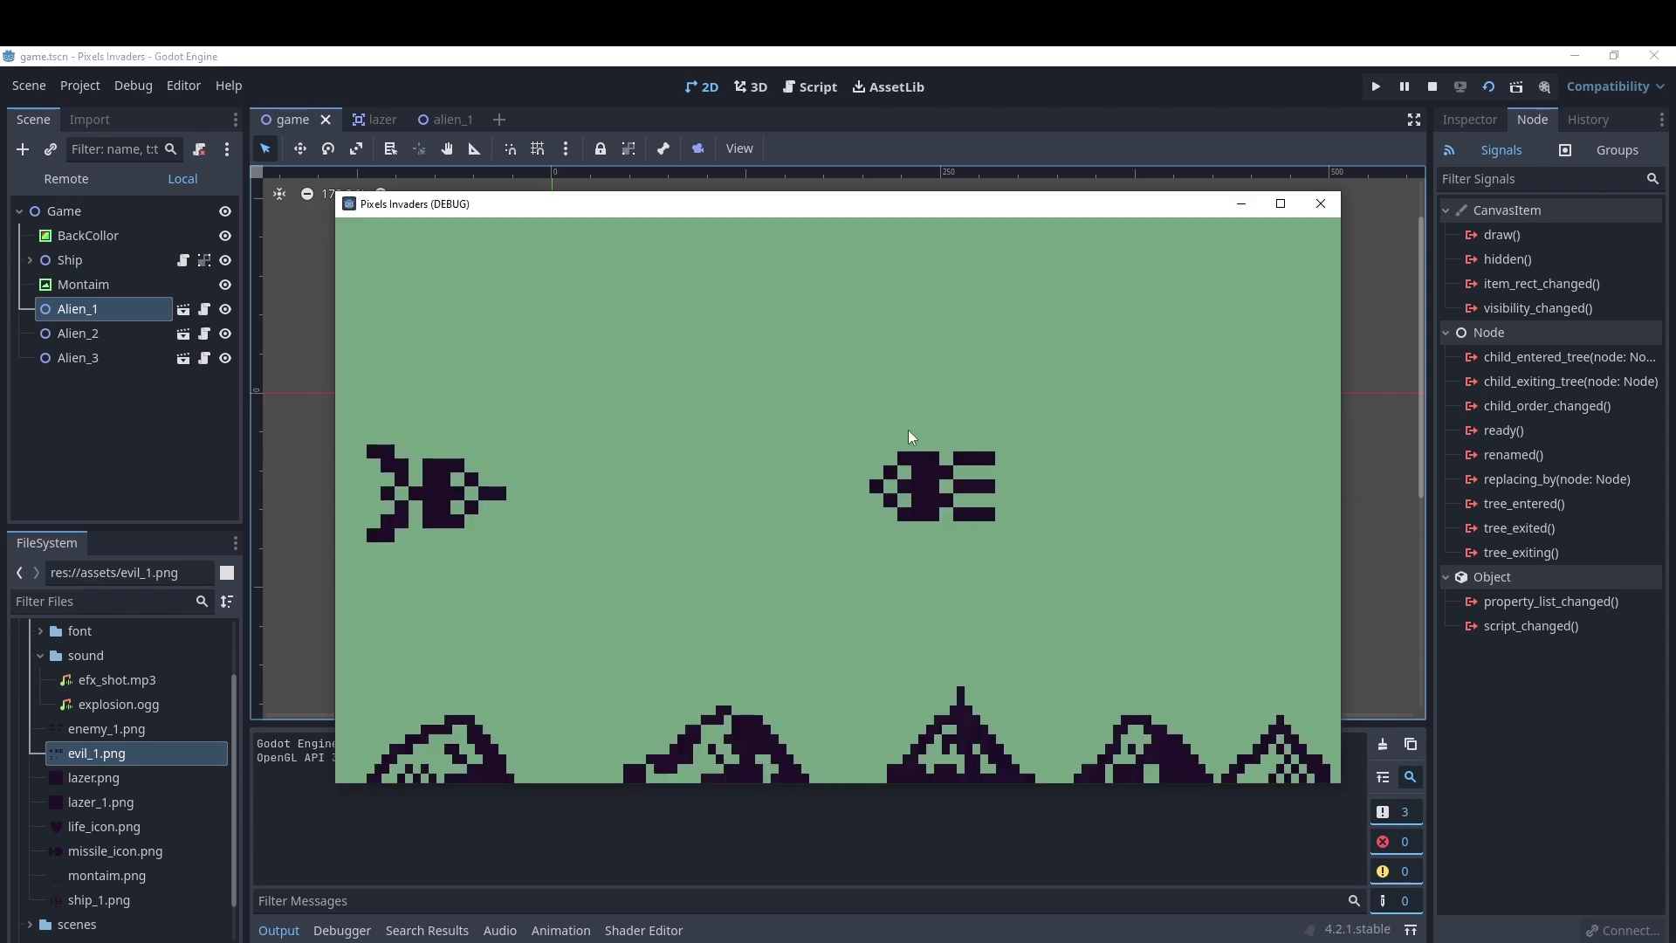
click(1320, 203)
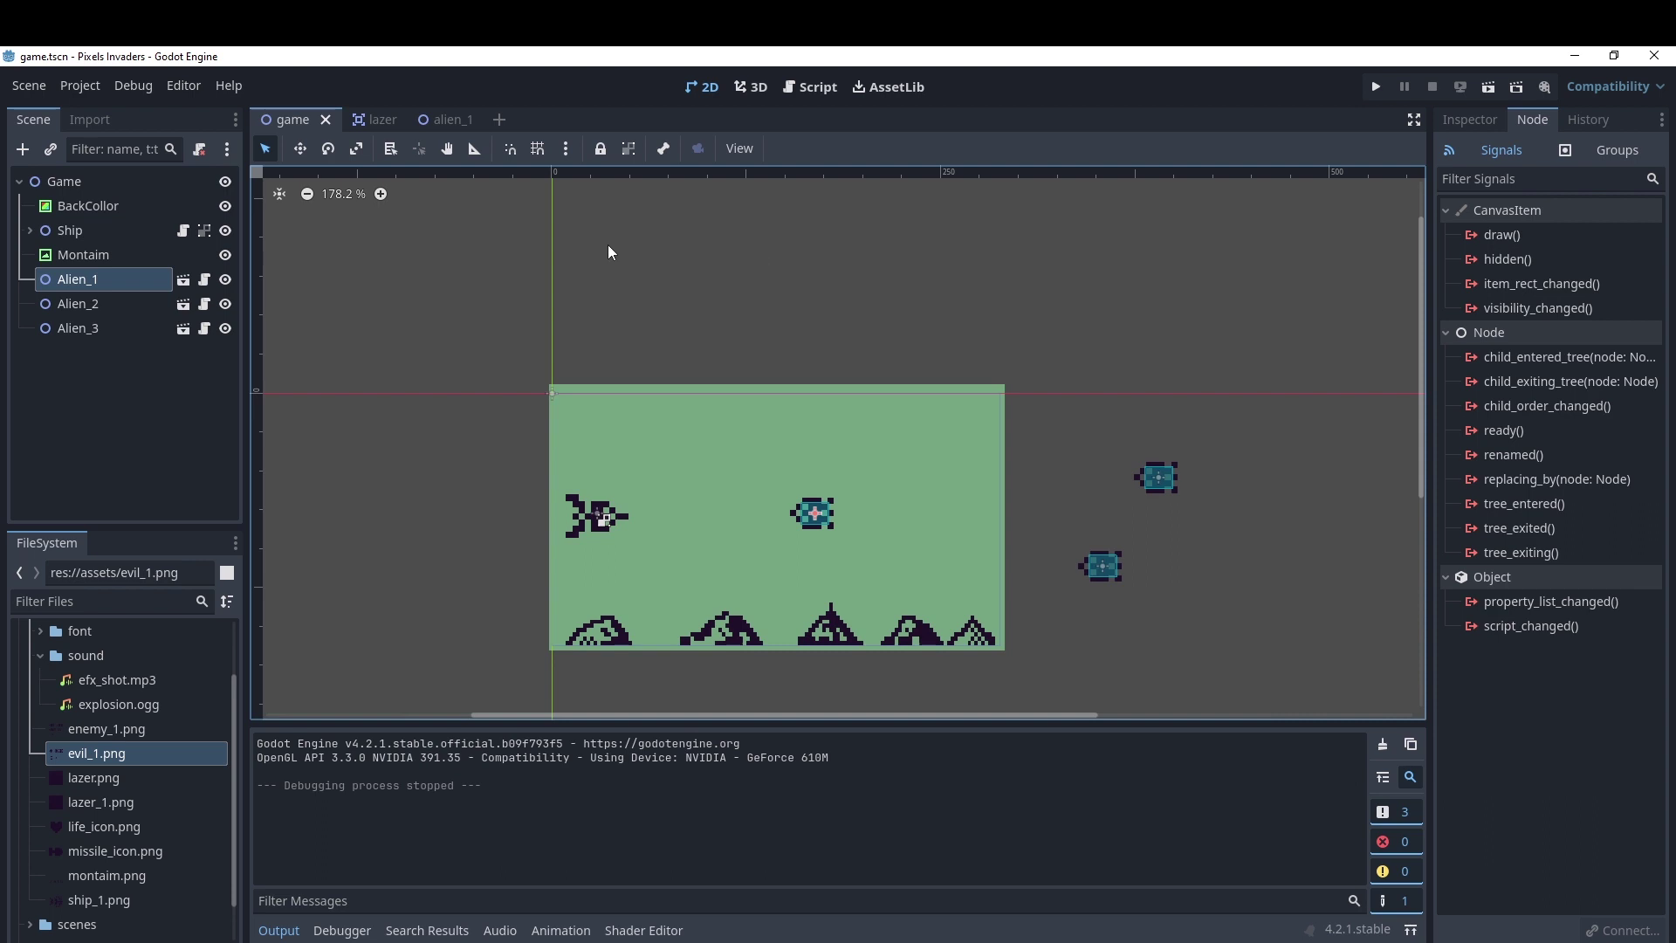
click(454, 120)
Change vel's starting value on line 3 to 50 and select the Anim node to view its animations.
click(810, 86)
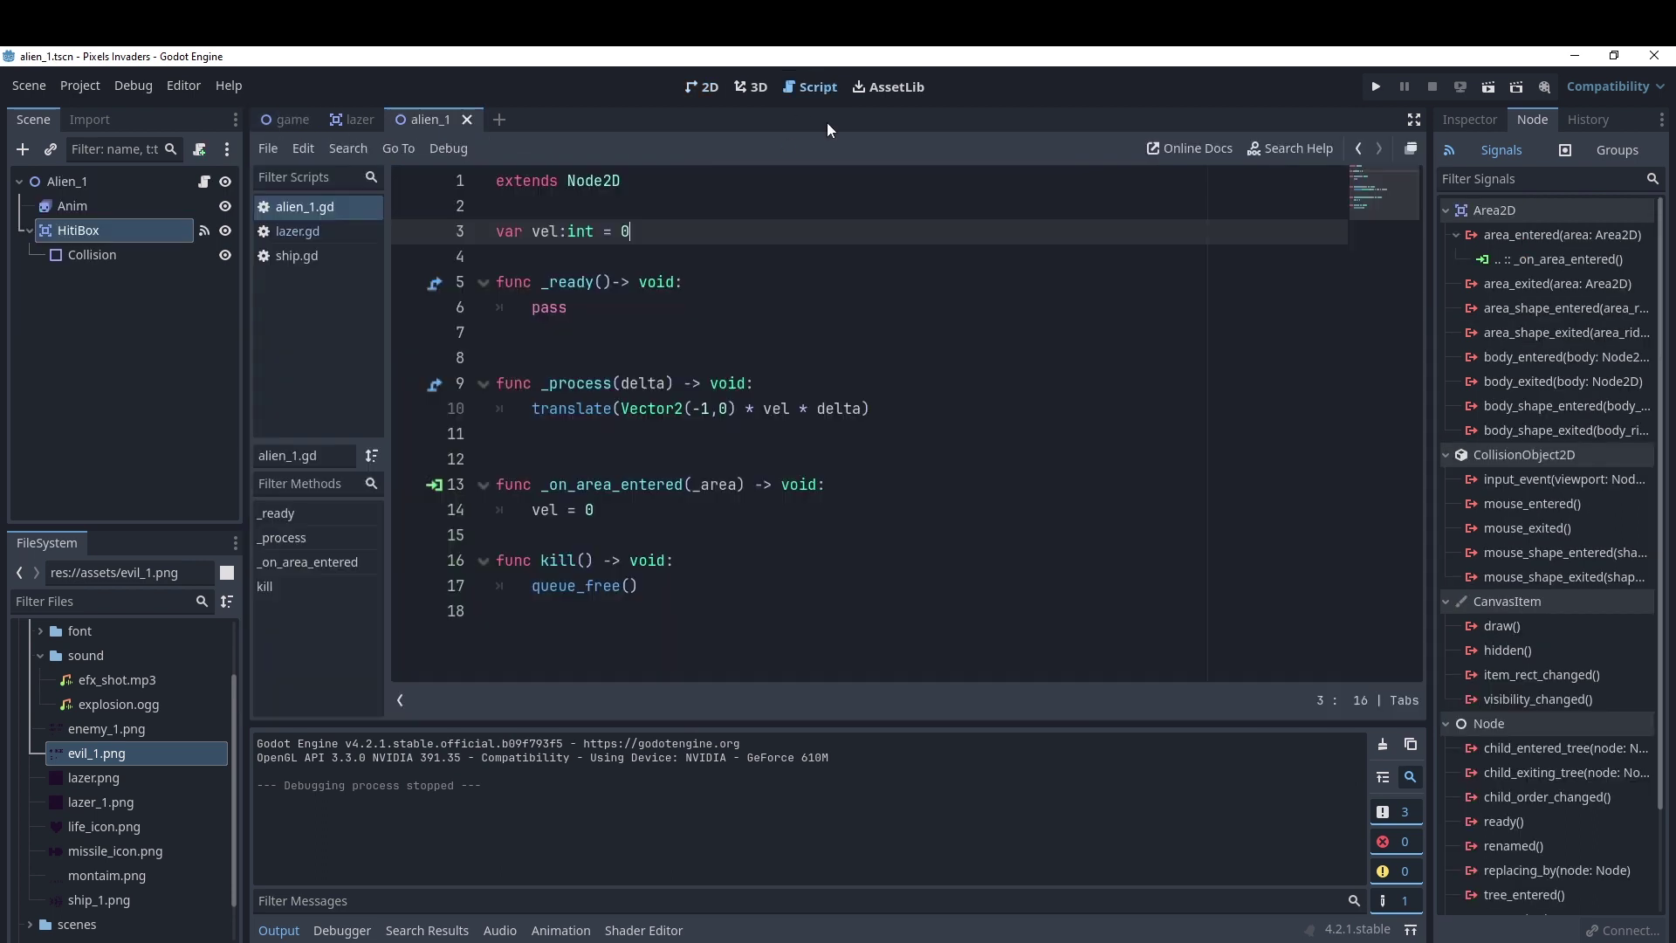
key(shift+Left)
text(60)
text(5)
click(616, 517)
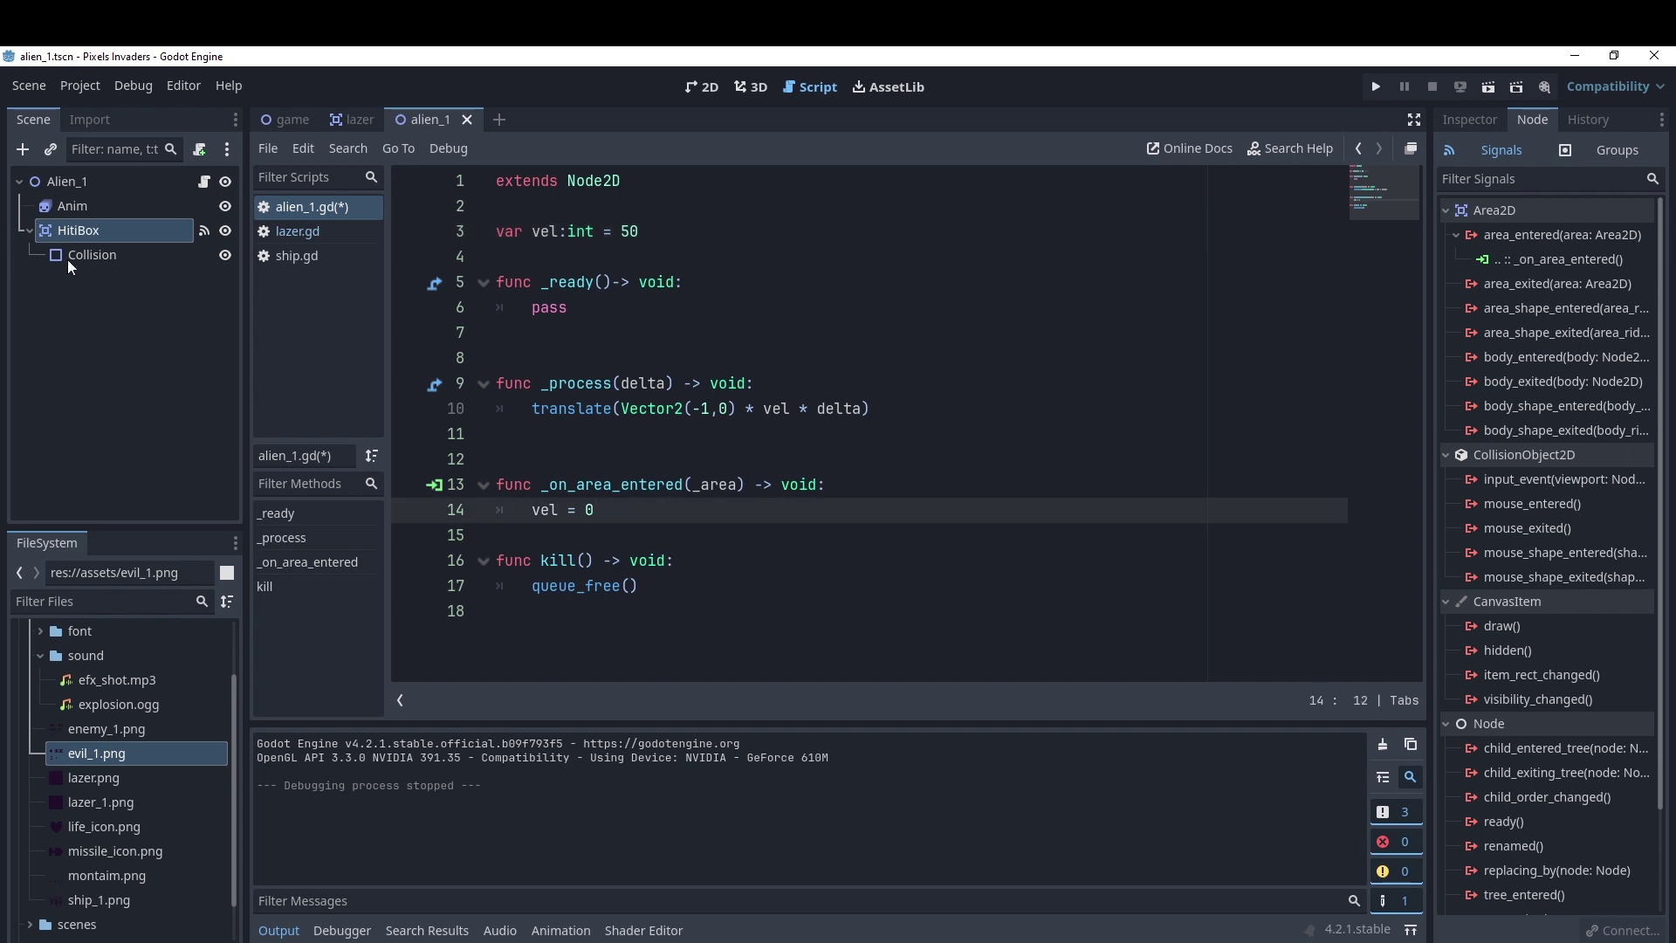
click(77, 206)
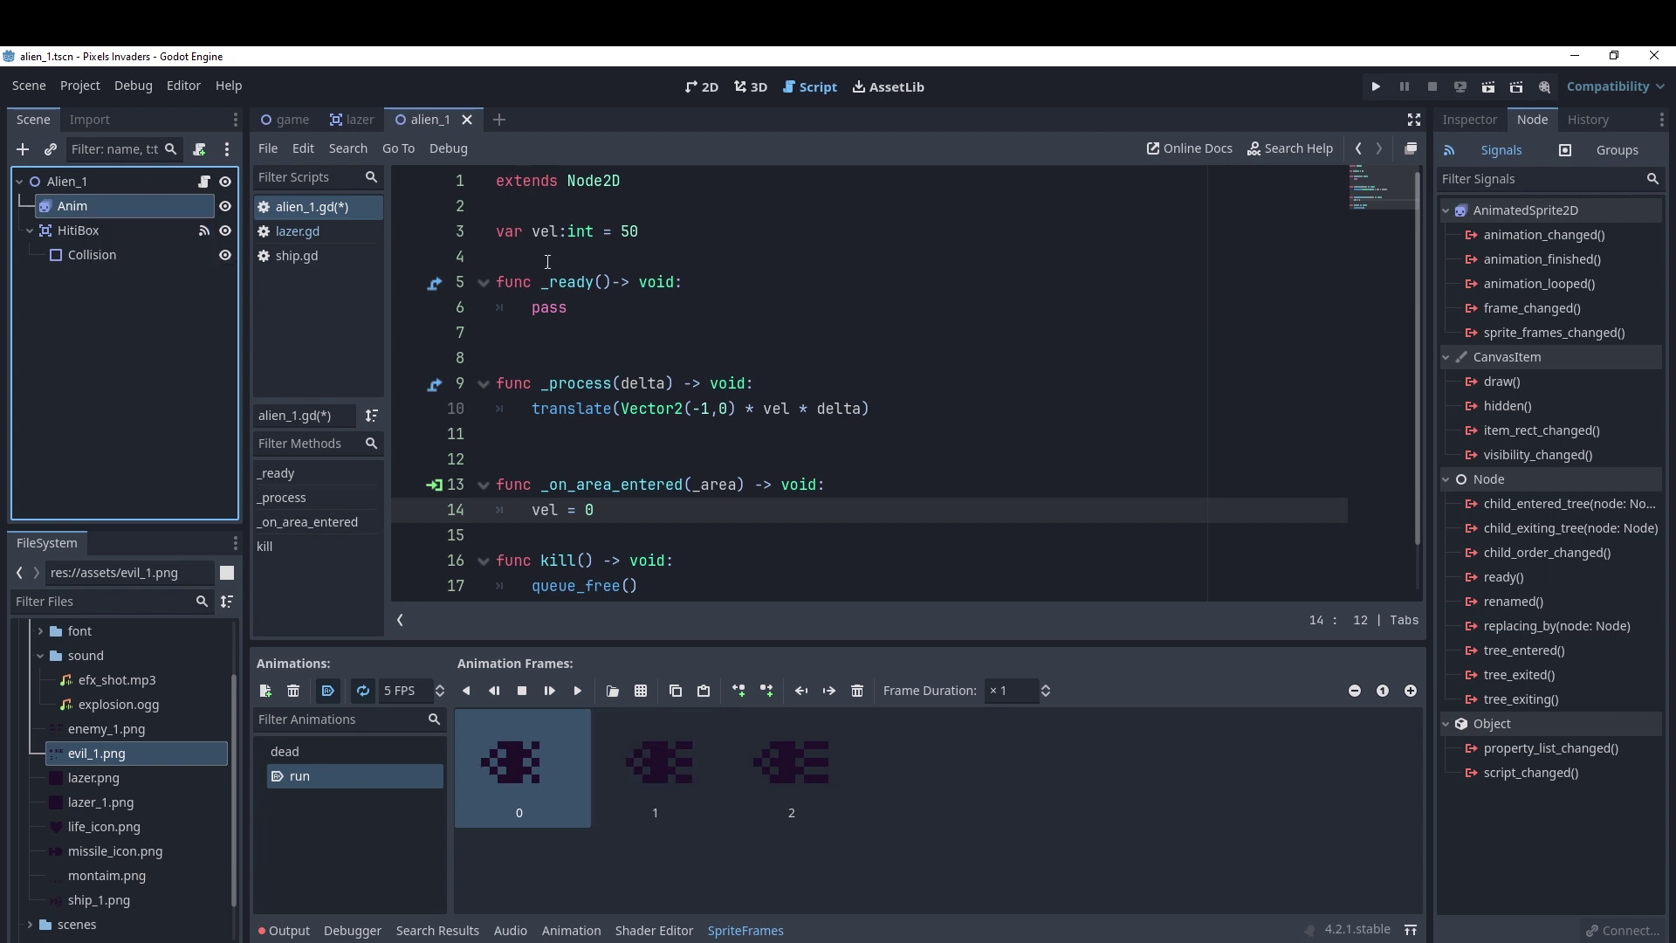
click(546, 232)
key(Up)
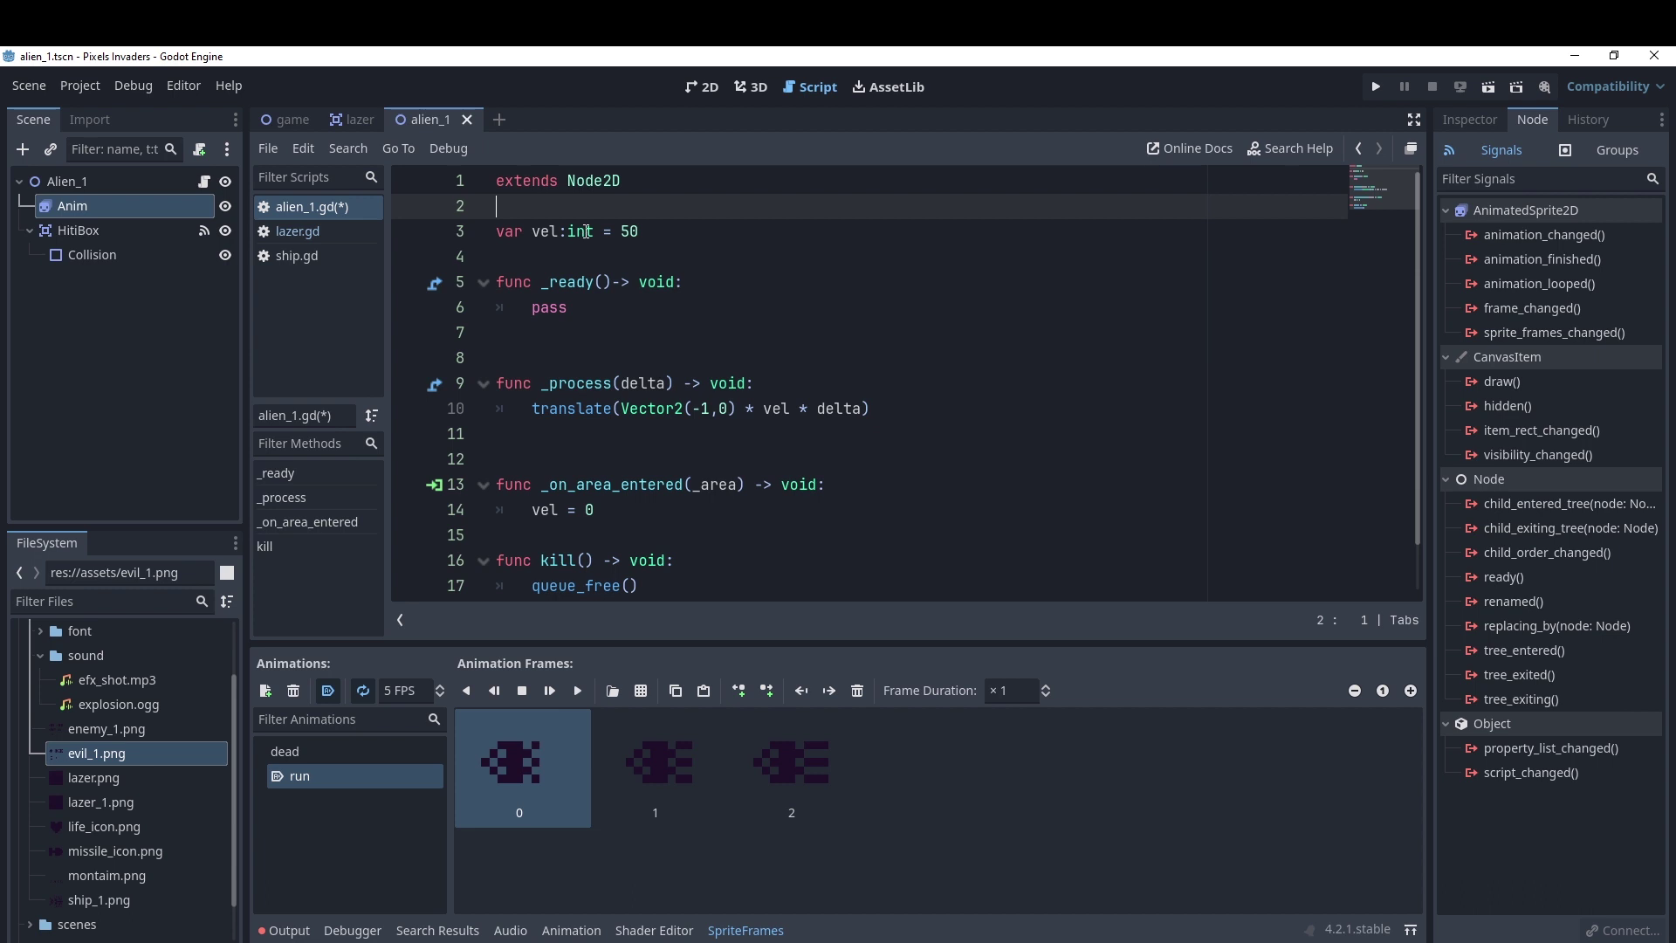
key(Return)
key(Return)
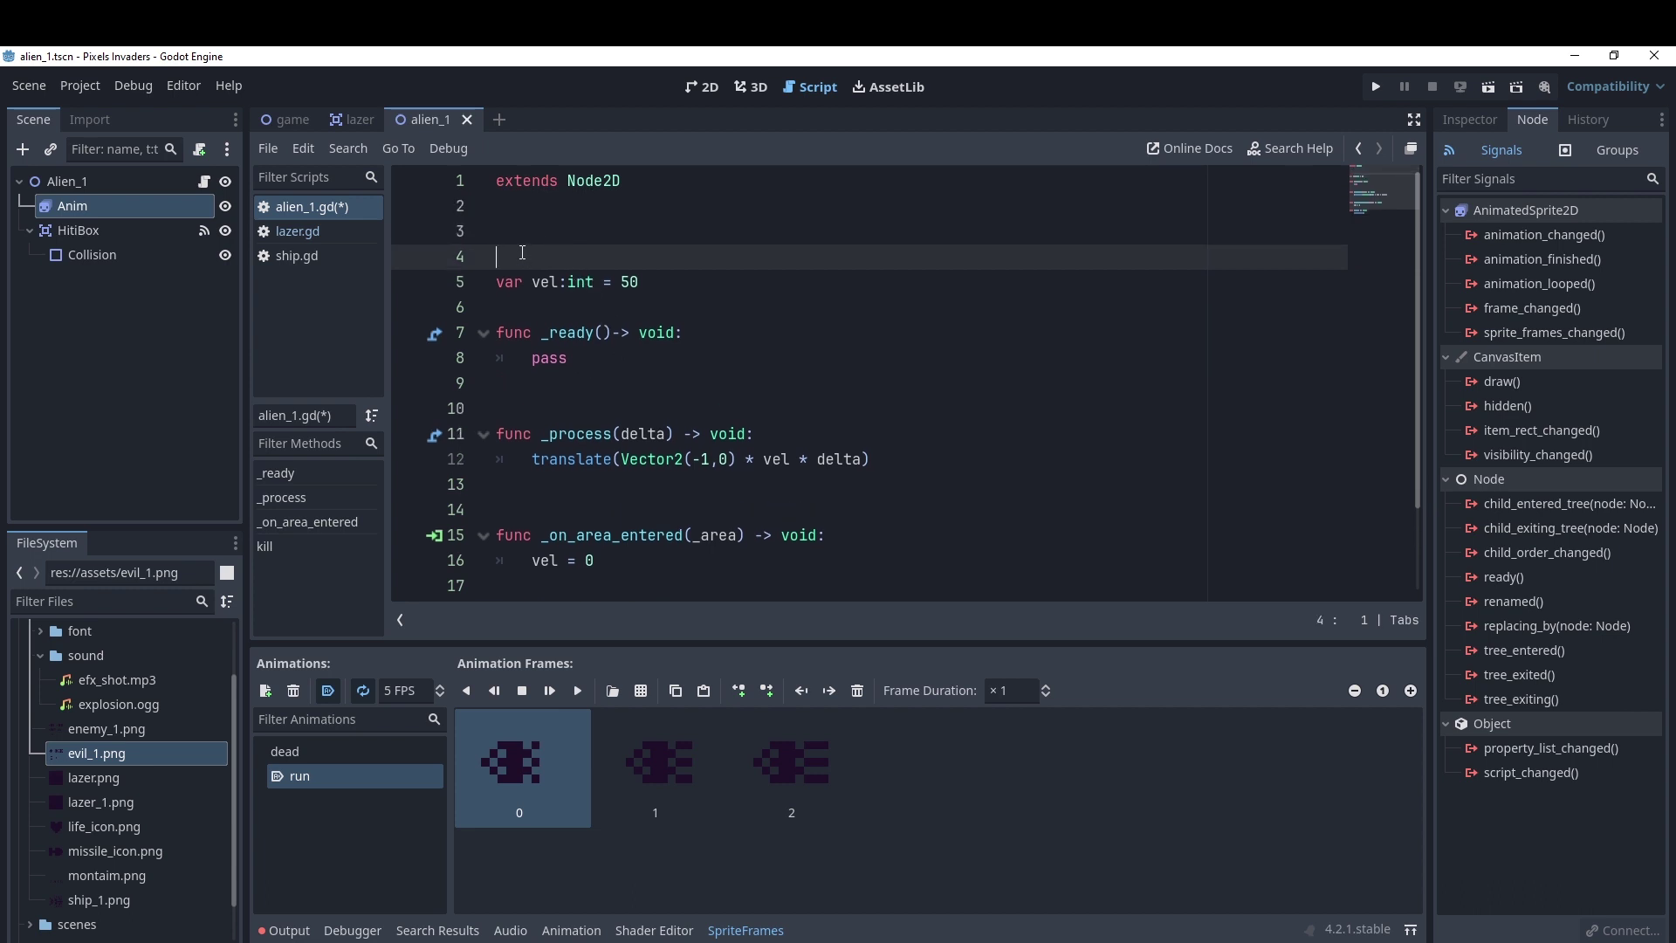
text(@on)
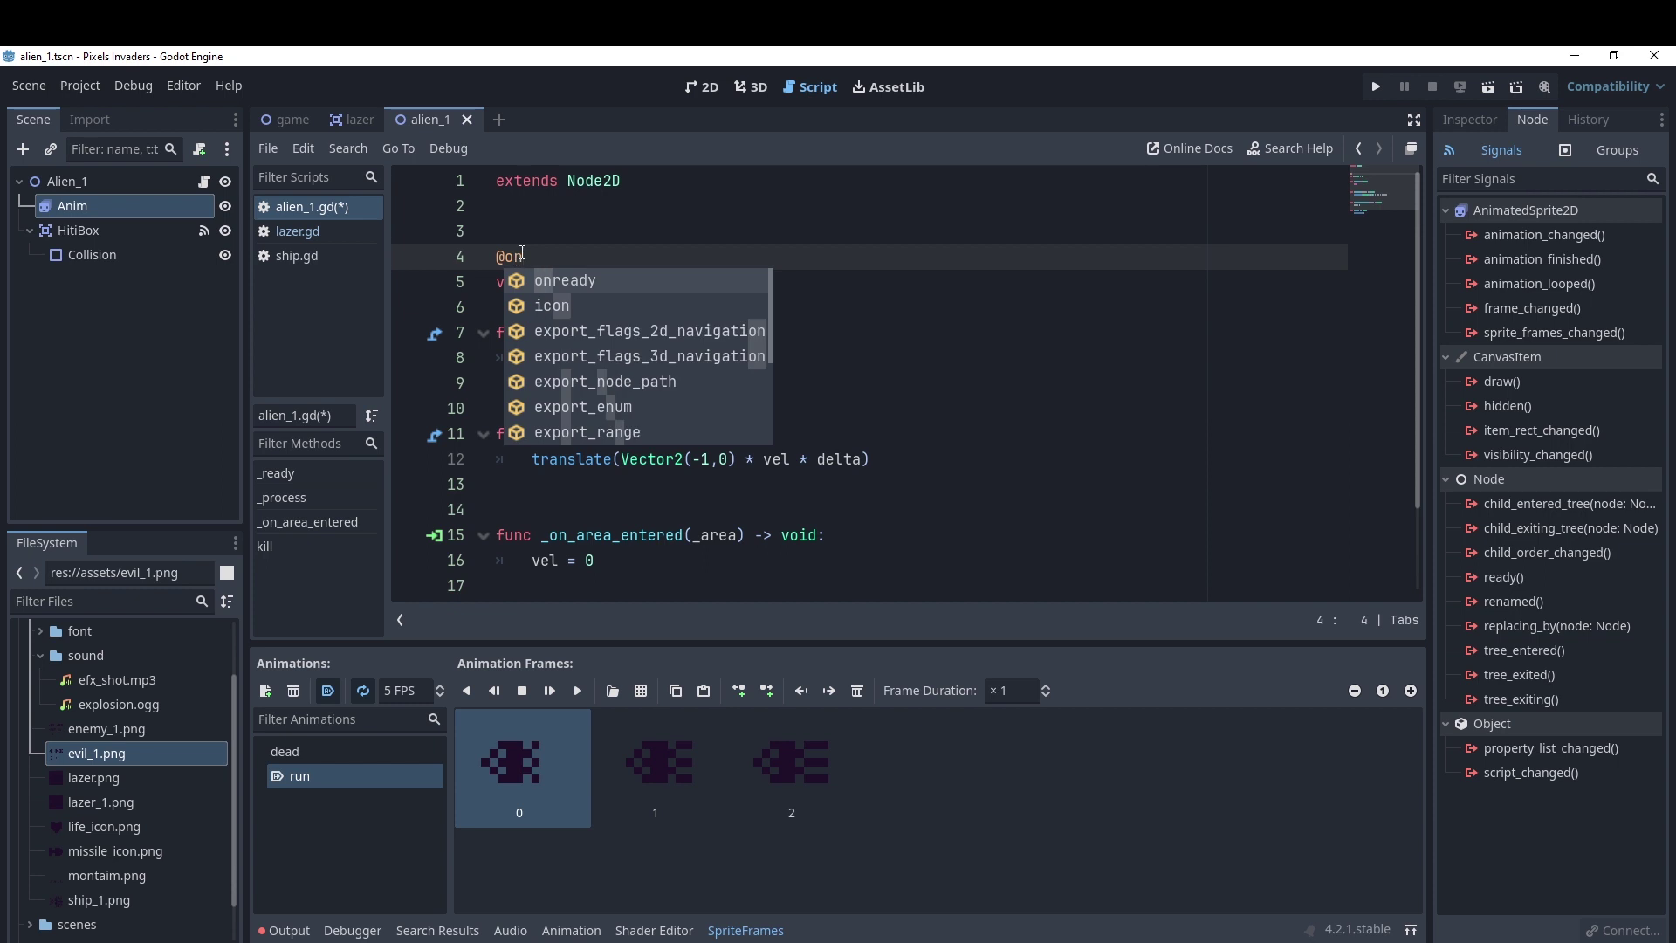
key(Return)
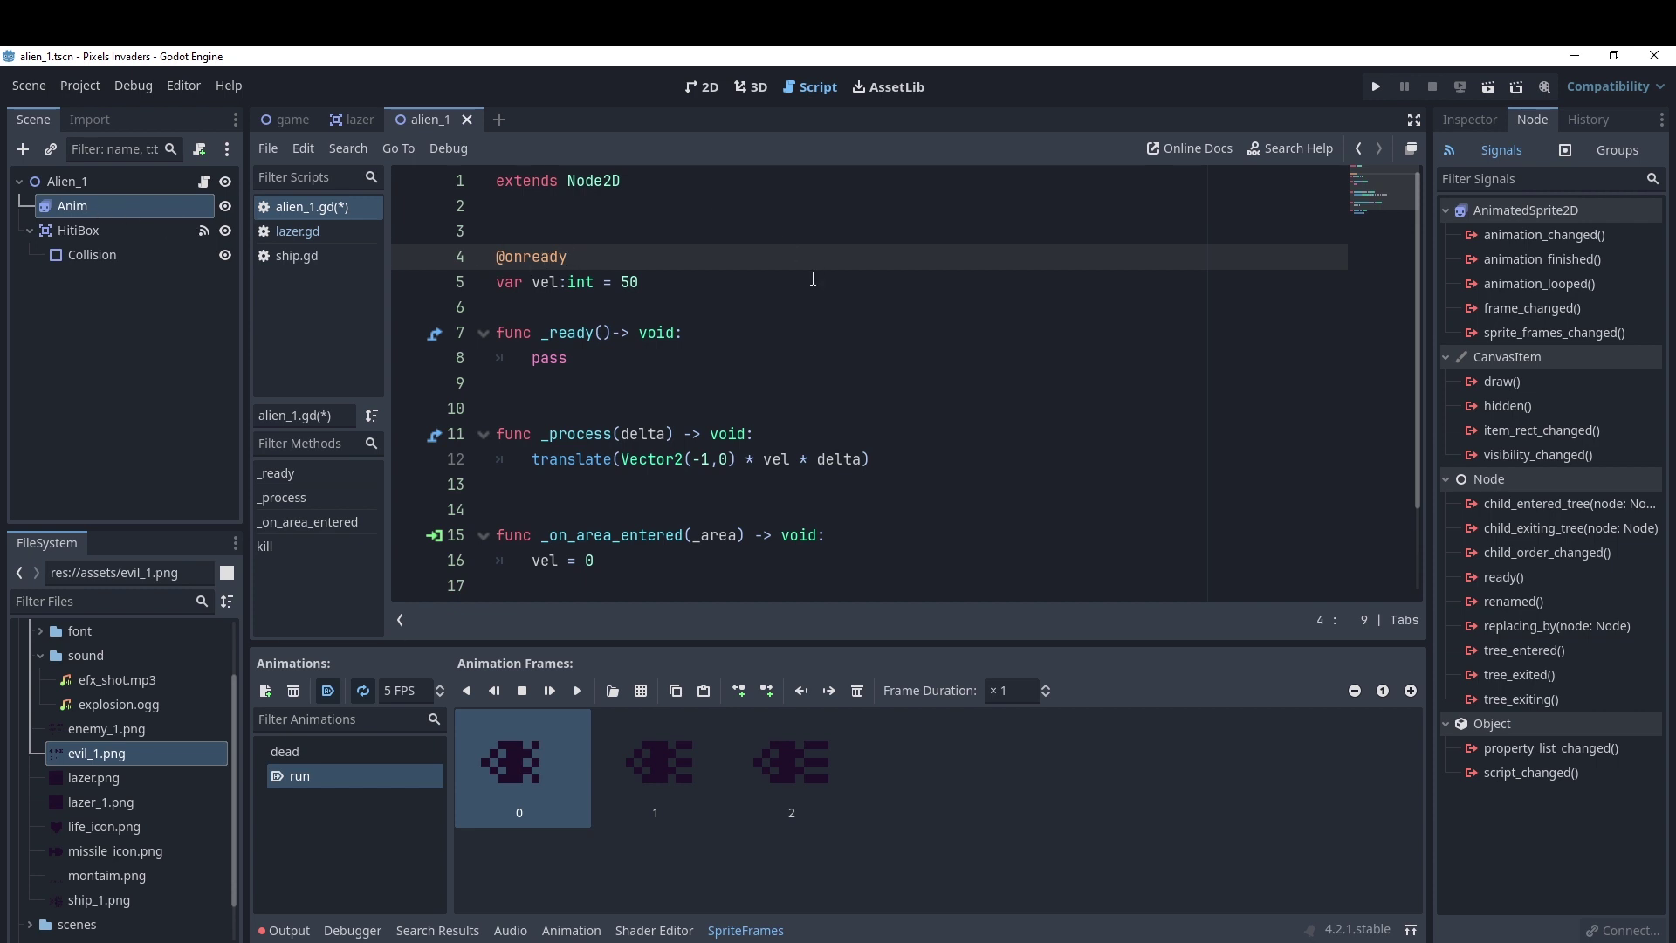
text(var anim)
text(ation:)
text(AnimationS)
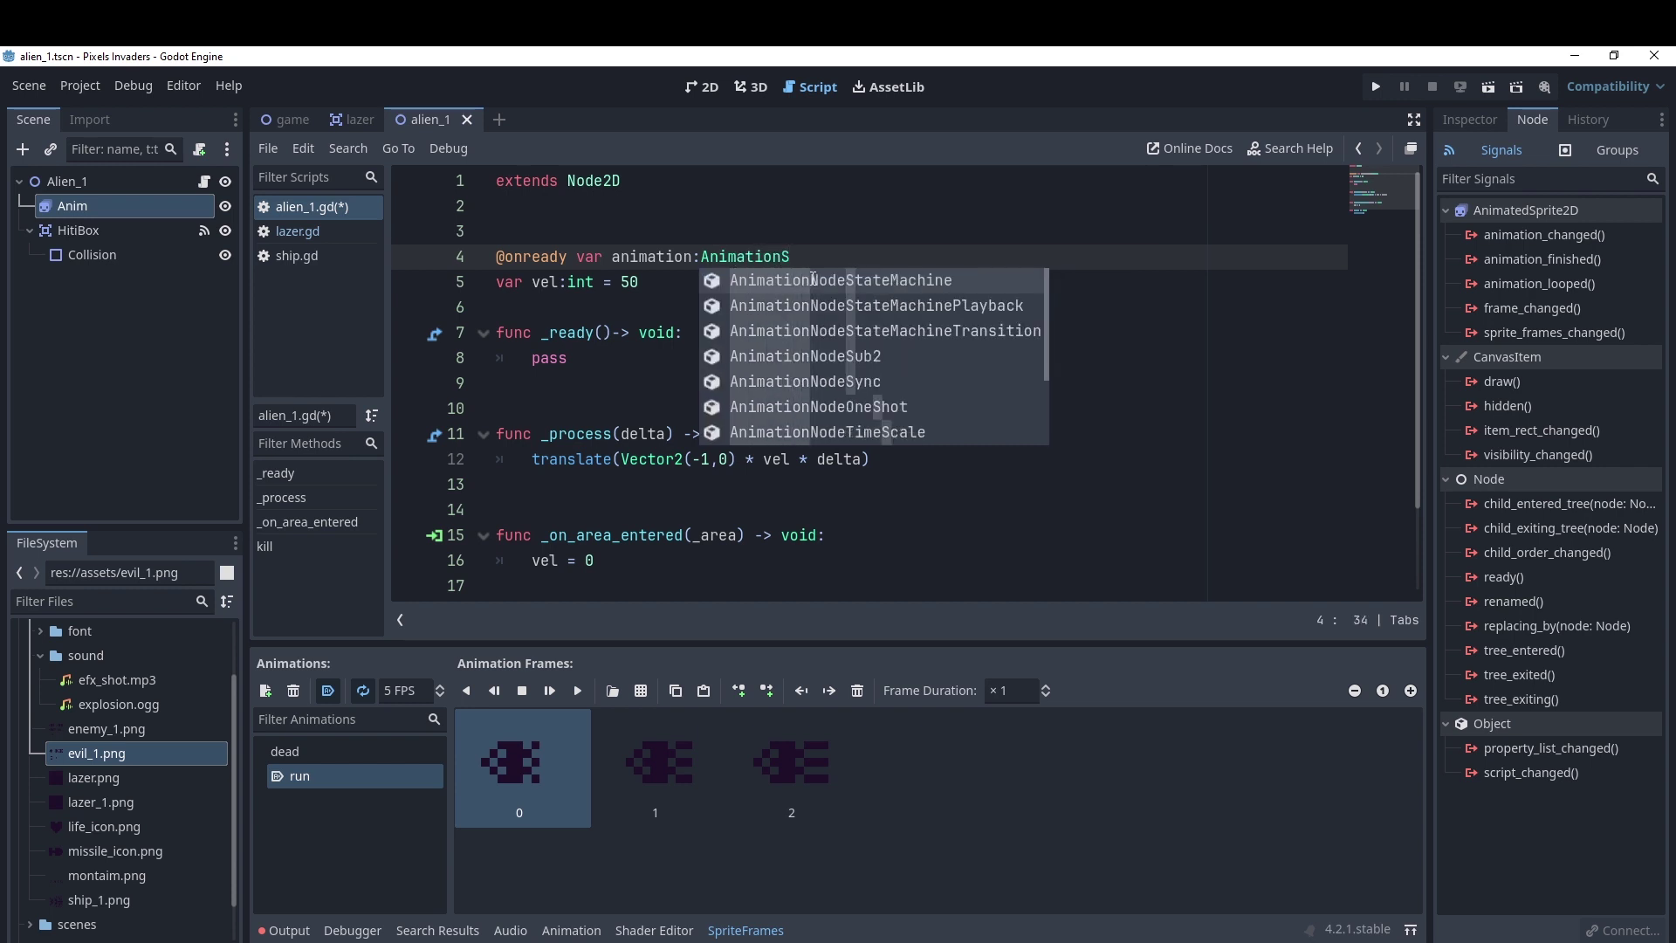
text(prite)
key(BackSpace)
key(BackSpace)
key(BackSpace)
key(BackSpace)
key(BackSpace)
key(BackSpace)
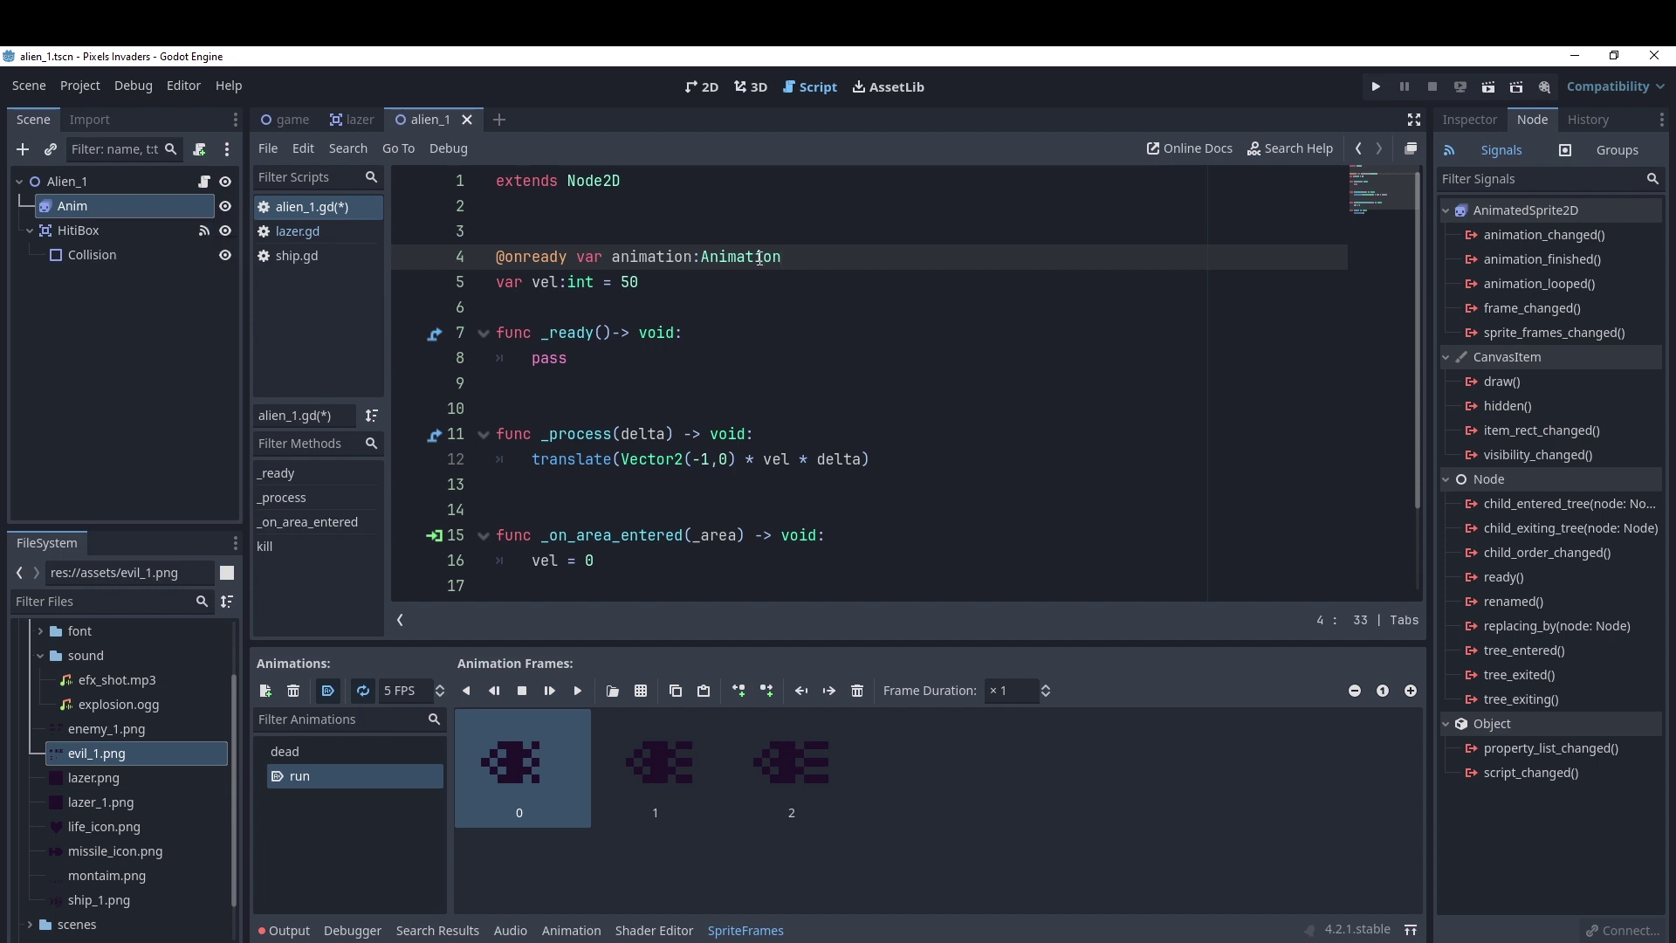
key(BackSpace)
key(BackSpace)
key(BackSpace)
text(edS)
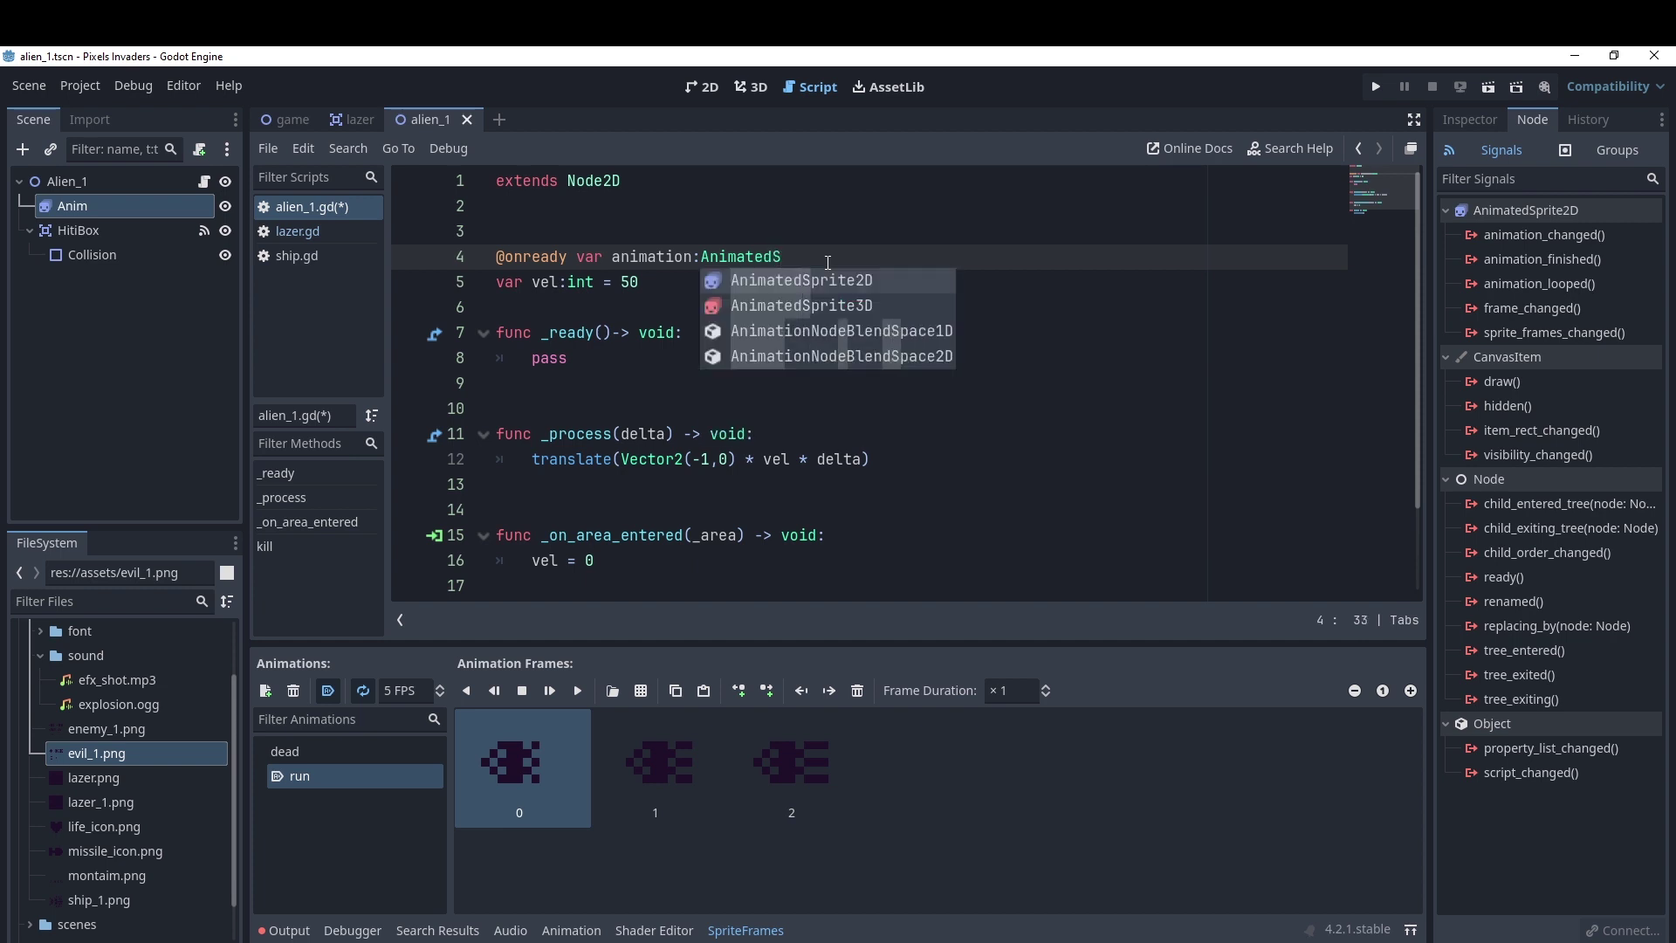
key(Return)
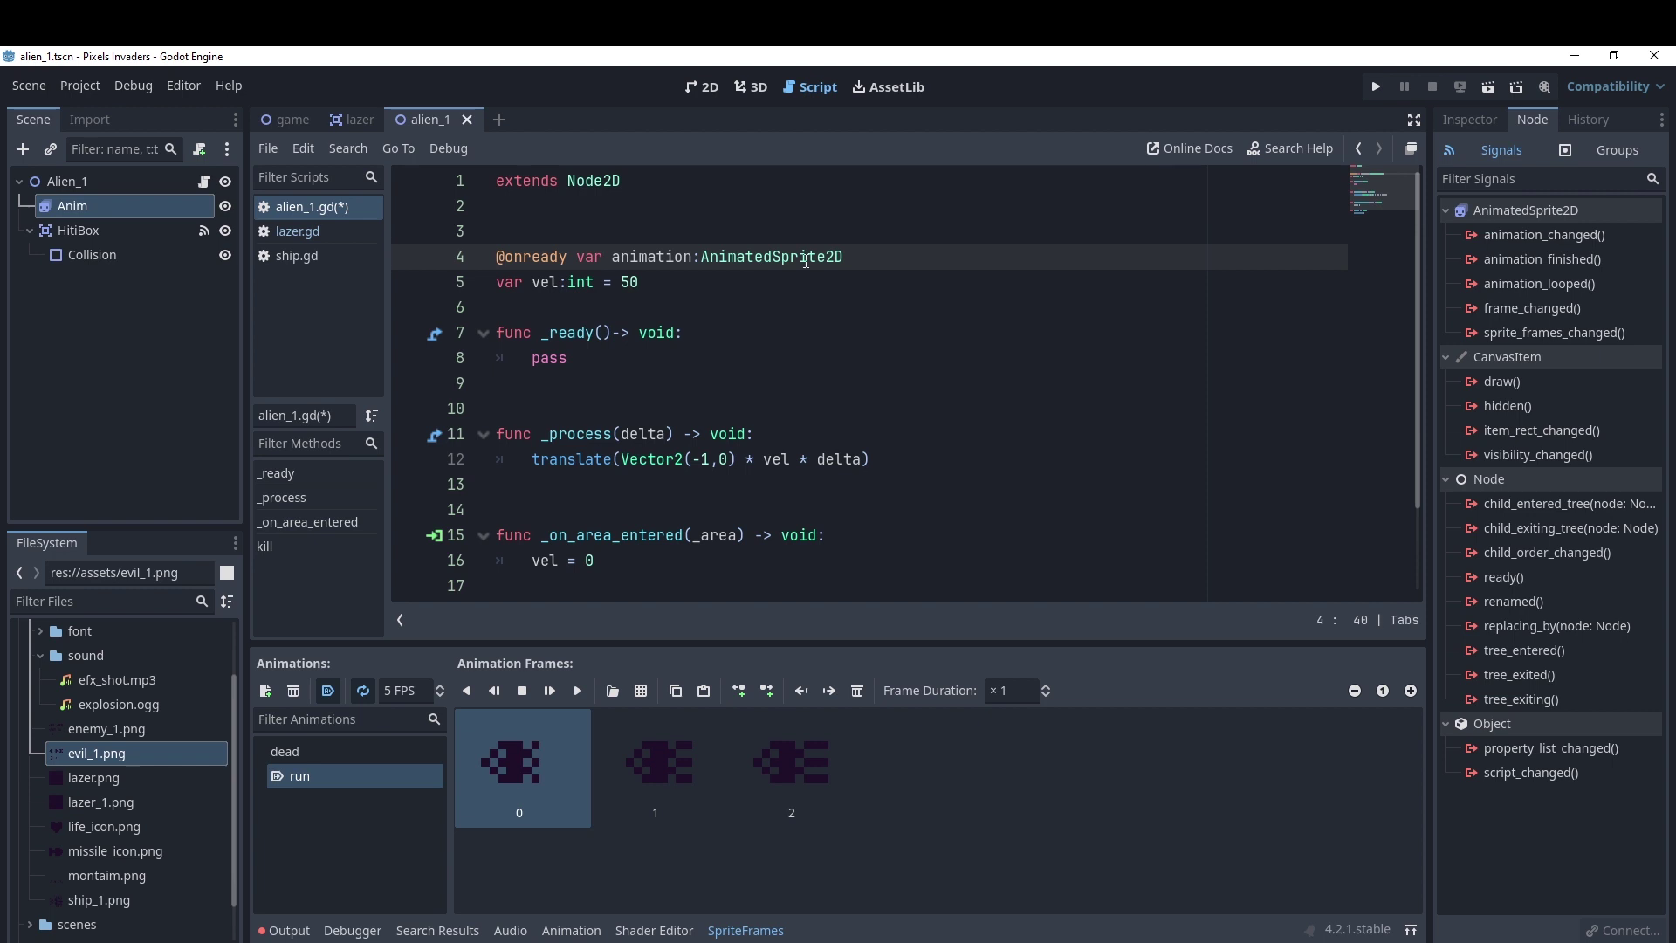
text(= )
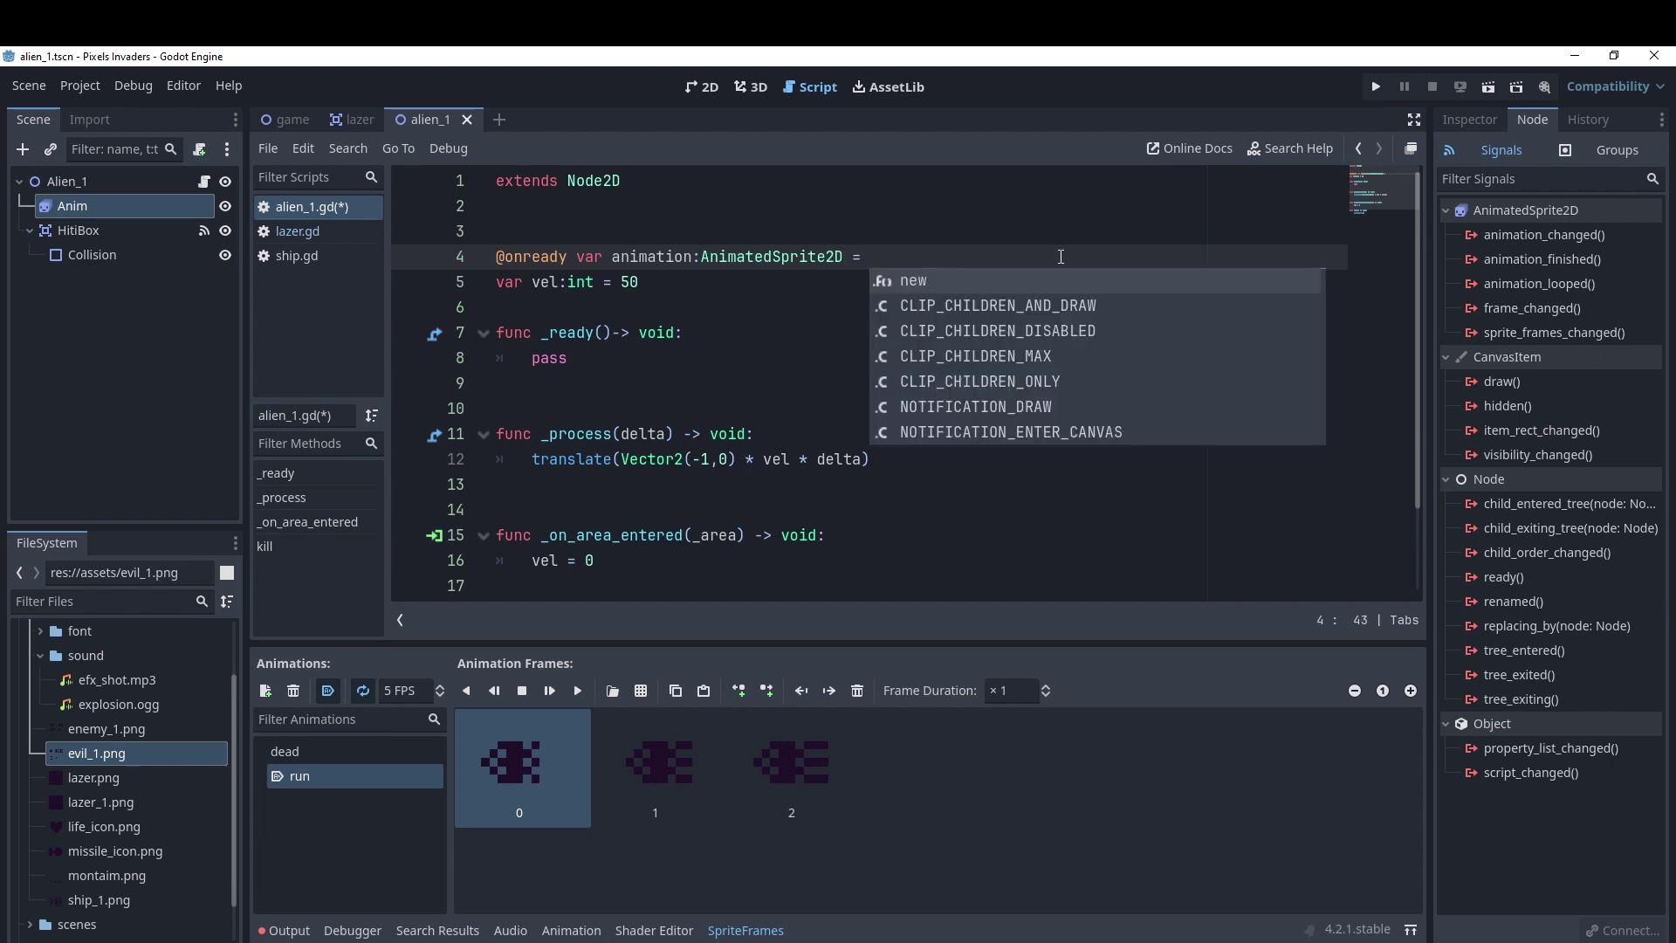
text($)
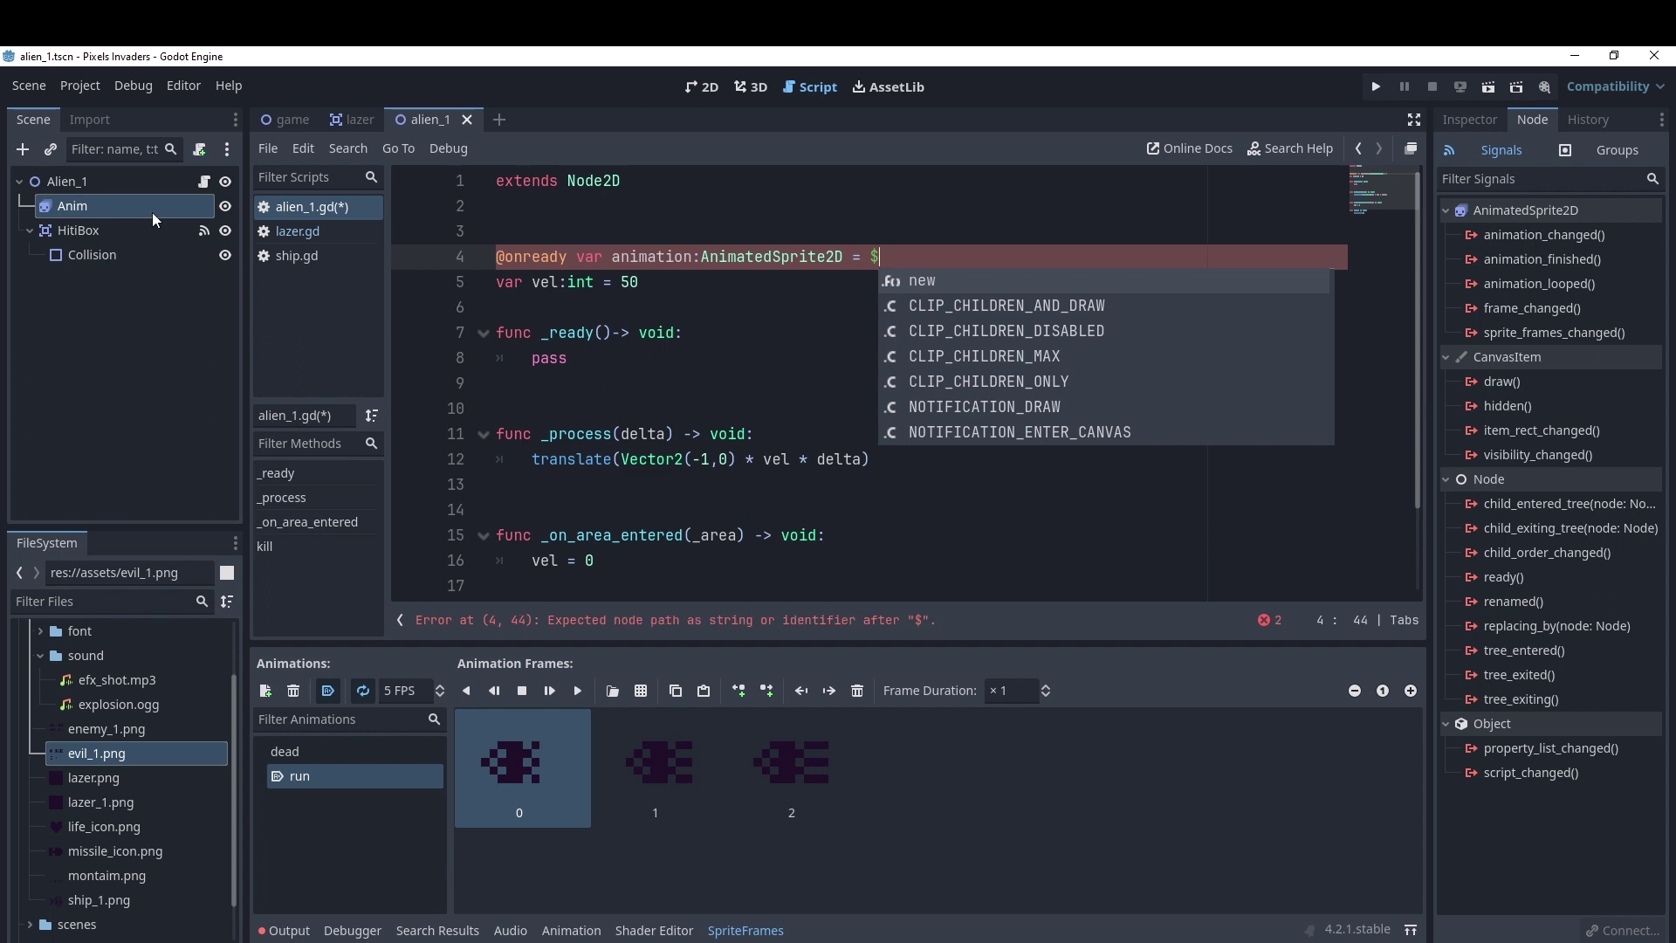
text(A)
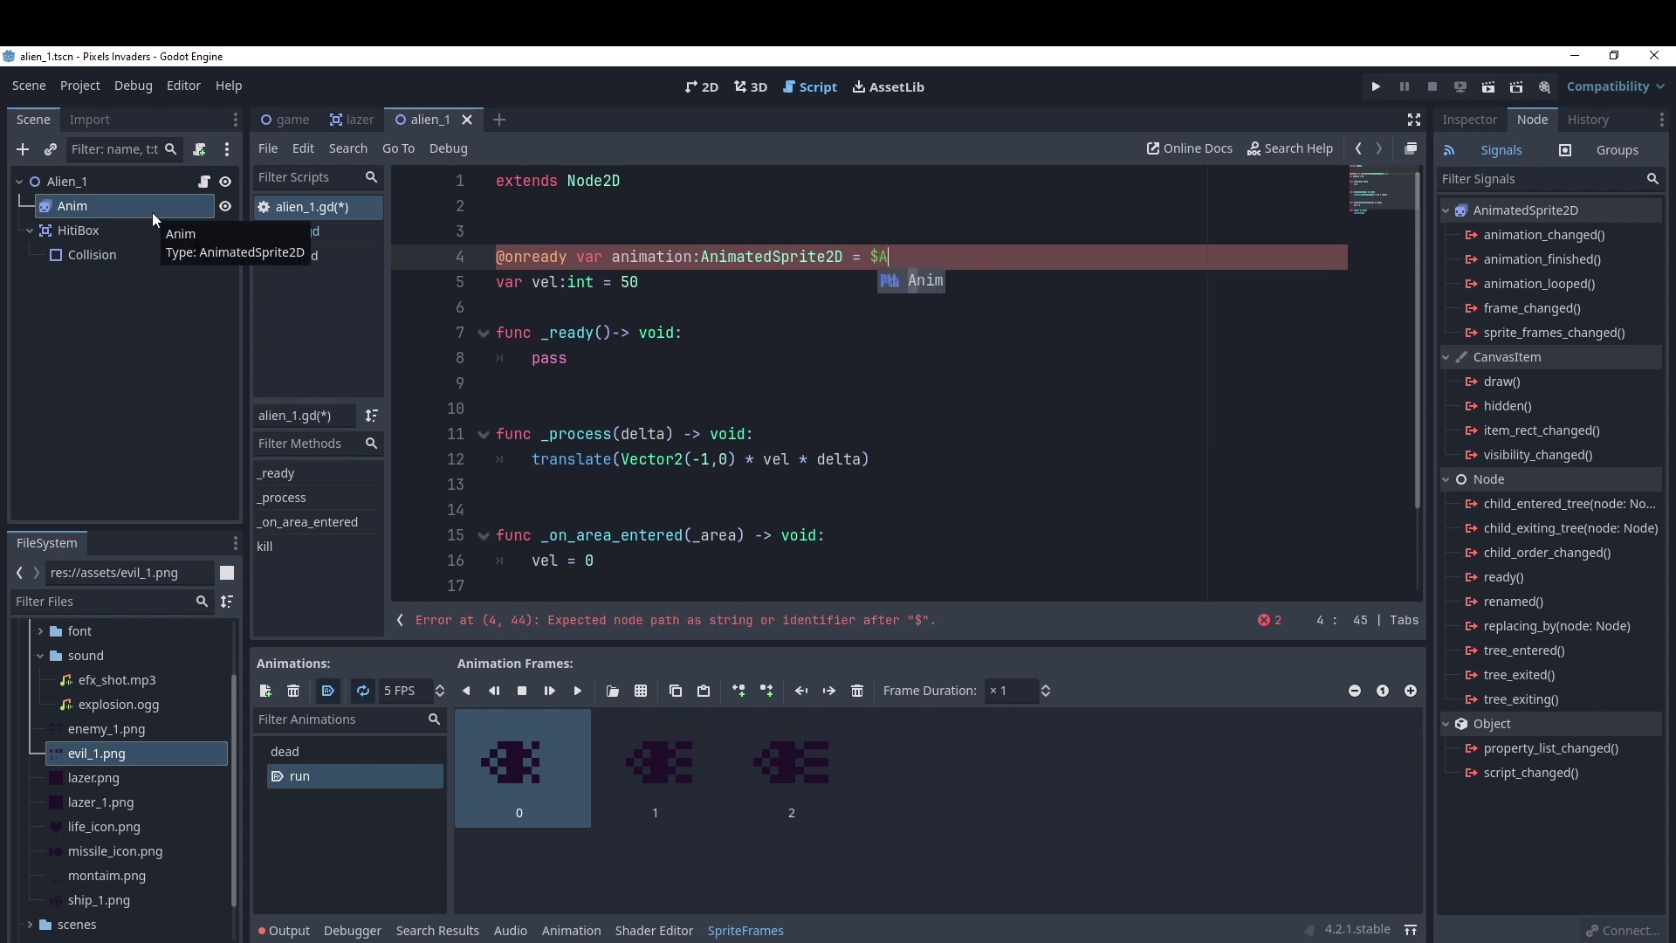
click(934, 286)
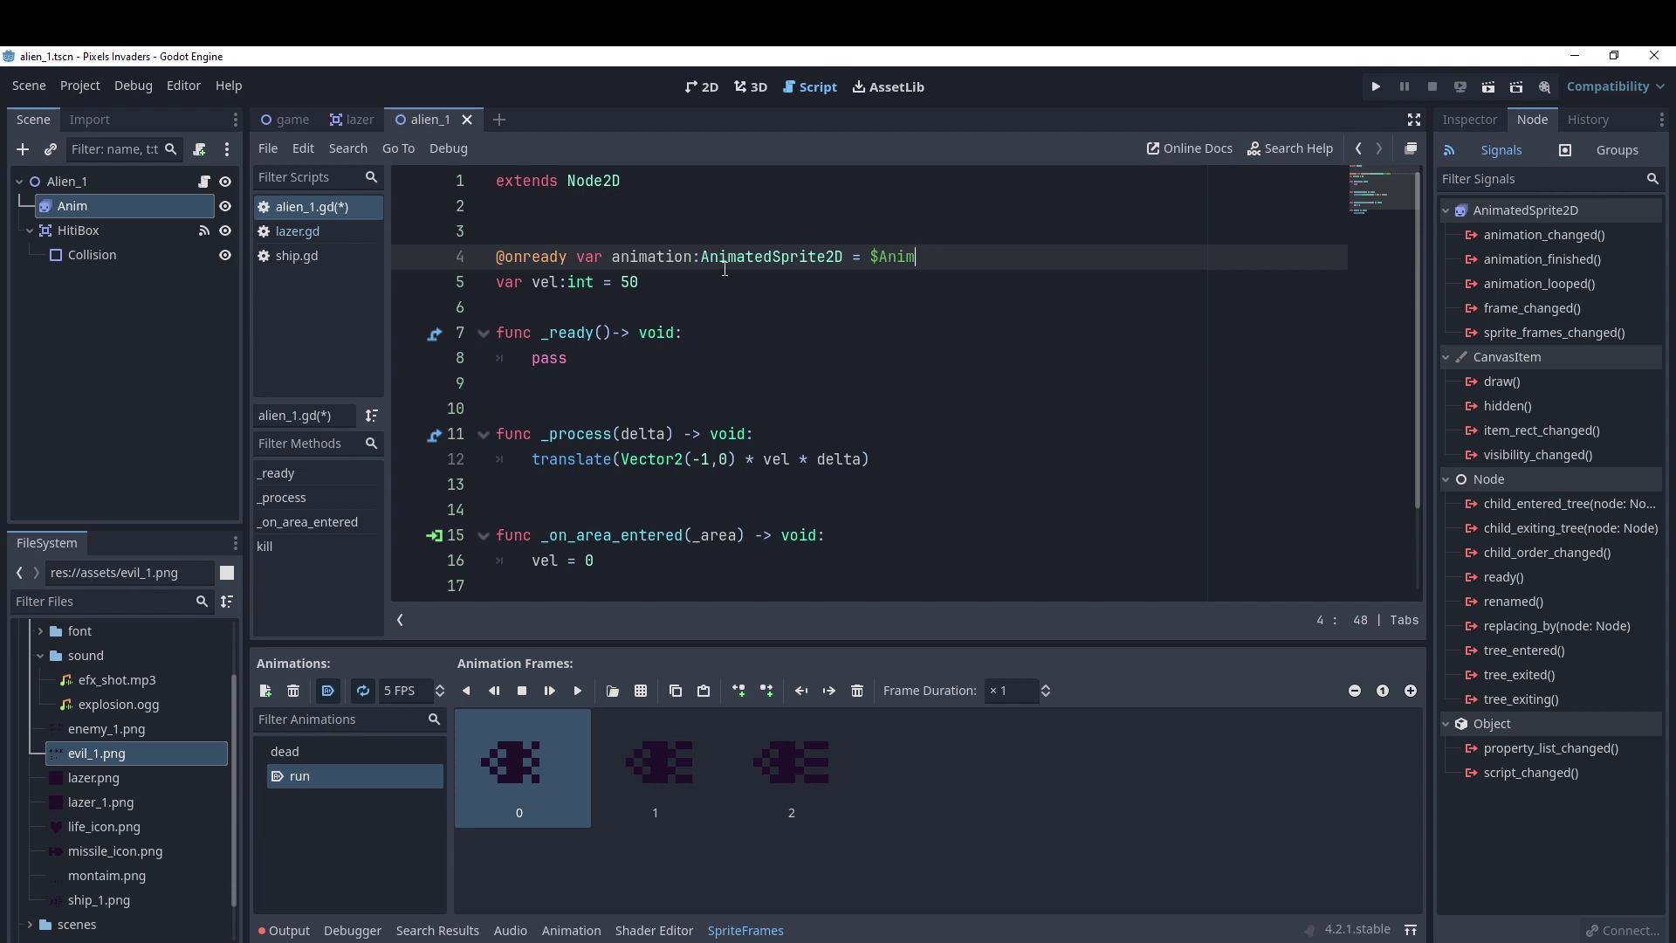
Add animation.play("dead") on the line after vel = 0 in _on_area_entered.
scroll(681, 447, down, 2)
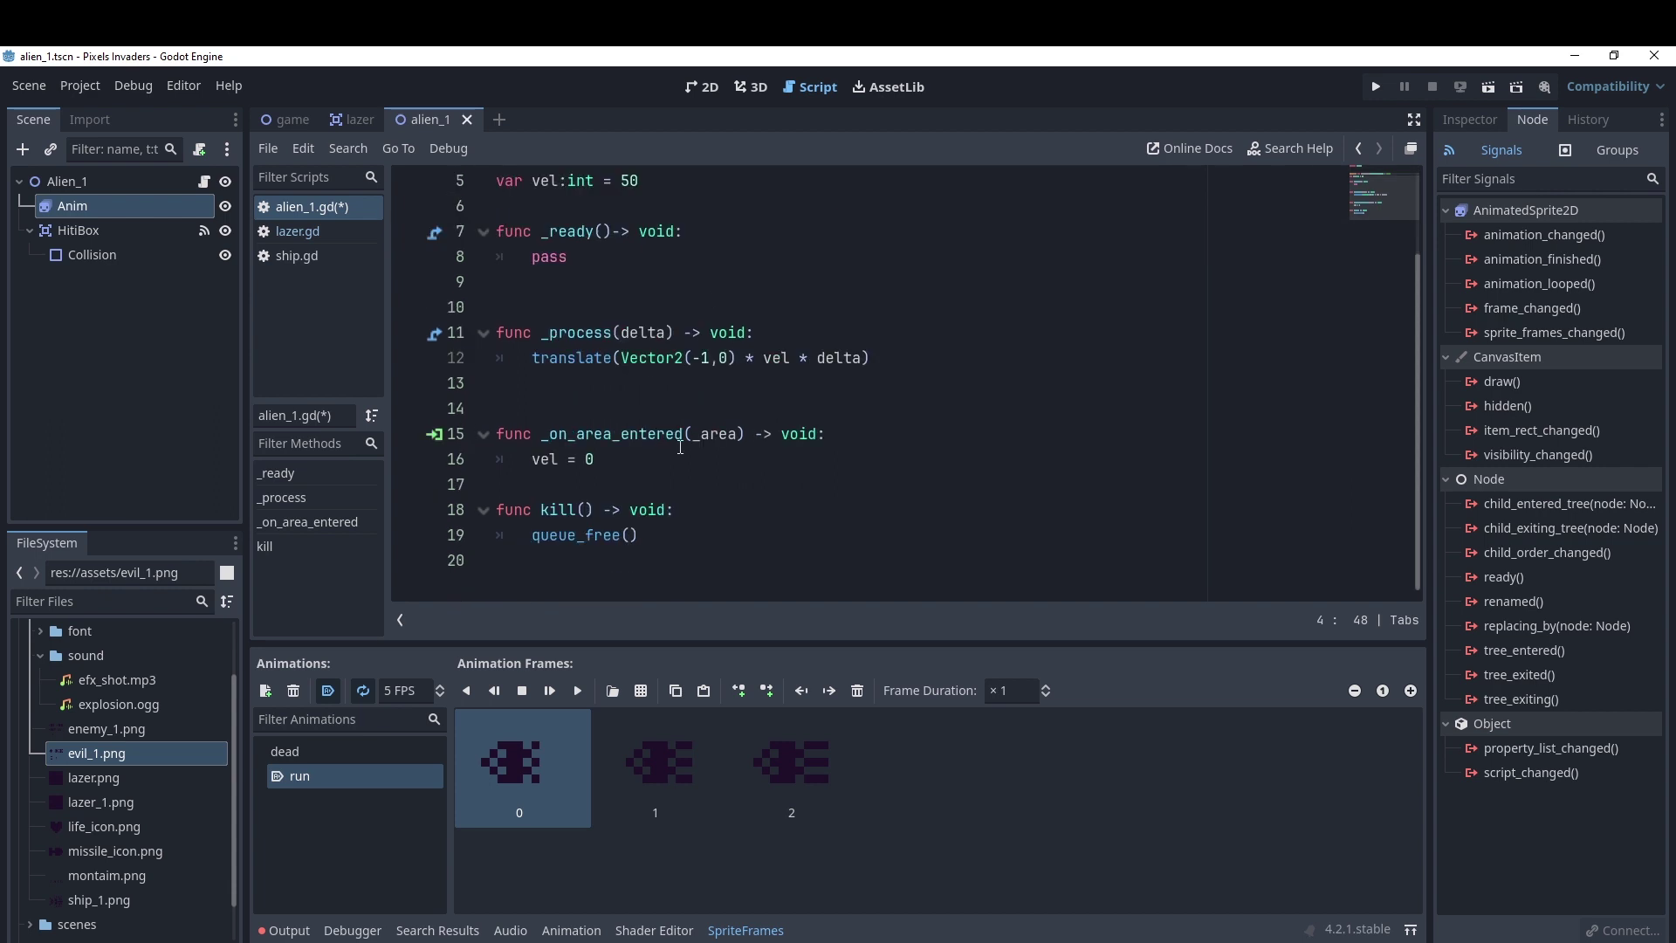
click(613, 453)
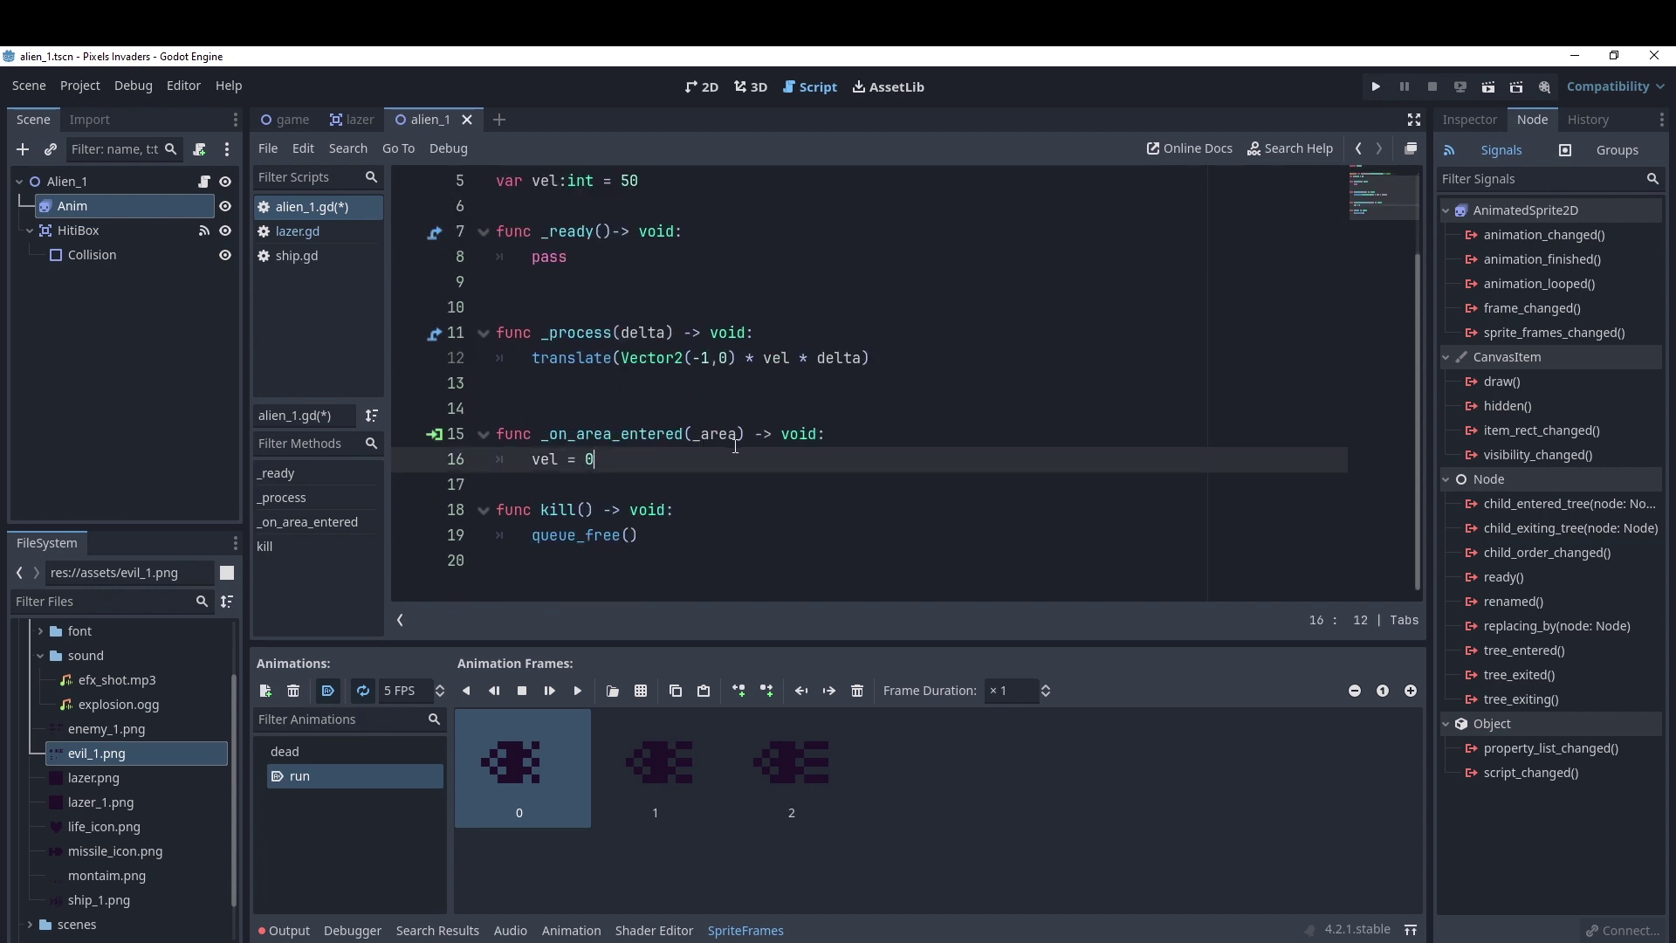
key(Return)
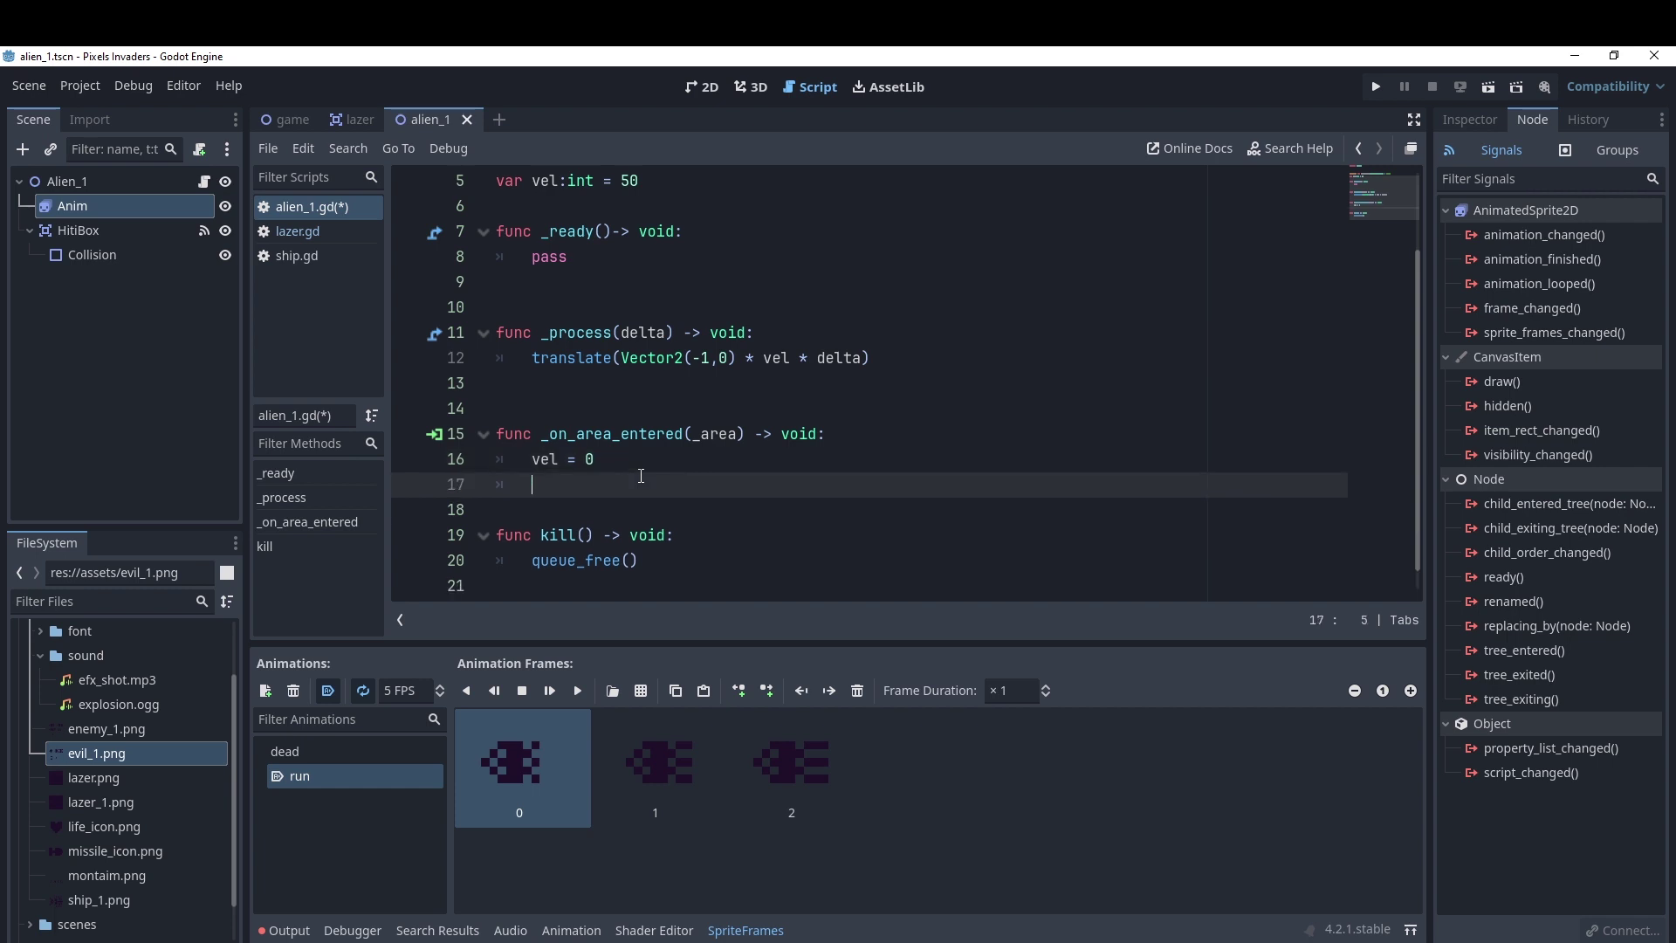
text(ani)
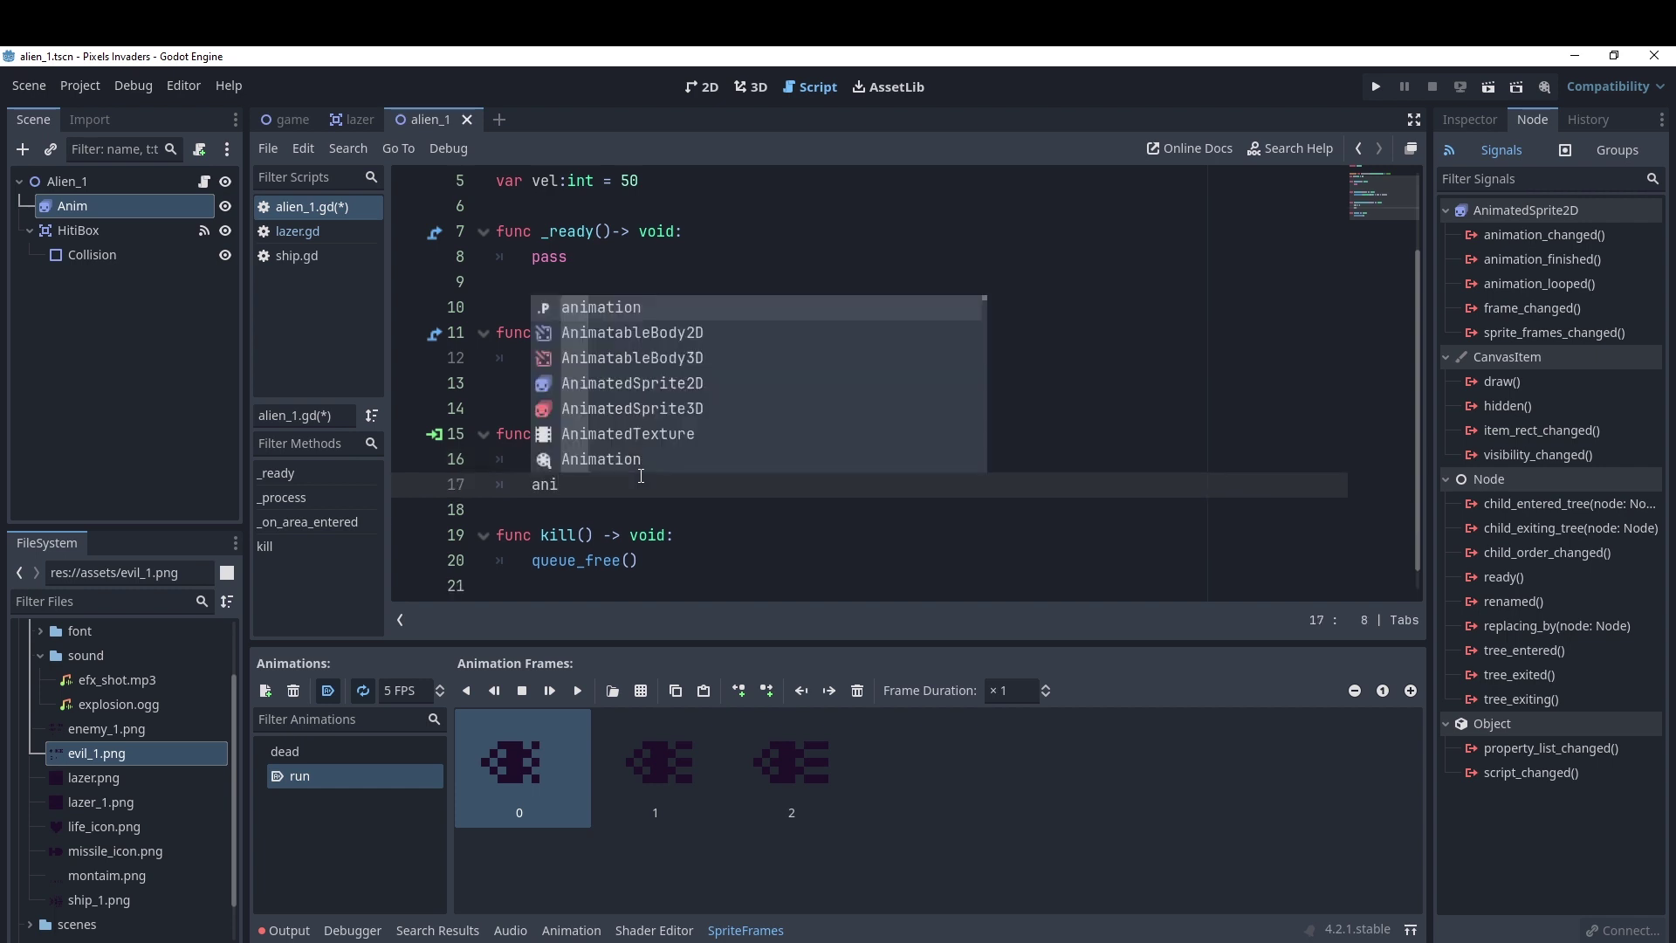
key(Return)
text(.pl)
key(Return)
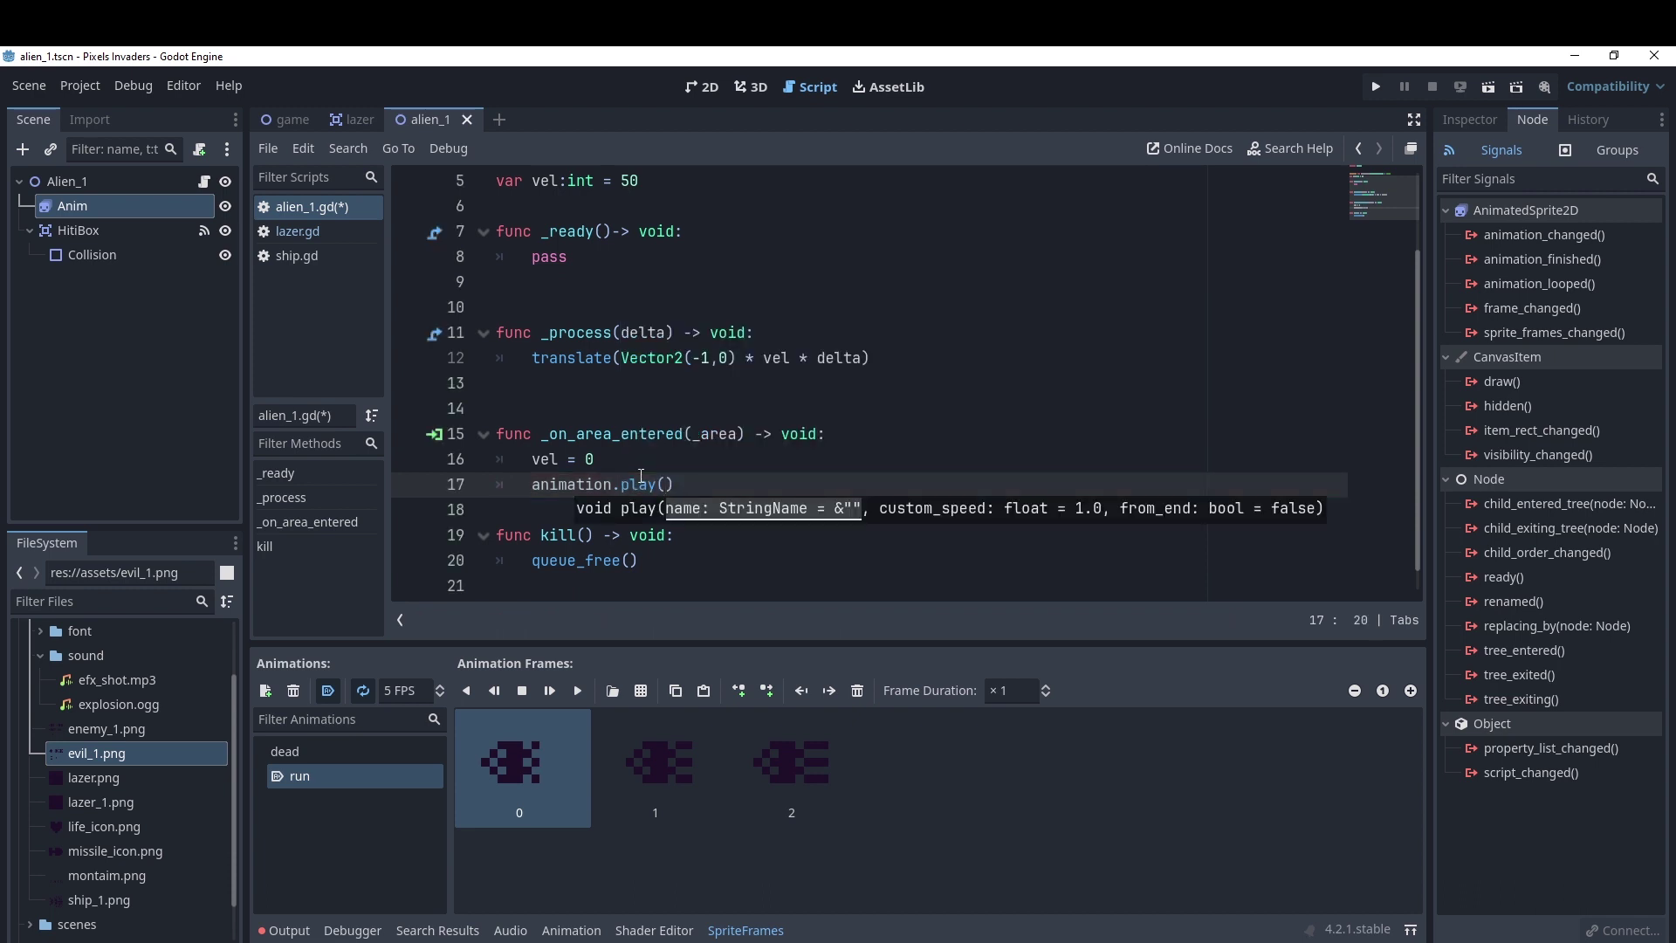
text(")
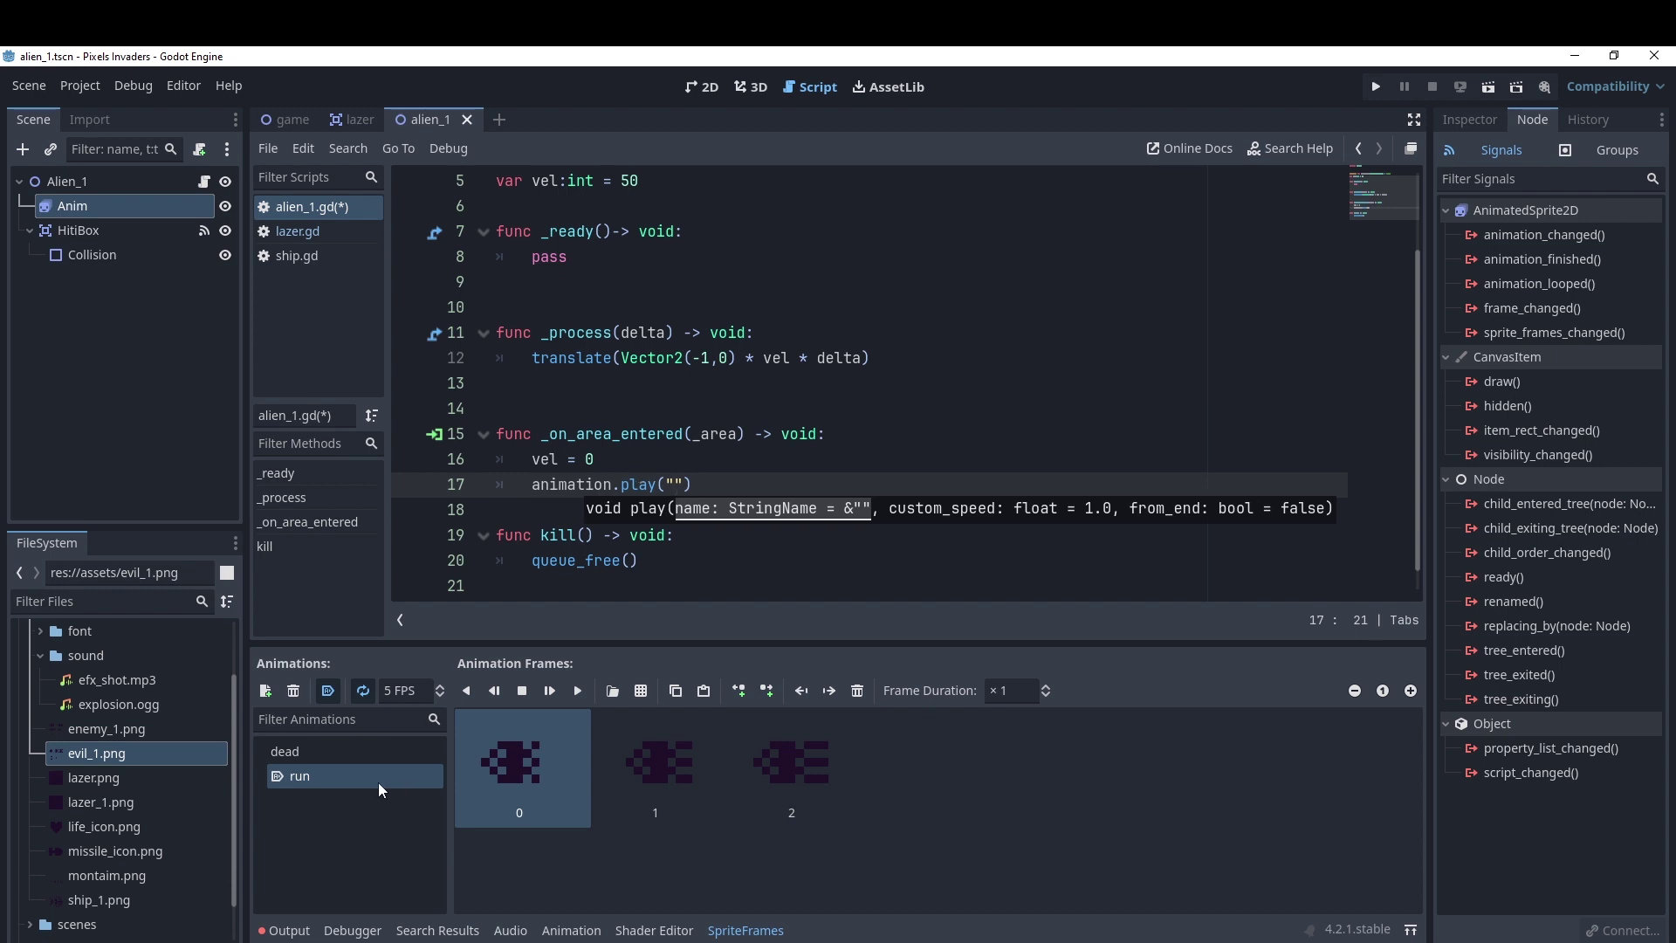
text(dead)
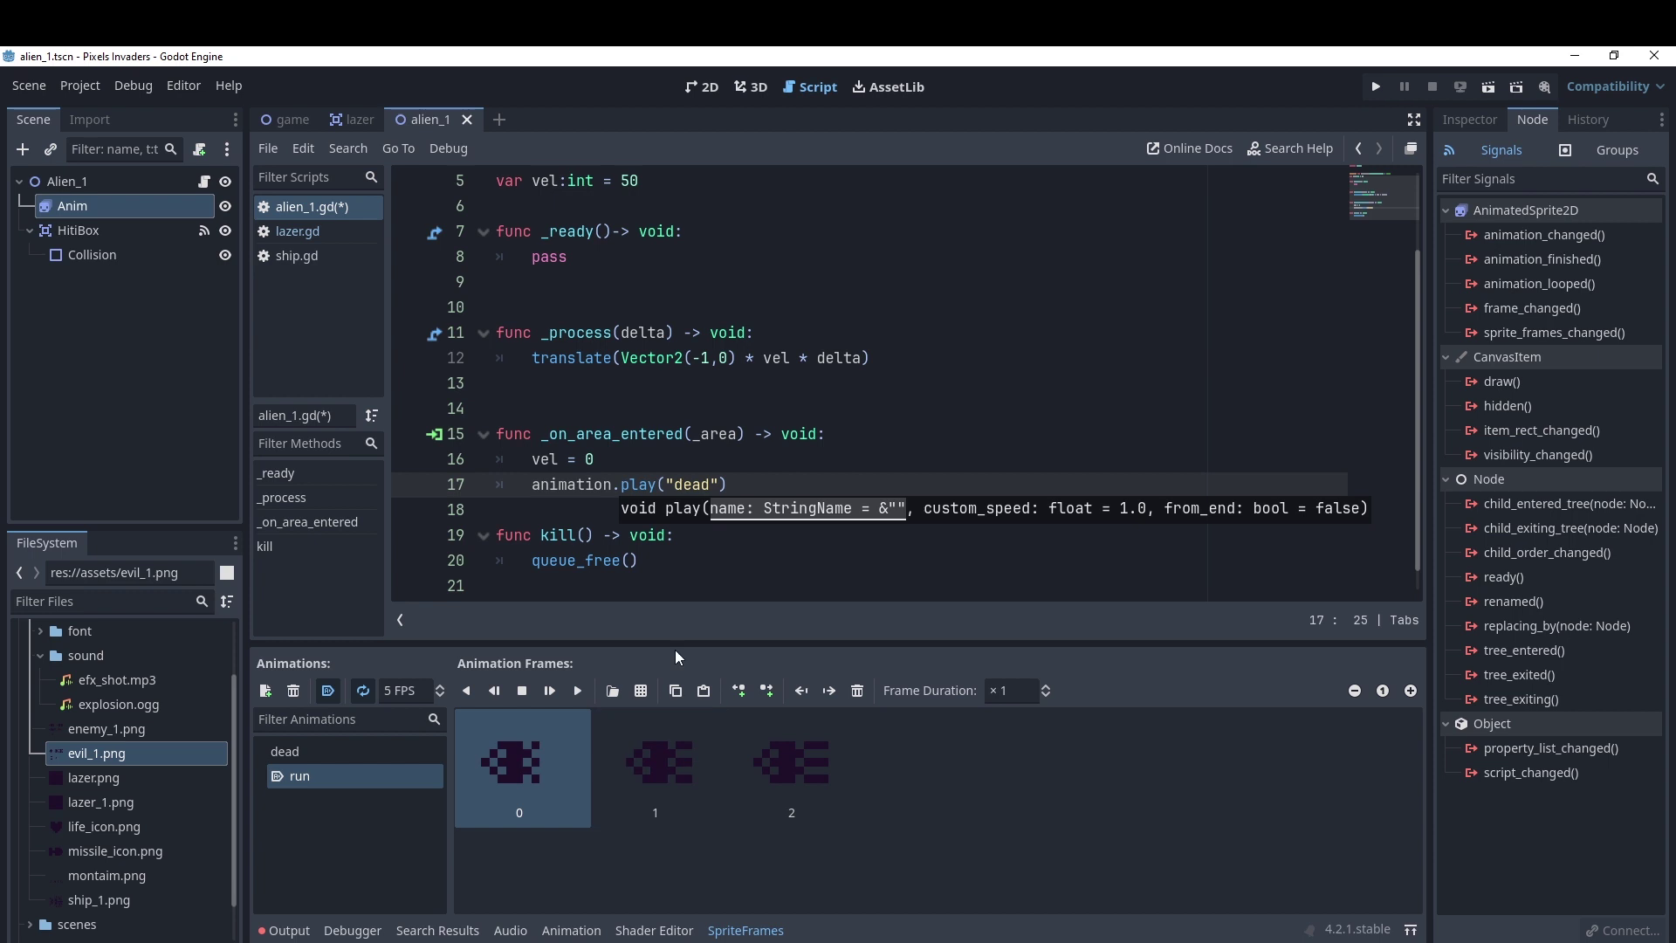
click(741, 485)
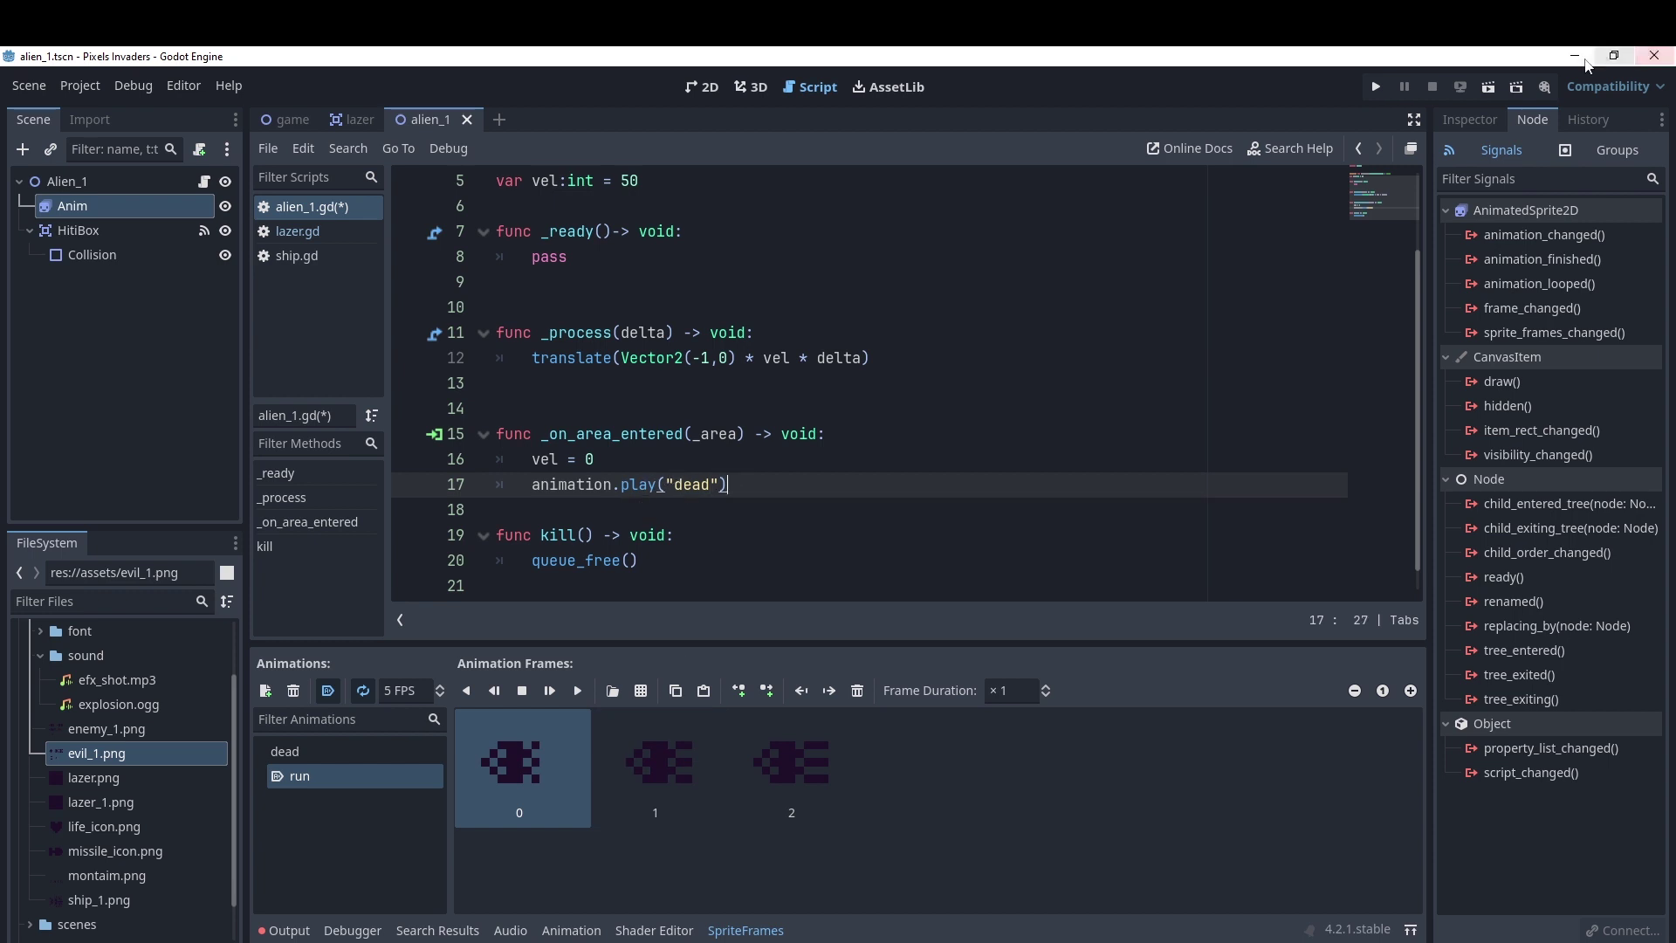
Run the alien_1 scene alone, close it, and switch to the game scene.
click(1489, 86)
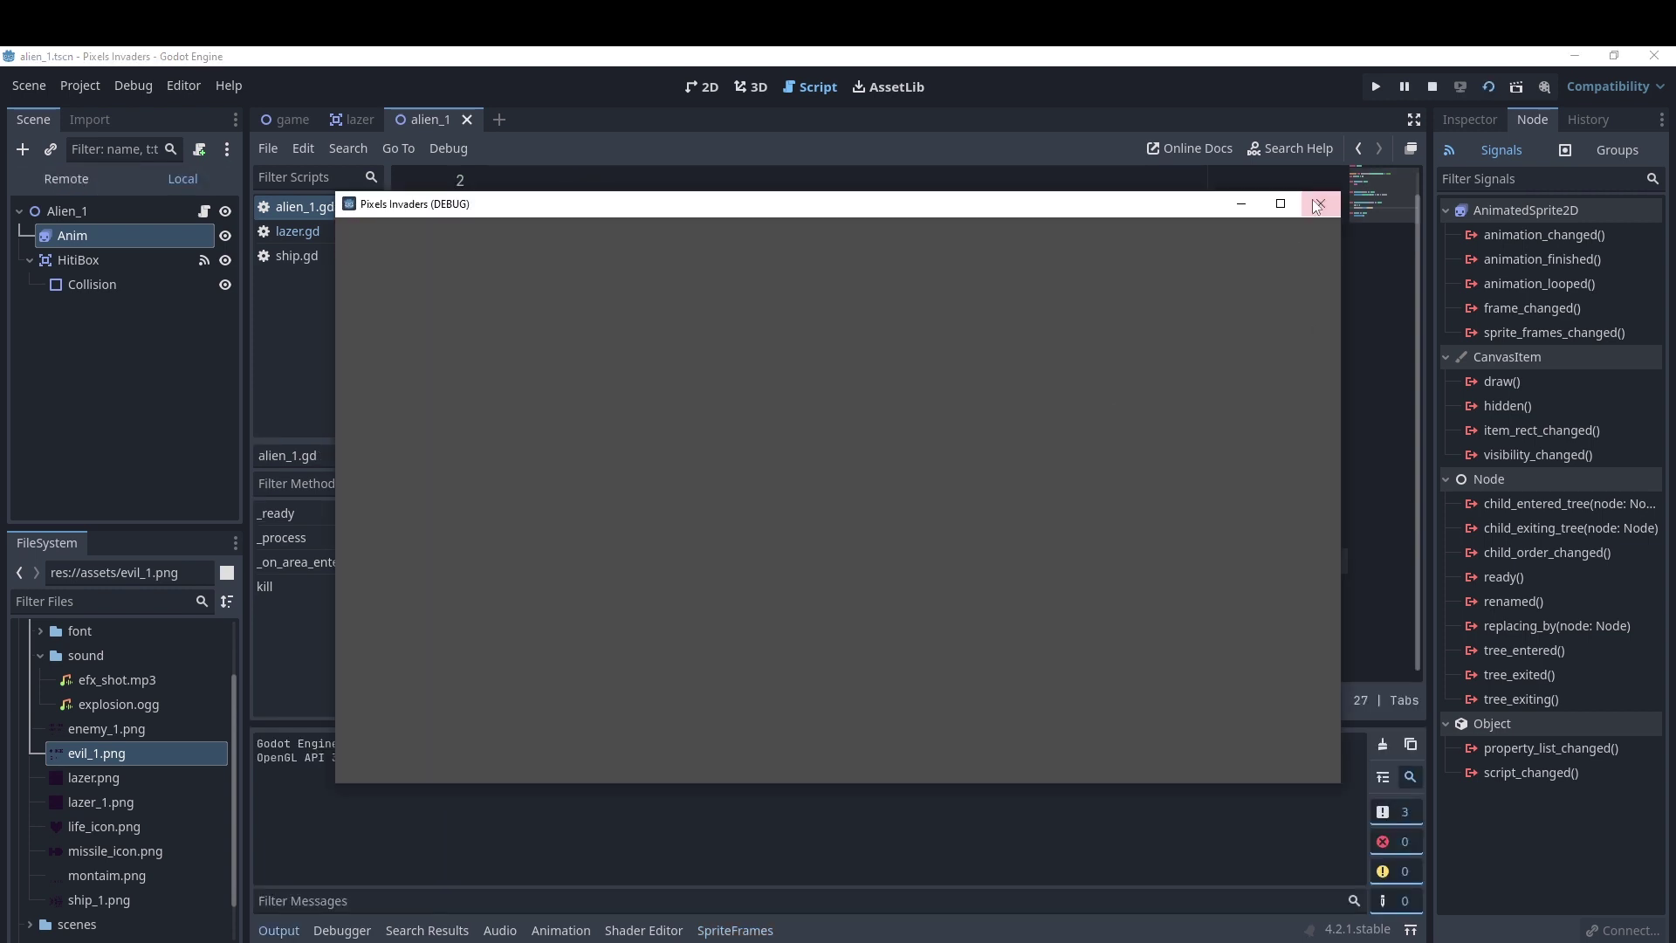
click(1320, 203)
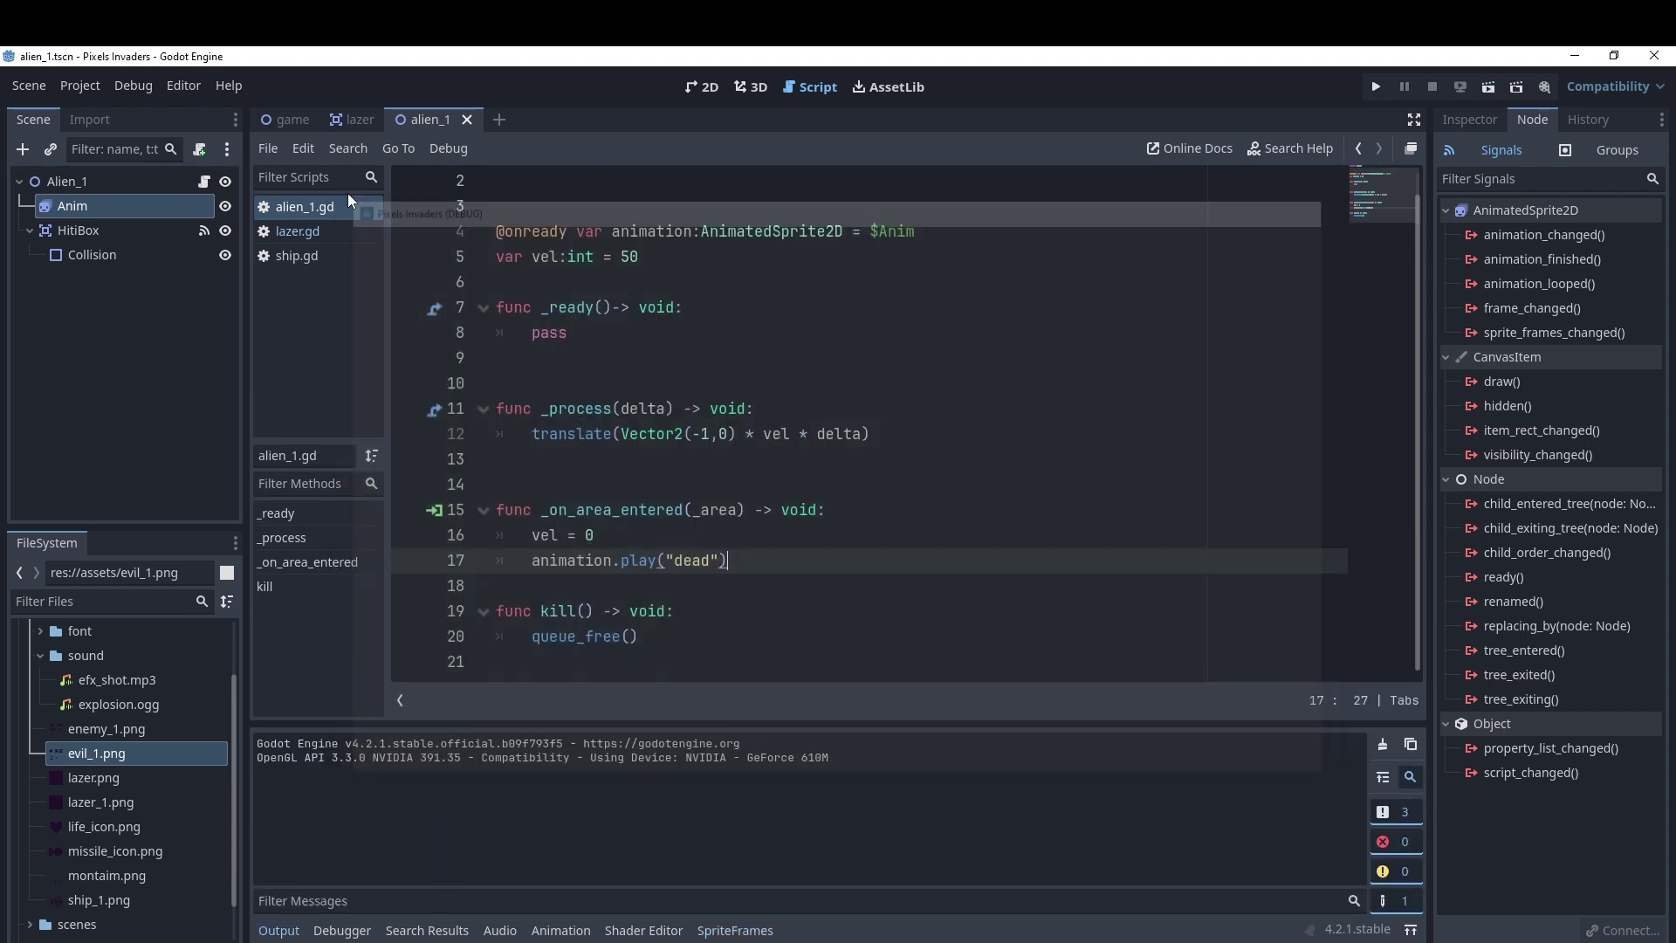
click(288, 119)
Run the game scene, move the ship and fire lasers at an alien, then stop the run.
click(1487, 87)
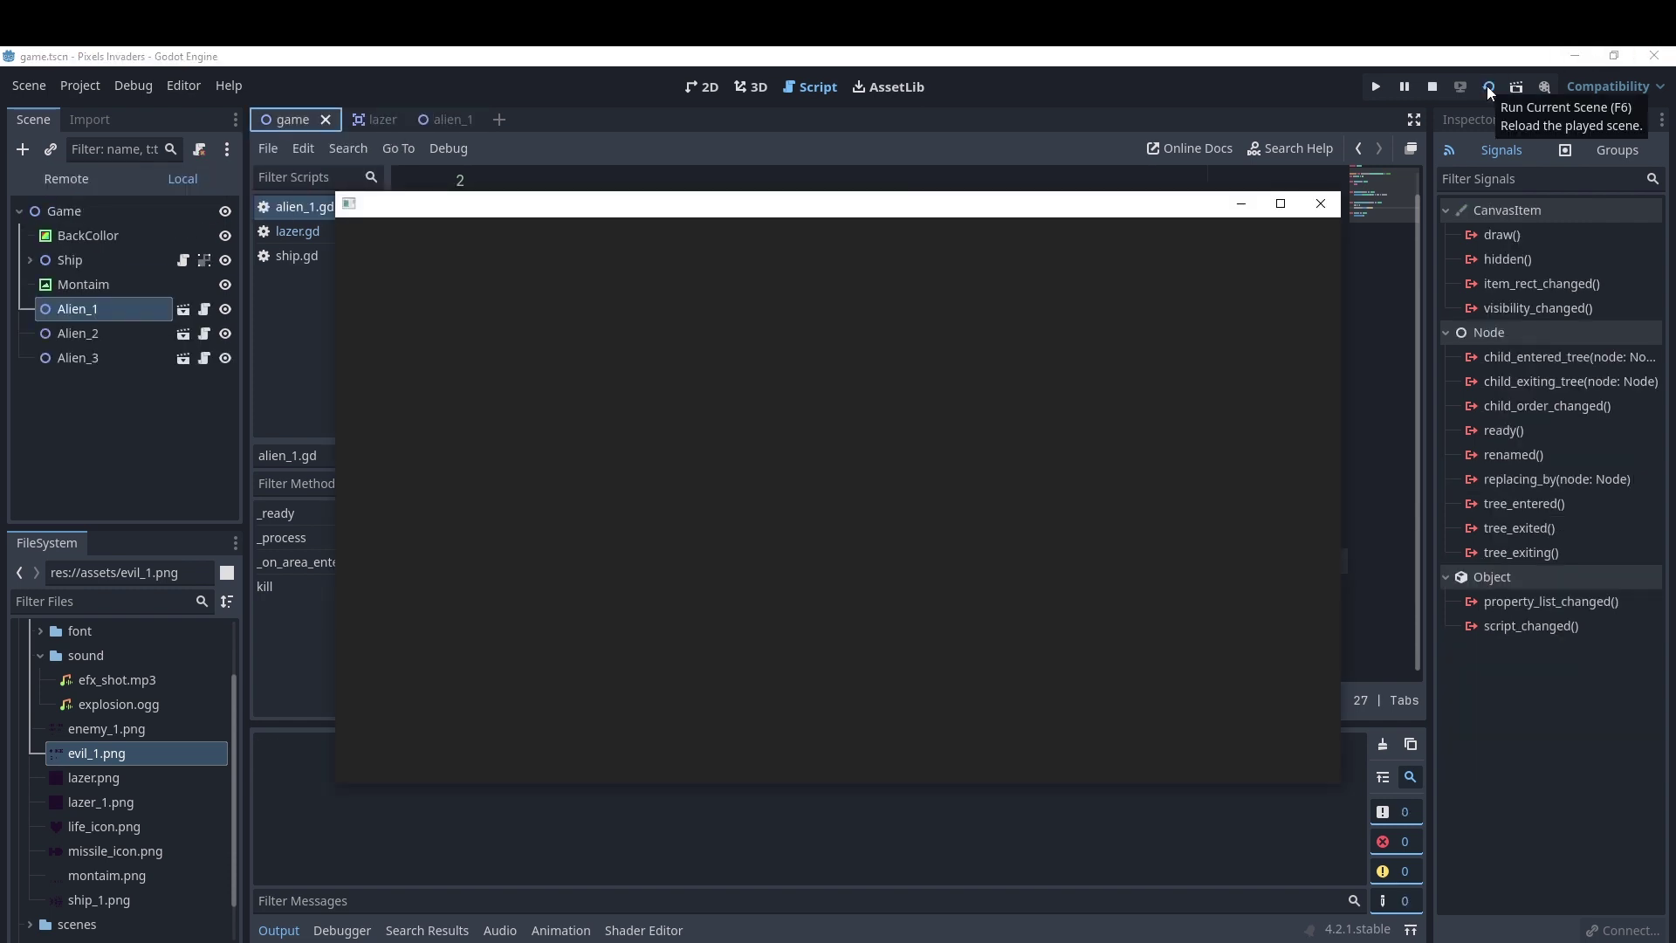
key(Down)
key(space)
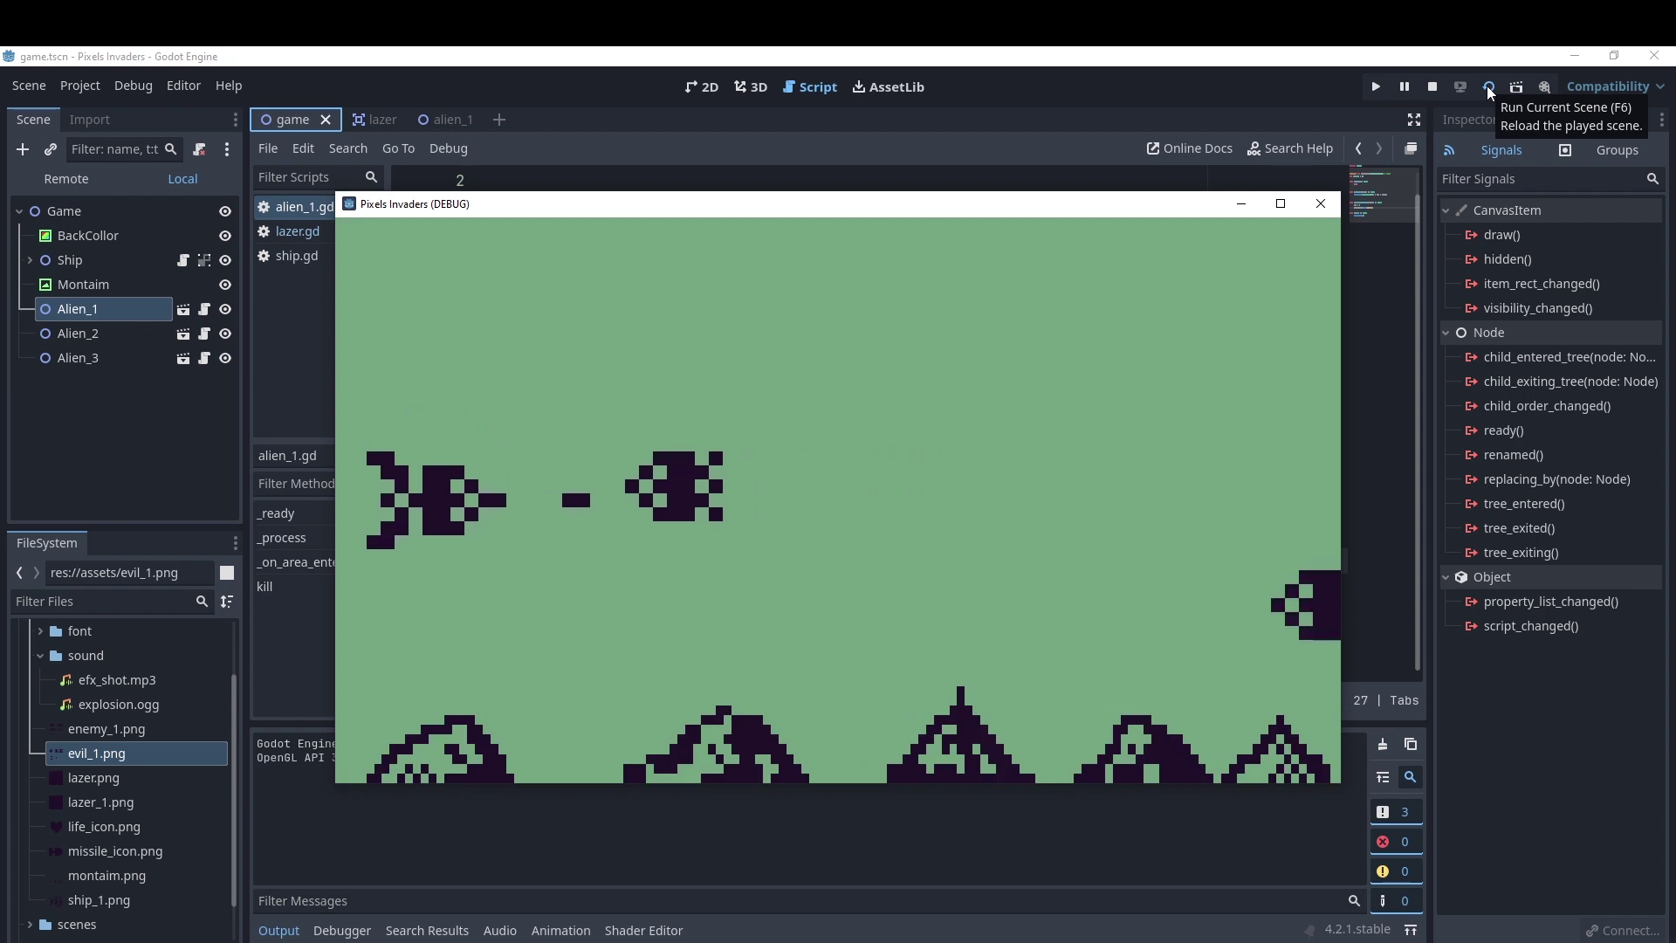
key(Down)
key(space)
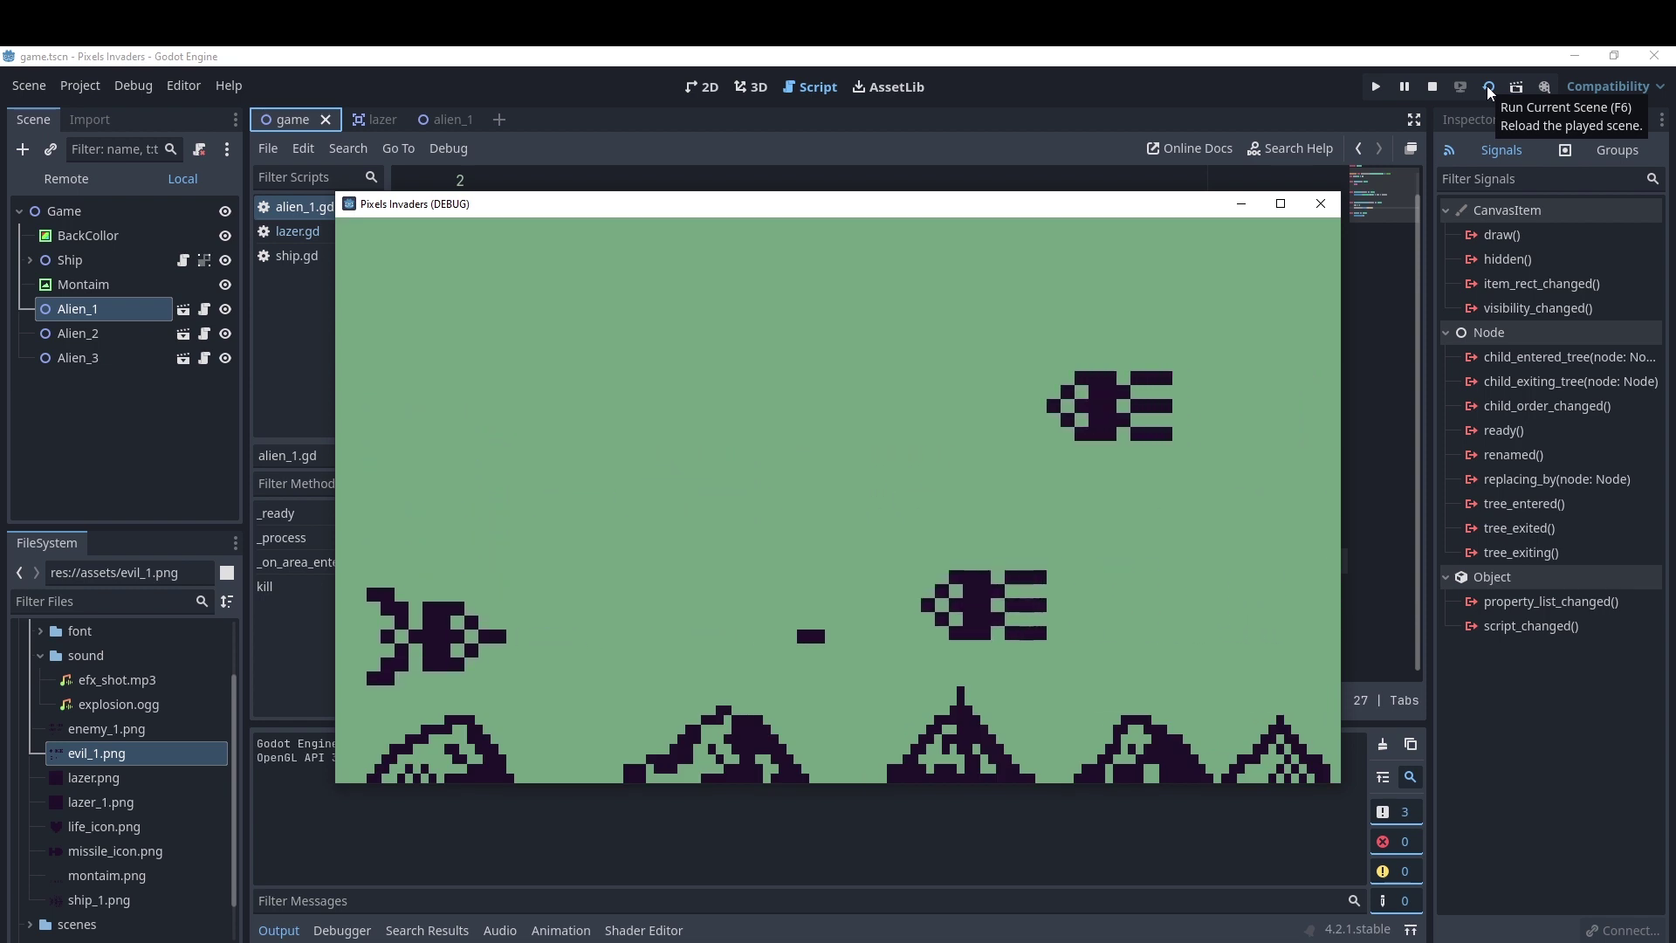
key(Up)
key(Up)
key(Up)
key(space)
key(Up)
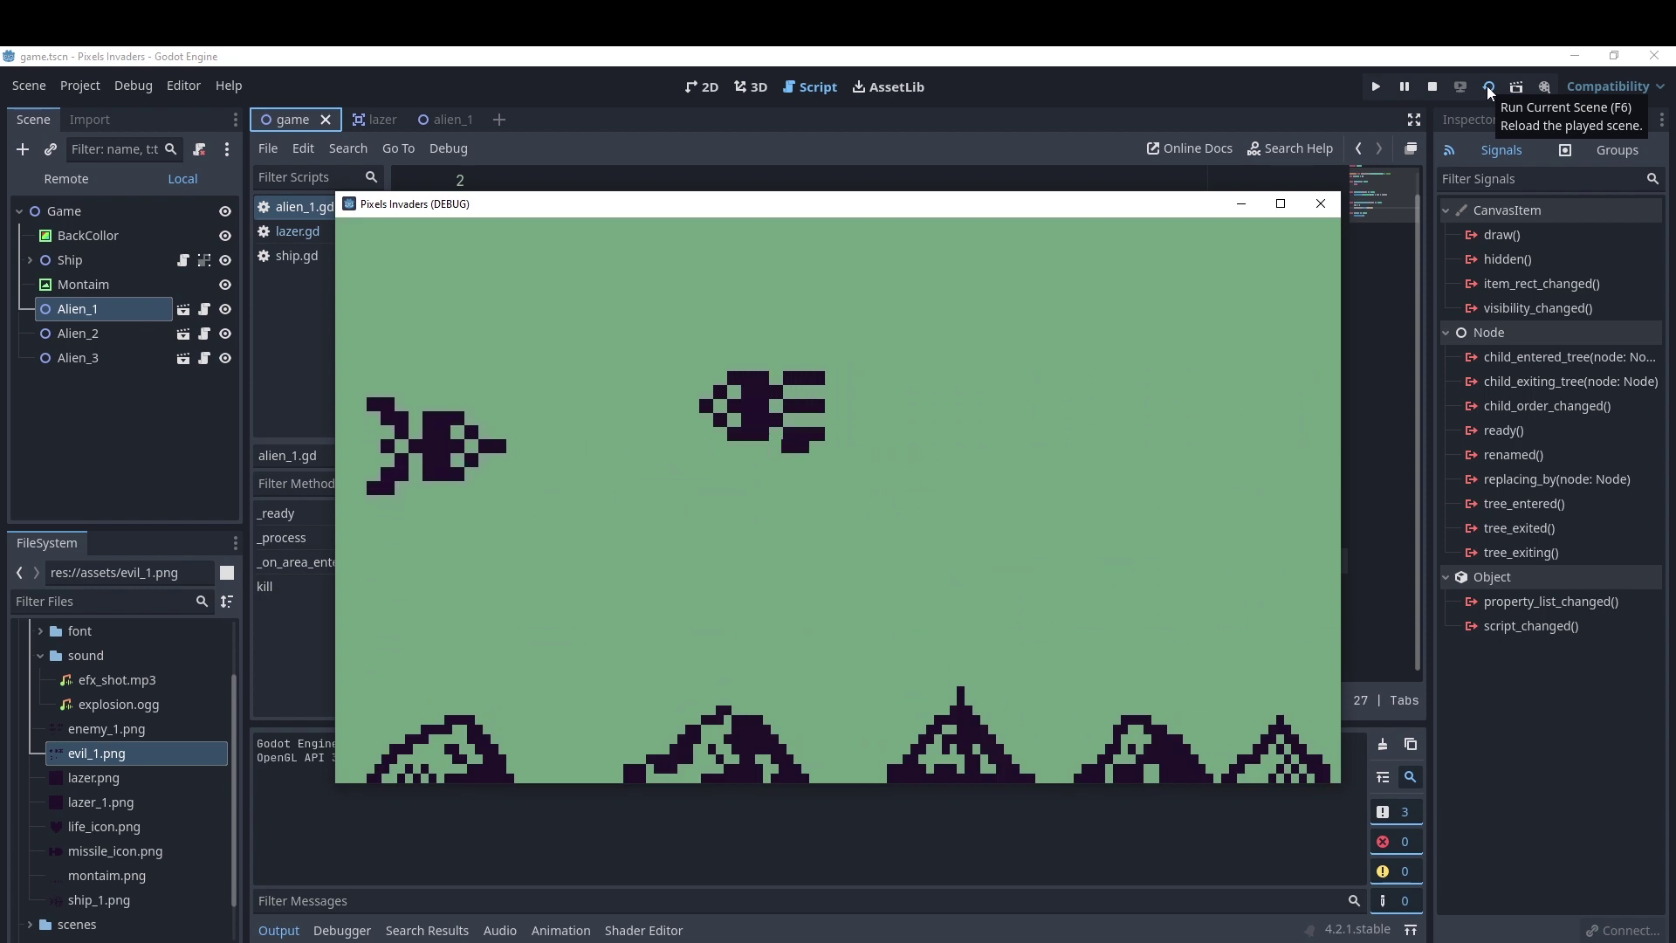
key(space)
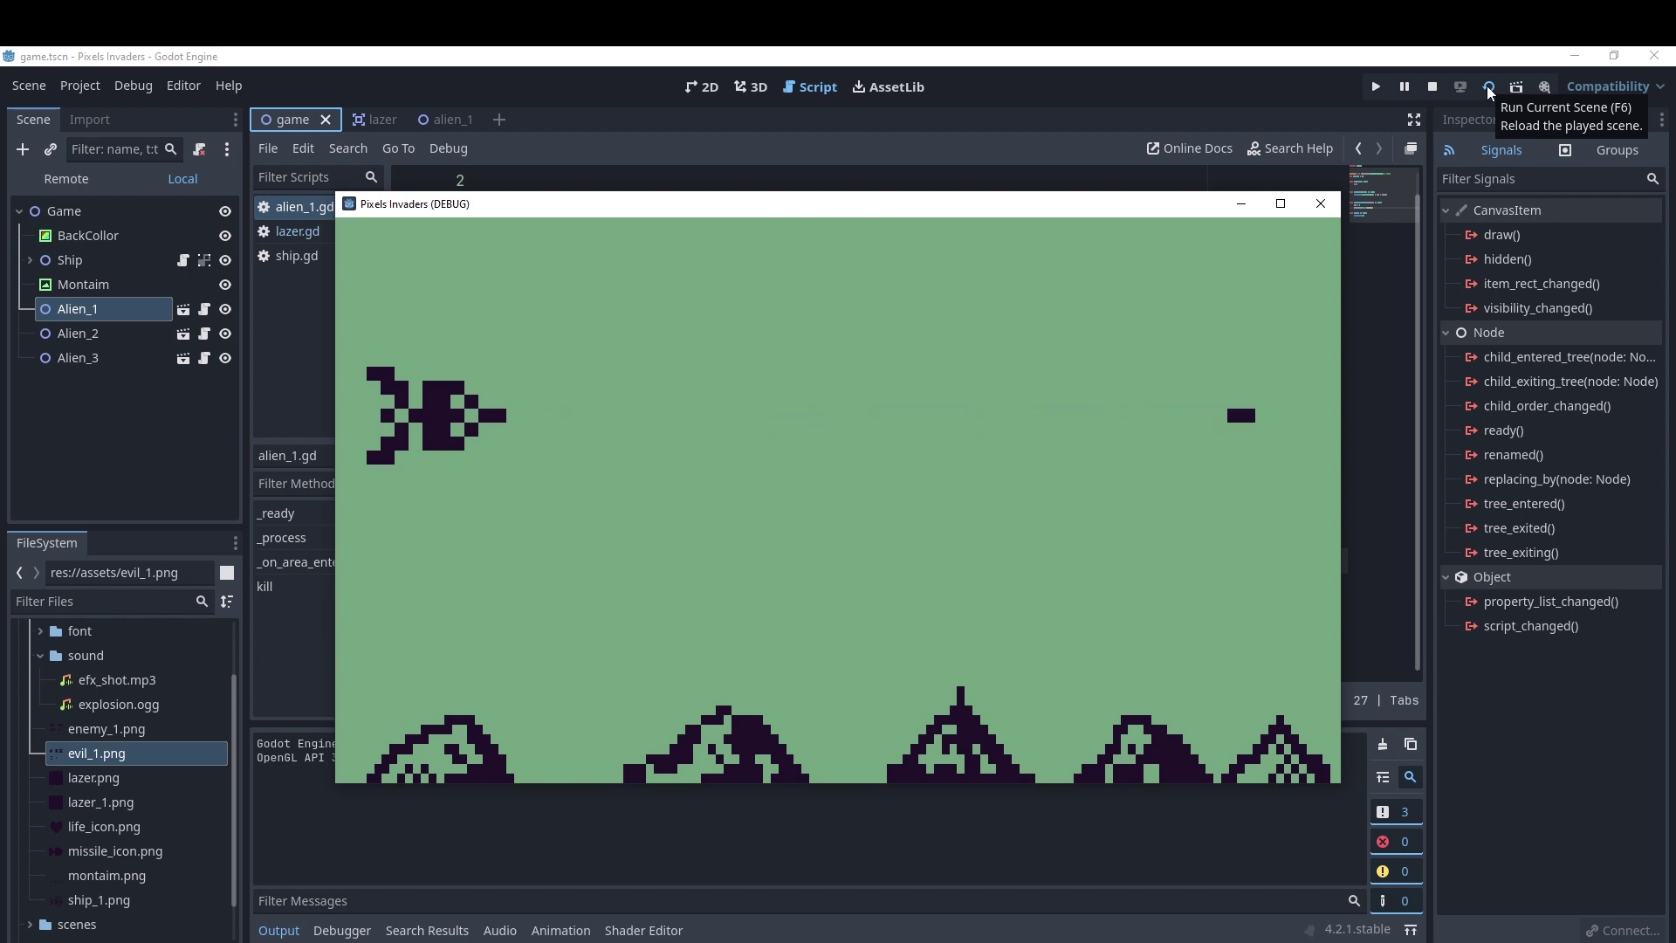
click(1320, 204)
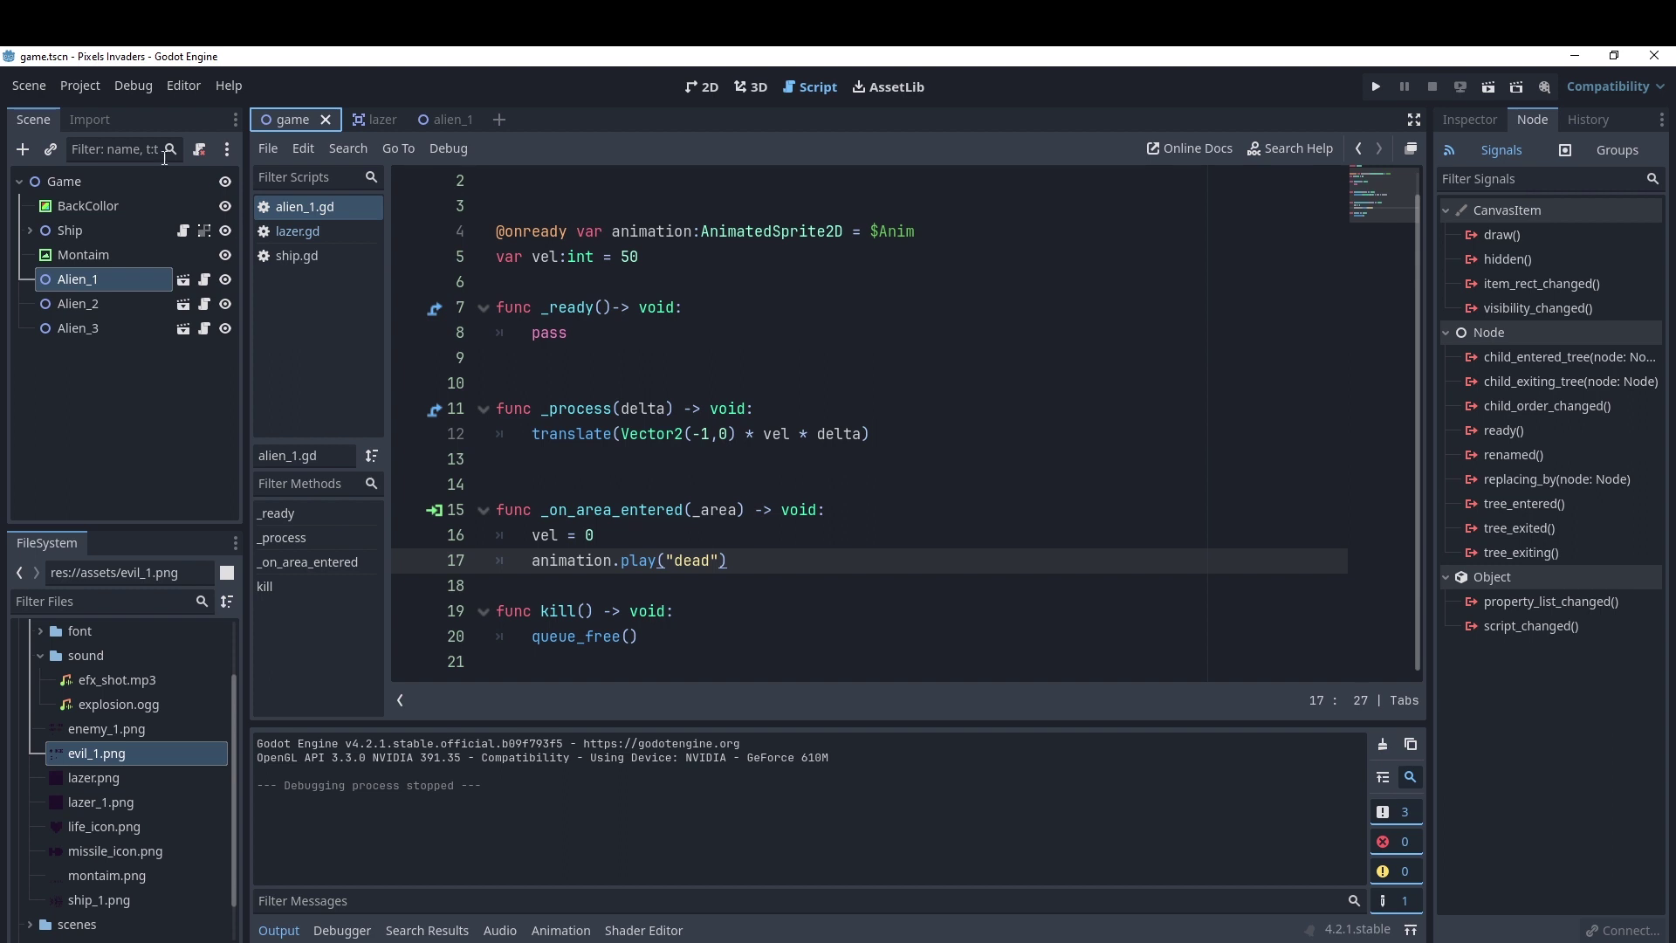
With Visible Collision Shapes on, run the game from the 2D view and move the ship.
click(128, 91)
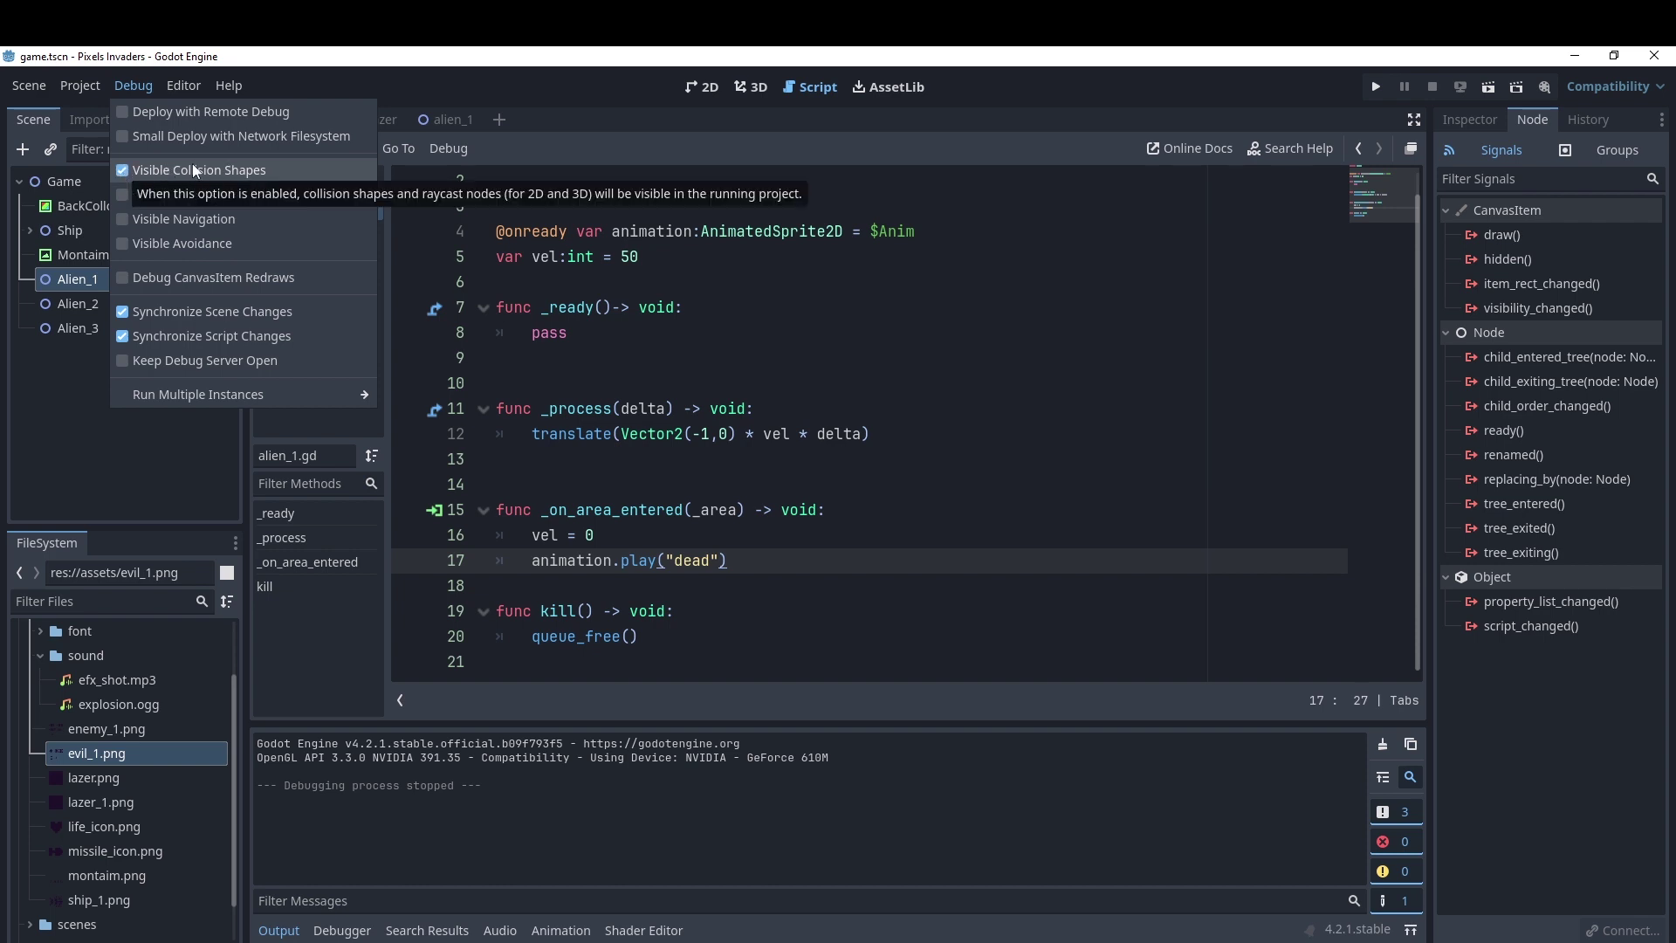
click(694, 84)
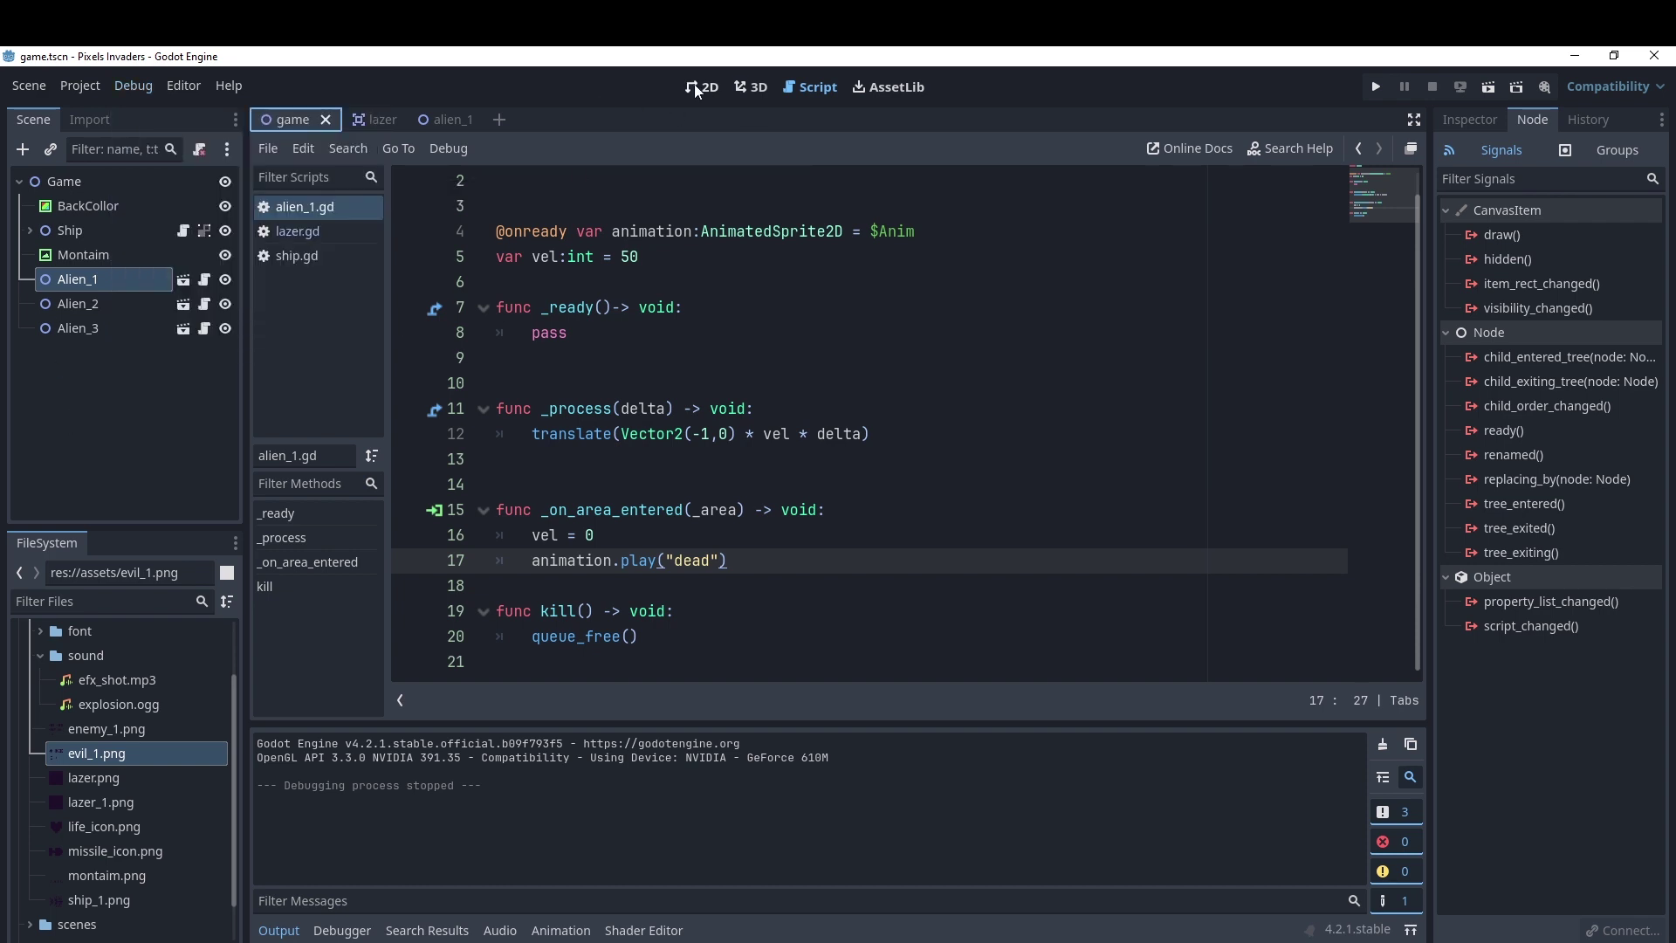
click(705, 89)
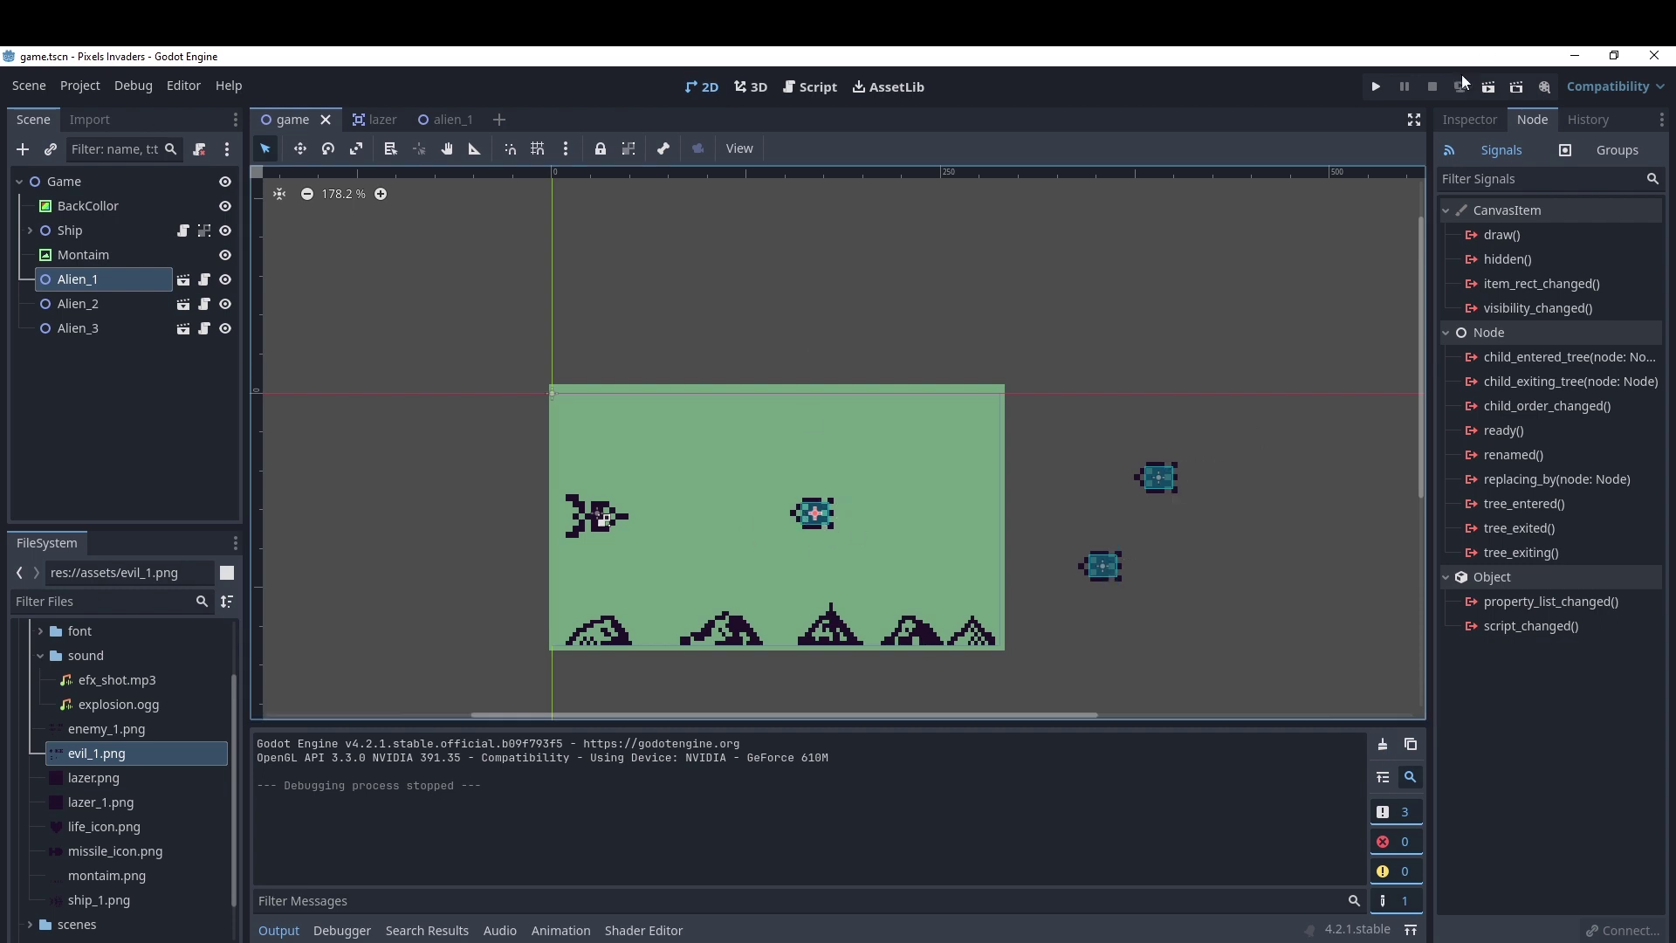
click(1486, 91)
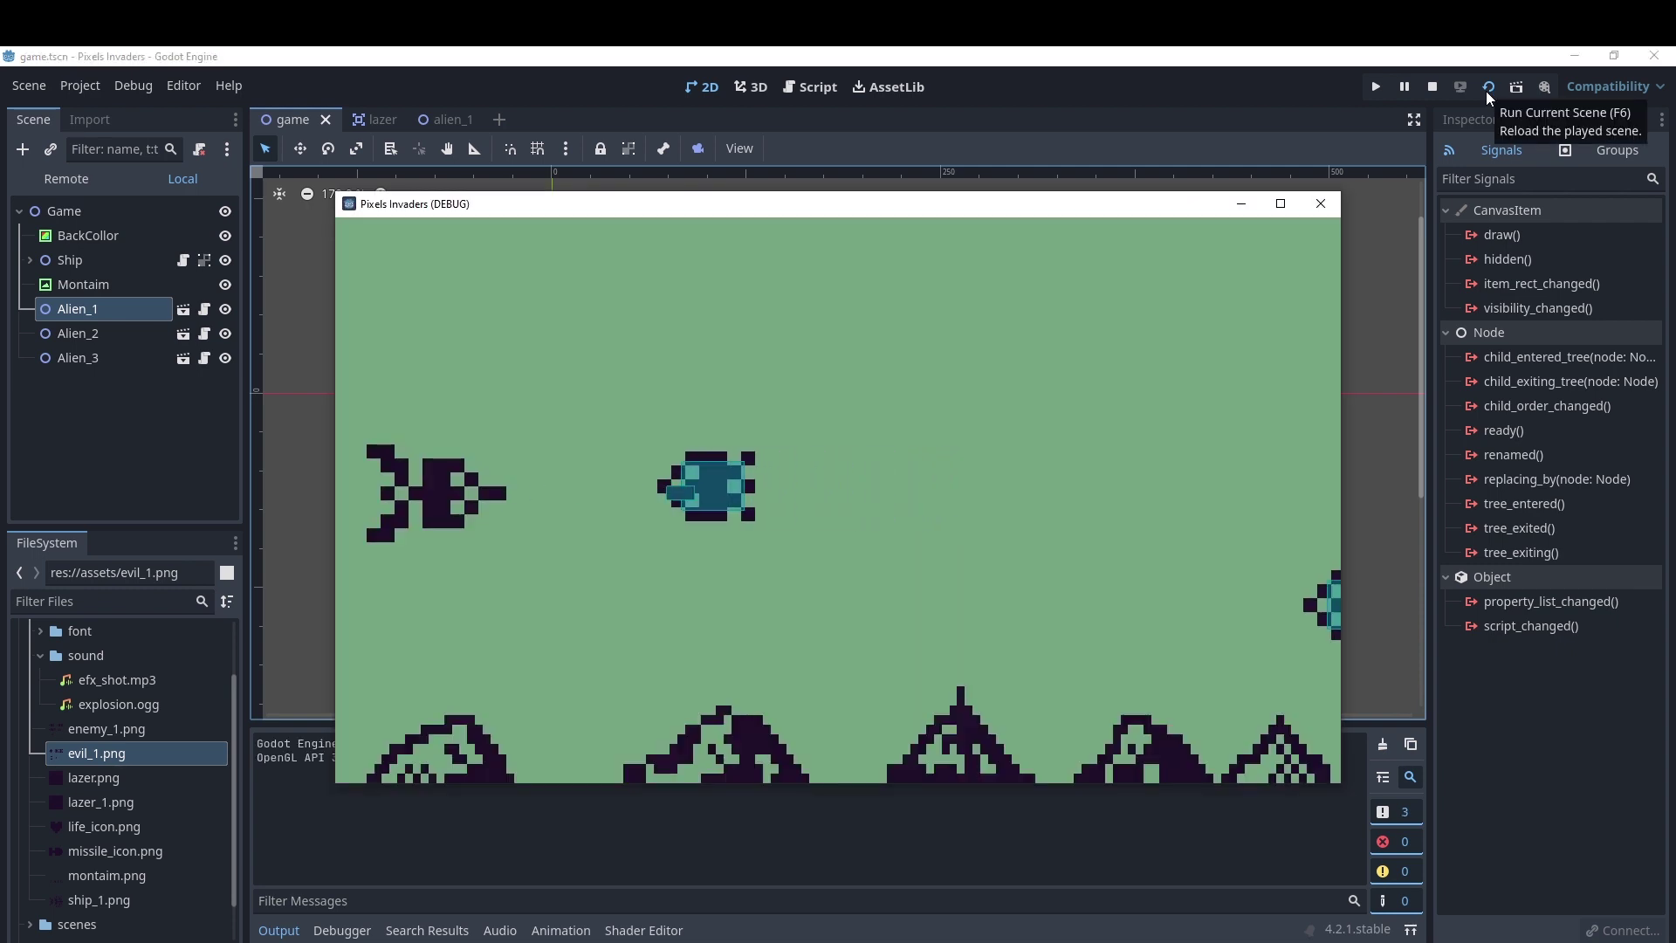
key(Down)
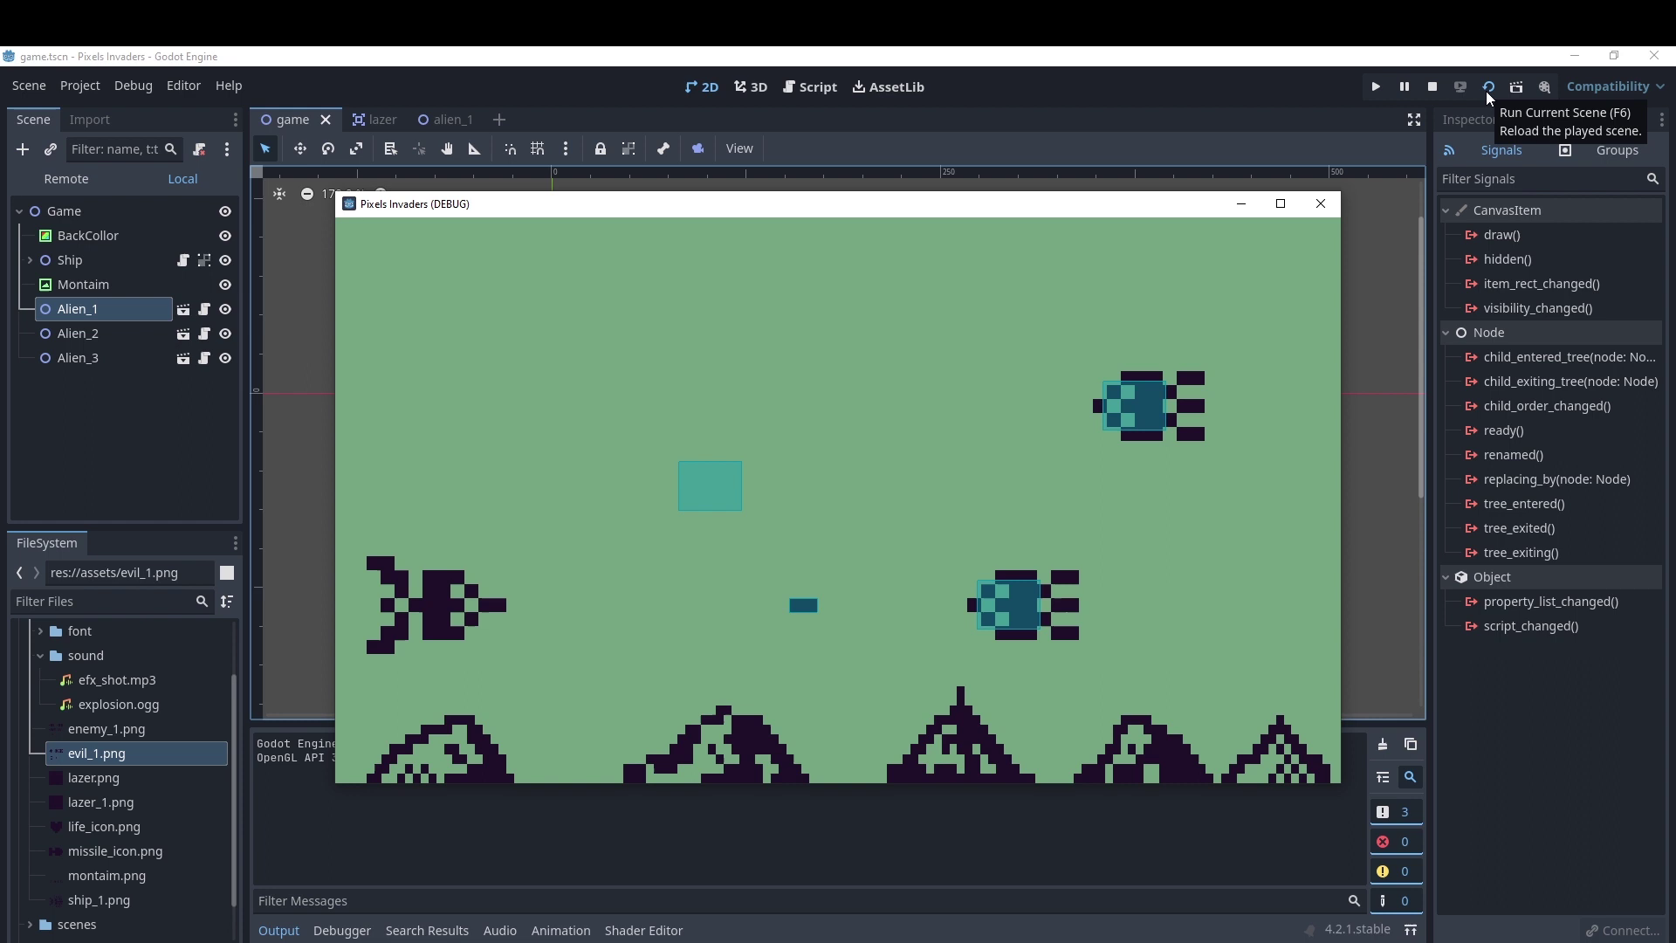
key(Up)
key(Up)
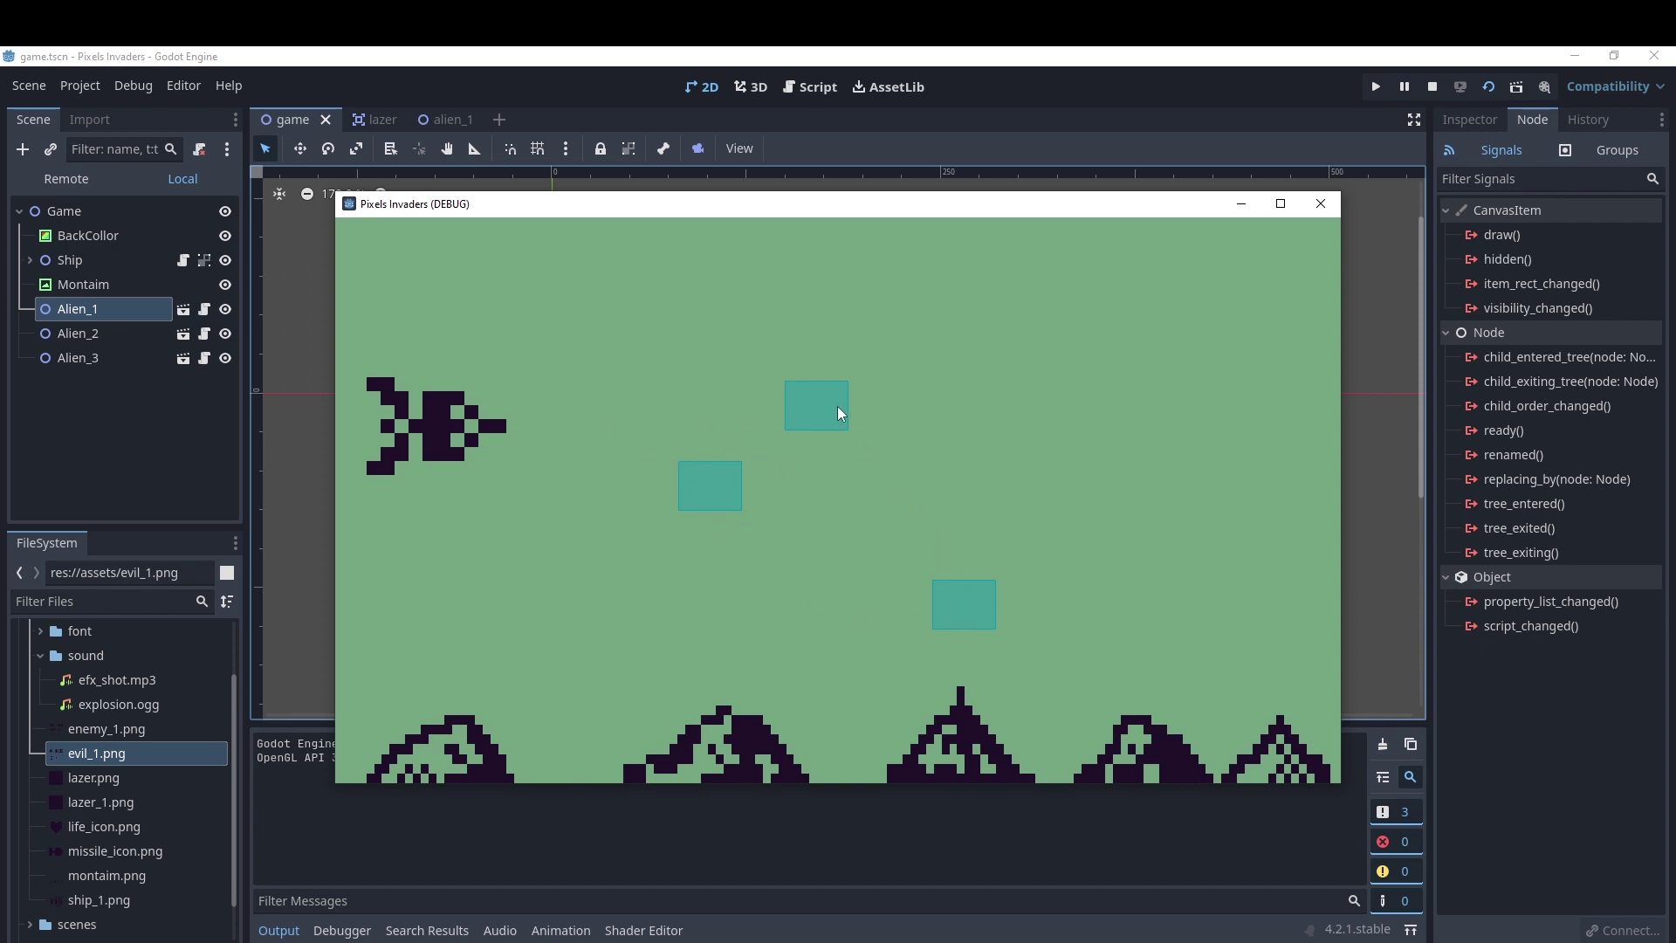
Inspect the live Game node's children in the Remote scene tree, then stop the game.
click(65, 178)
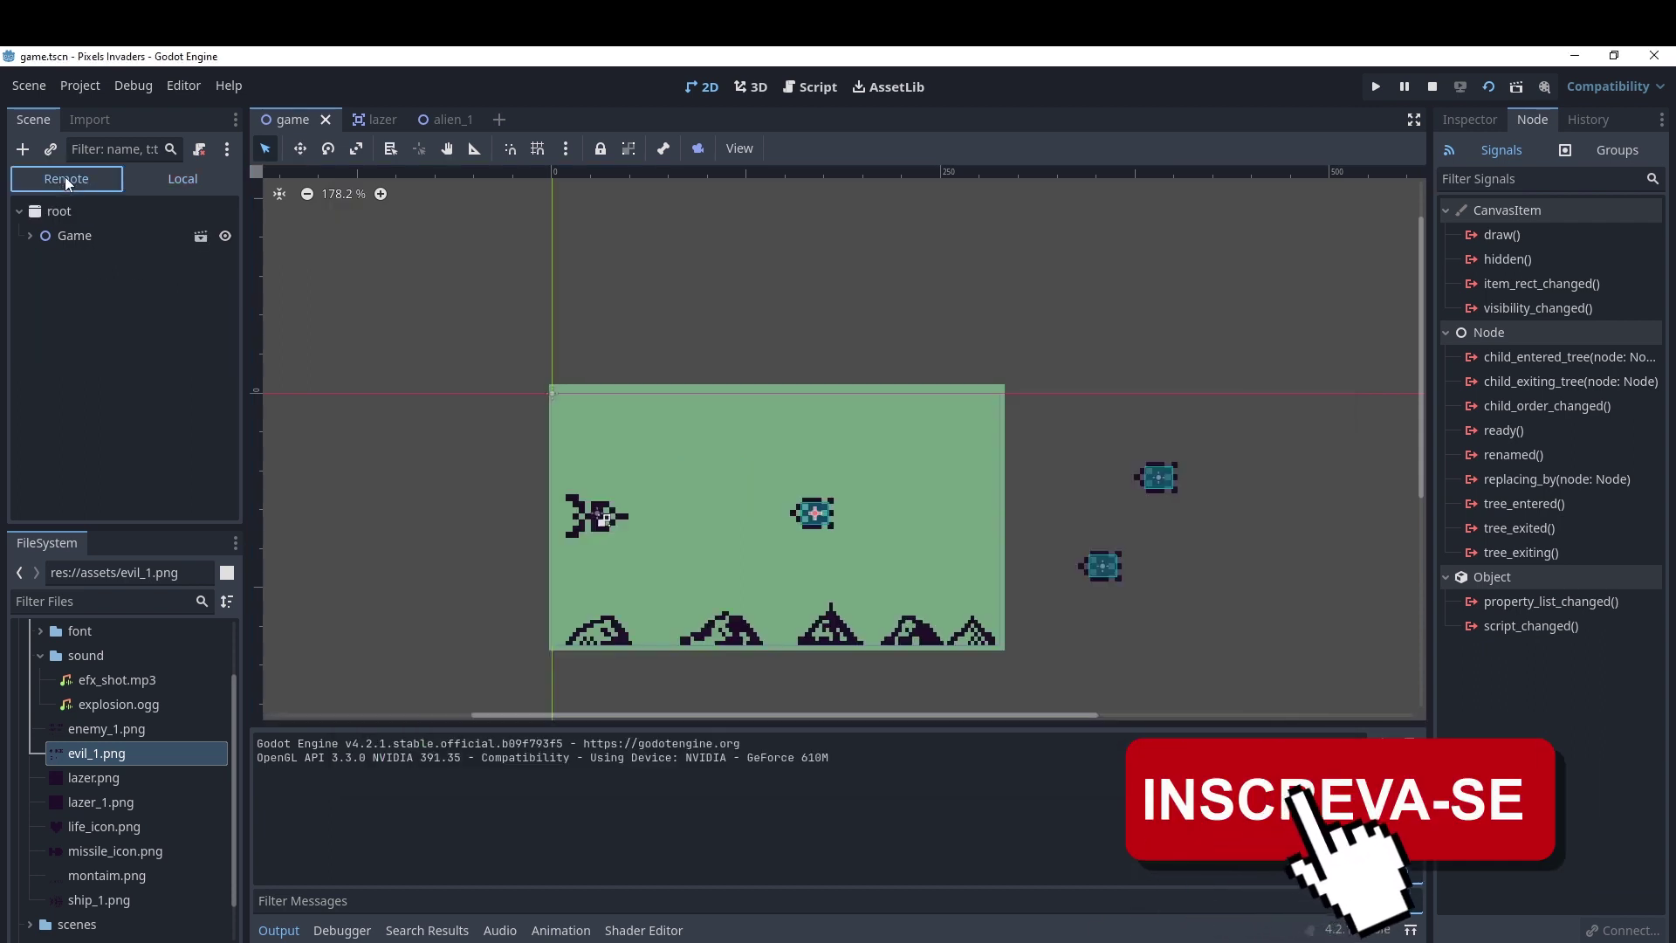
click(29, 236)
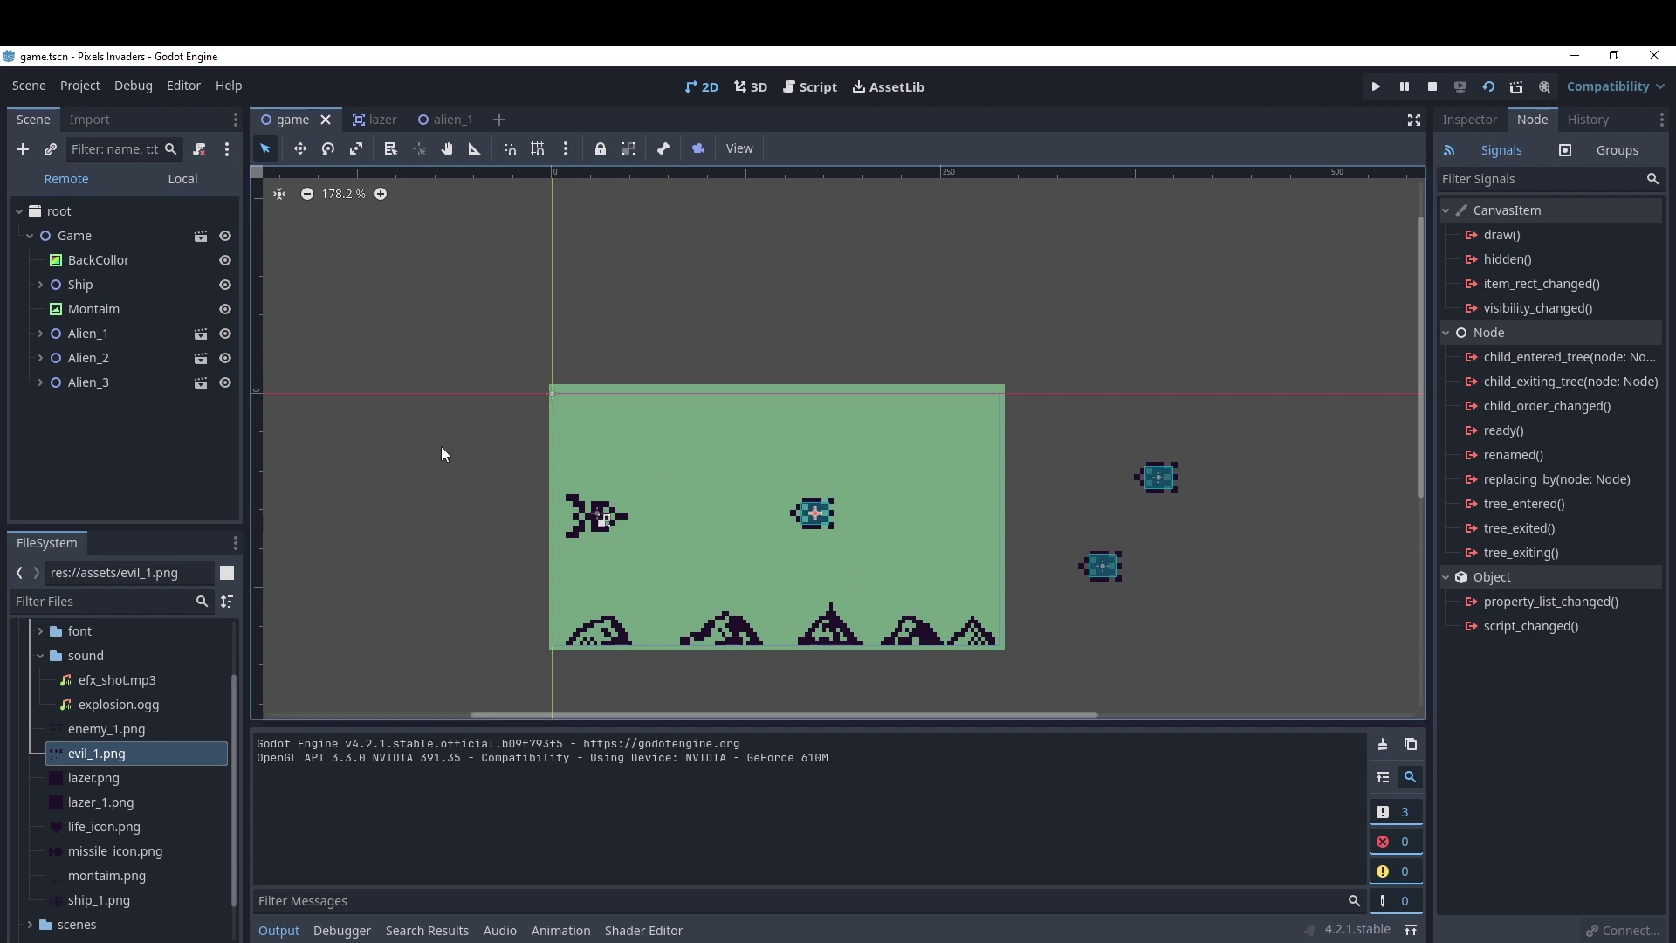
click(1433, 87)
Open the alien_1 script and add a kill() call after animation.play("dead").
click(477, 123)
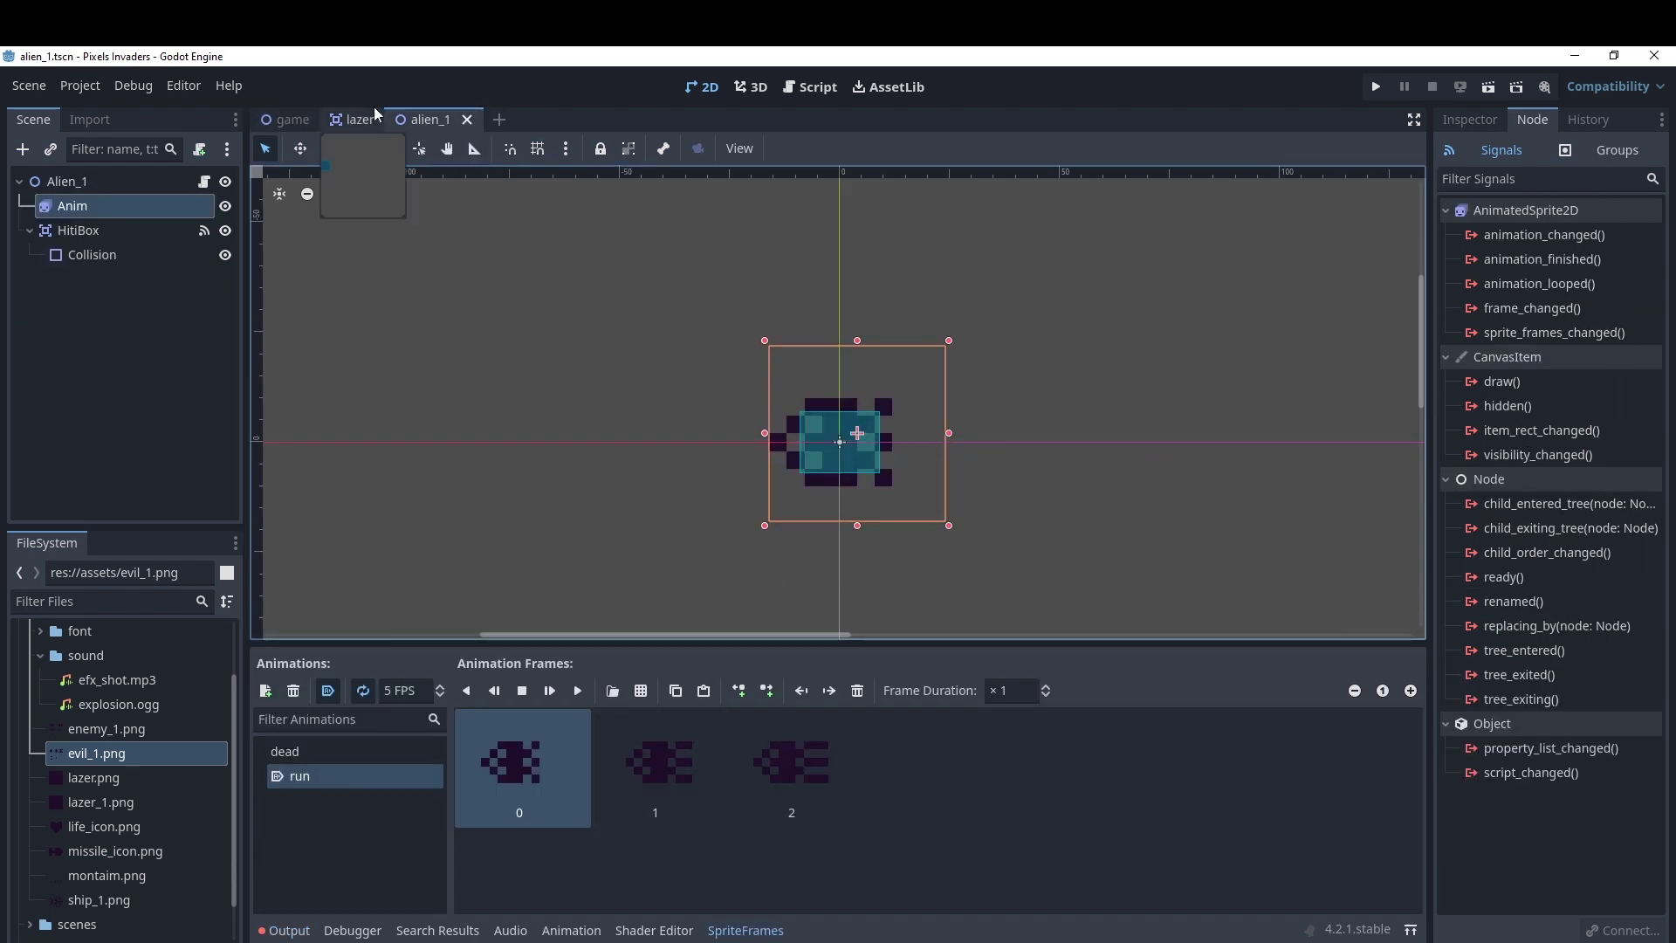
click(810, 89)
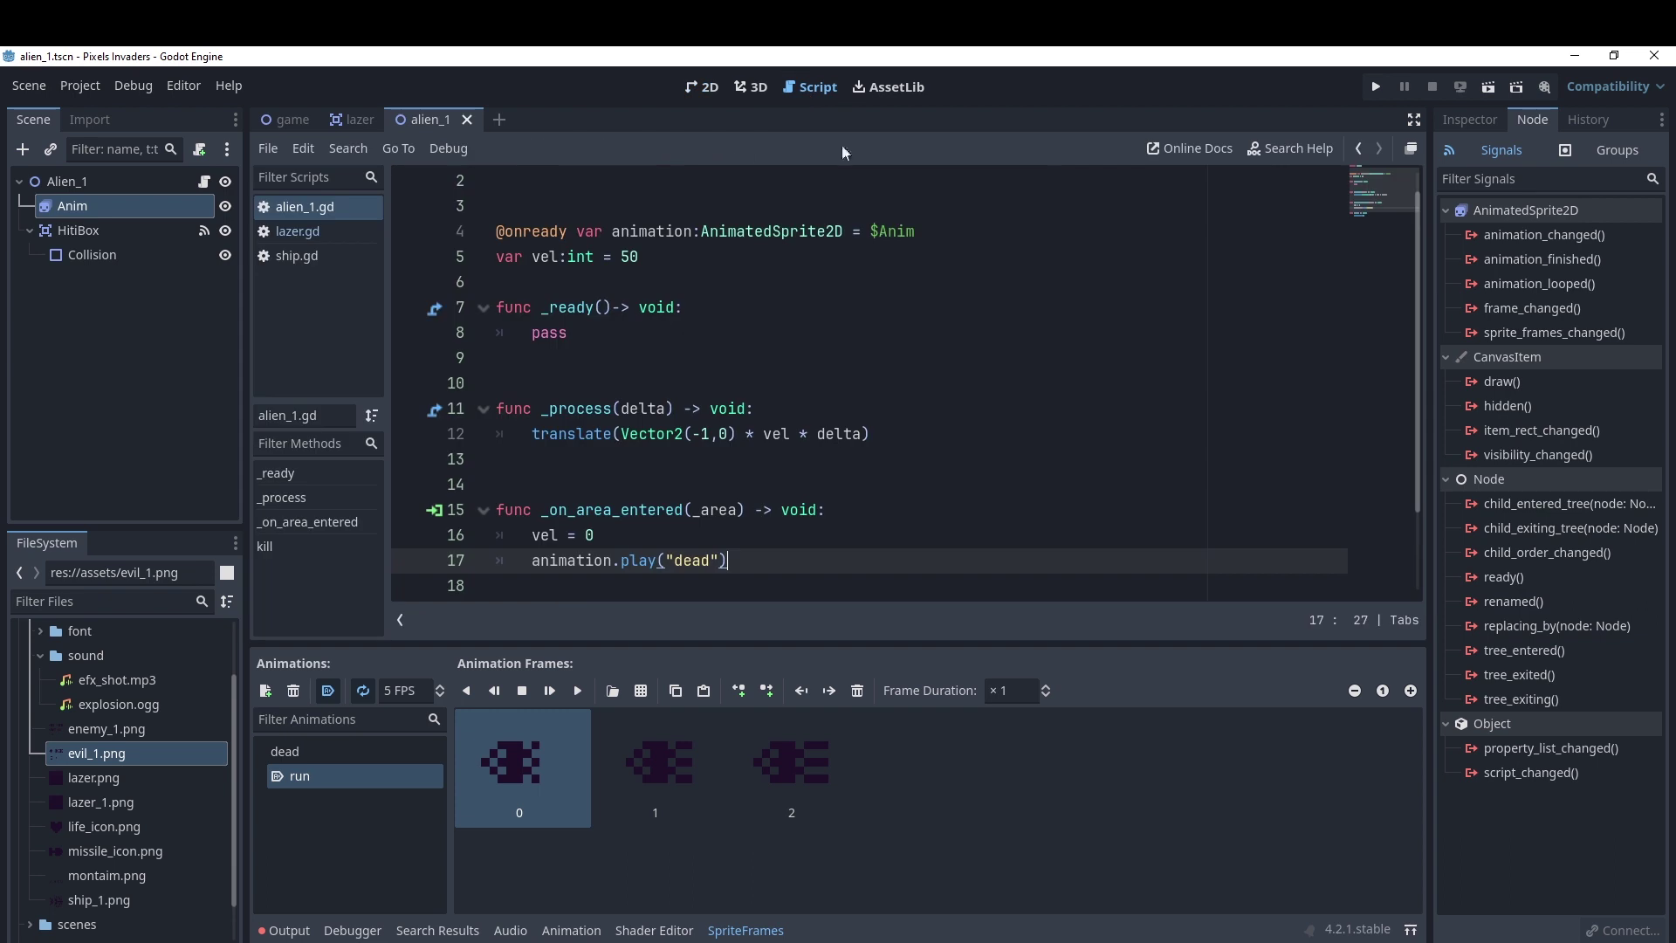
scroll(742, 513, down, 2)
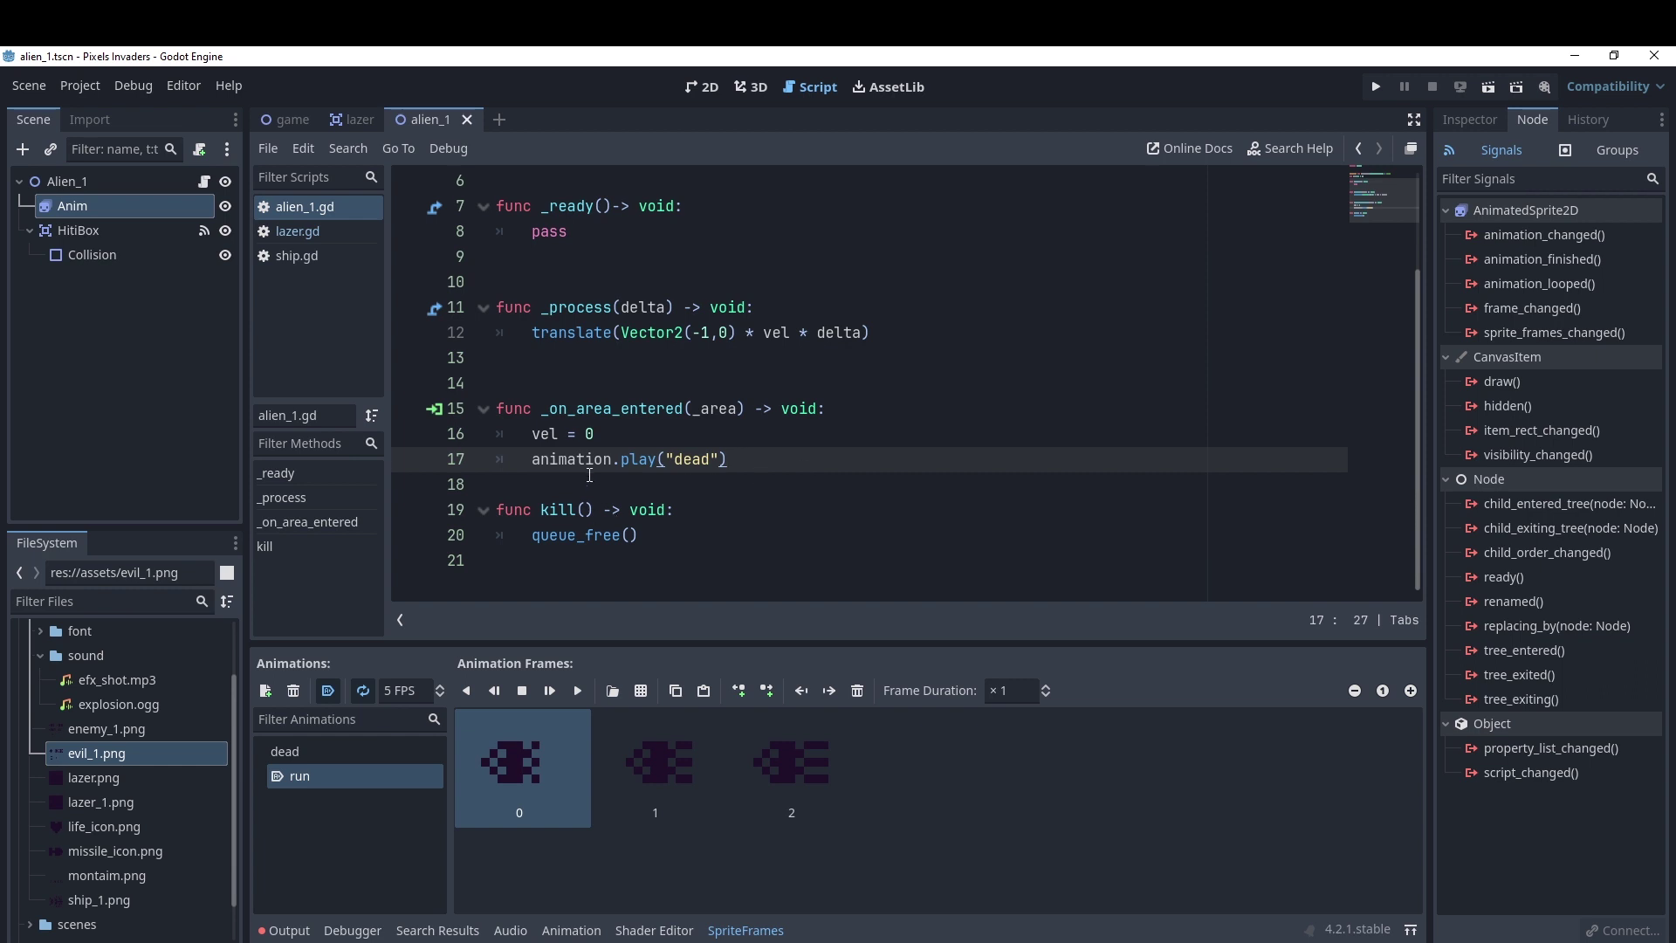
key(Return)
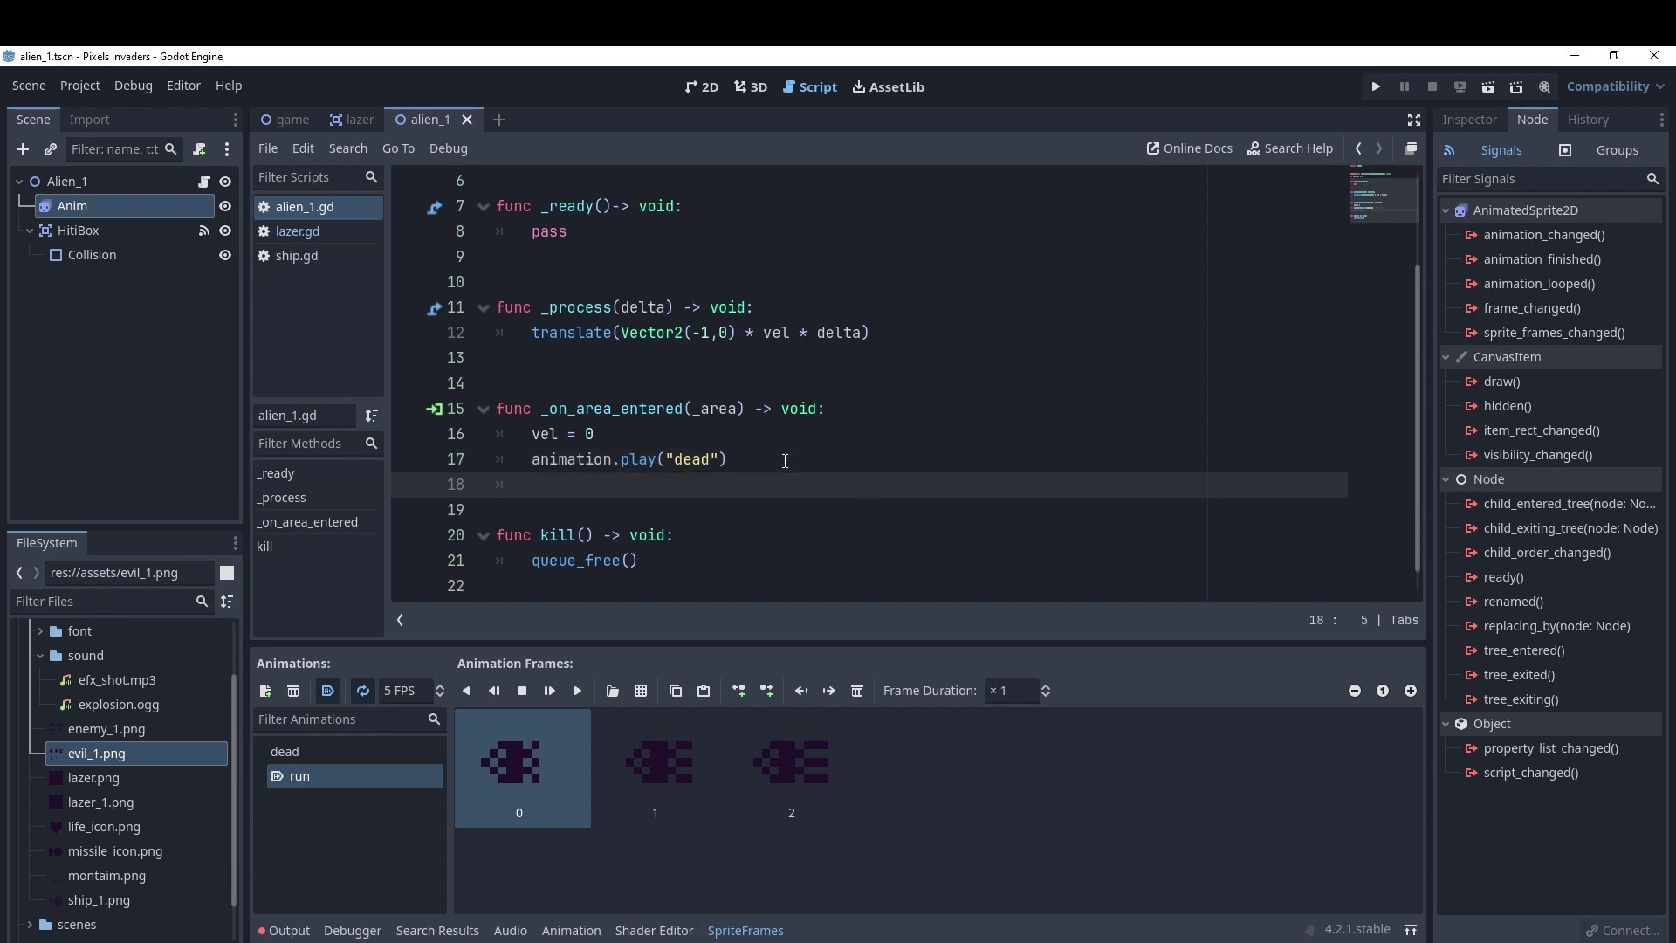
text(ki)
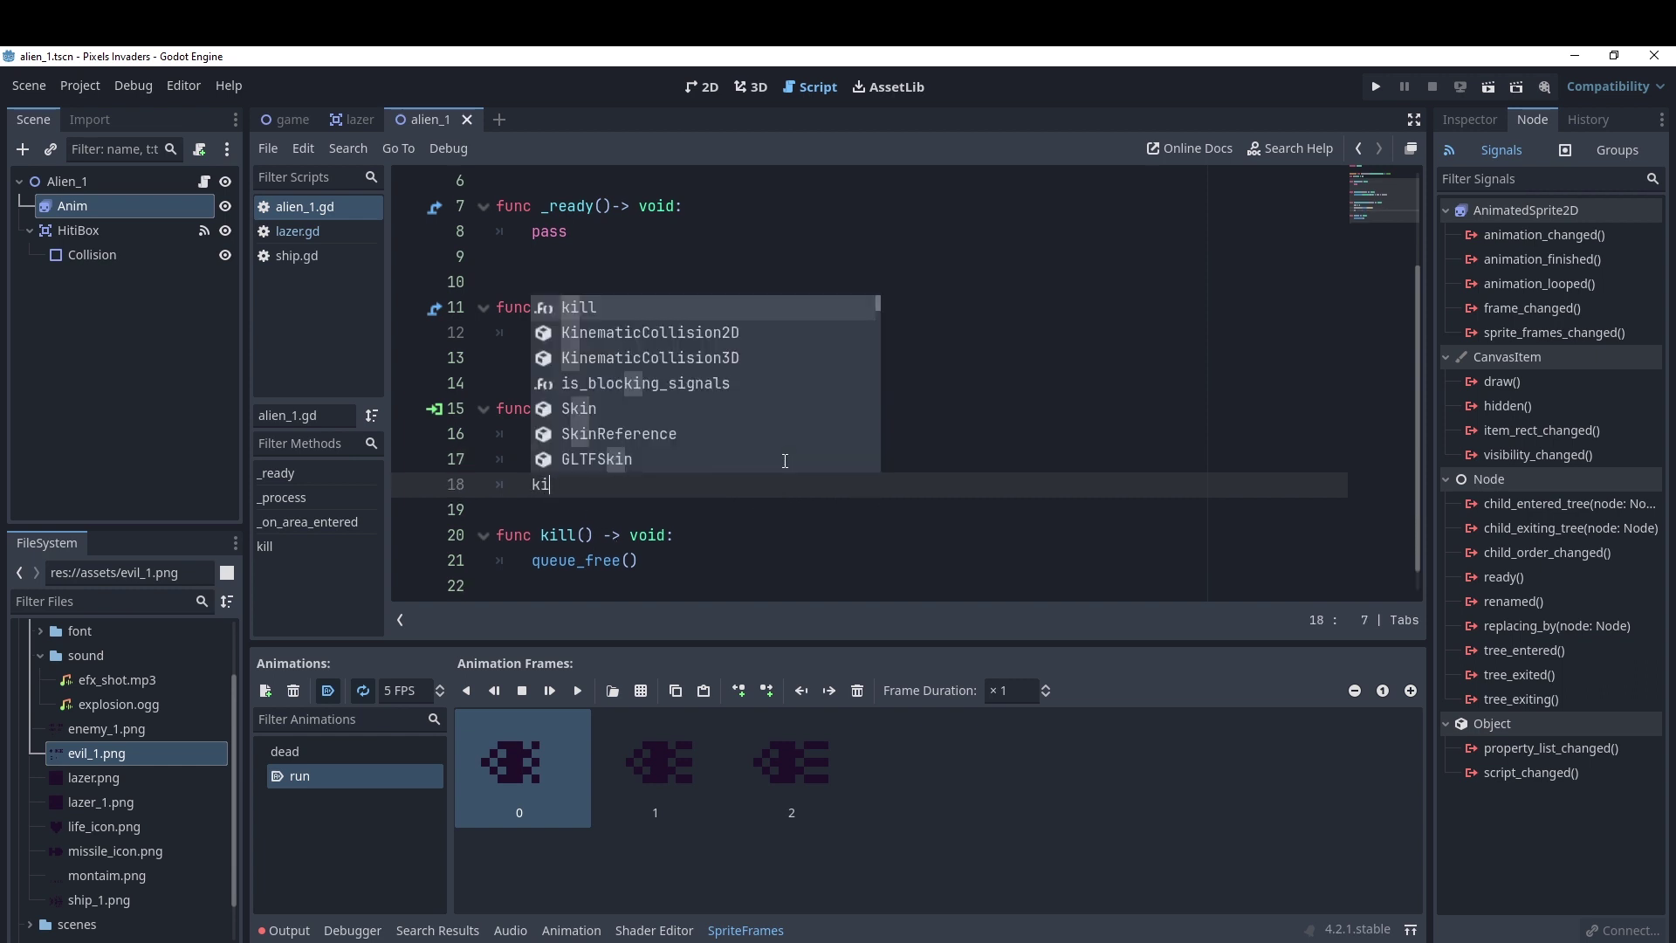
key(Return)
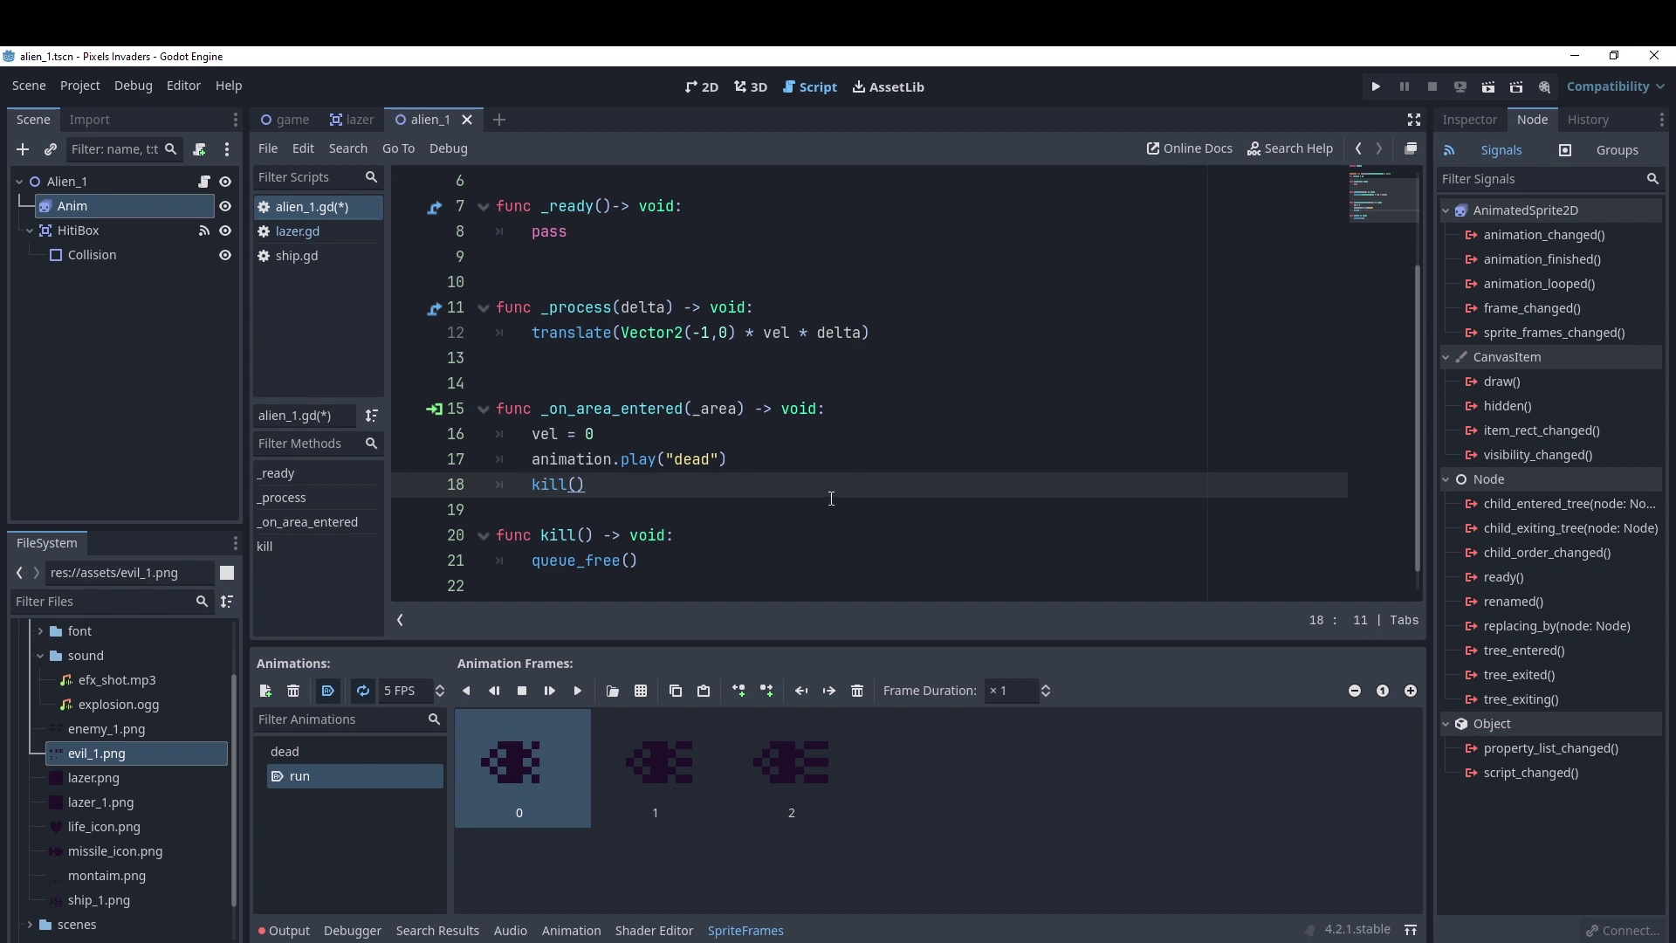
Insert a blank line between the dead animation call and kill().
click(534, 483)
click(747, 459)
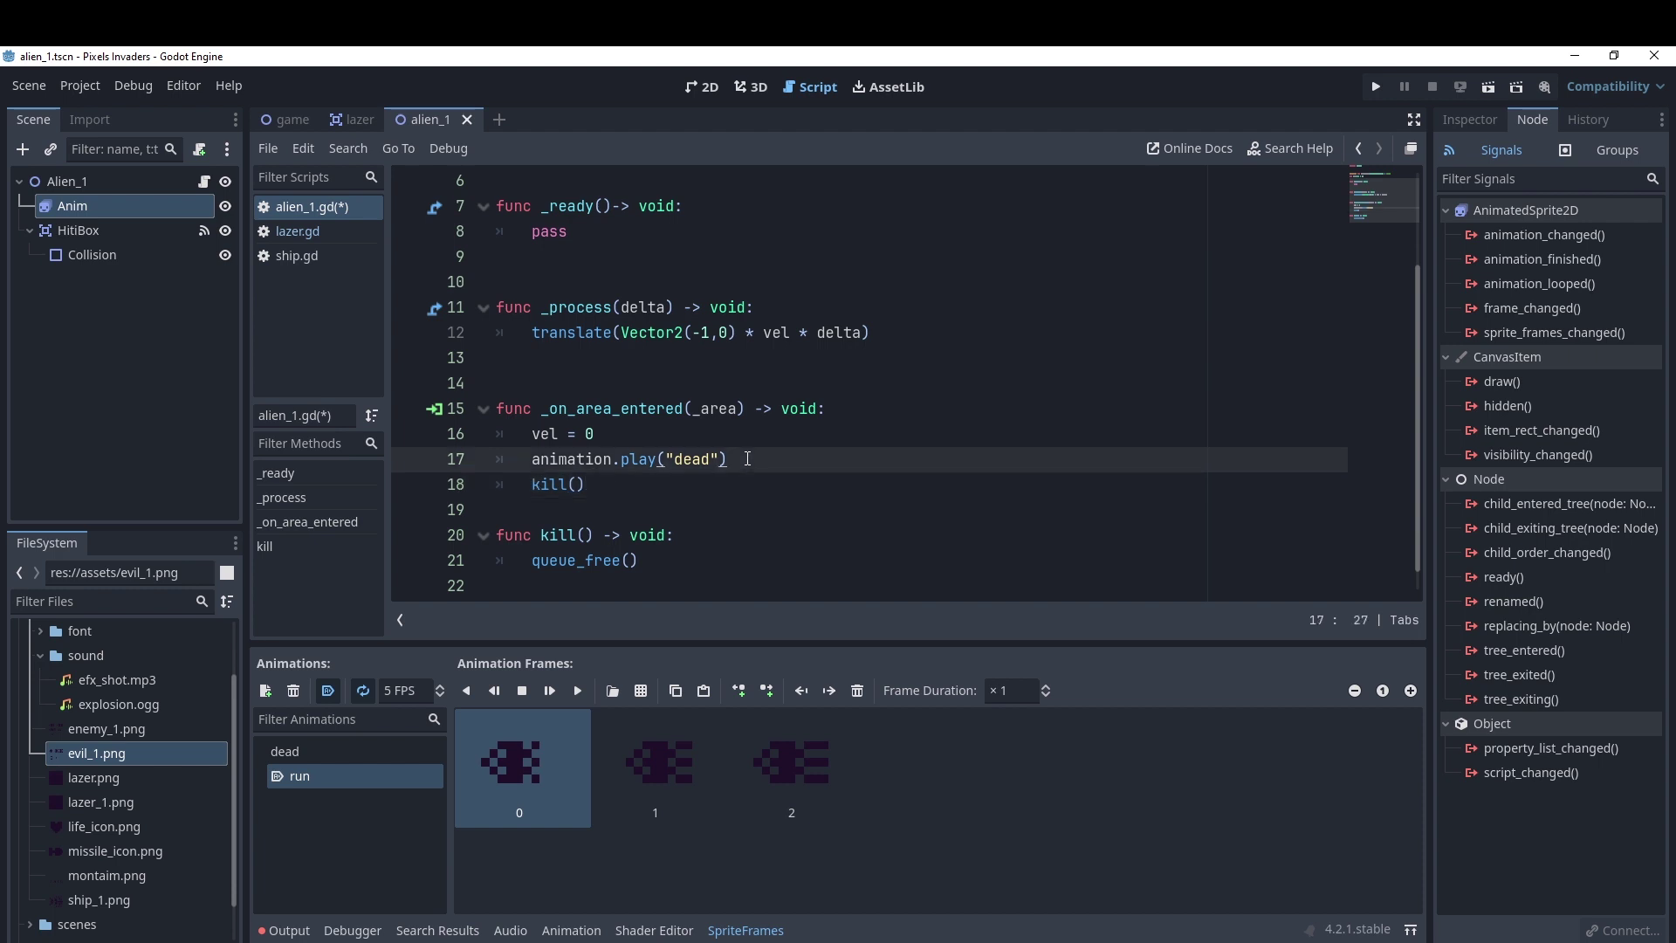
key(Return)
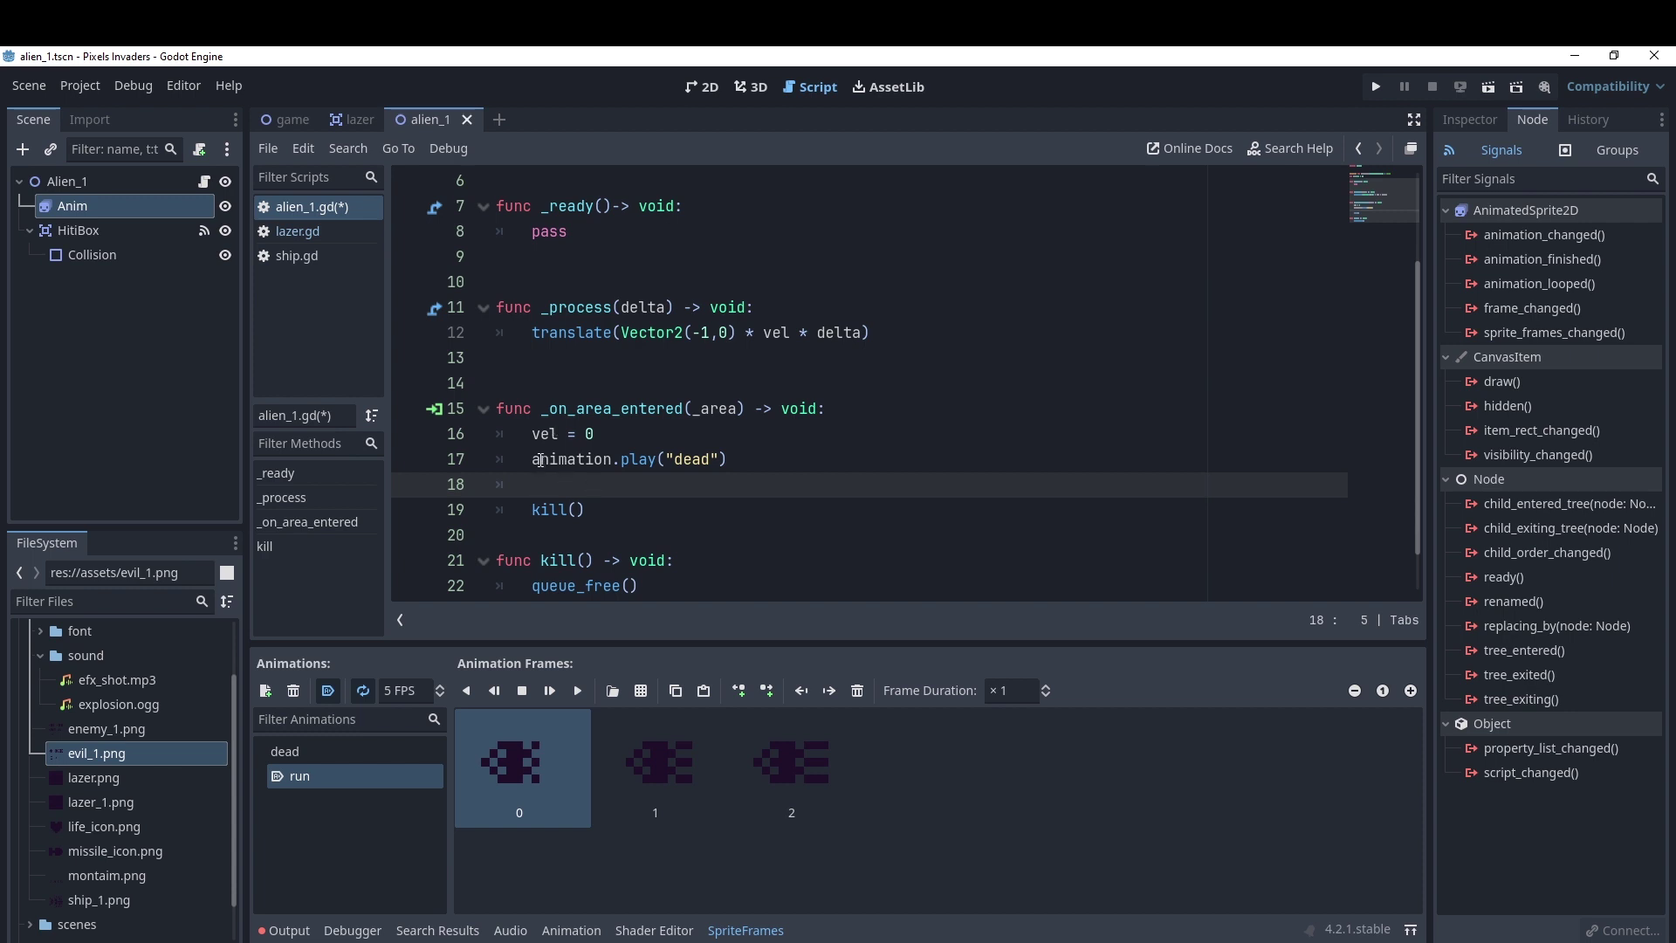
drag(541, 461, 738, 455)
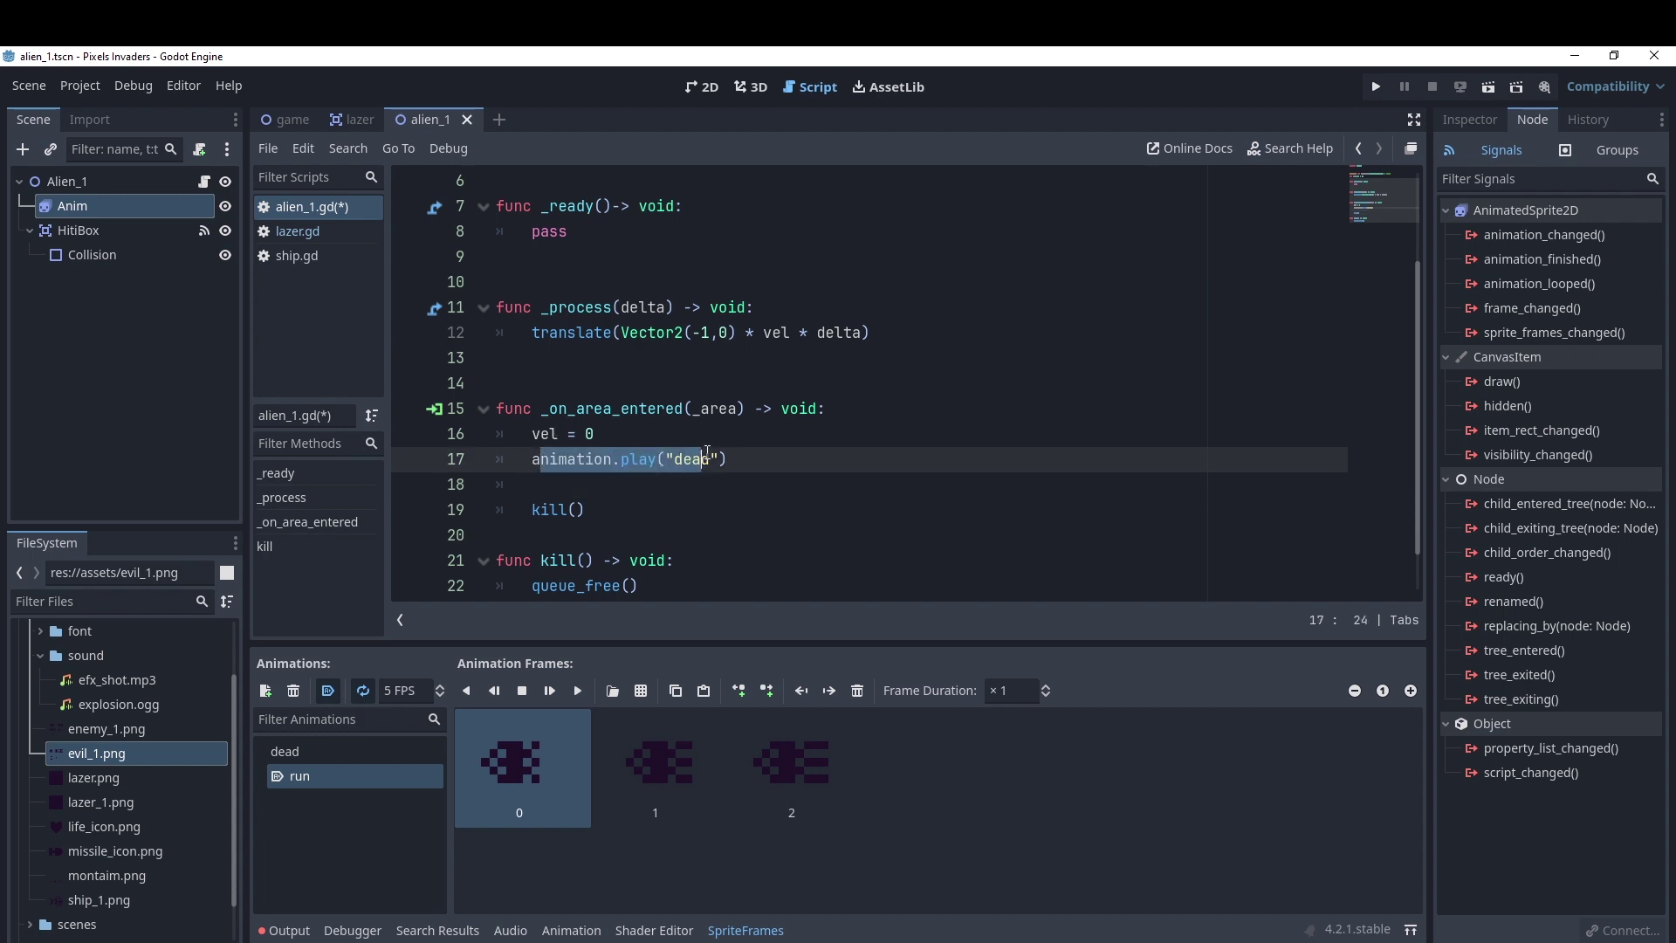
click(554, 488)
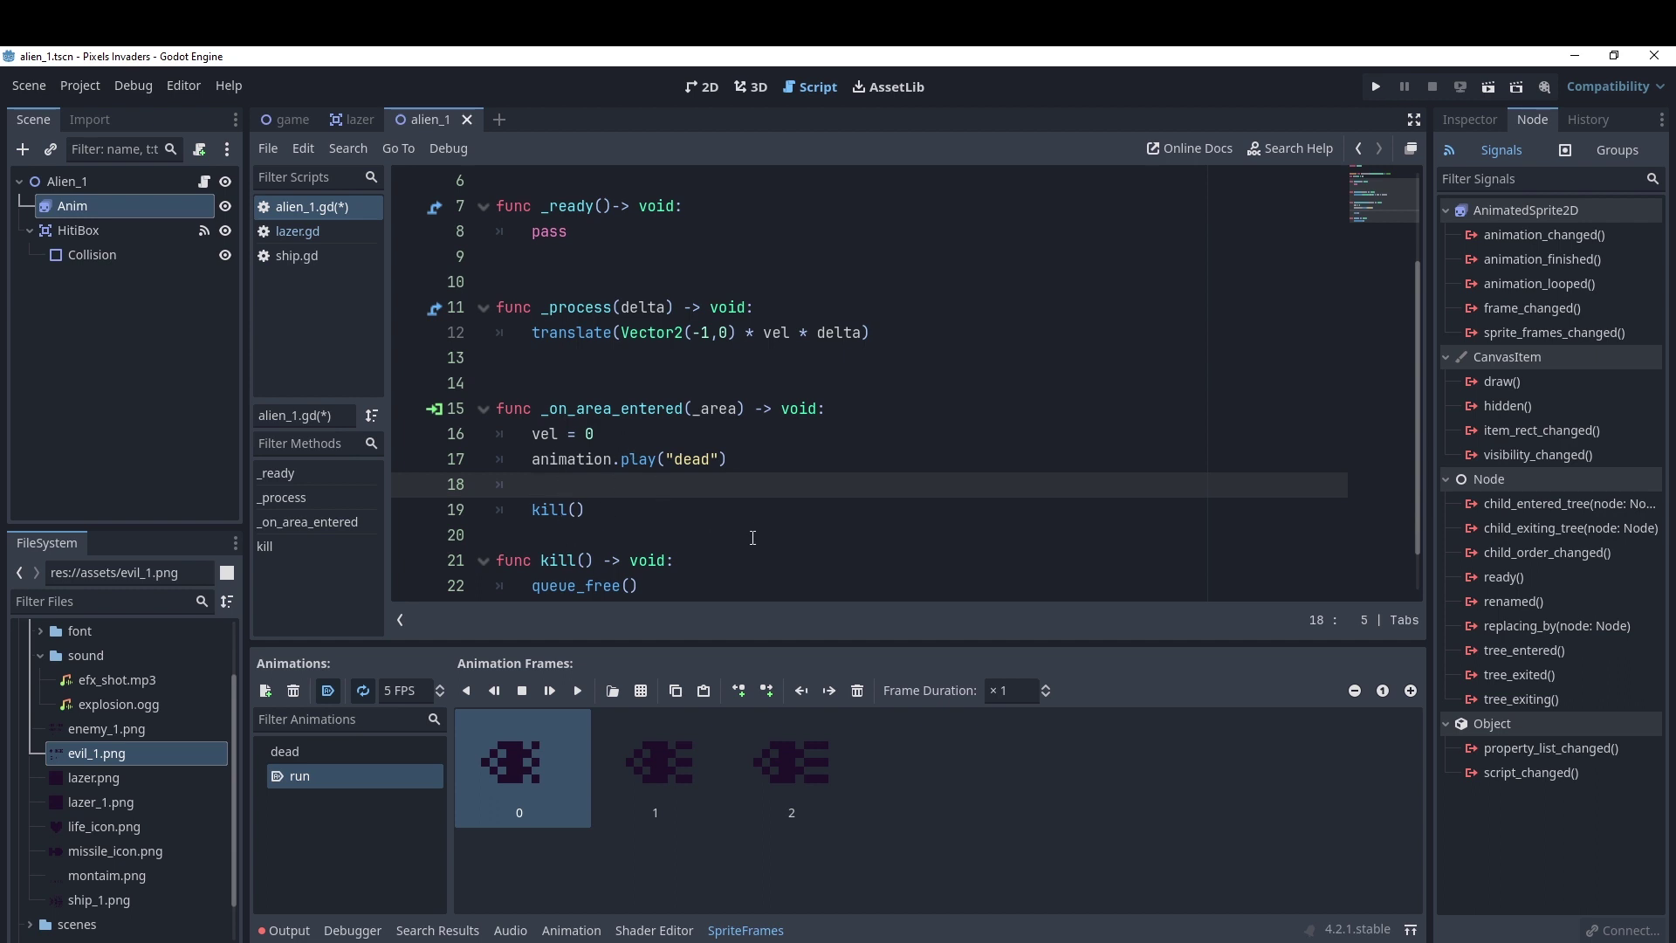
On line 18 of alien_1.gd, insert 'await animation.animation_finished' between play("dead") and kill().
text(aw)
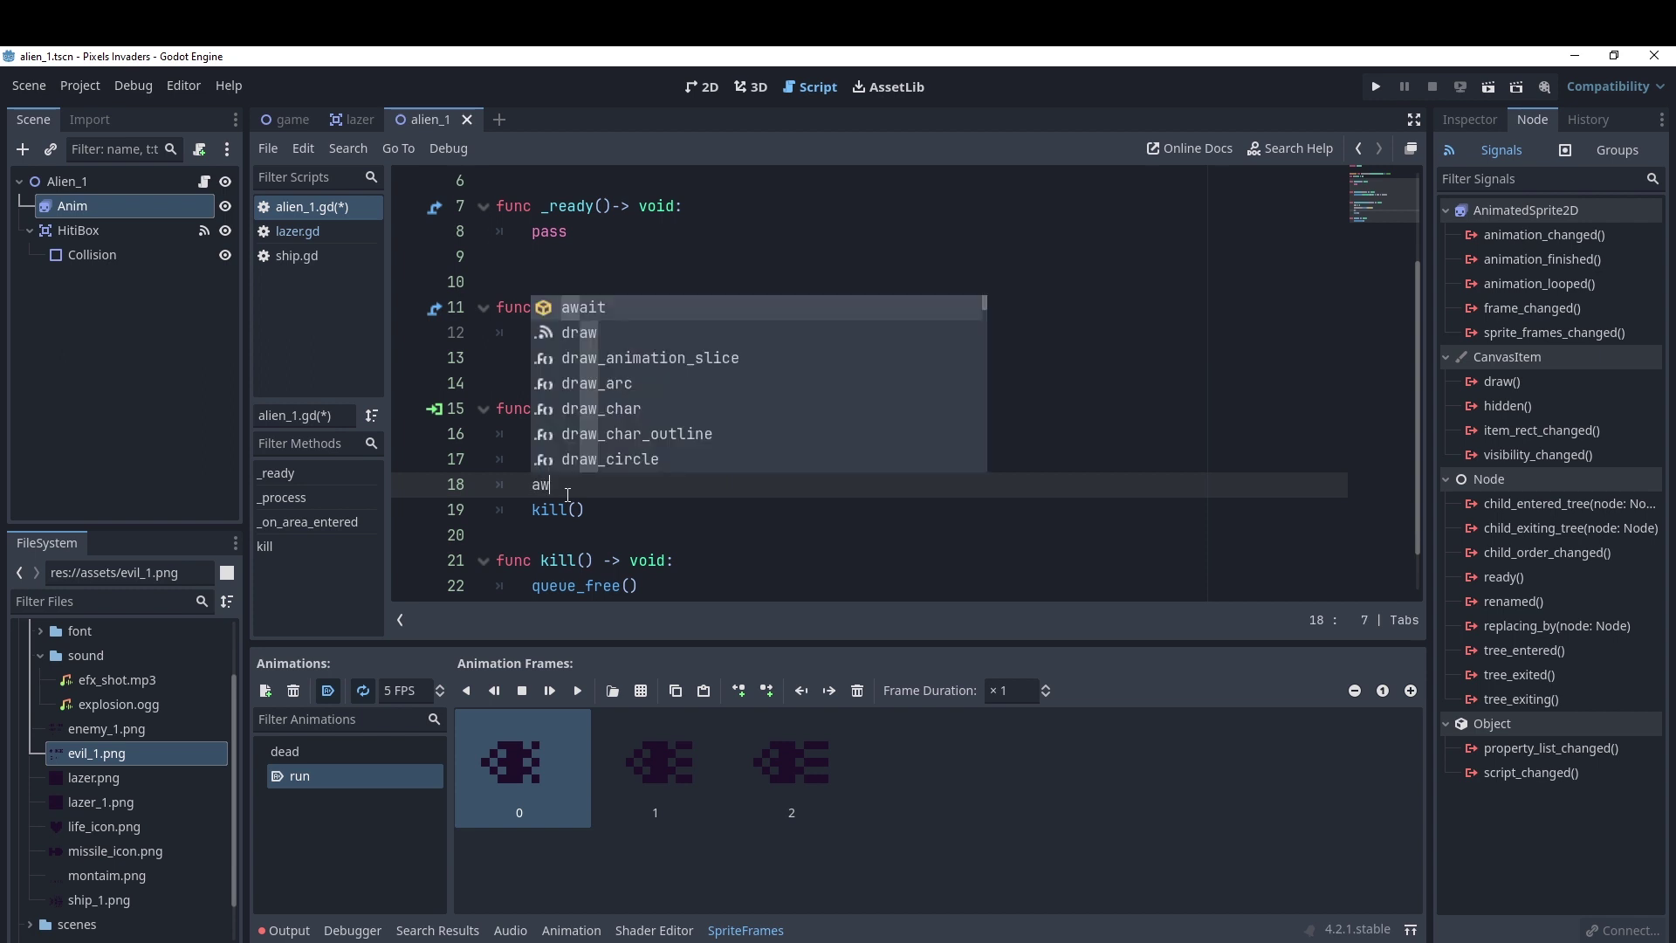
key(Return)
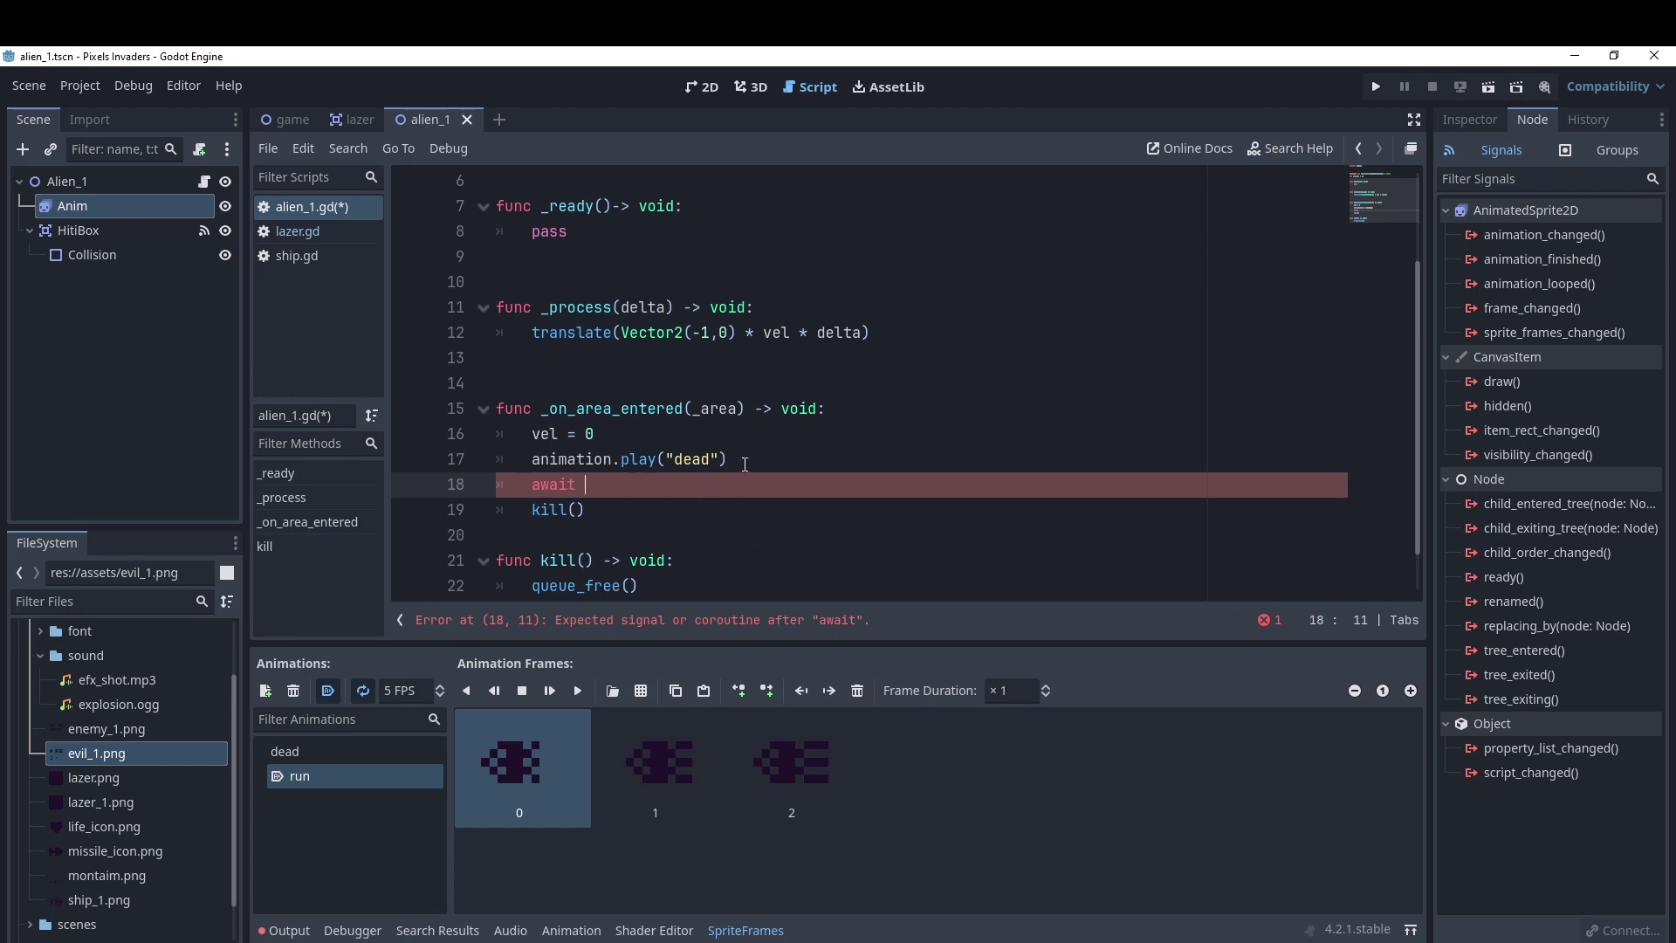
text(ani)
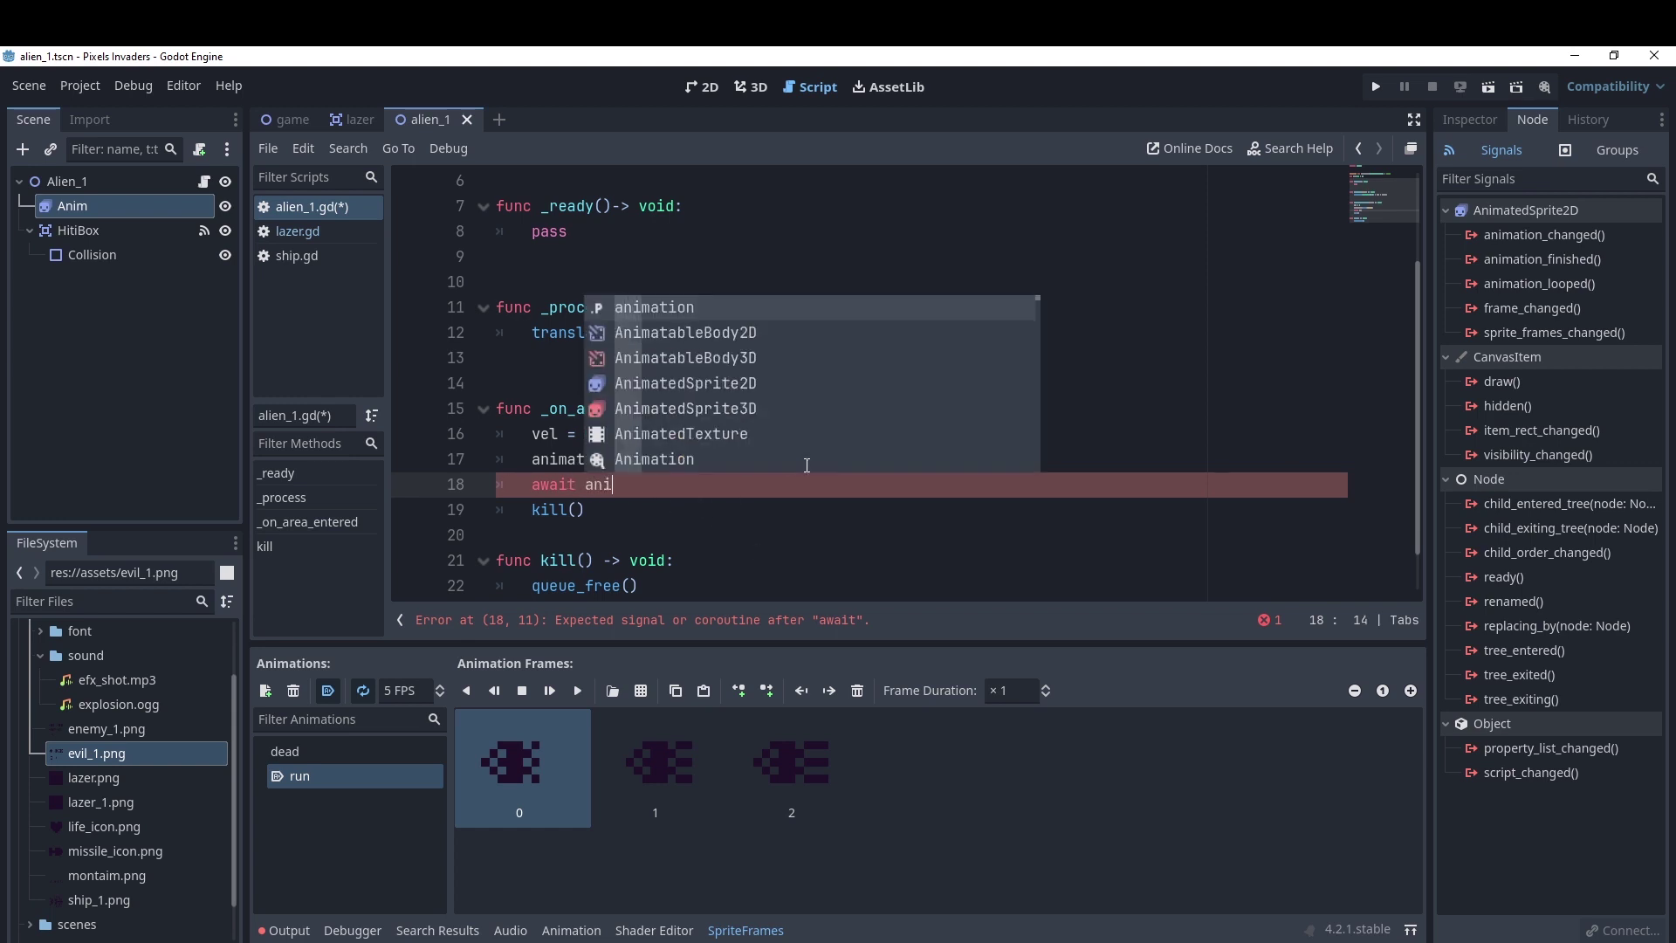
key(Return)
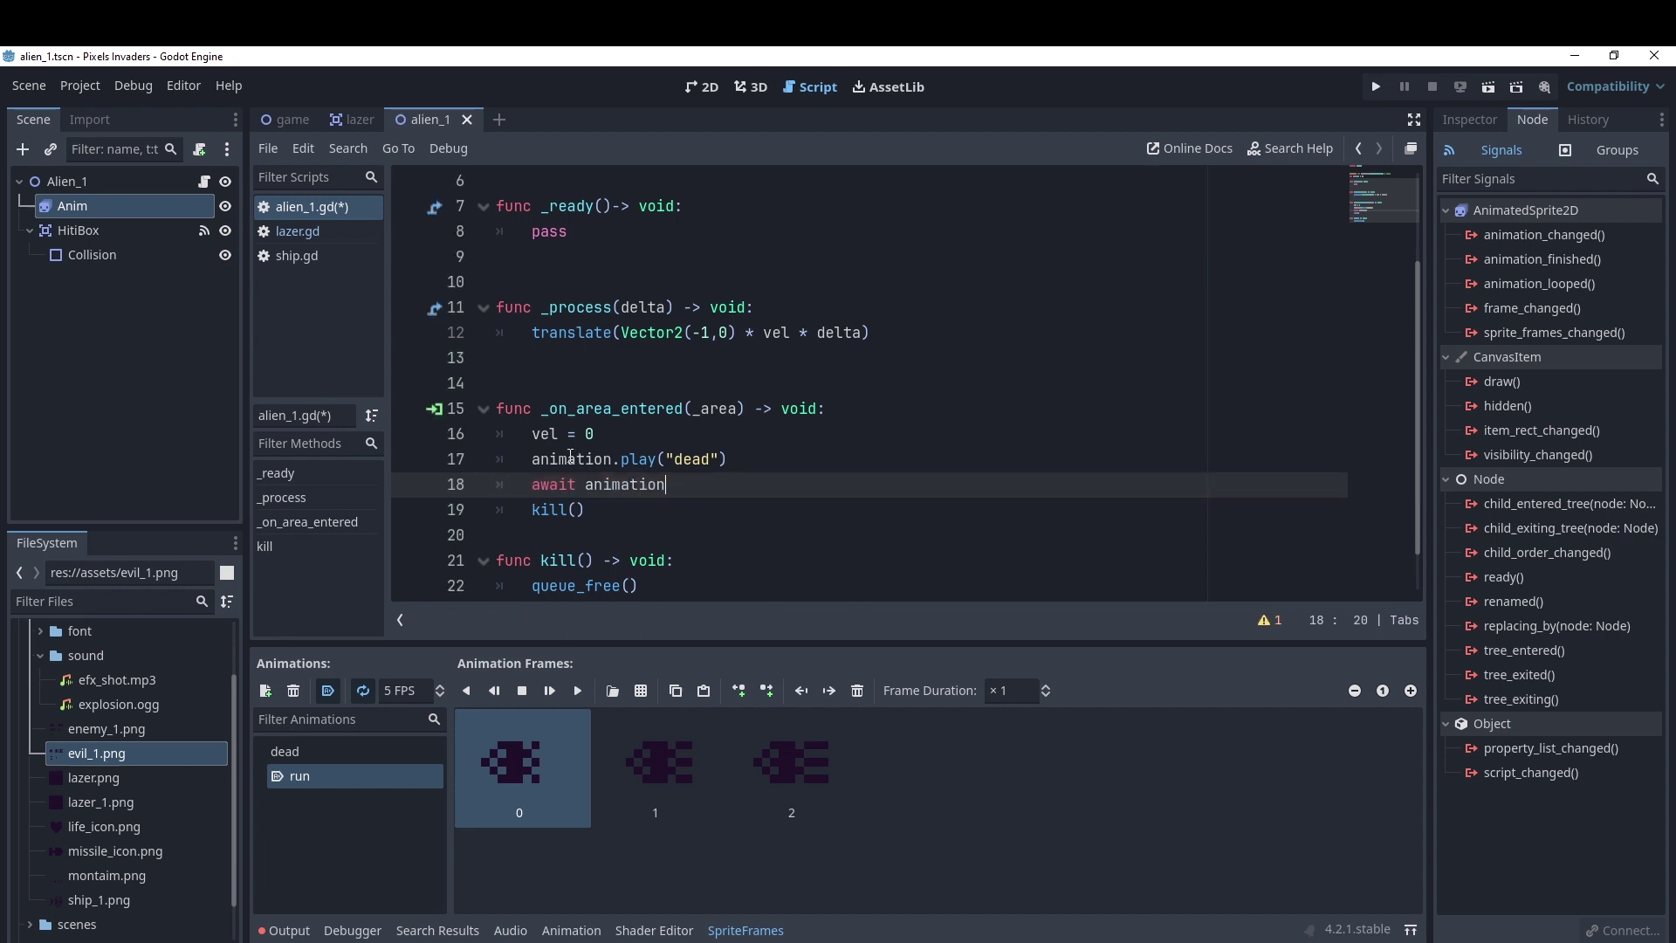
text(.ani)
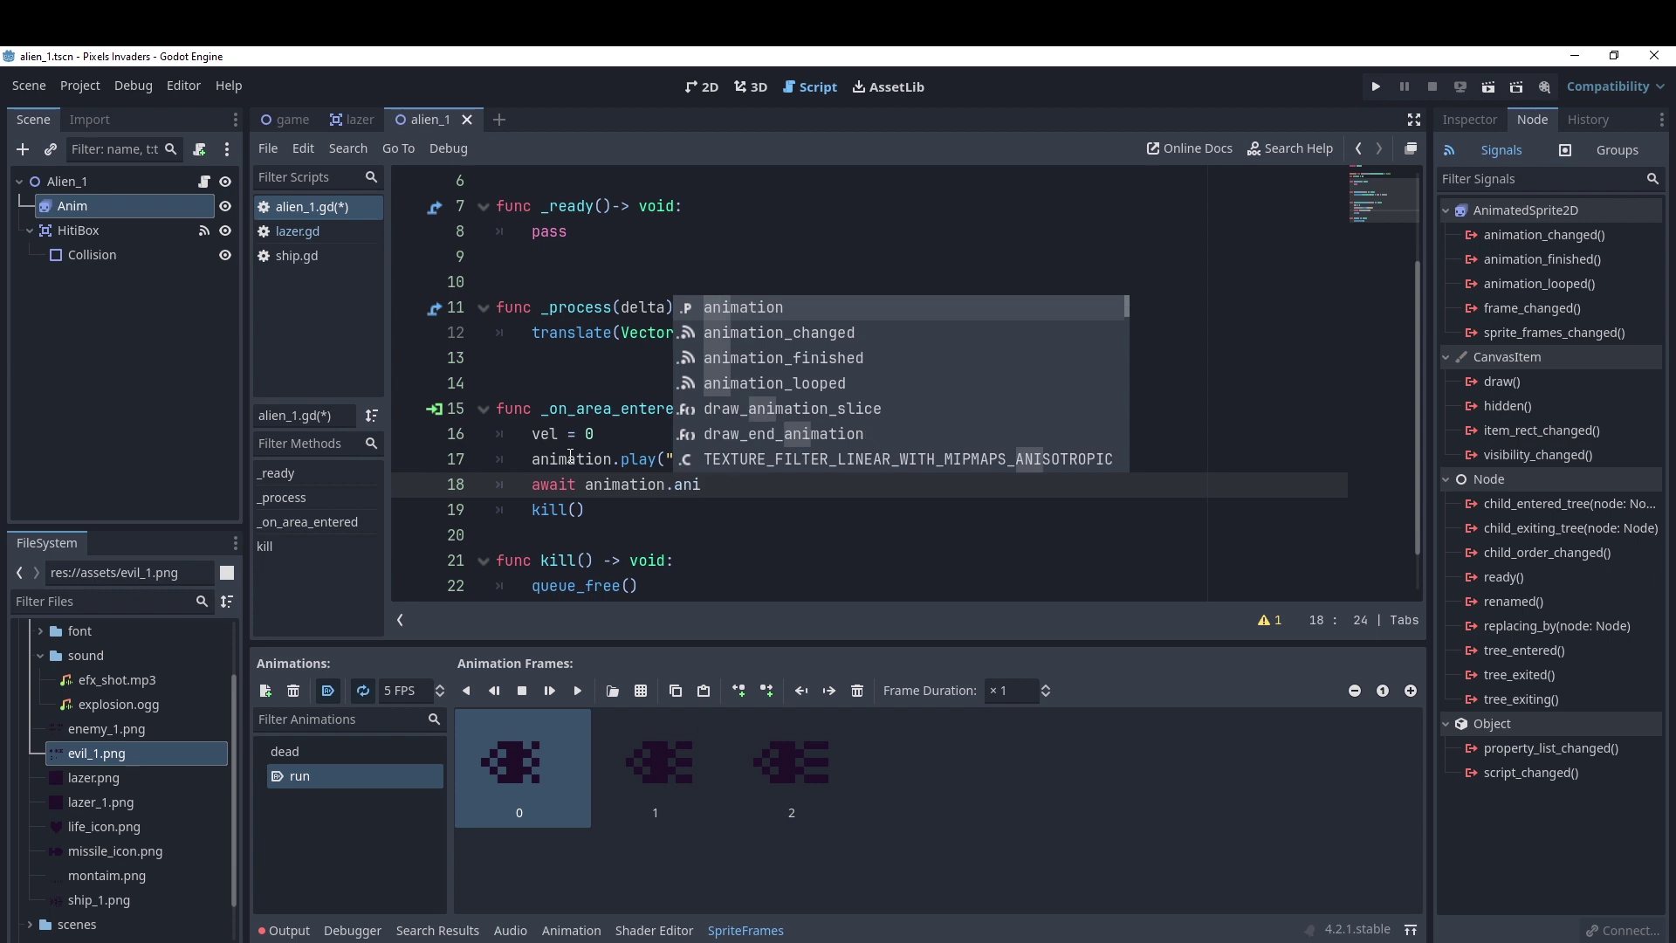
key(Down)
key(Down)
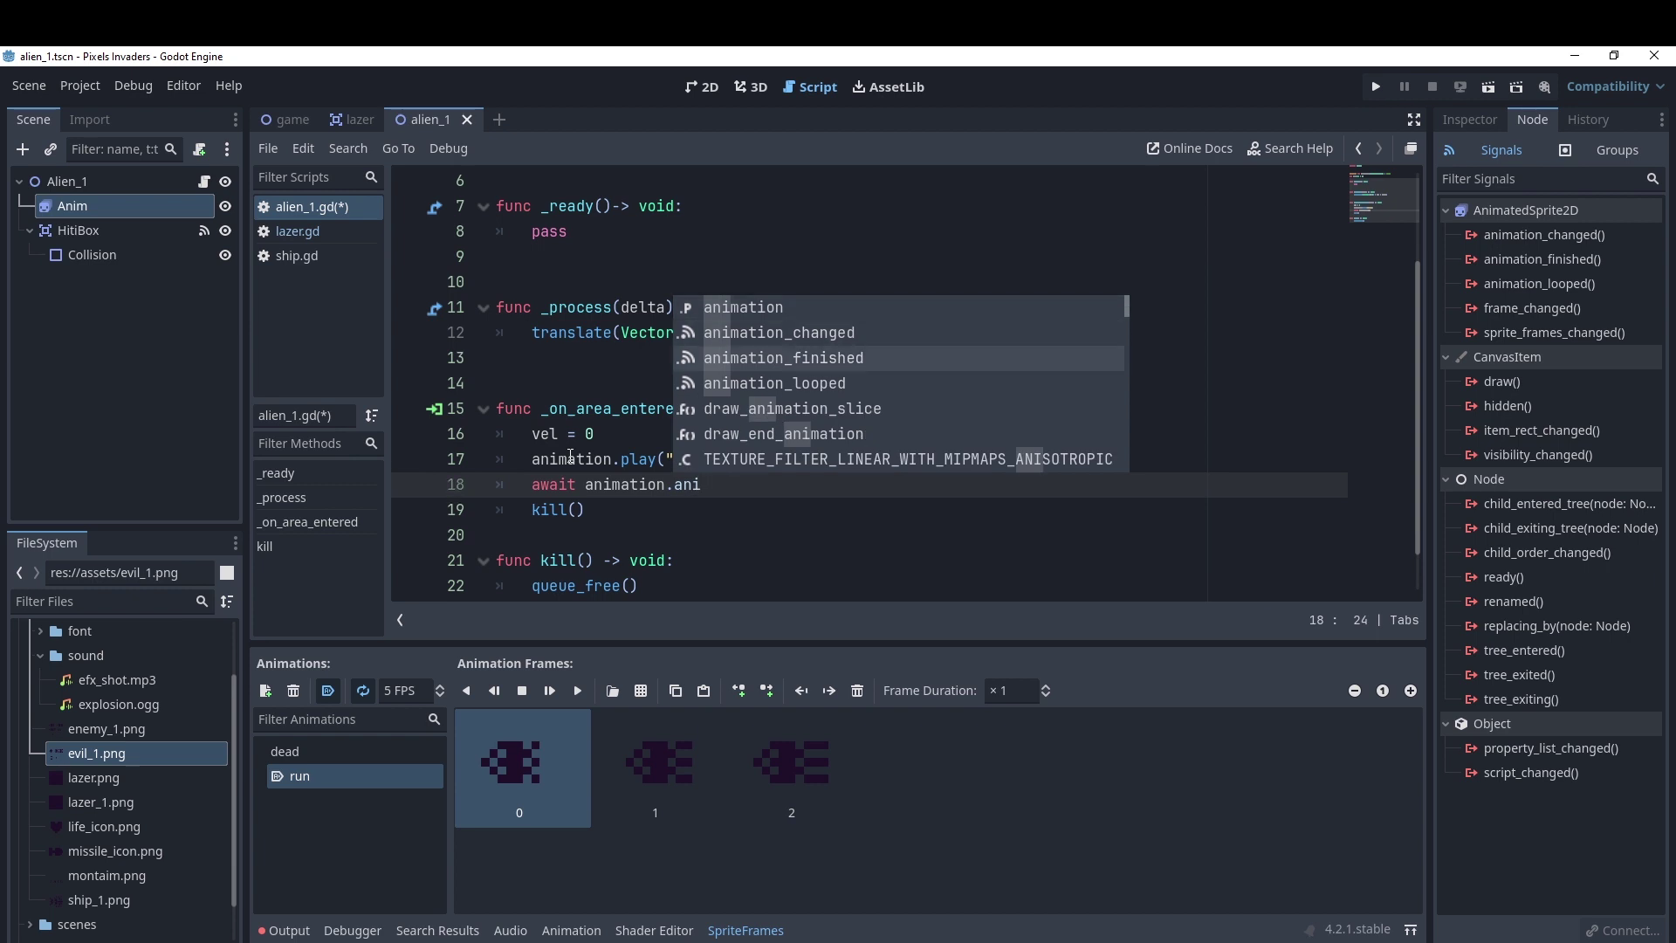
key(Return)
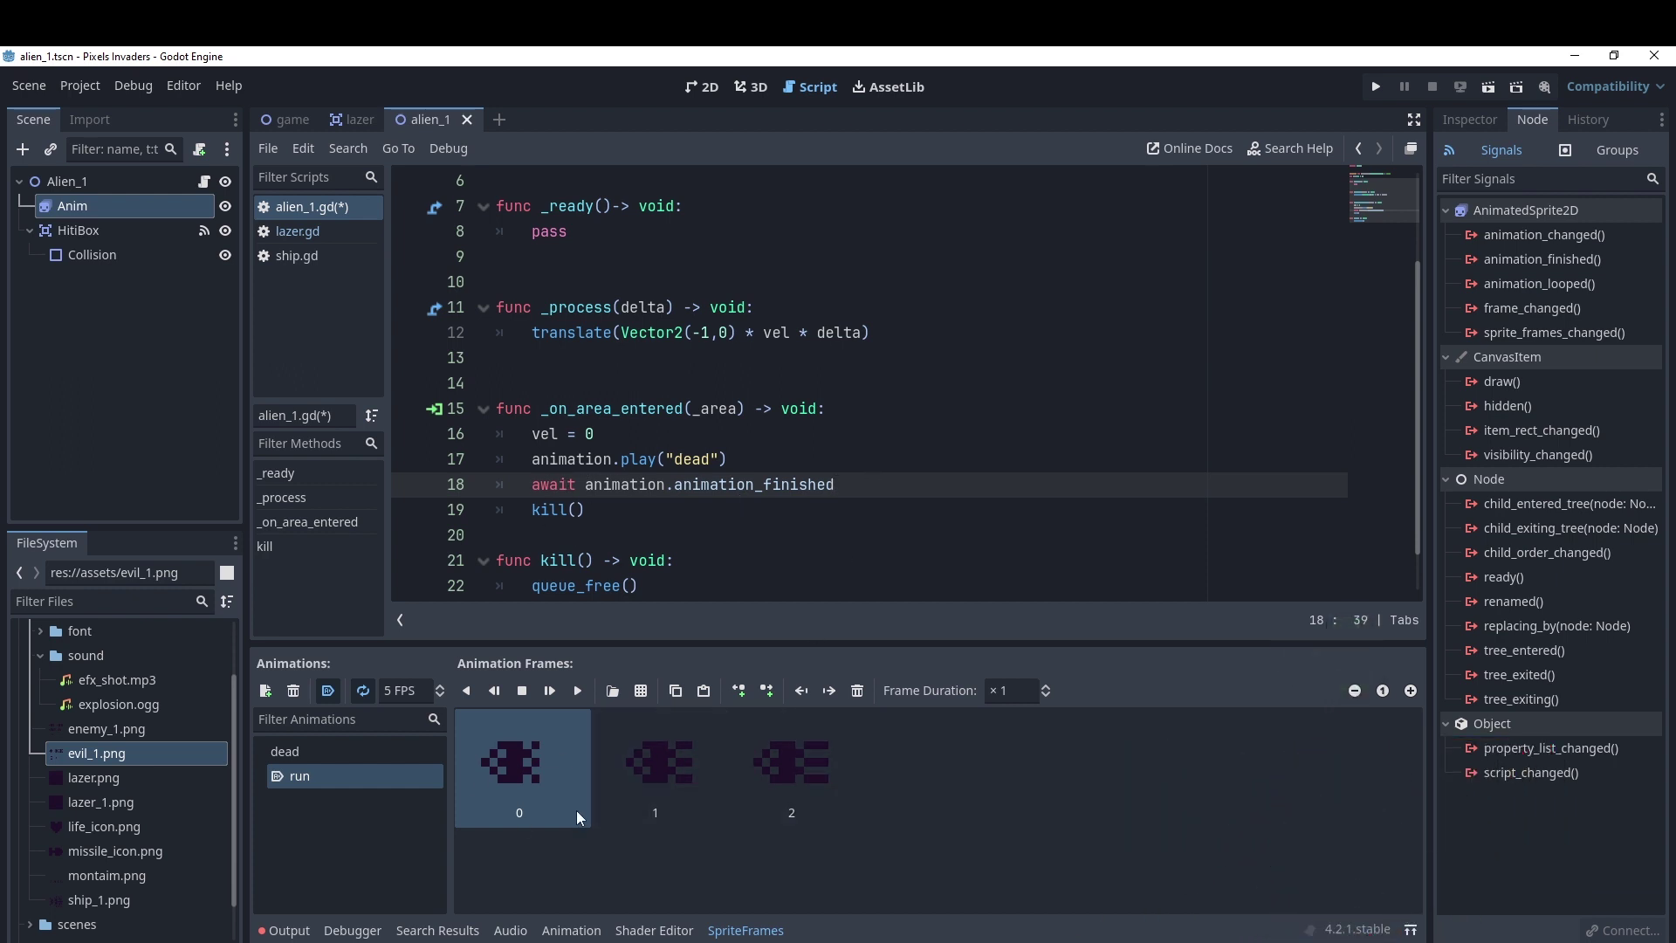
Preview the dead animation frames, go back to the run animation, and return to the game scene.
click(301, 748)
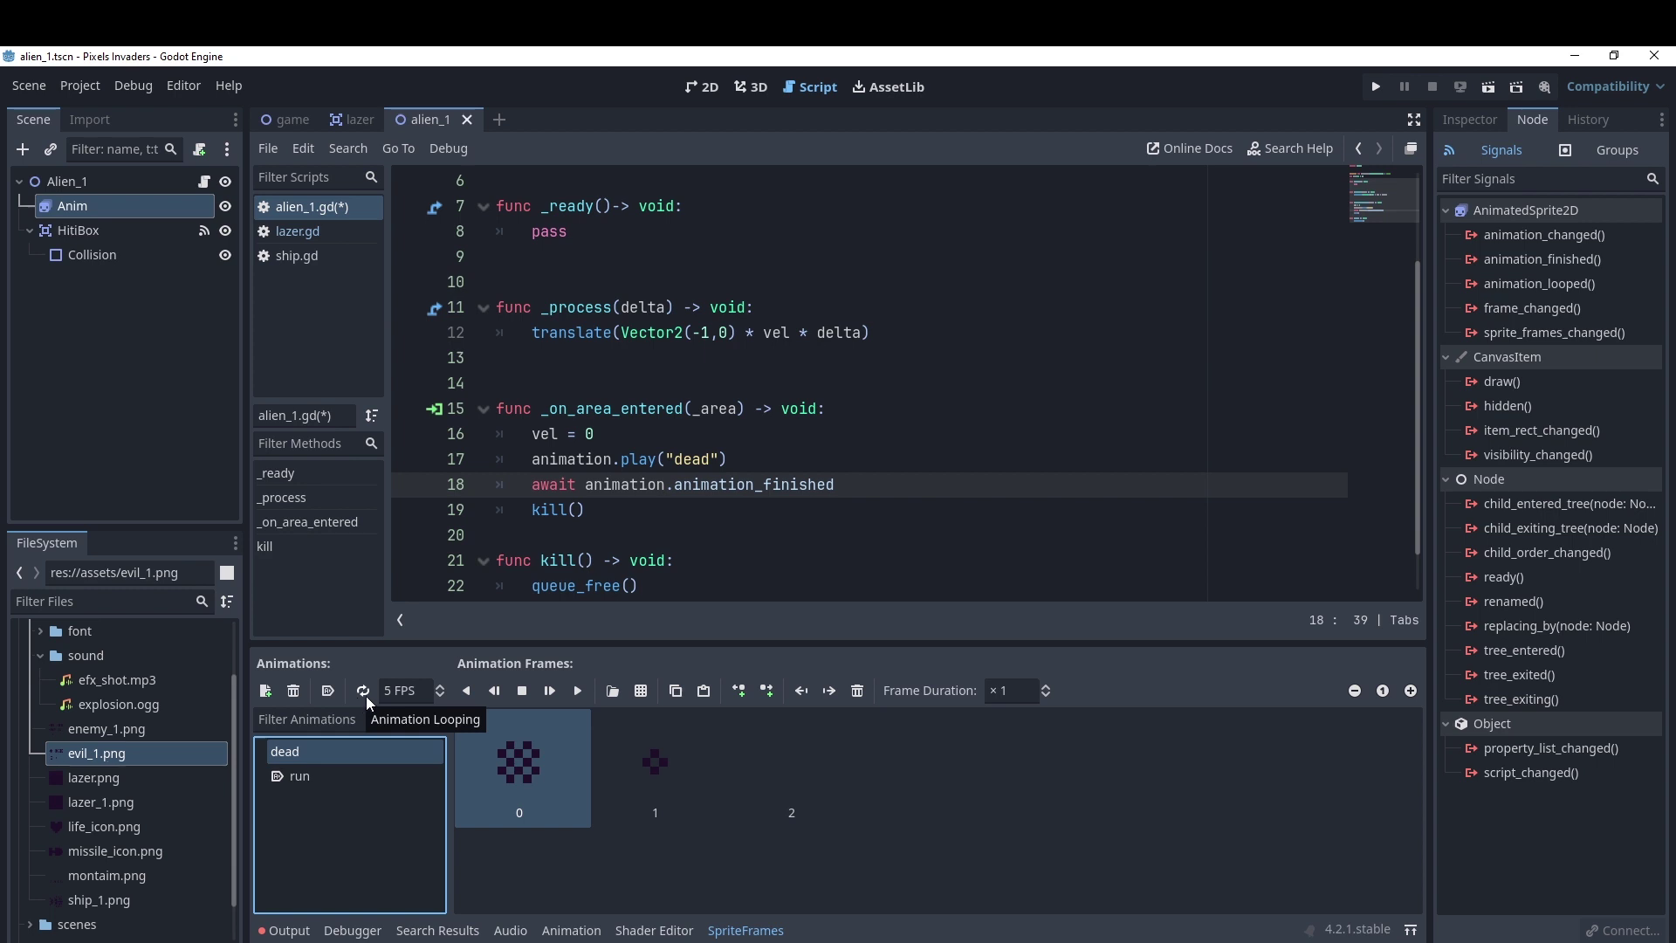
click(318, 776)
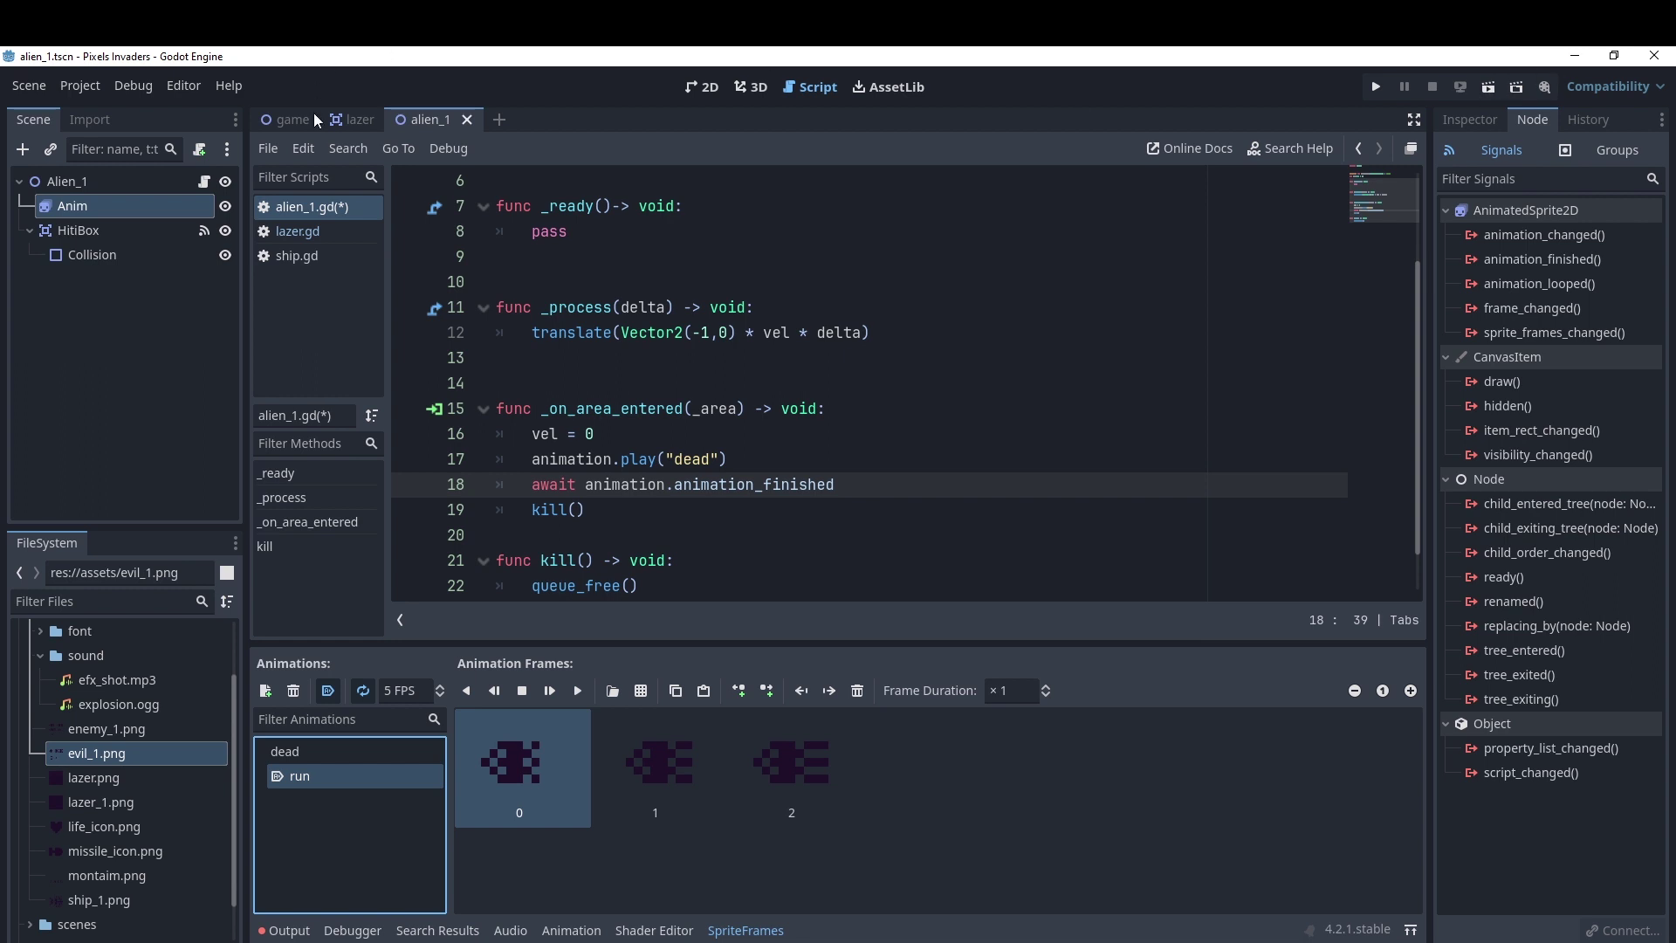
click(288, 120)
Run the game, move the ship up and down, and view the live Remote scene tree.
click(1488, 88)
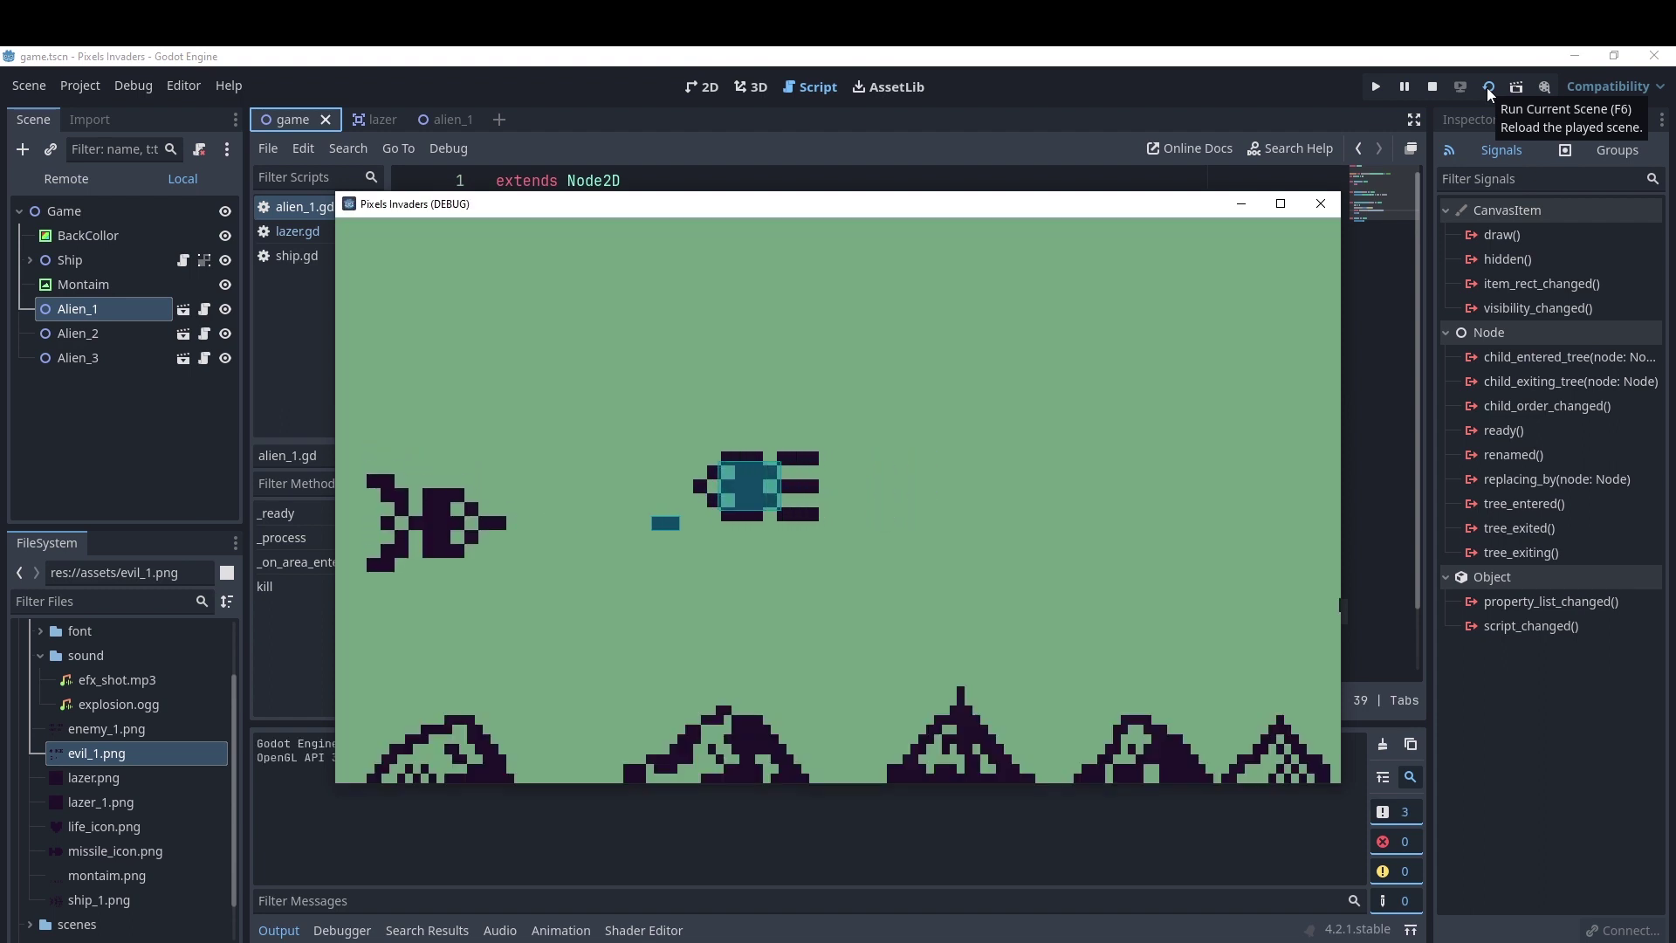
key(Up)
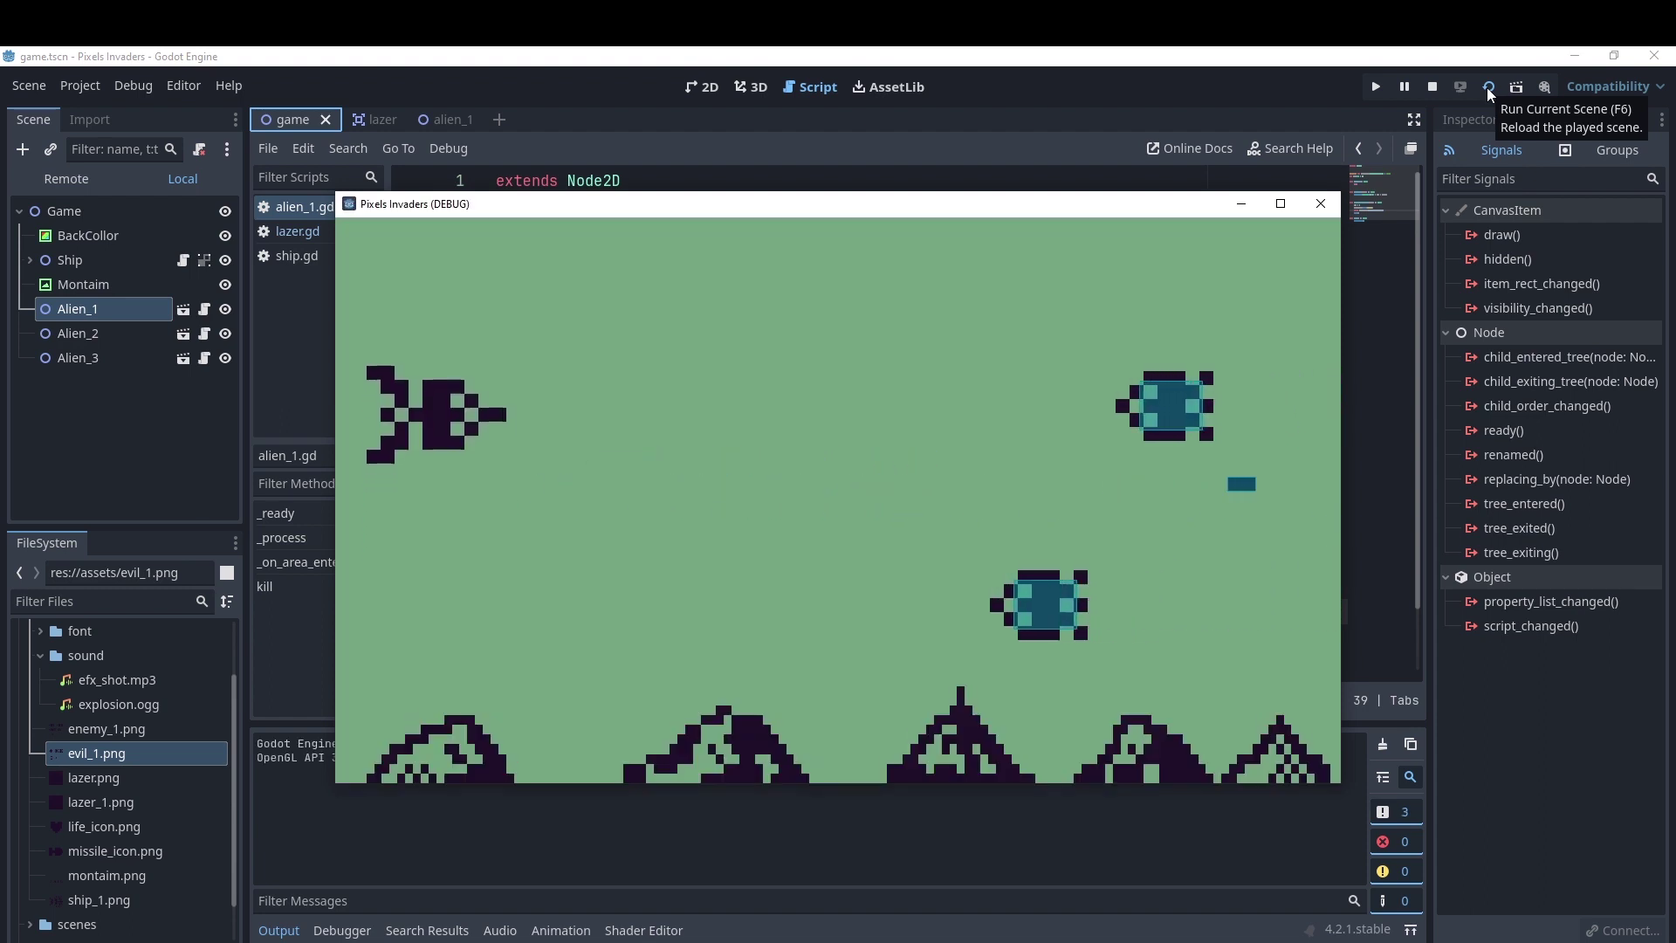
key(Down)
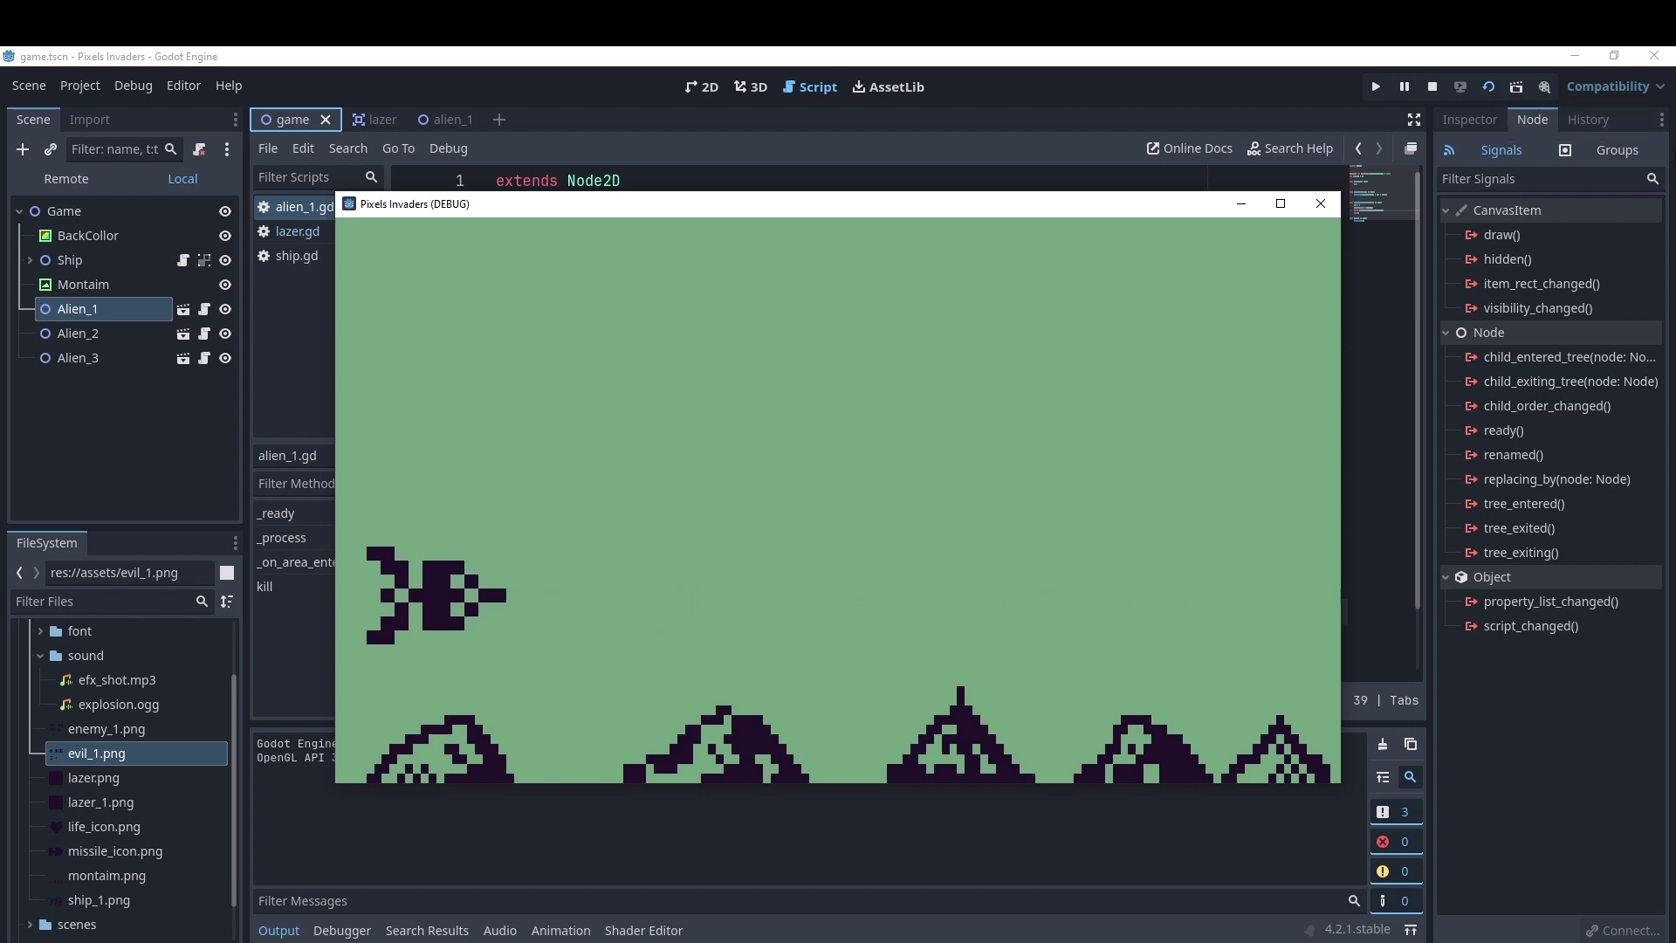
click(58, 184)
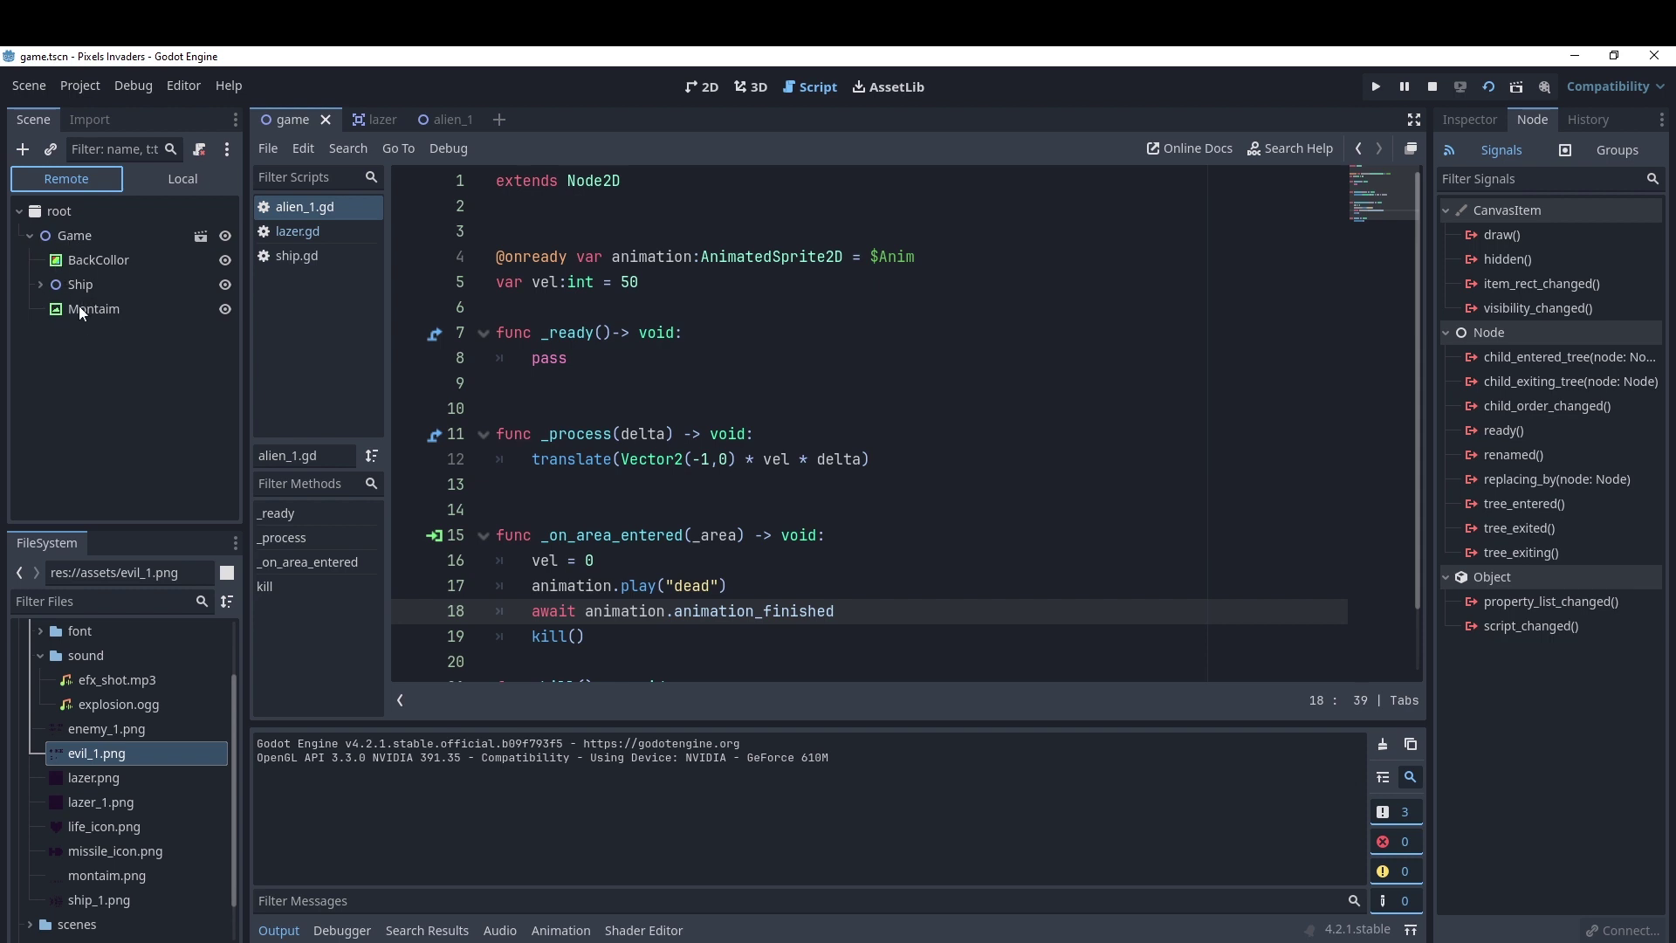
Stop the test run, scroll through alien_1.gd, and open then dismiss the Debug menu unchanged.
click(1431, 87)
scroll(703, 615, down, 1)
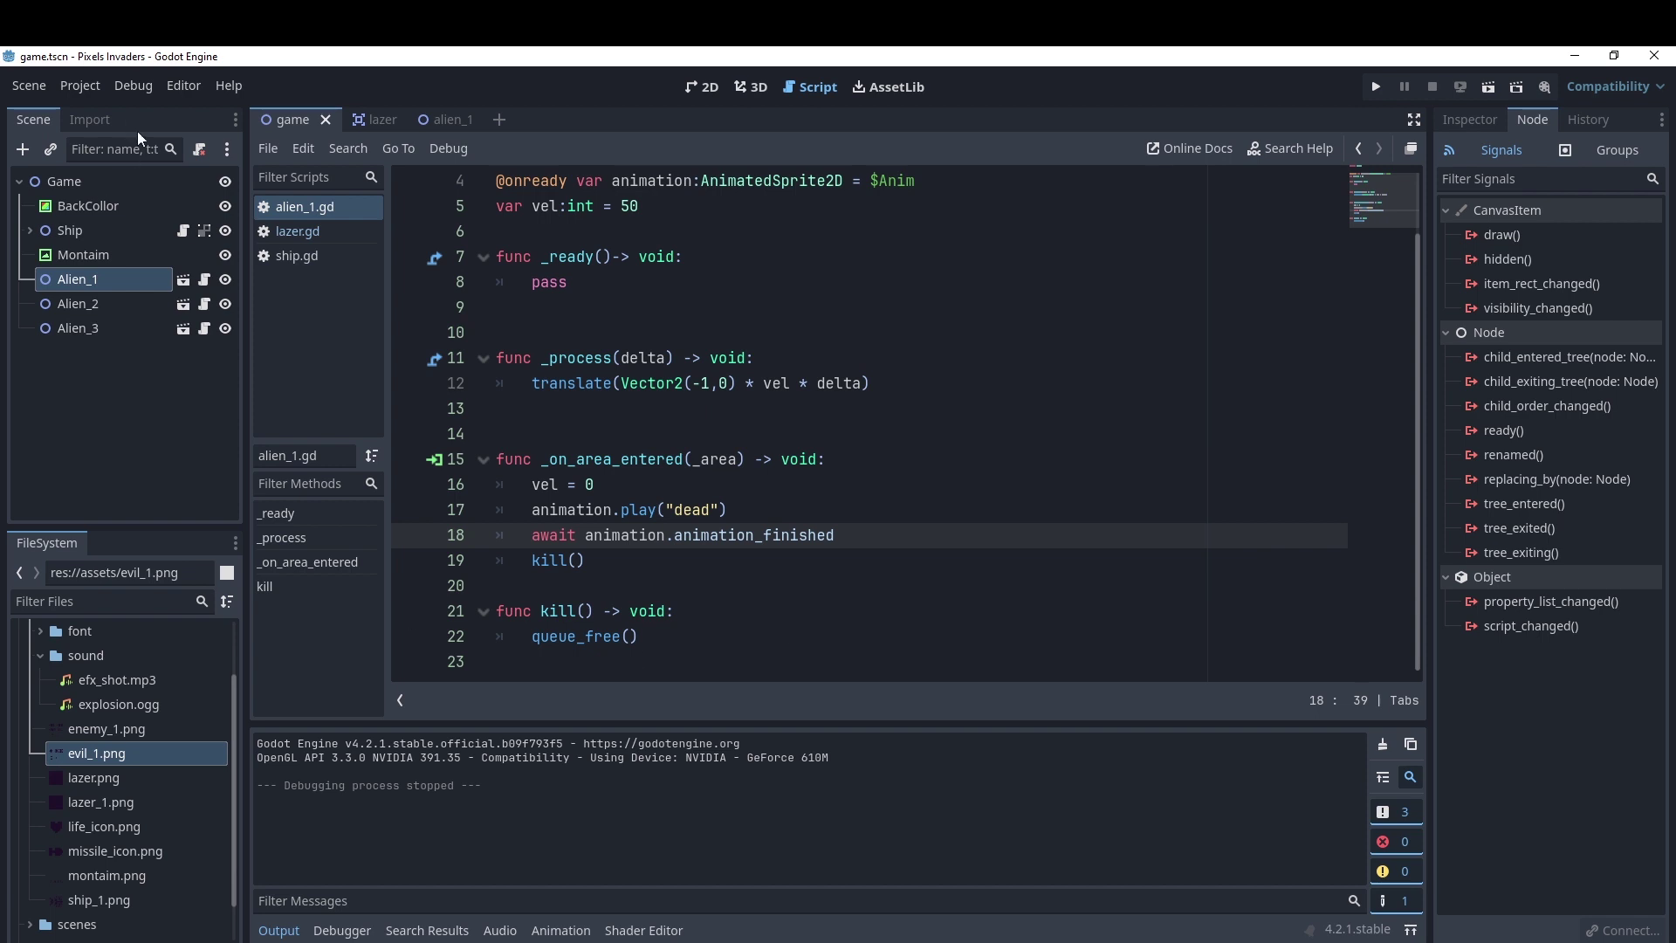
click(132, 84)
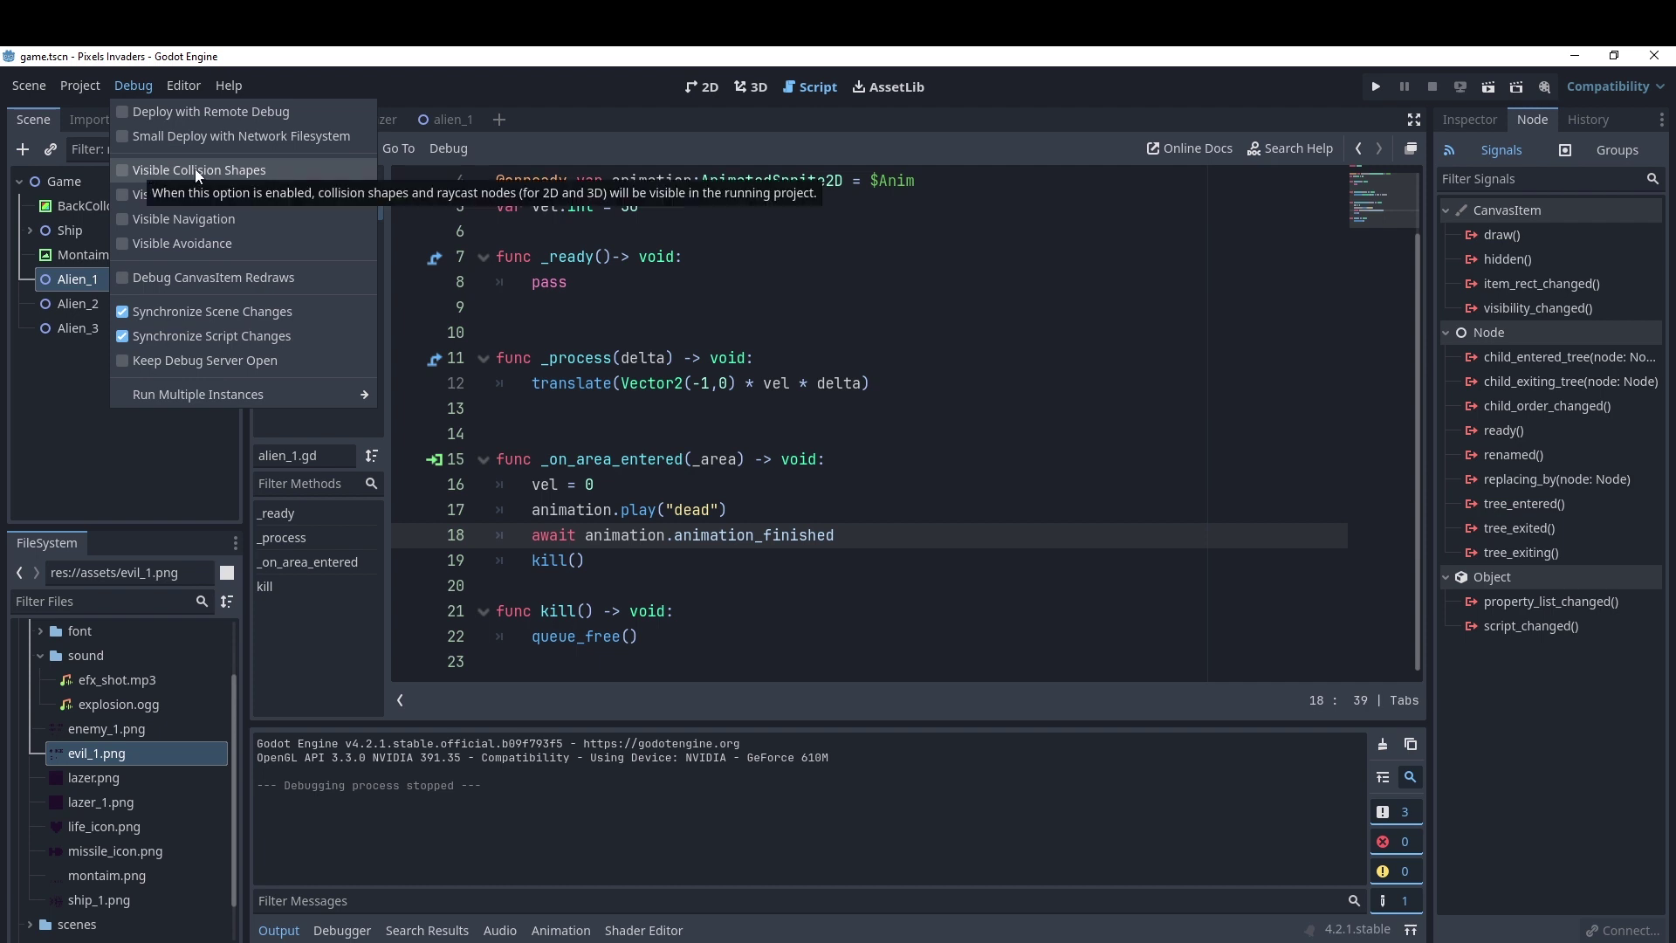
click(1495, 90)
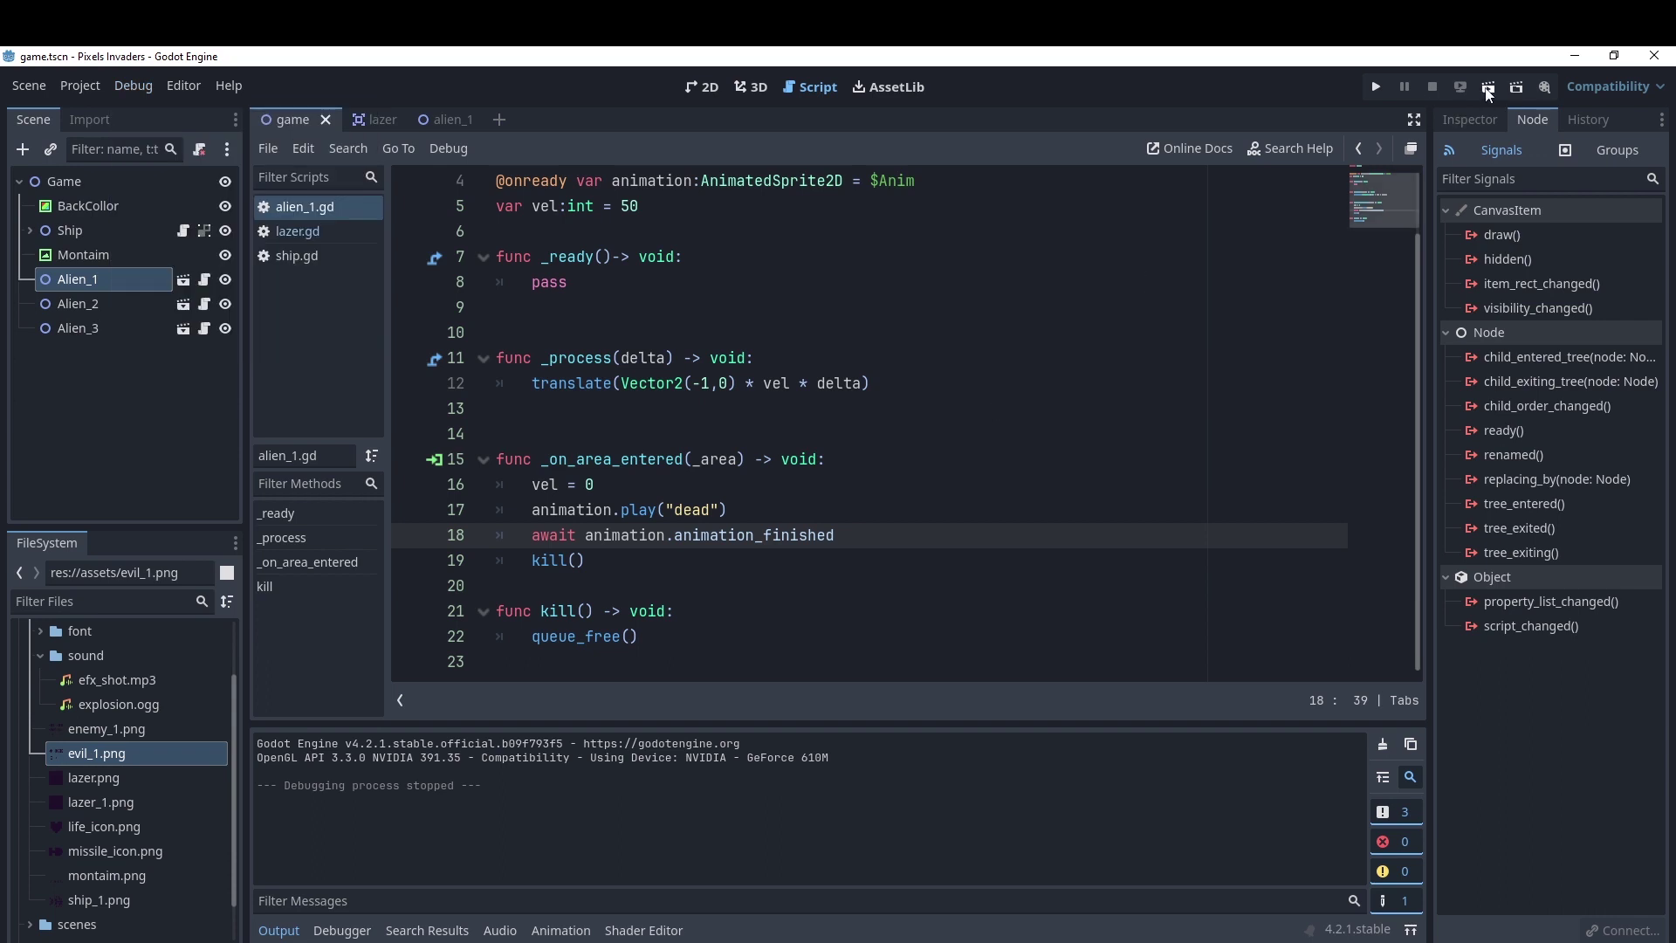
Run the current scene, shoot lasers at the aliens while moving up, then close the game window.
click(1500, 86)
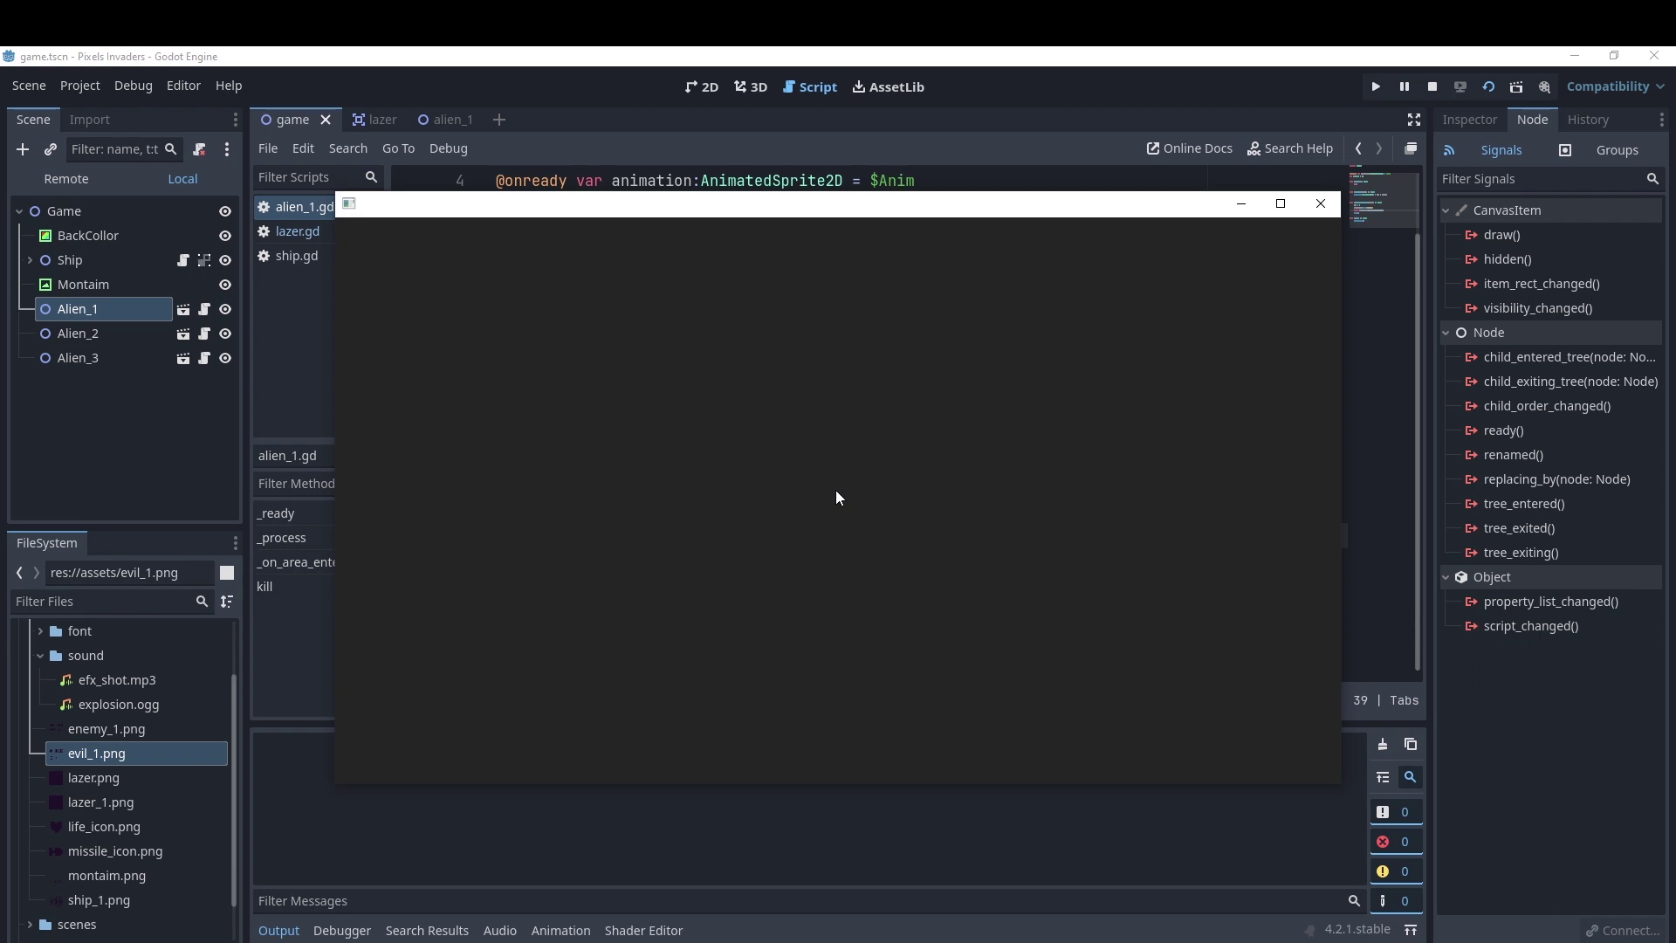
key(space)
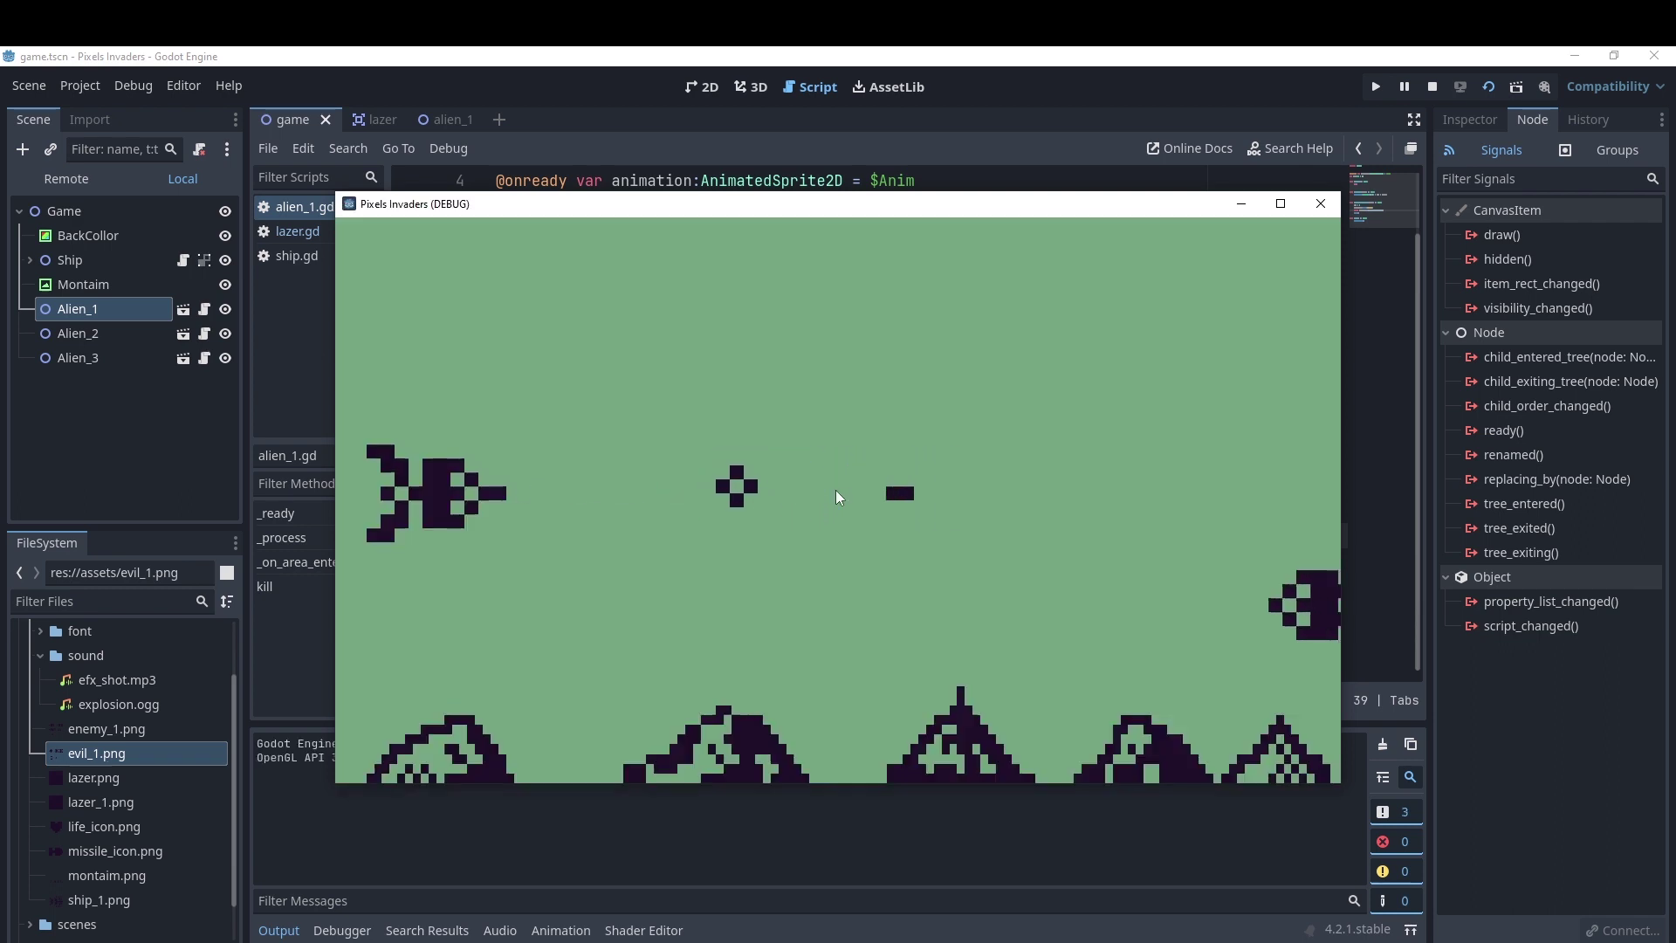
key(Up)
key(space)
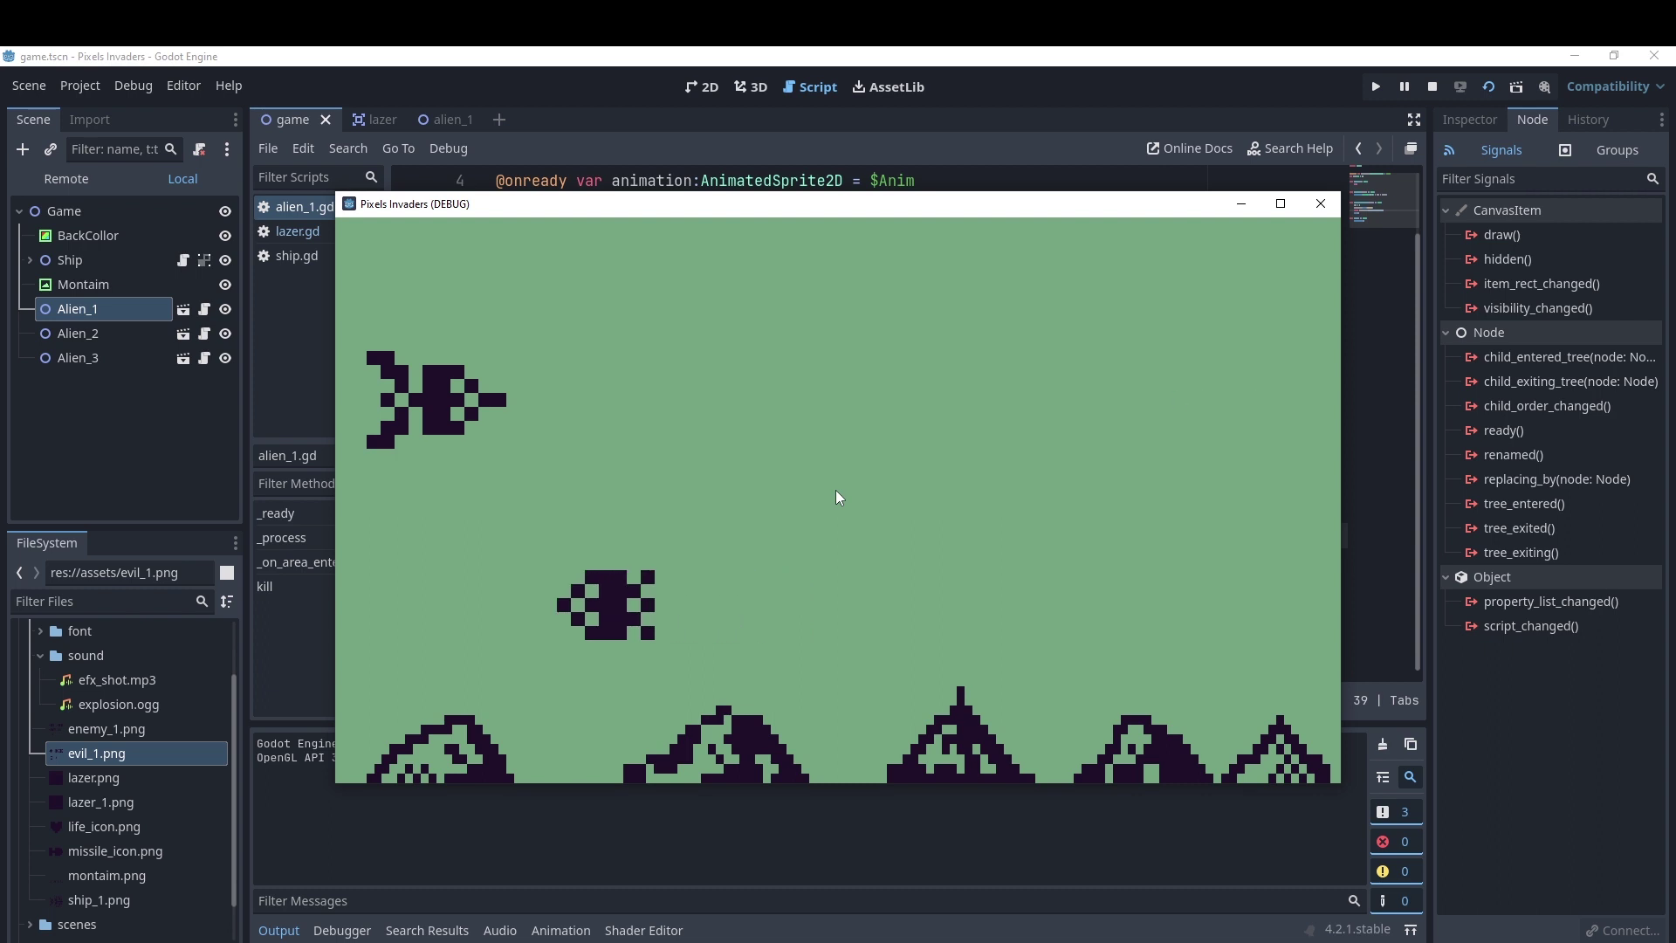
click(1322, 209)
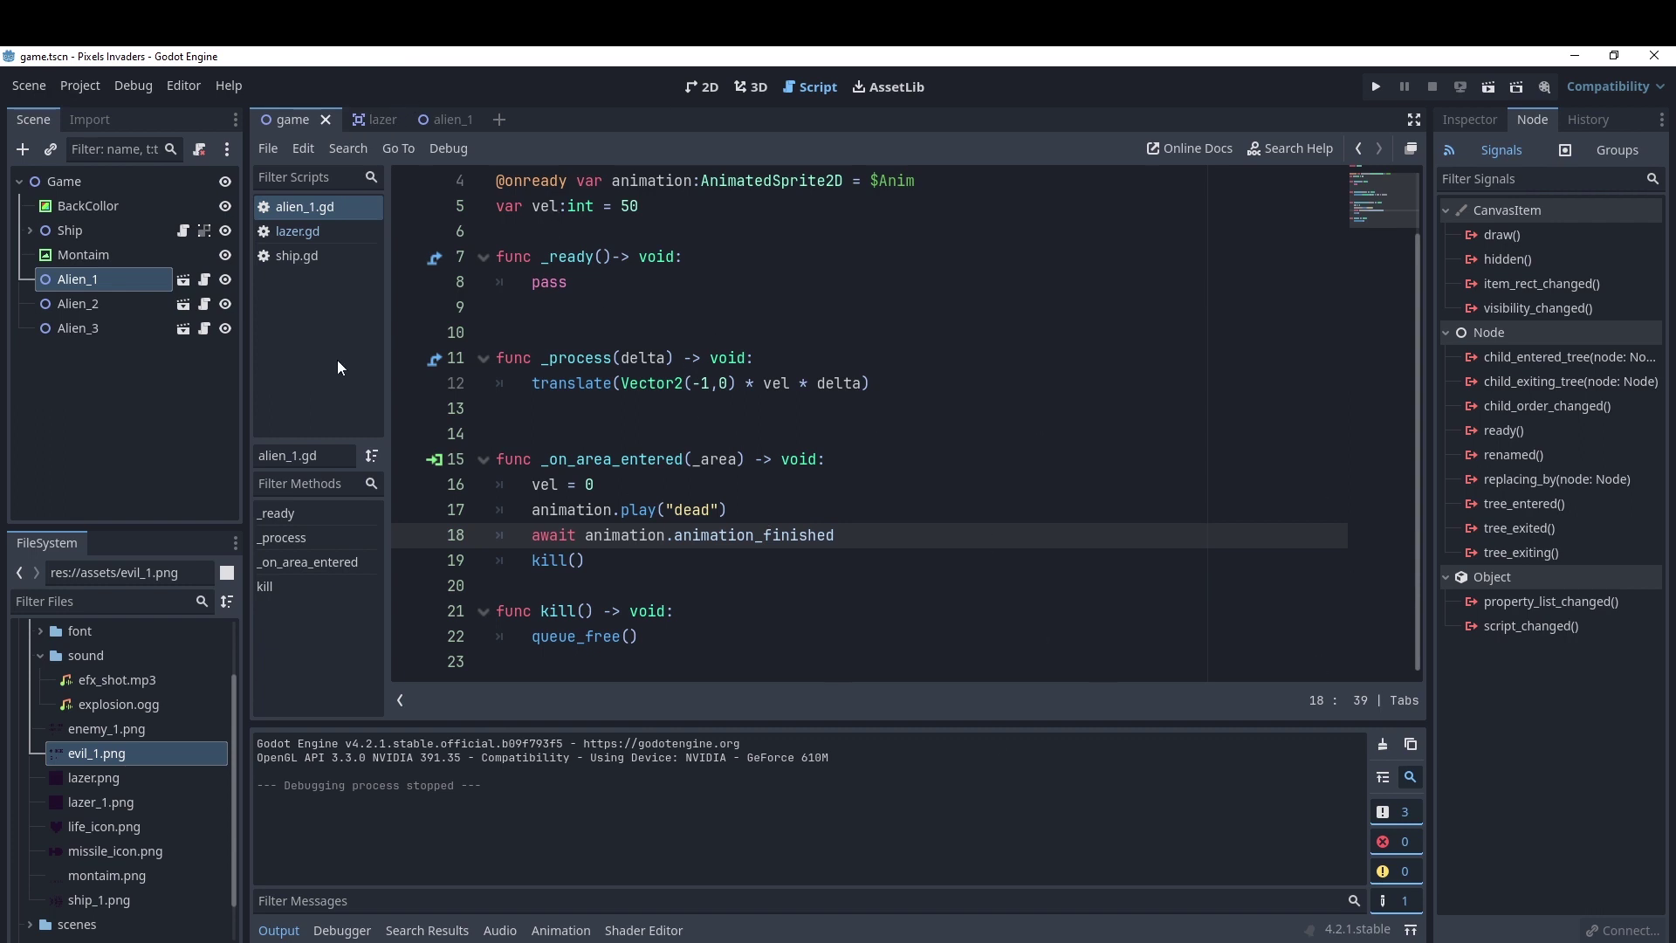
In the 2D view, drag Alien_3 to (238, 77) and Alien_2 to (330, 123).
click(704, 86)
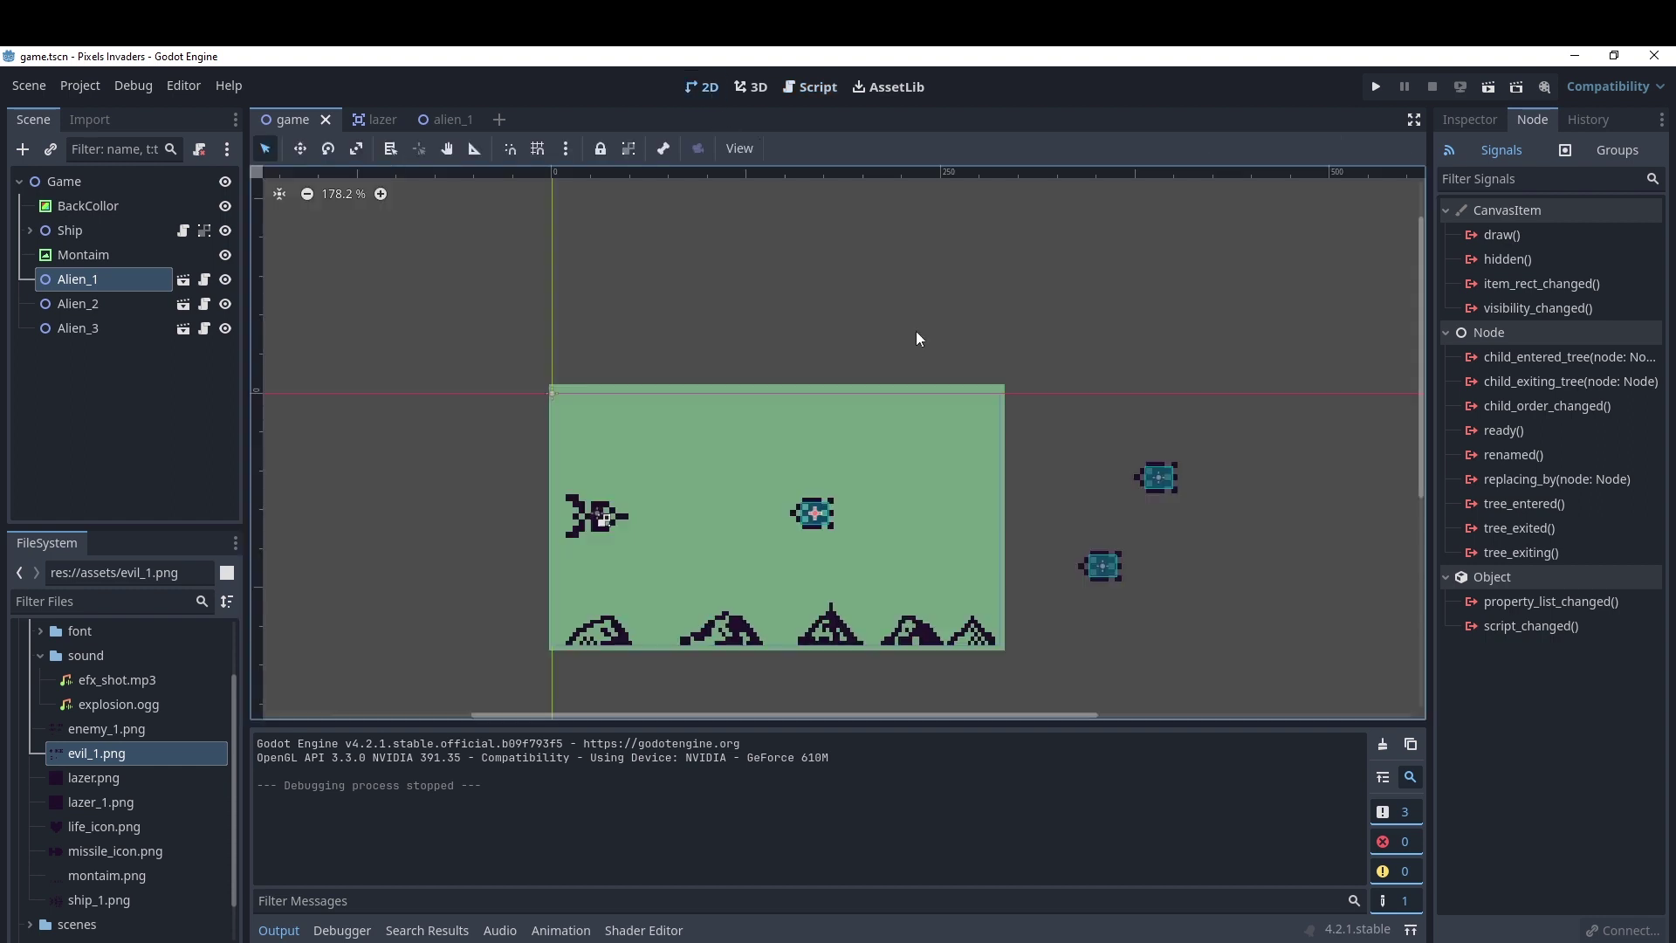
drag(1092, 564, 911, 511)
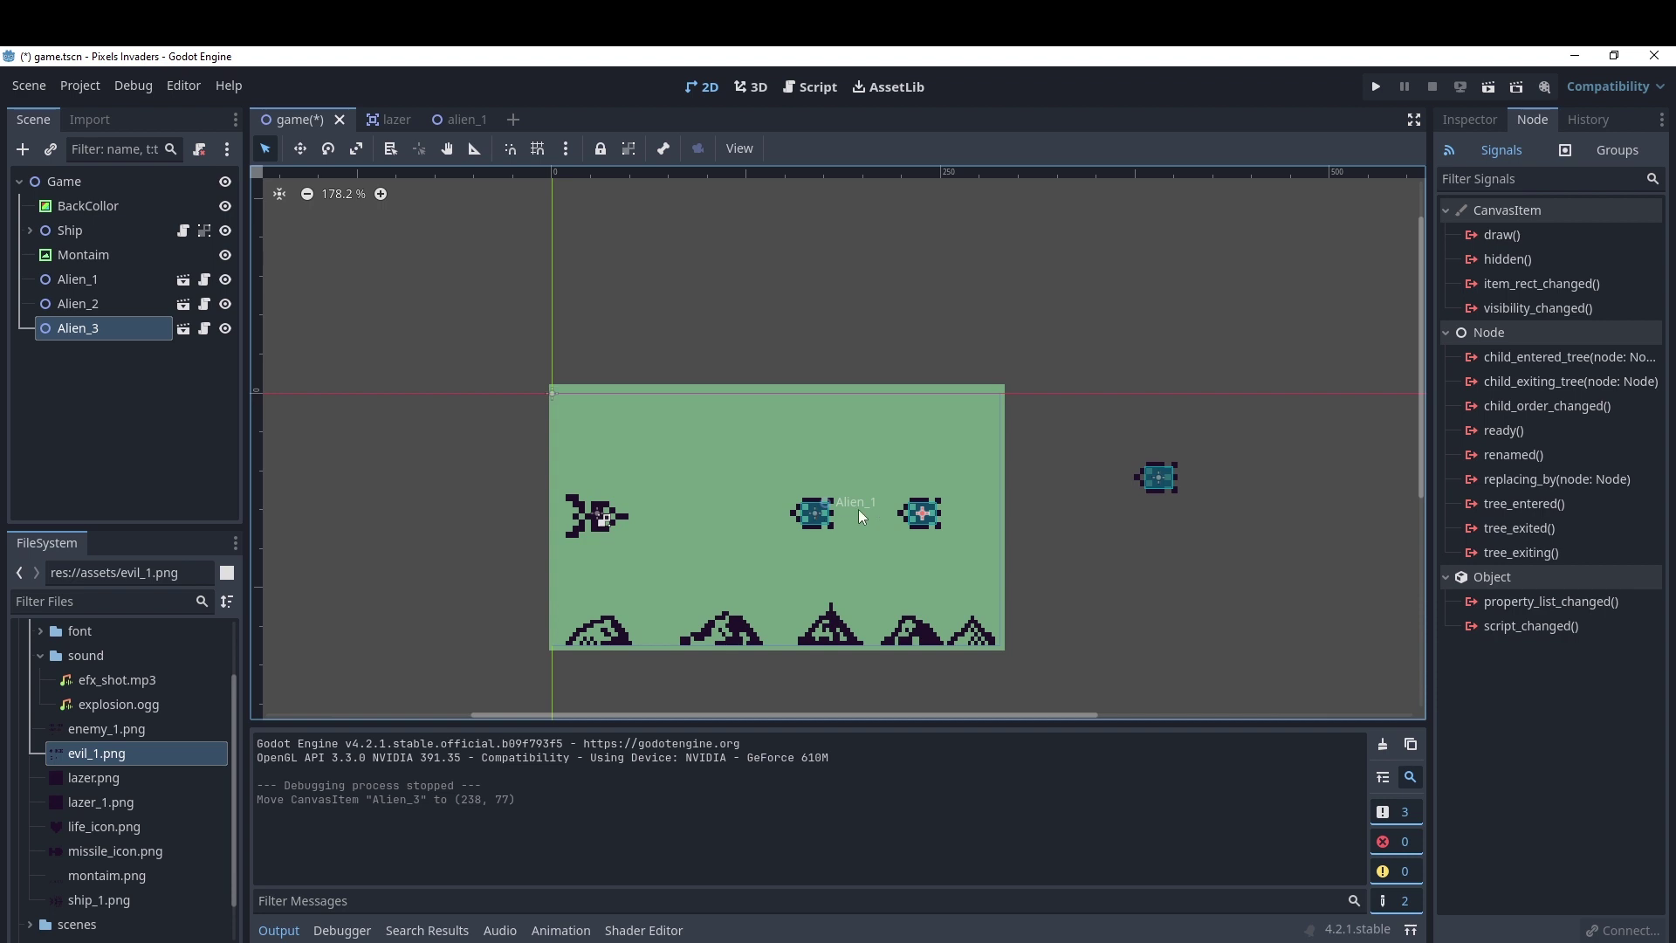
mouse_move(1159, 477)
mouse_down()
mouse_move(1004, 509)
mouse_move(1068, 585)
mouse_up()
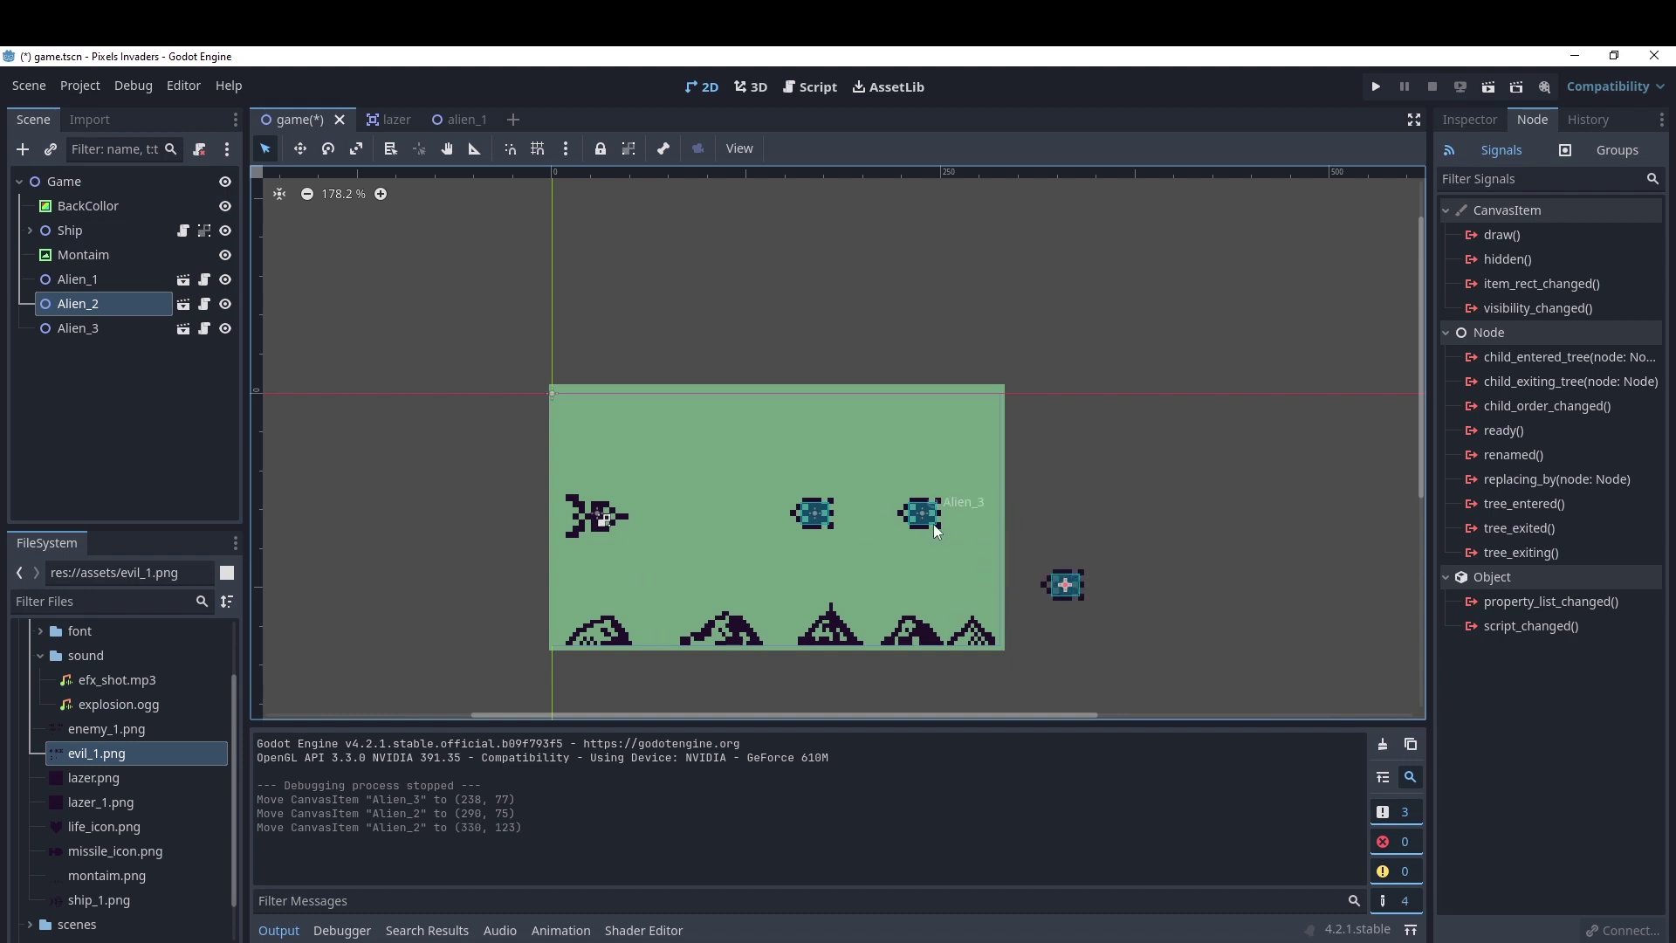
drag(934, 524, 977, 439)
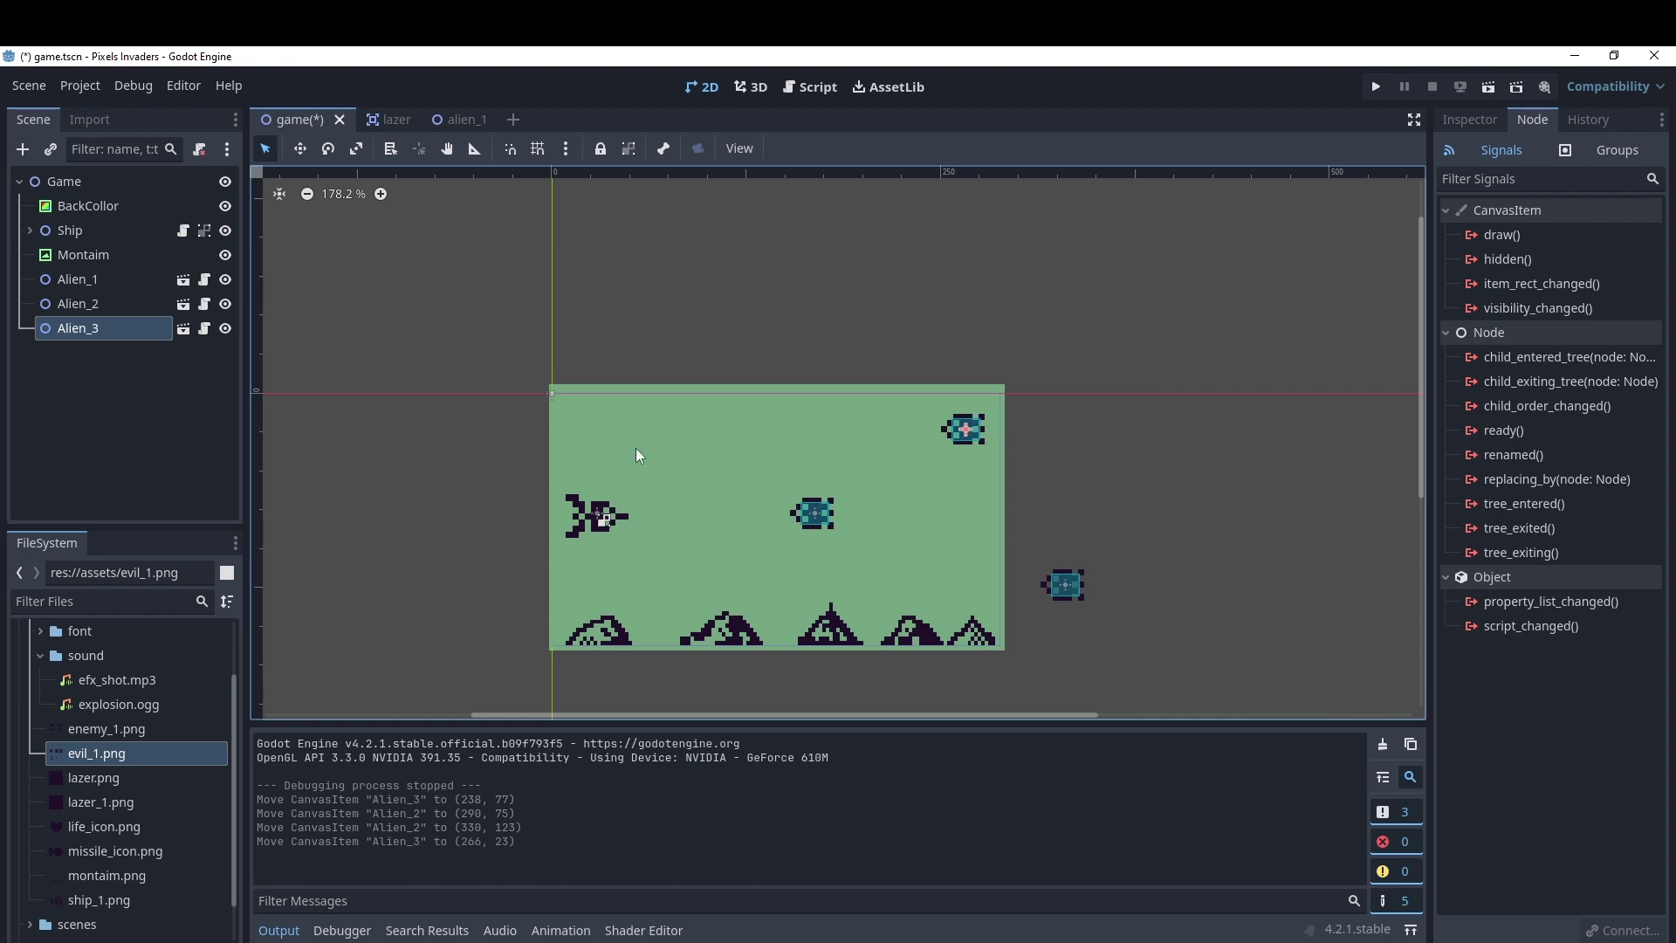
Open the lazer scene, select the Lazer node, and start connecting area_entered to _on_area_entered.
click(756, 241)
click(402, 115)
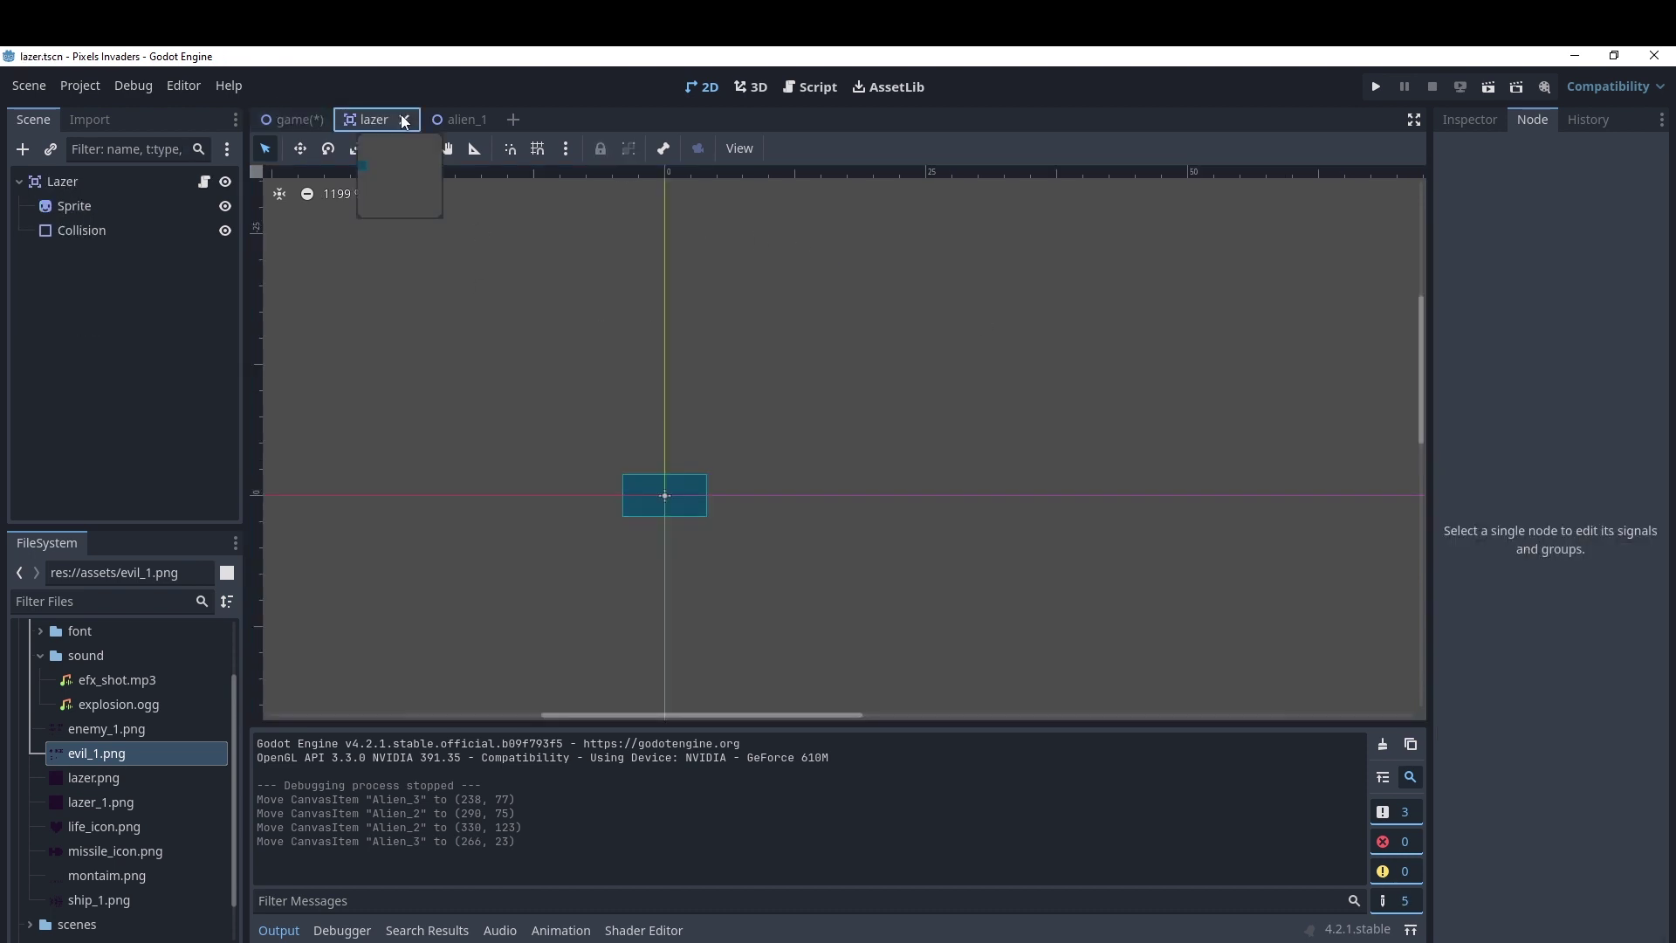
click(80, 185)
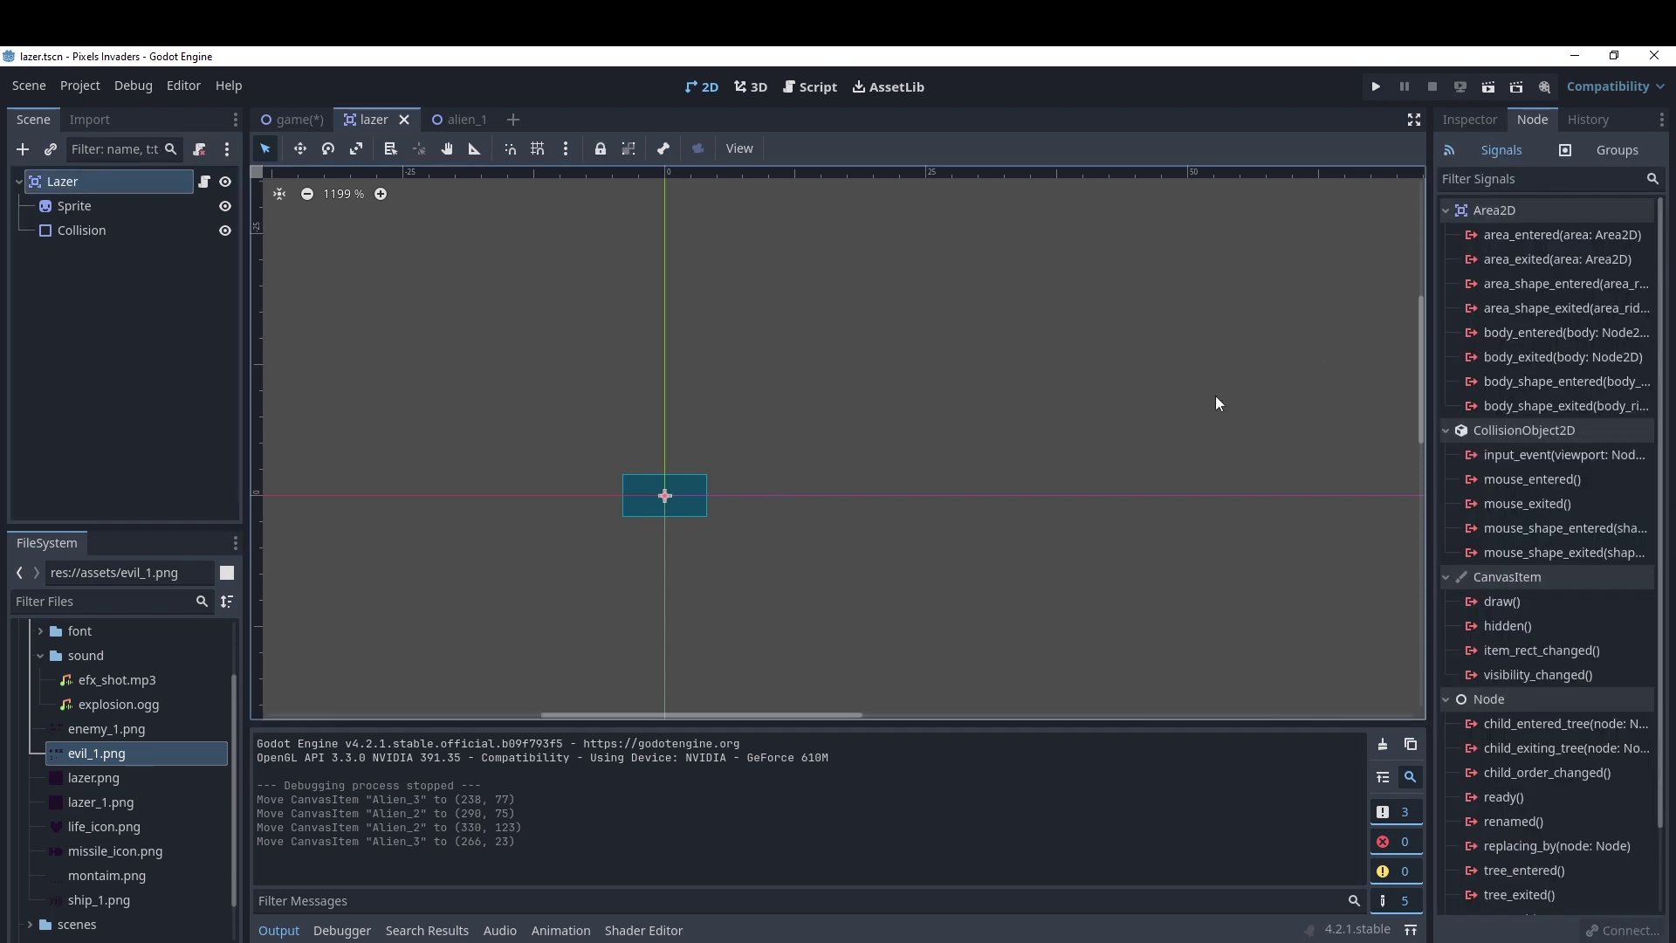
click(1501, 234)
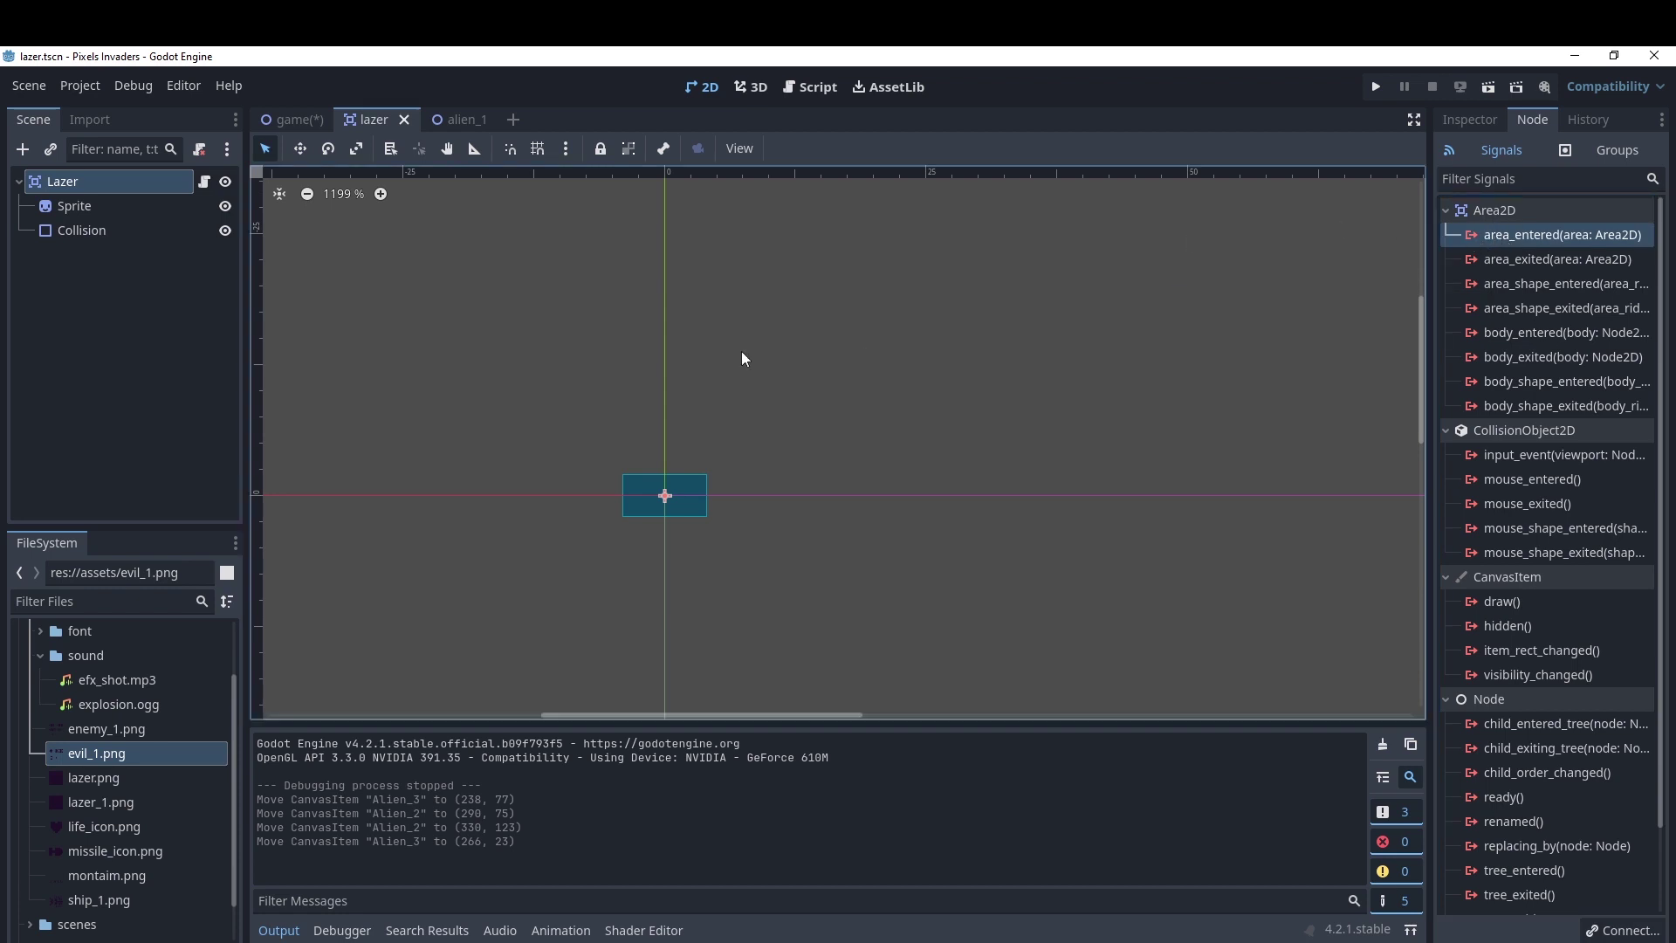
click(56, 178)
click(1466, 127)
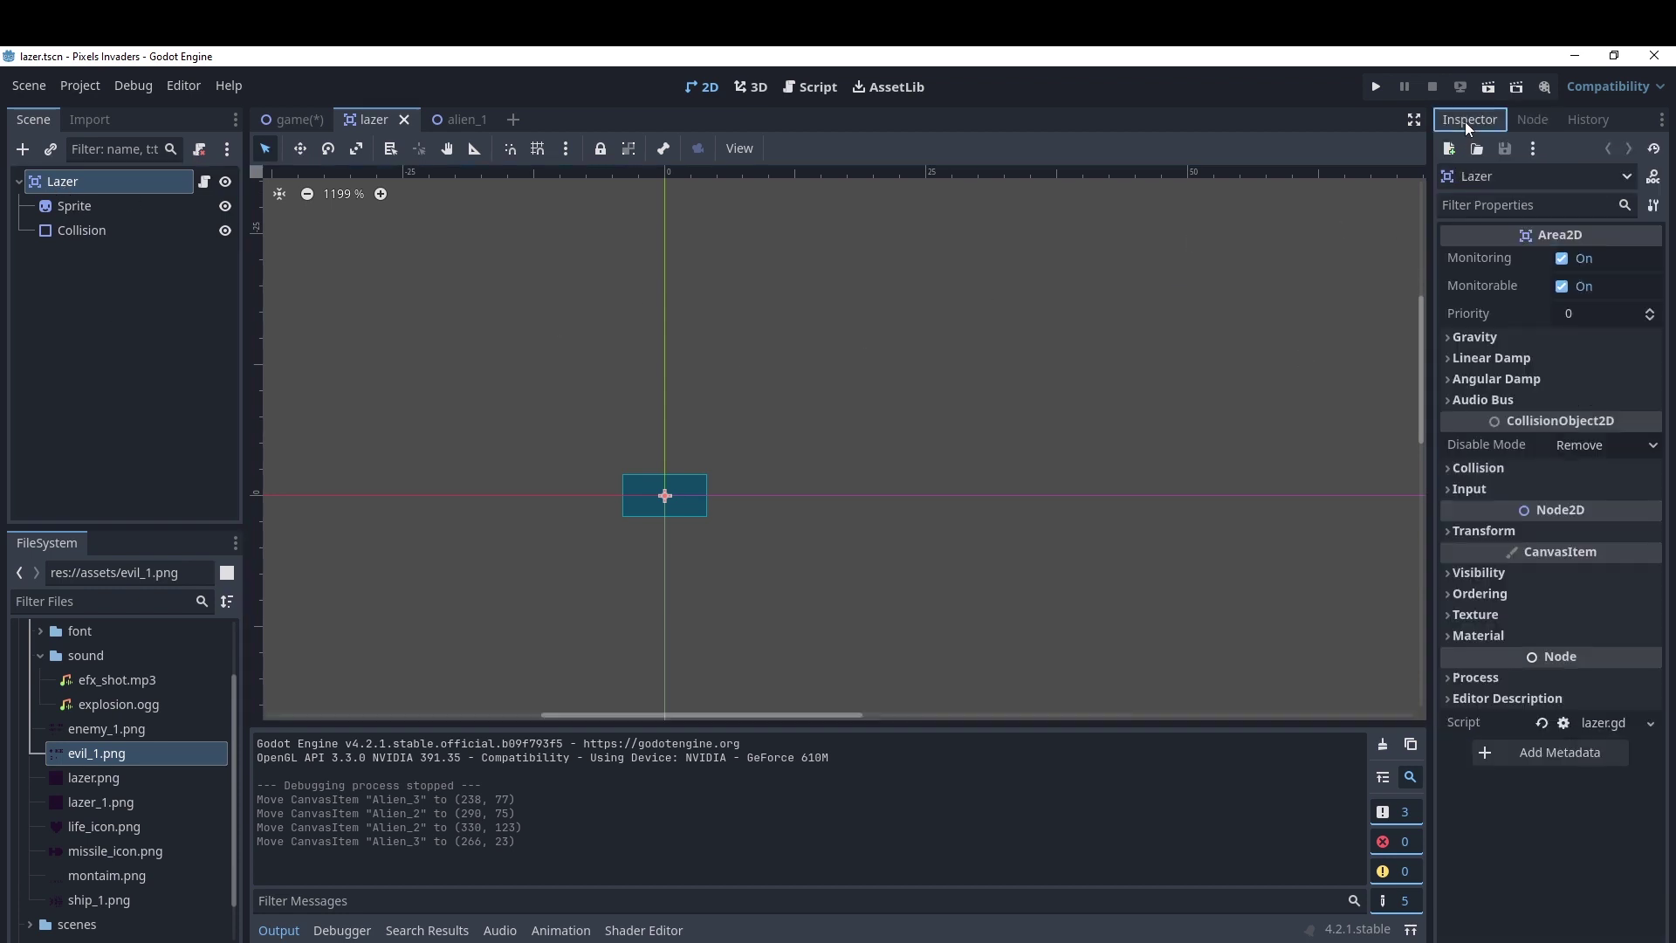
click(1533, 120)
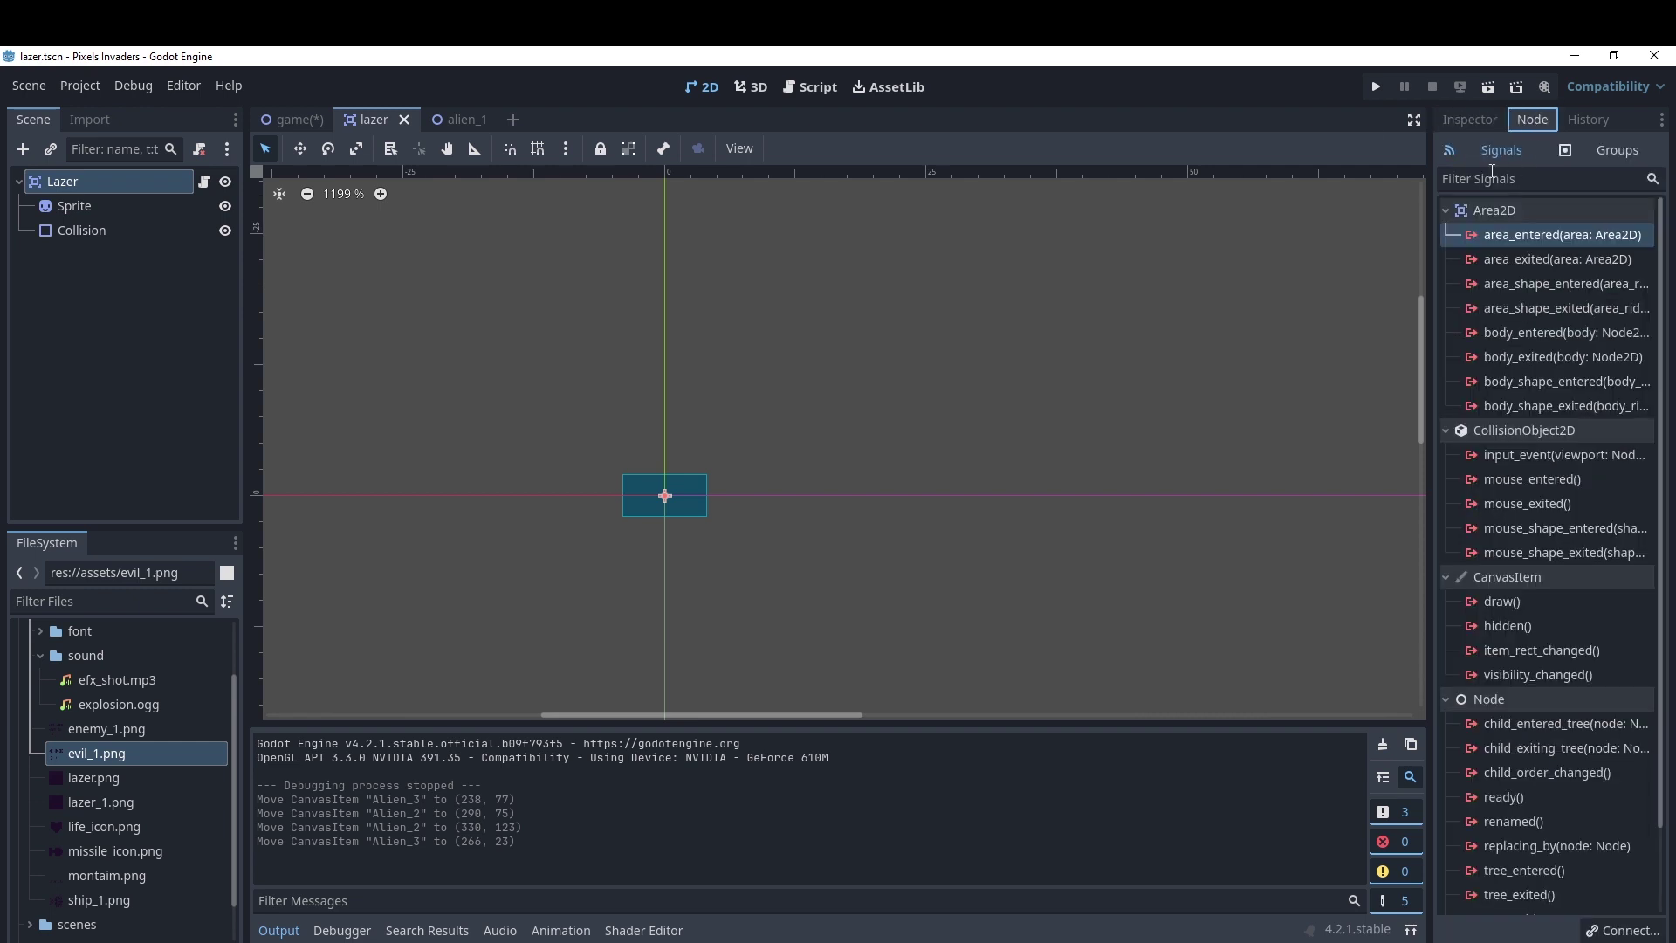
double_click(1535, 237)
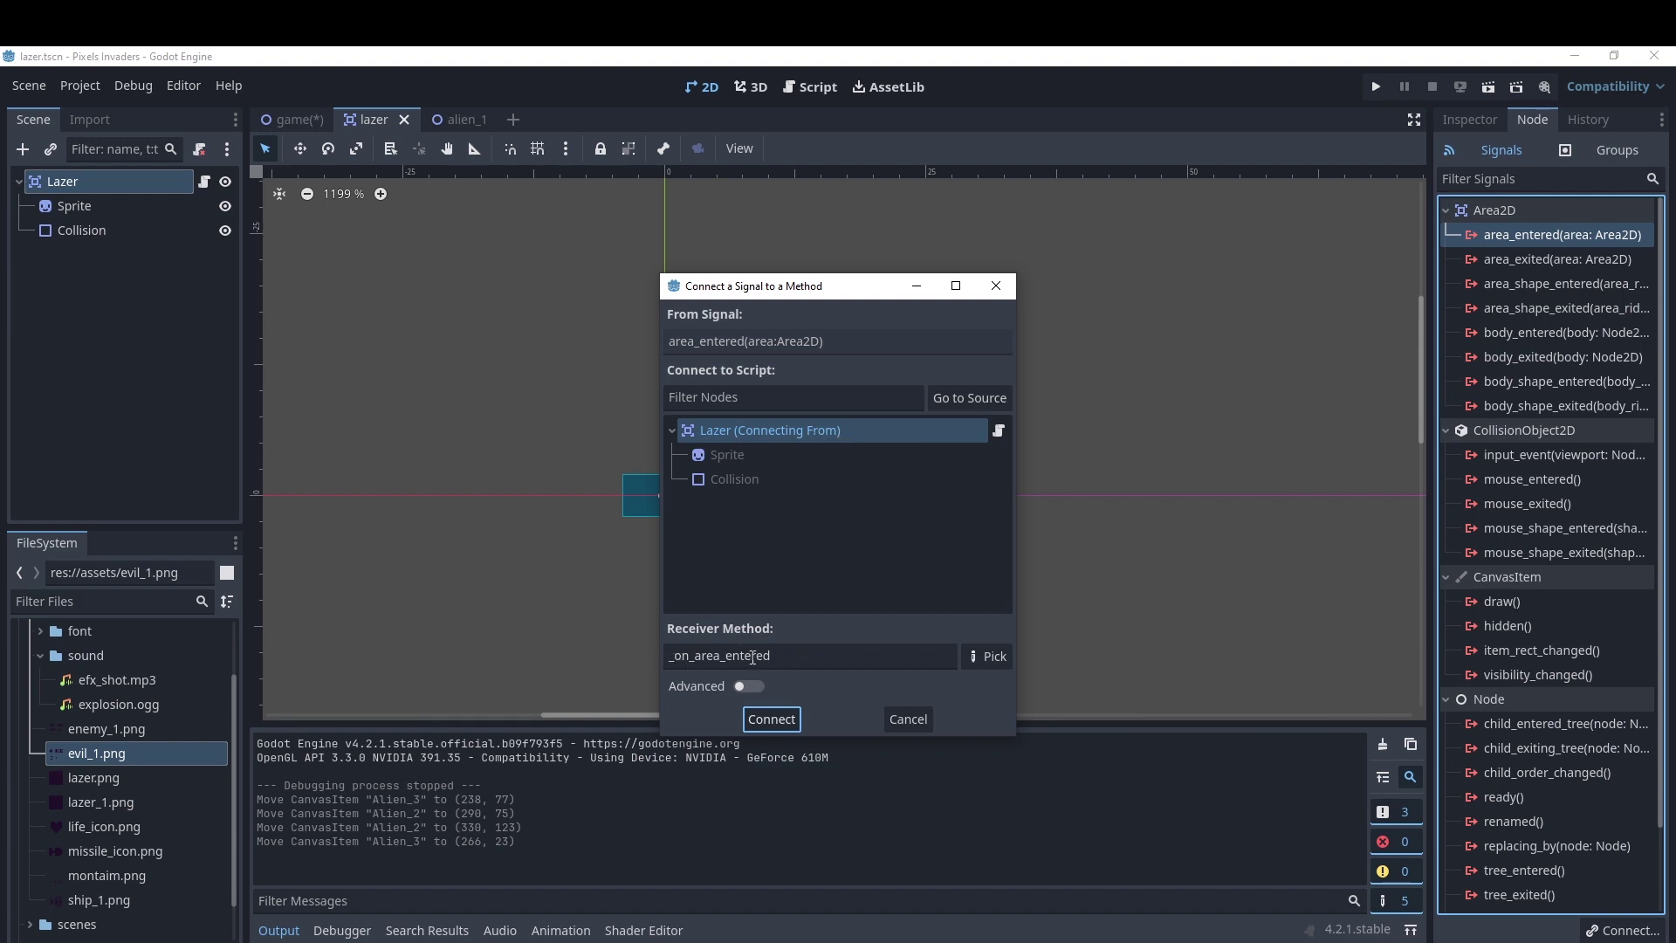
Confirm the area_entered connection and replace the handler's pass with queue_free().
click(793, 720)
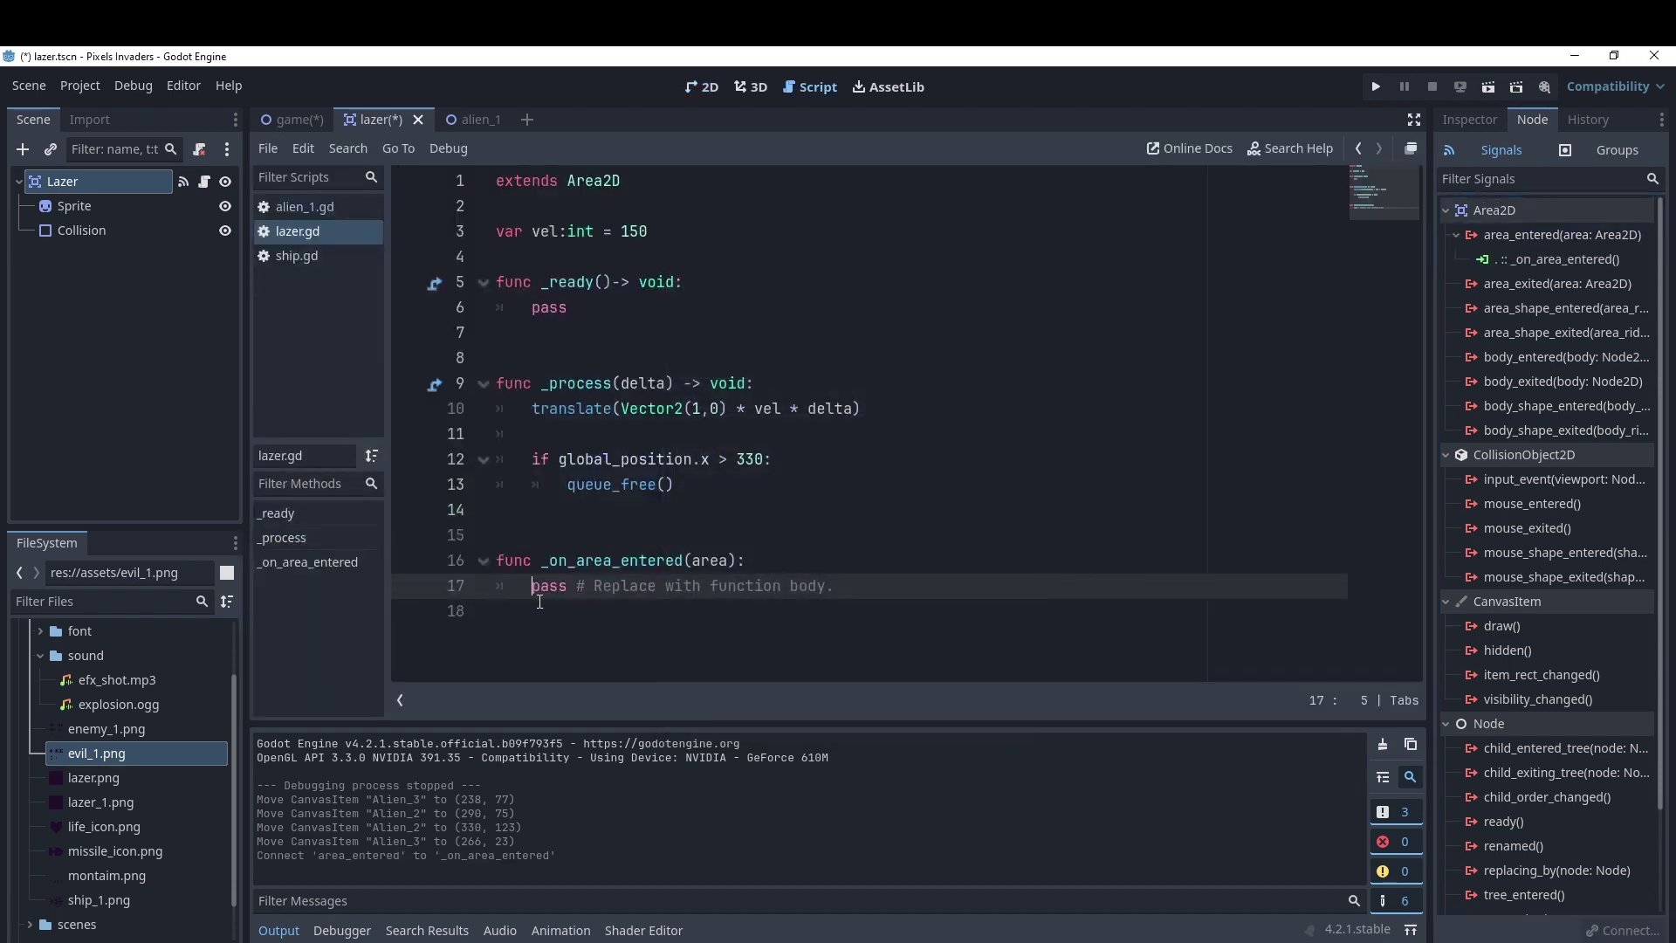
drag(534, 591, 860, 607)
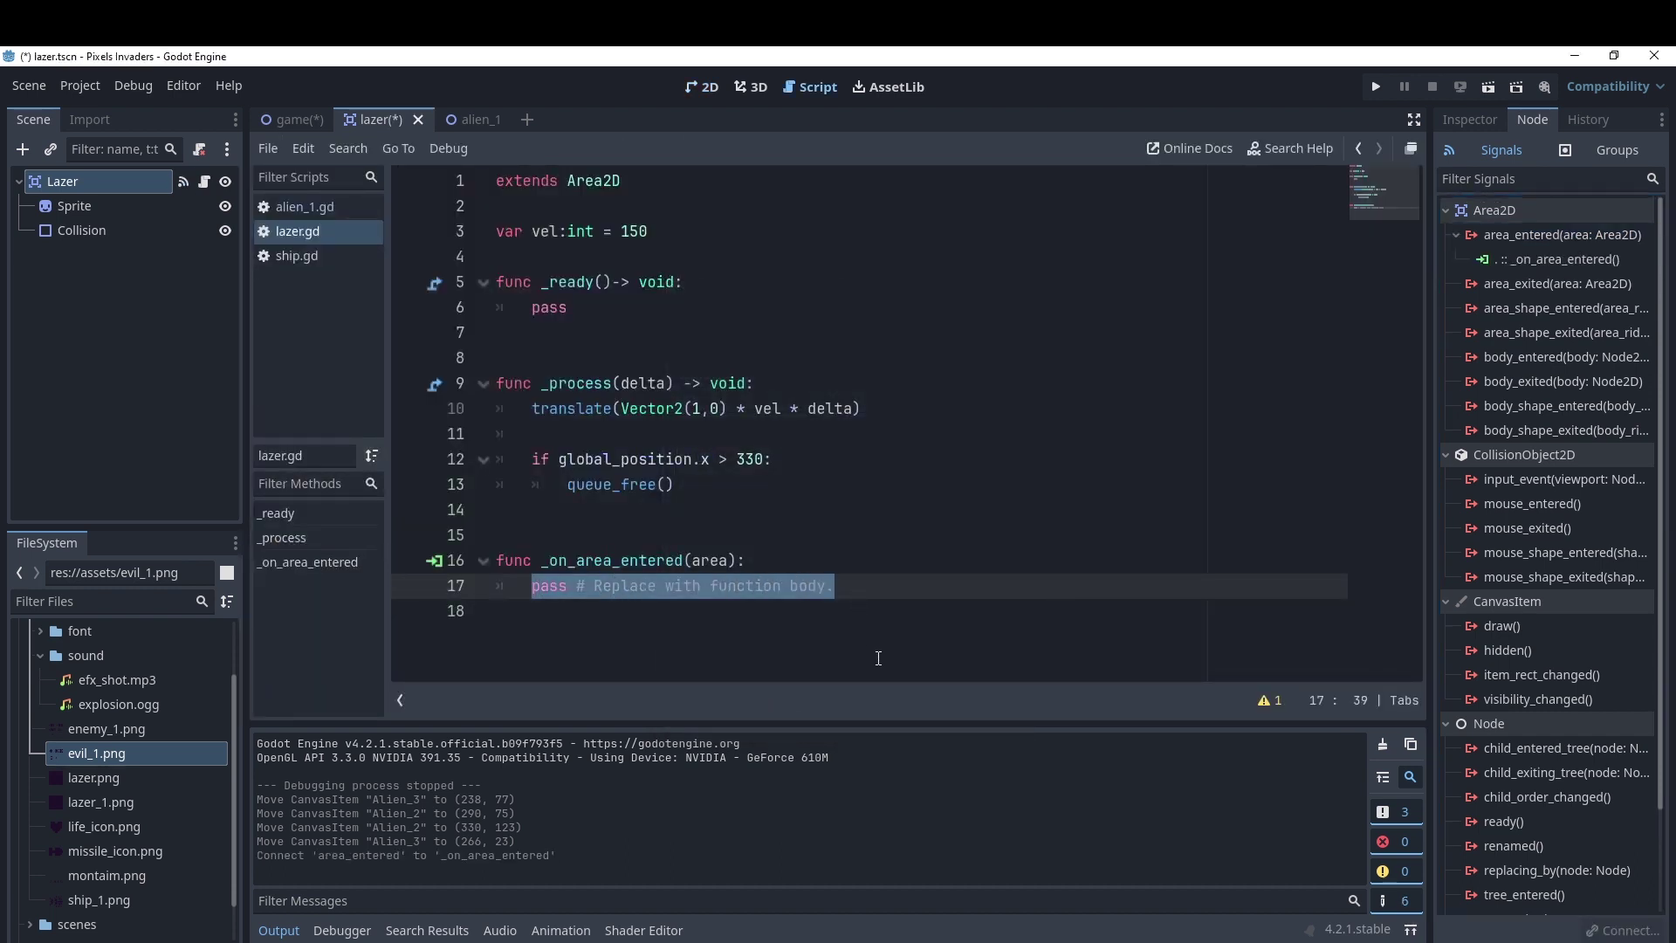
text(que)
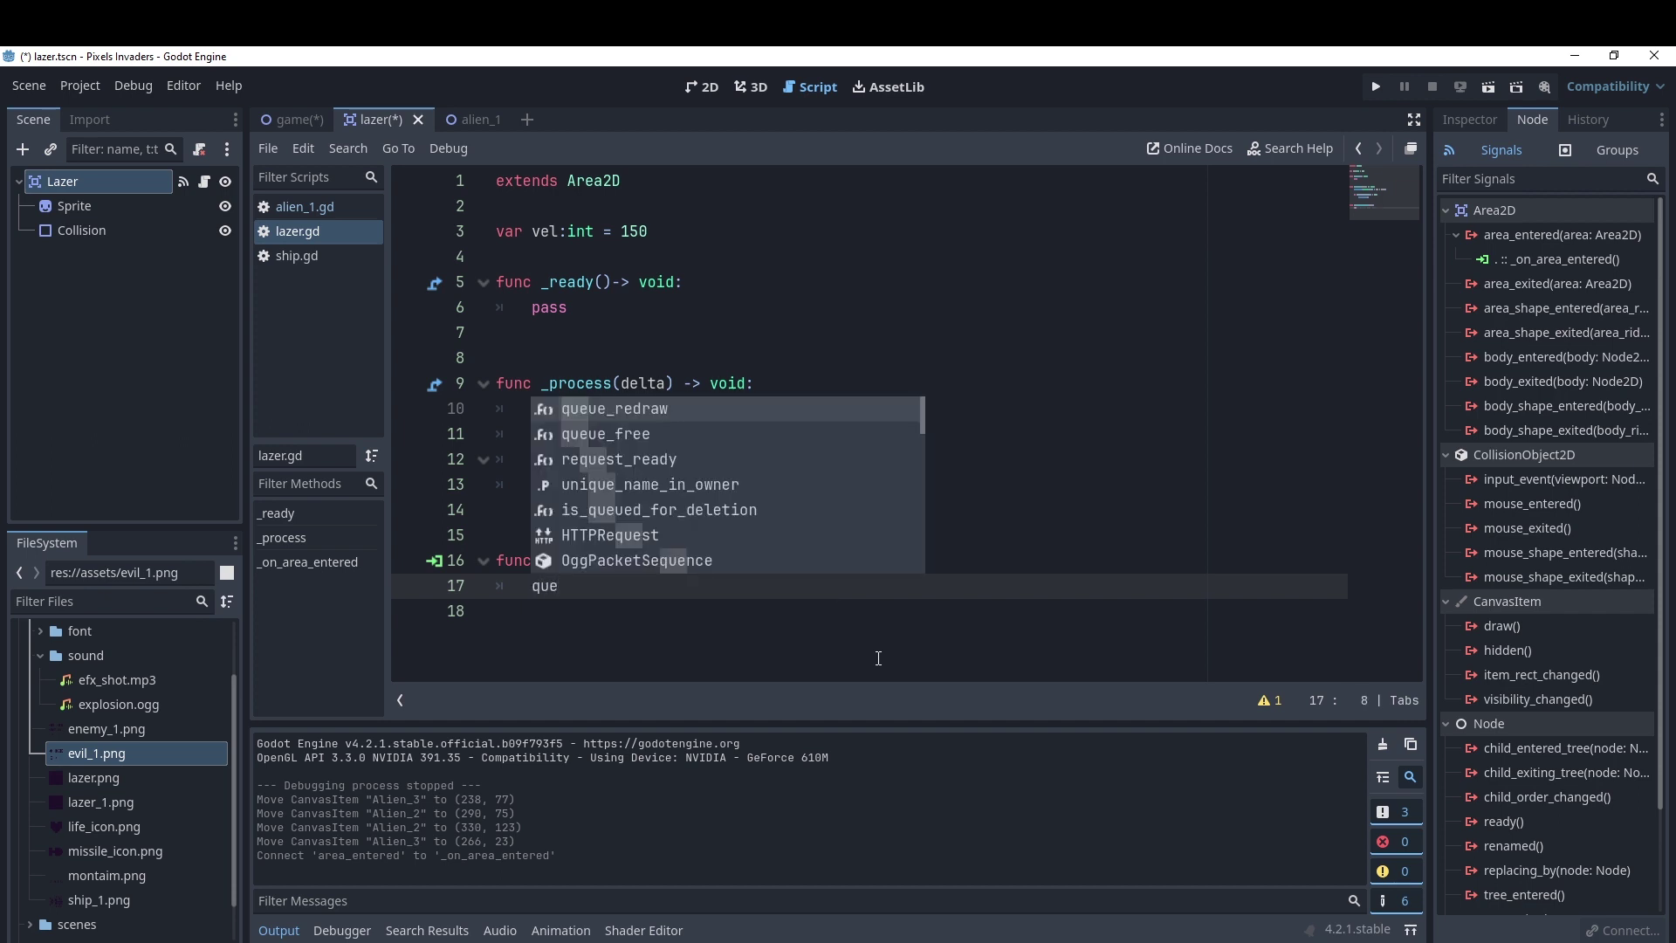
key(Down)
key(Return)
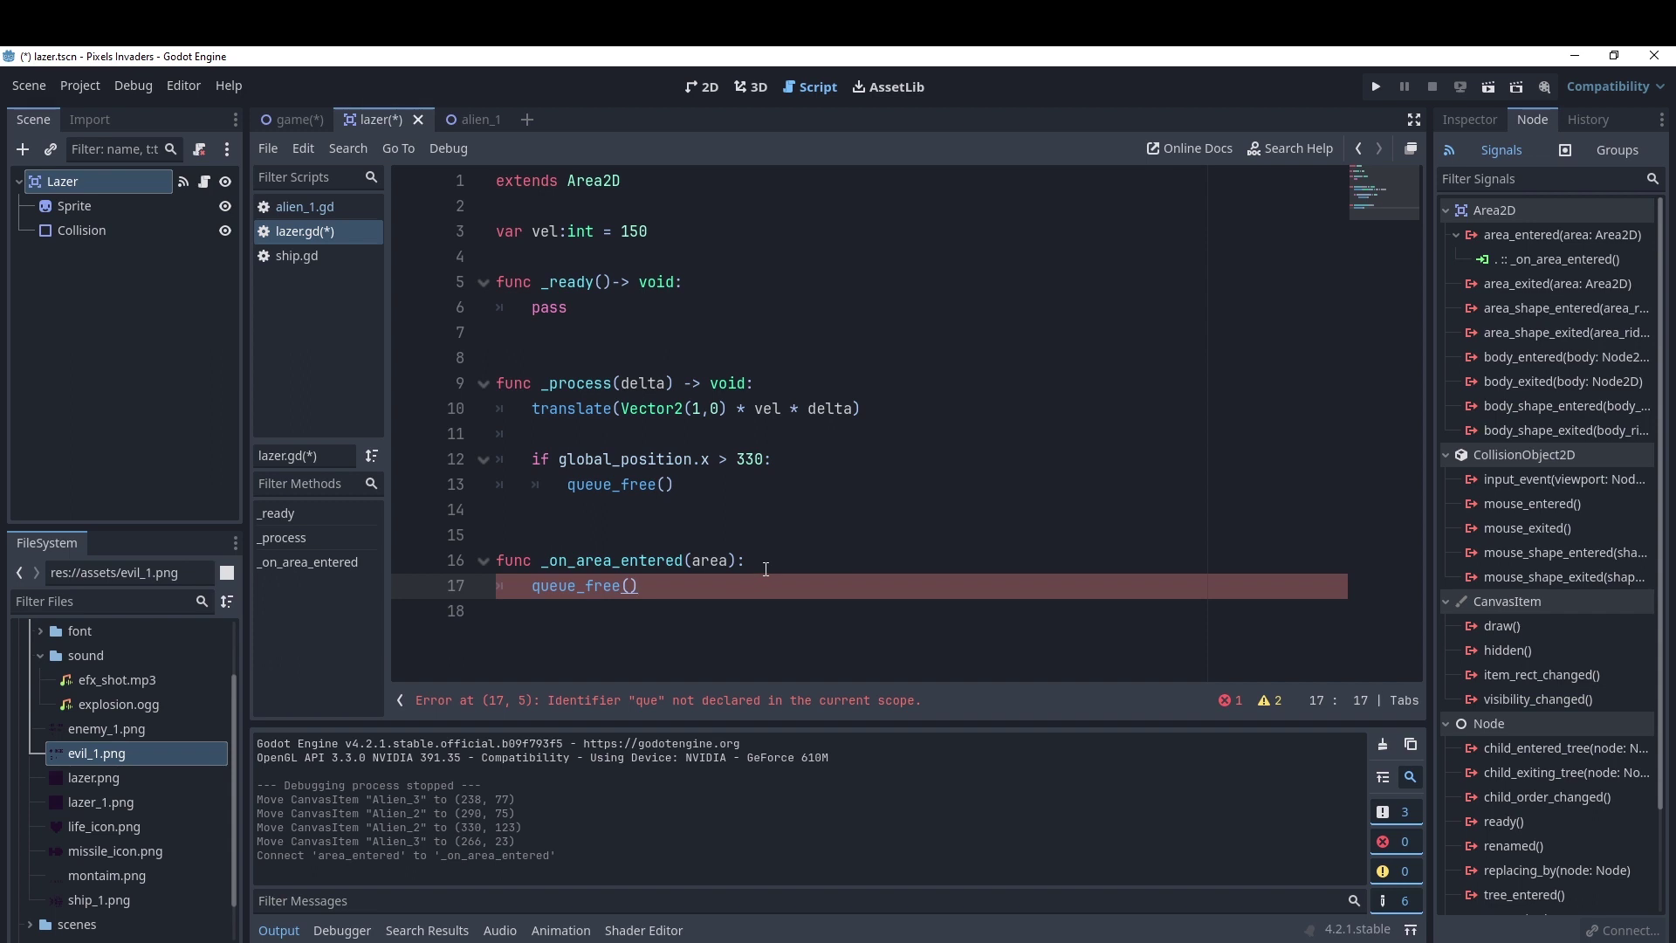
Add 'vel = 0' before queue_free() in _on_area_entered and save lazer.gd.
click(770, 564)
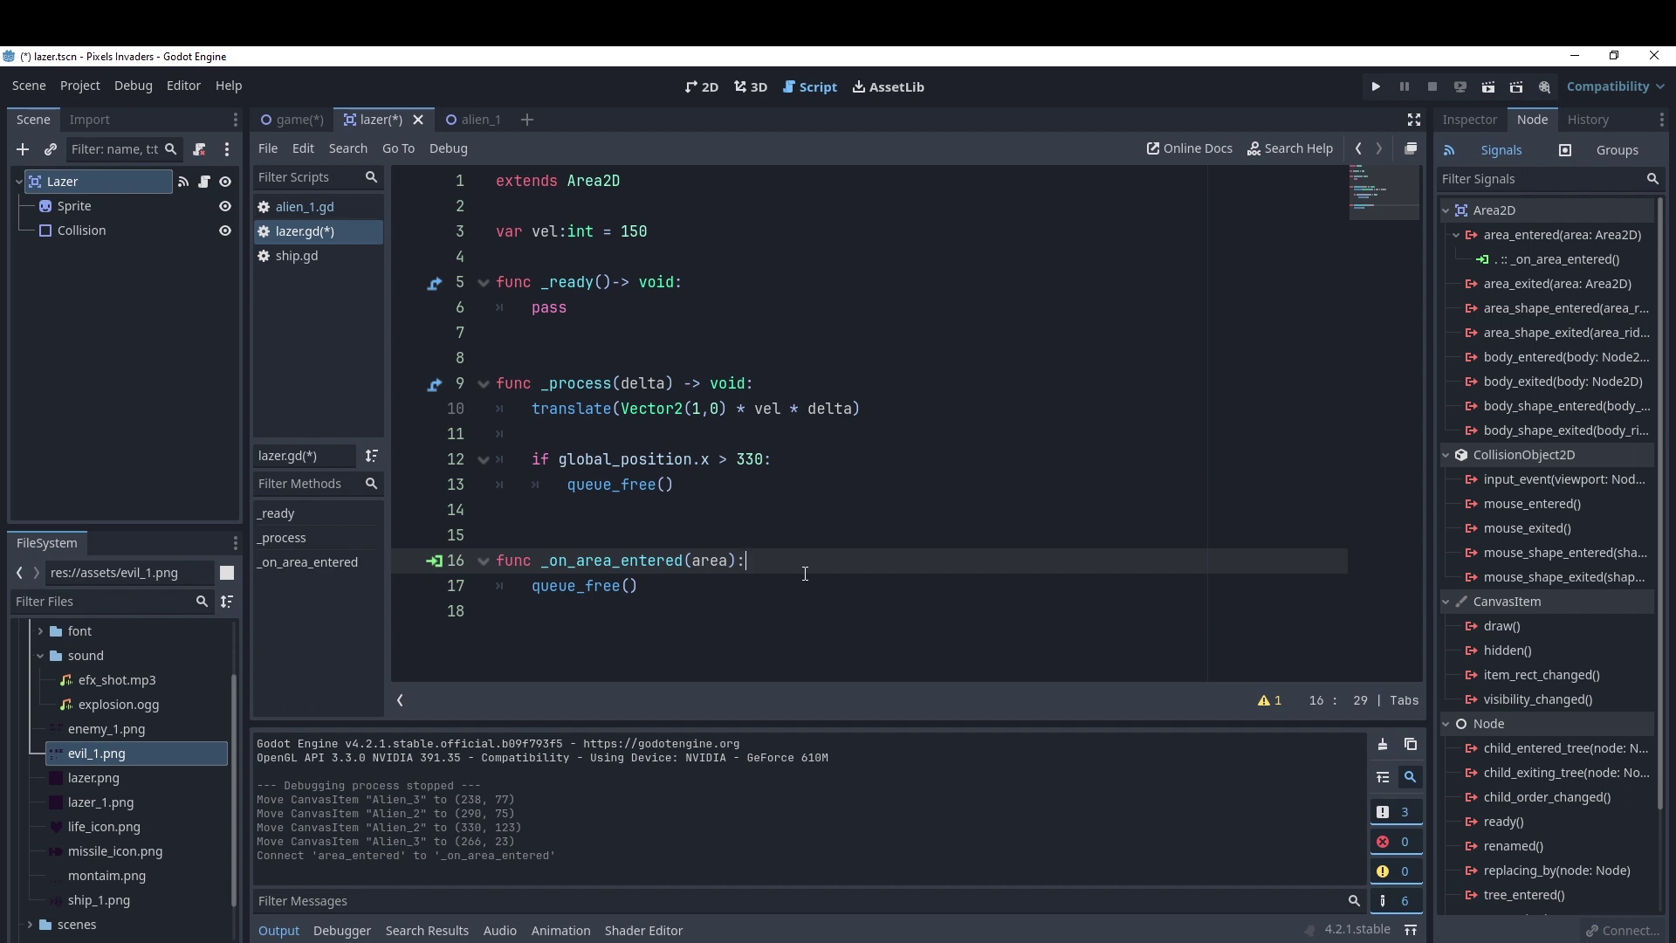
key(Return)
text(va)
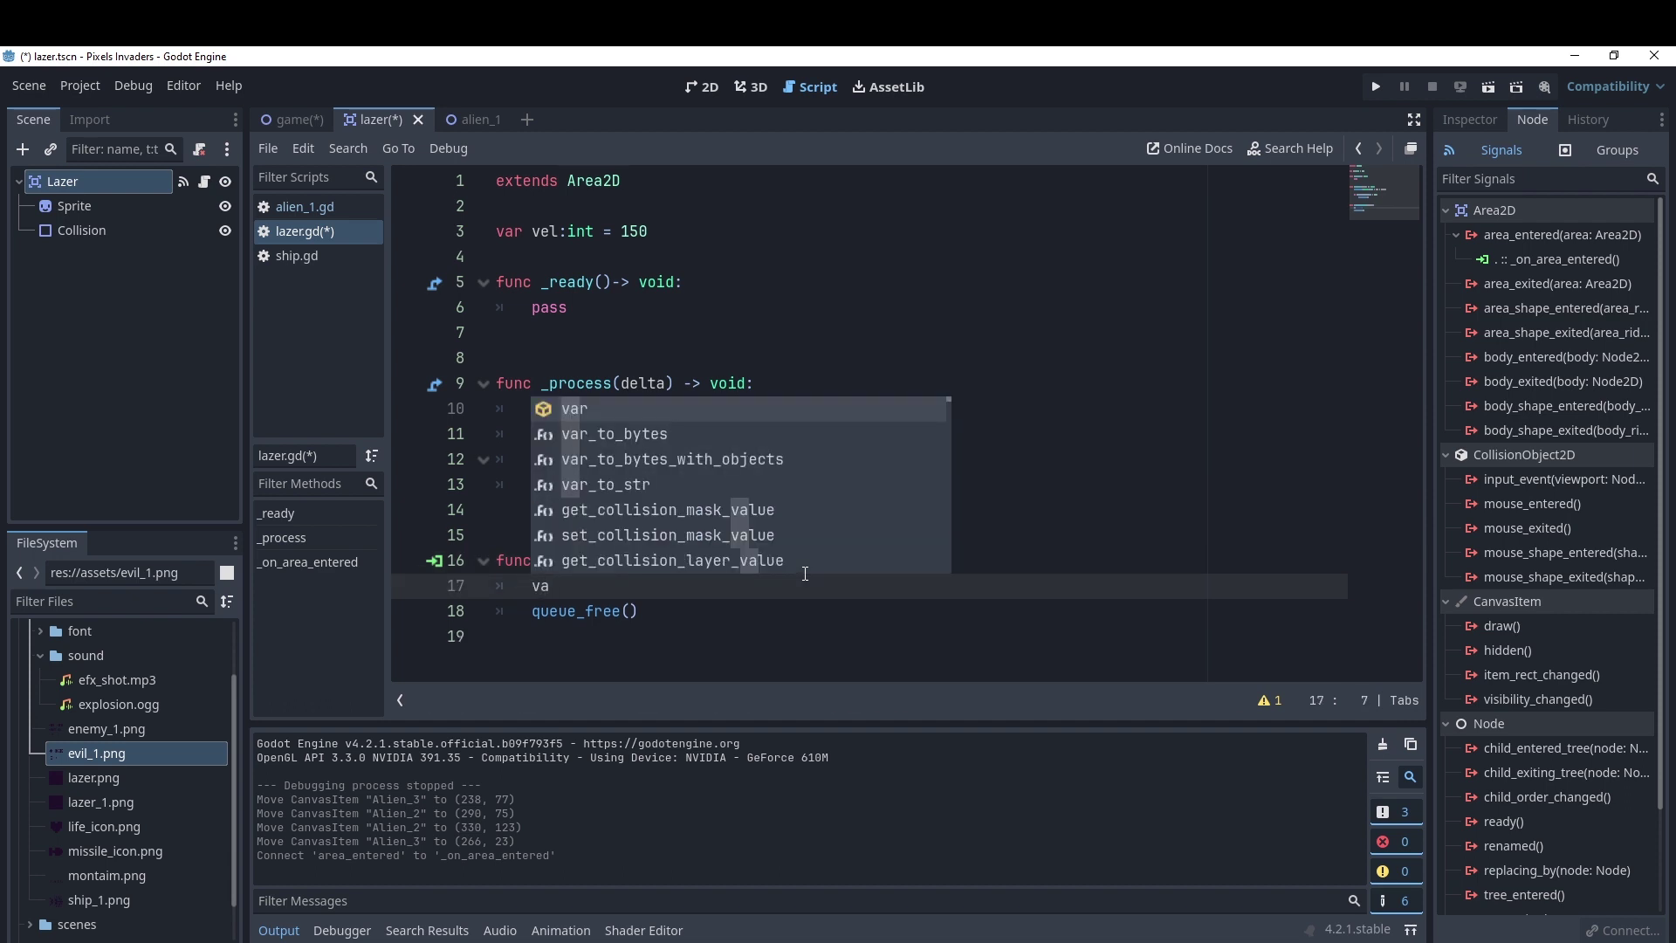
text(e)
key(BackSpace)
key(BackSpace)
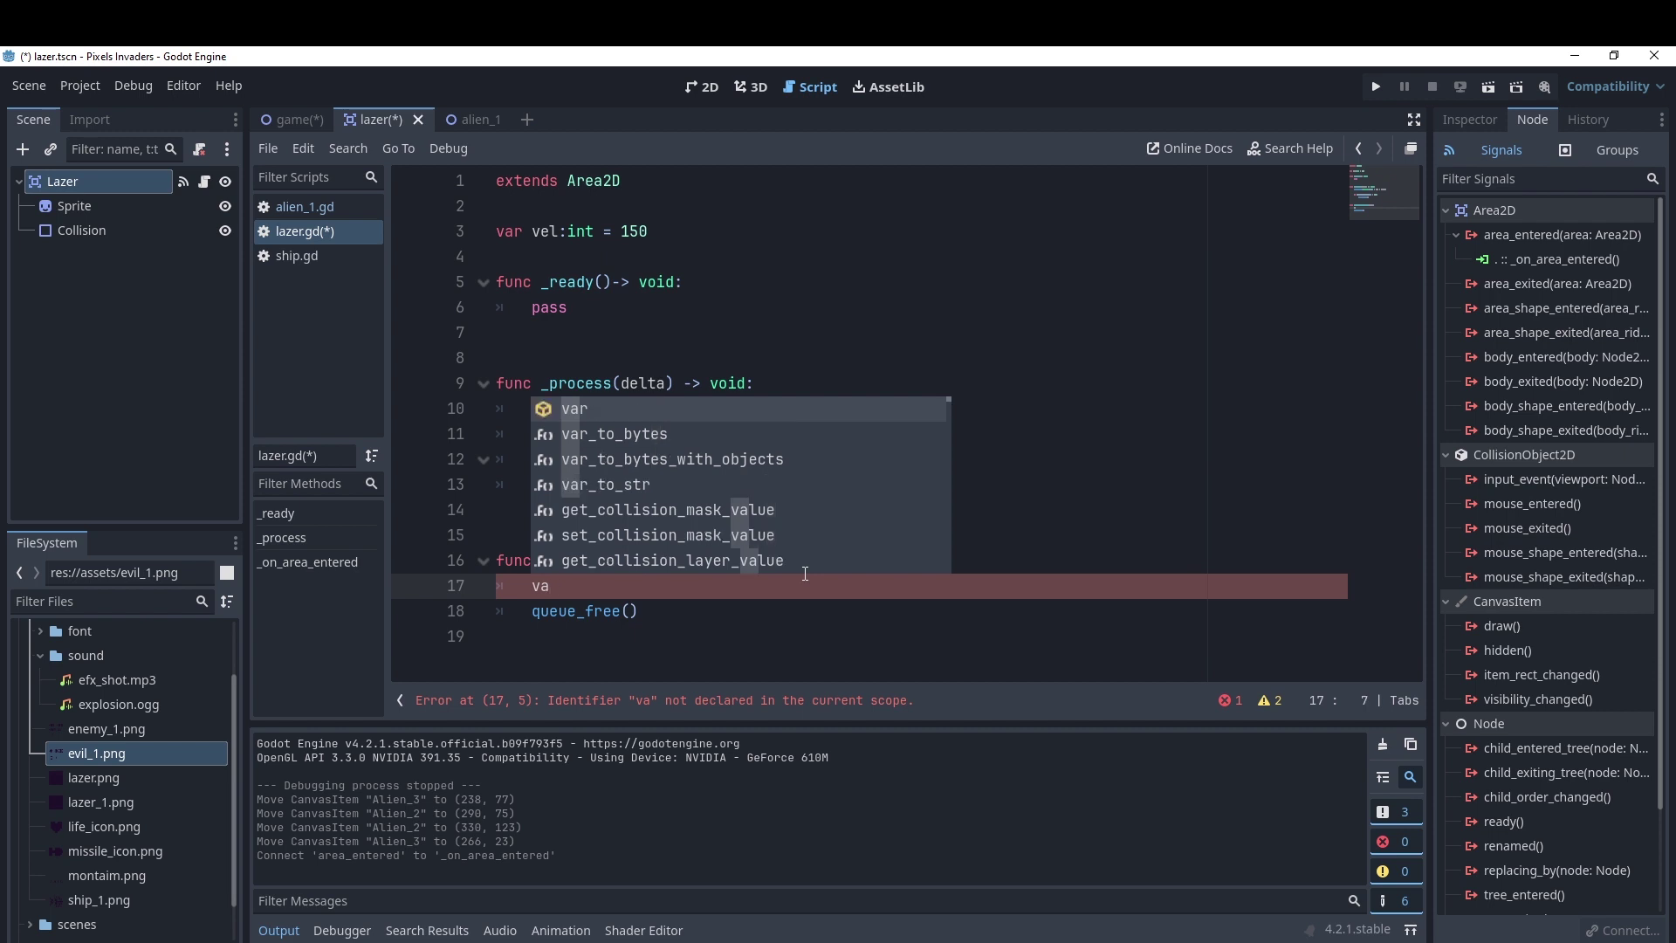
text(el )
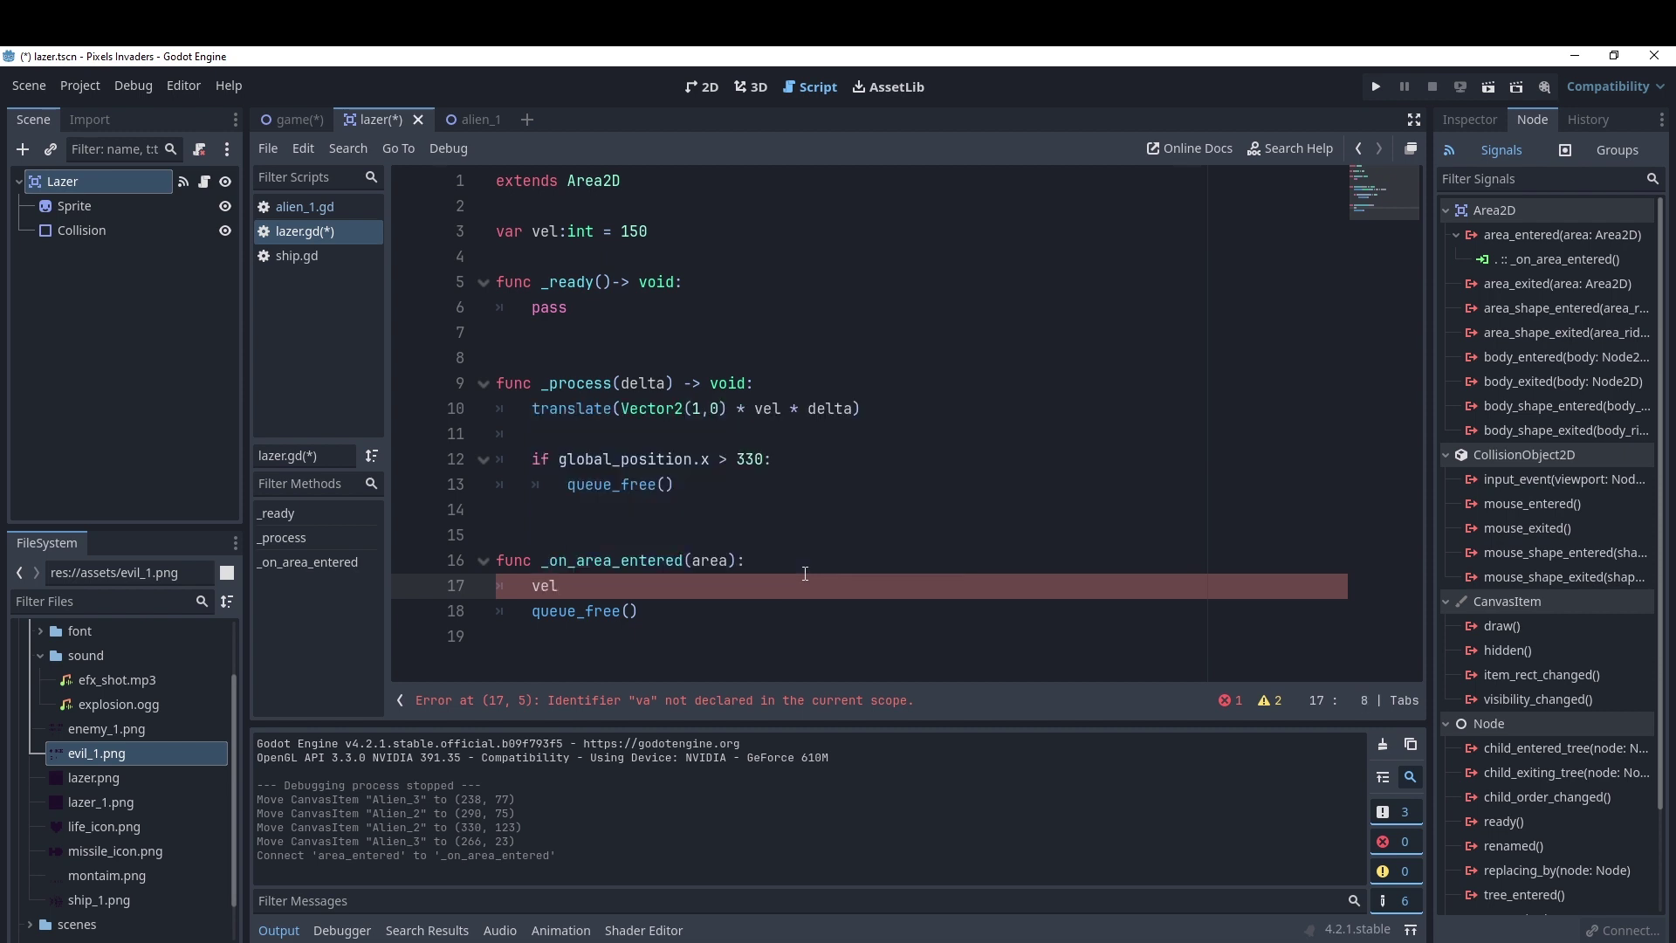
text(= )
text(0)
click(661, 624)
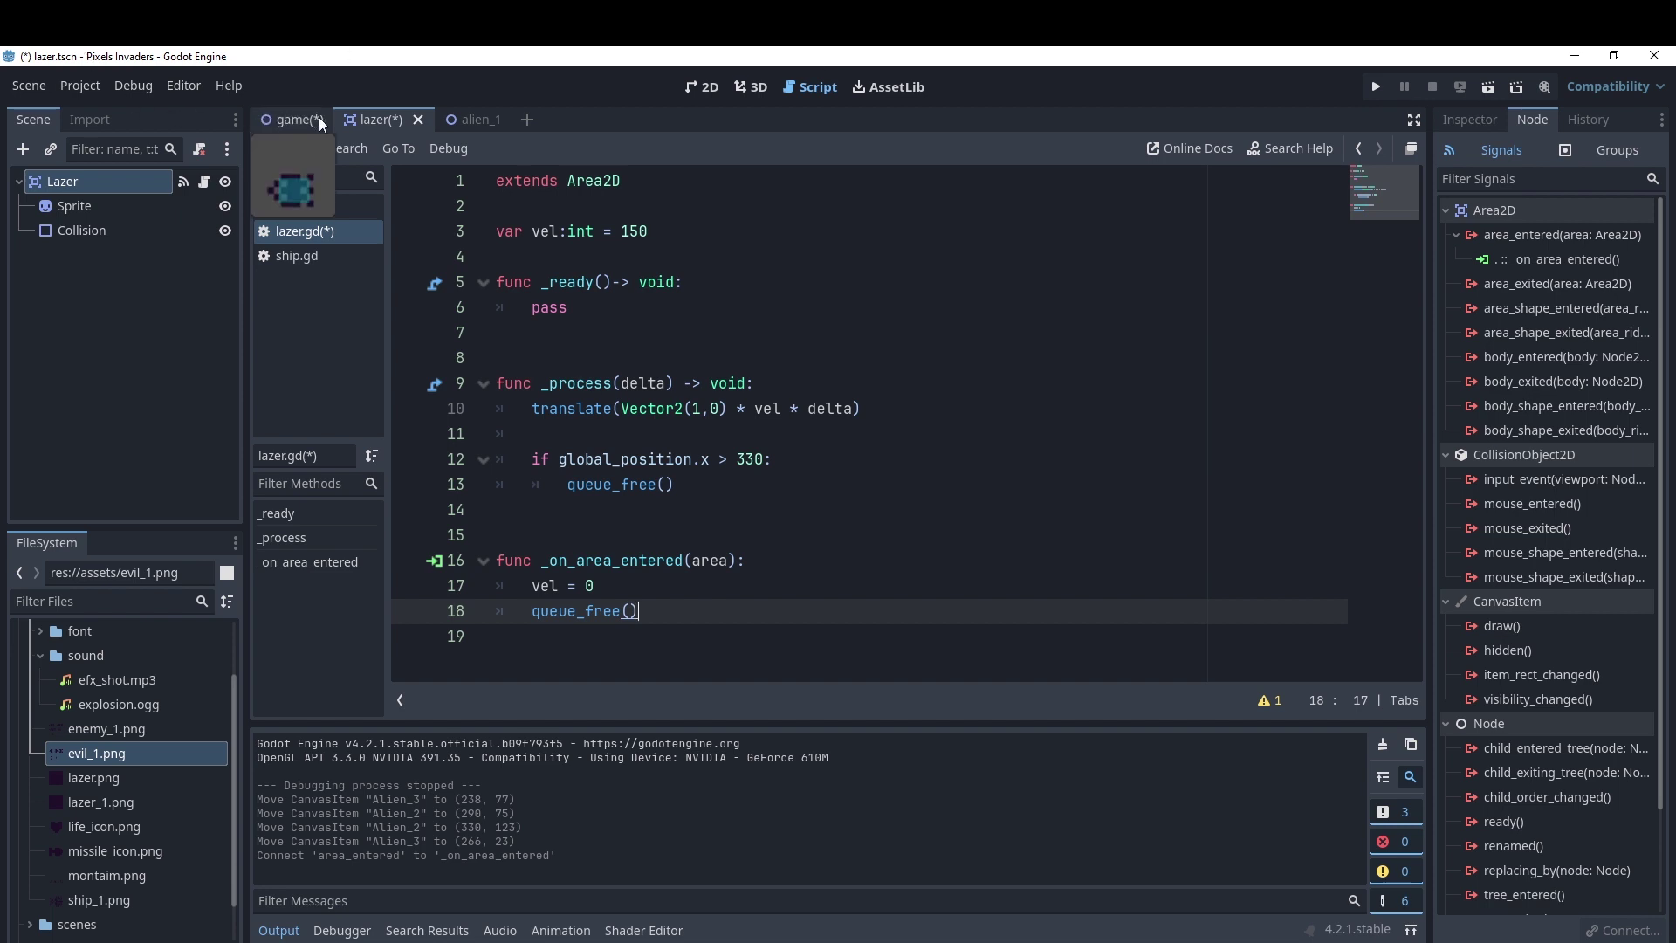
key(ctrl+s)
click(295, 120)
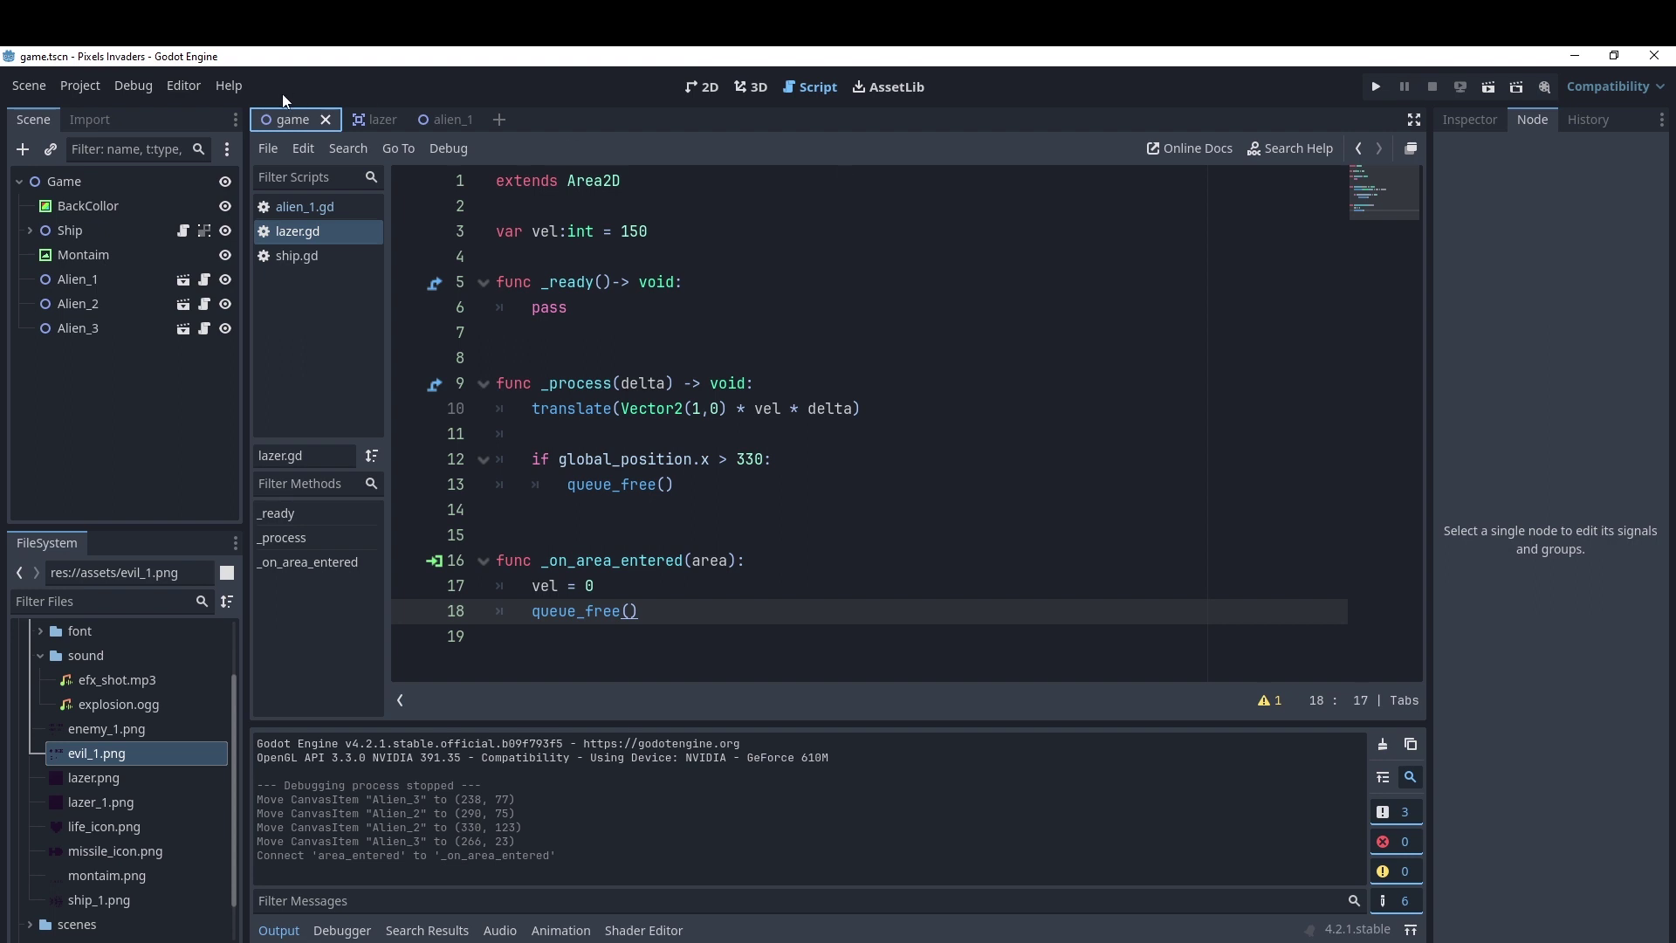
Run the scene, move the ship up and down firing two lasers, then close the game window.
click(1490, 89)
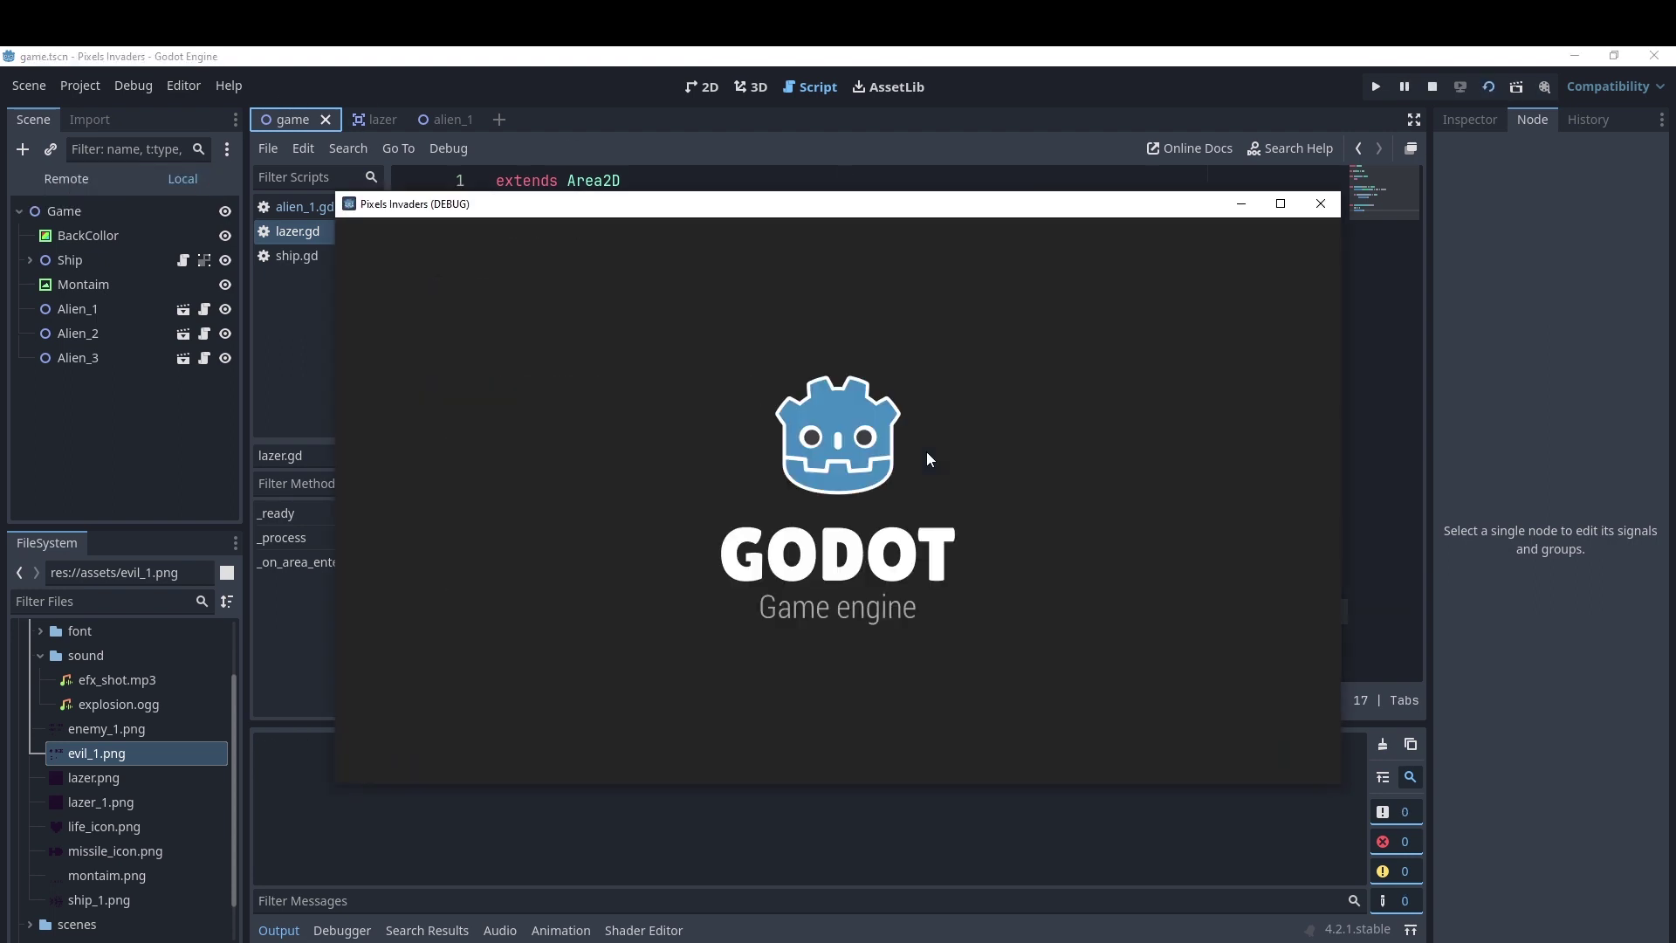
key(Up)
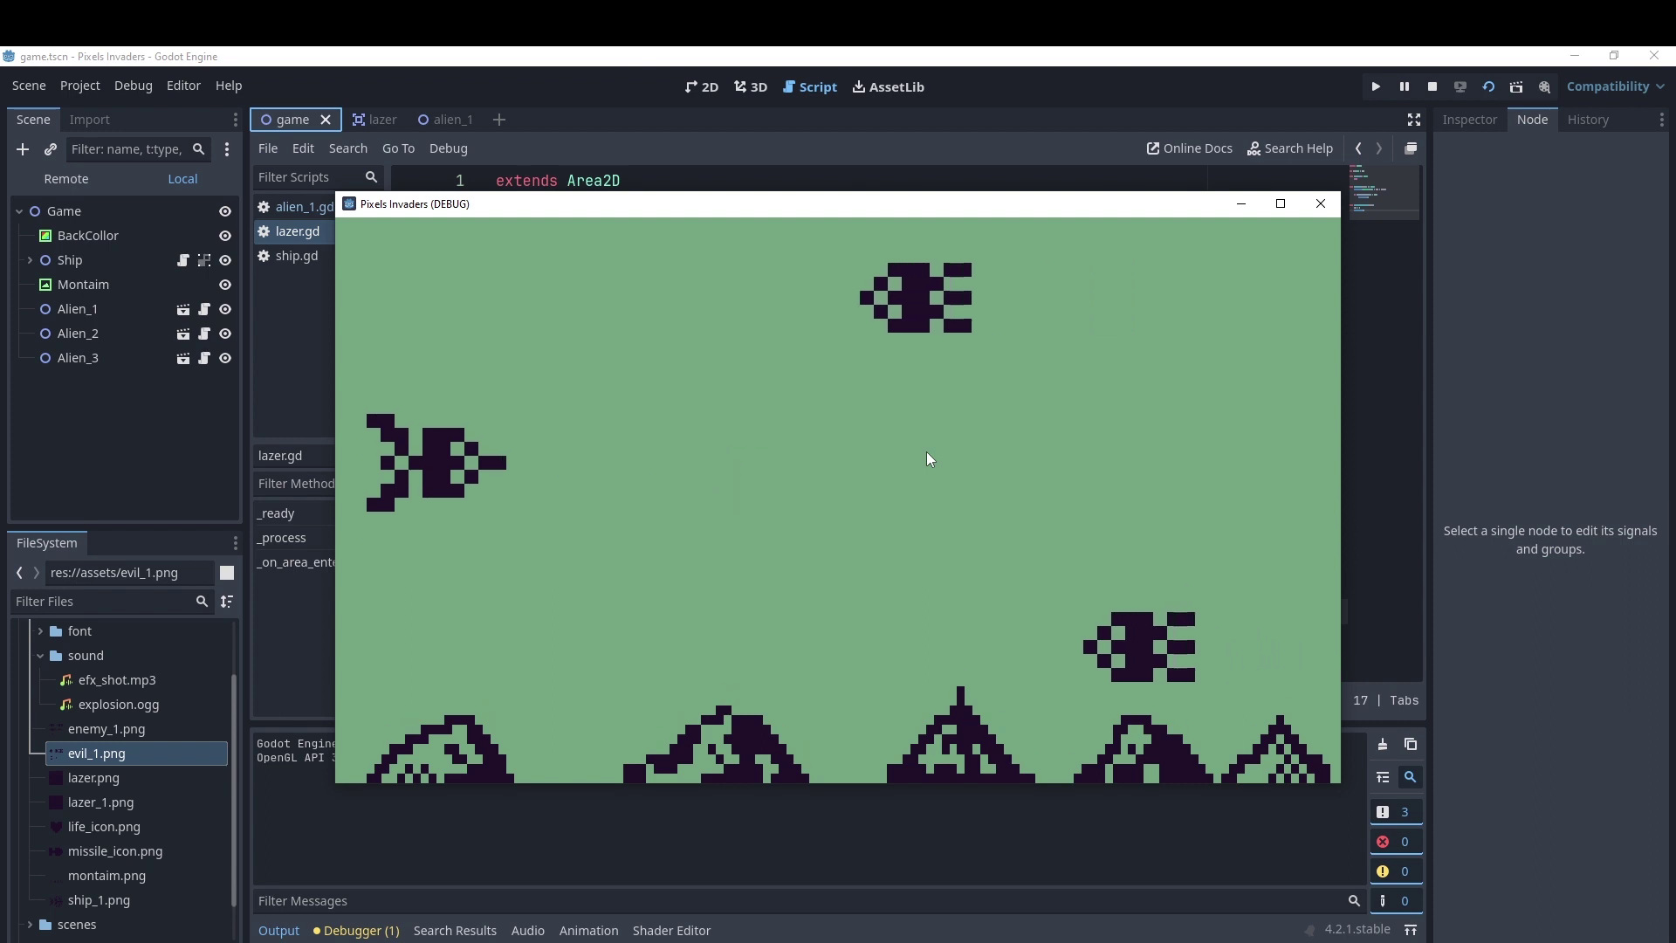
key(space)
key(Down)
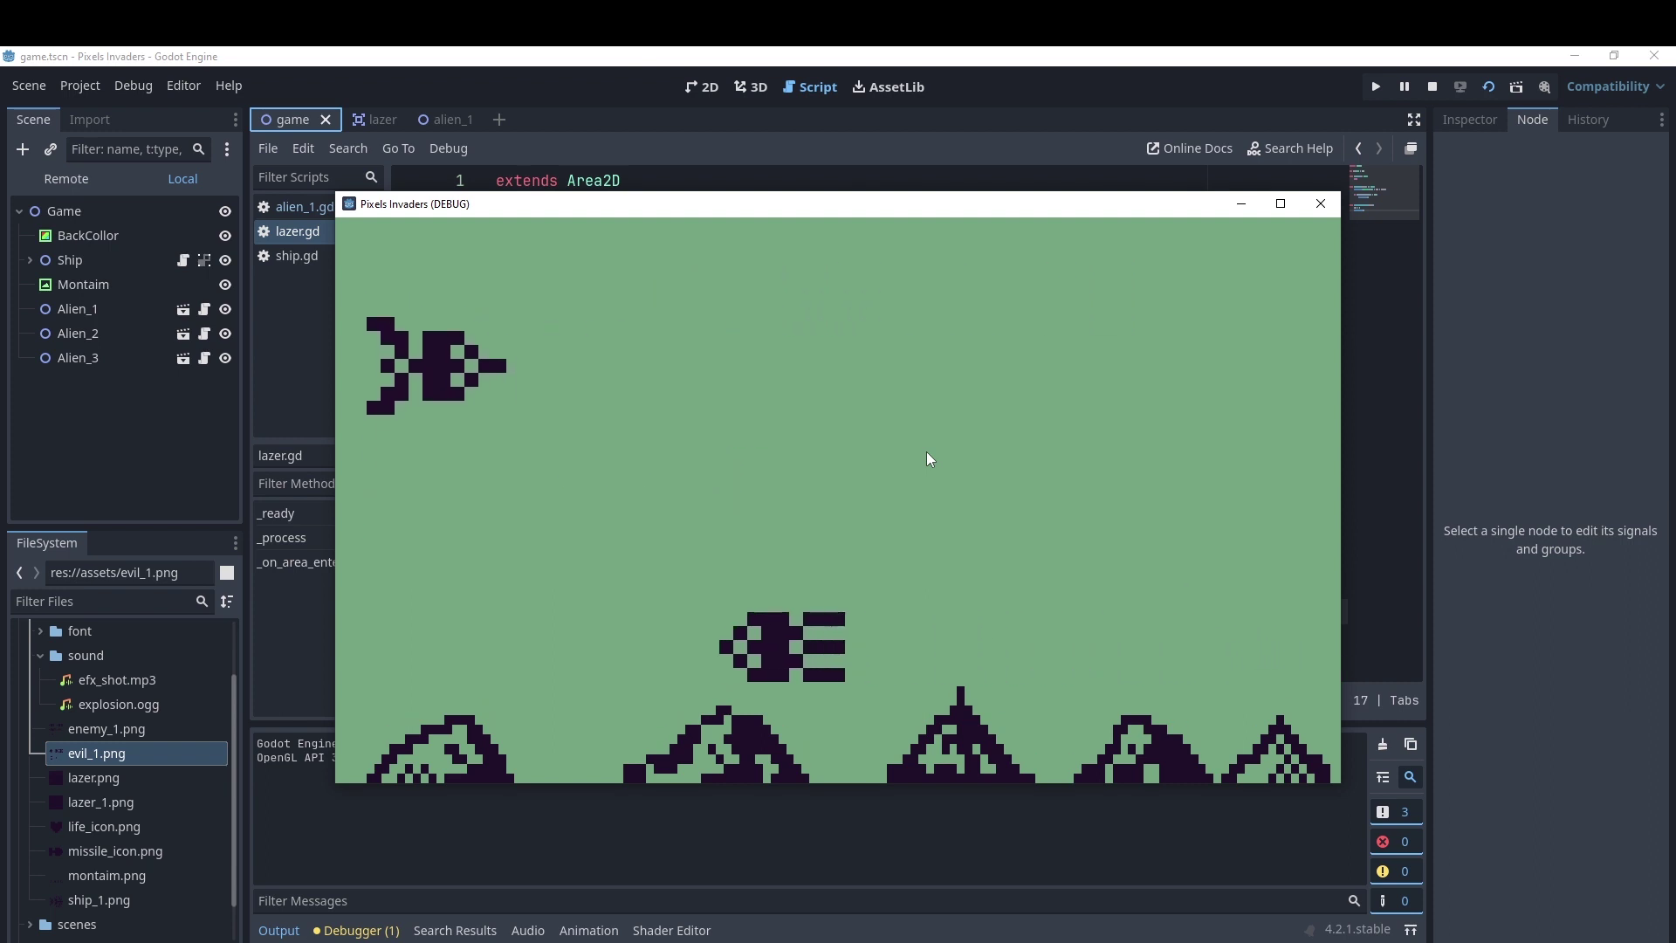
key(space)
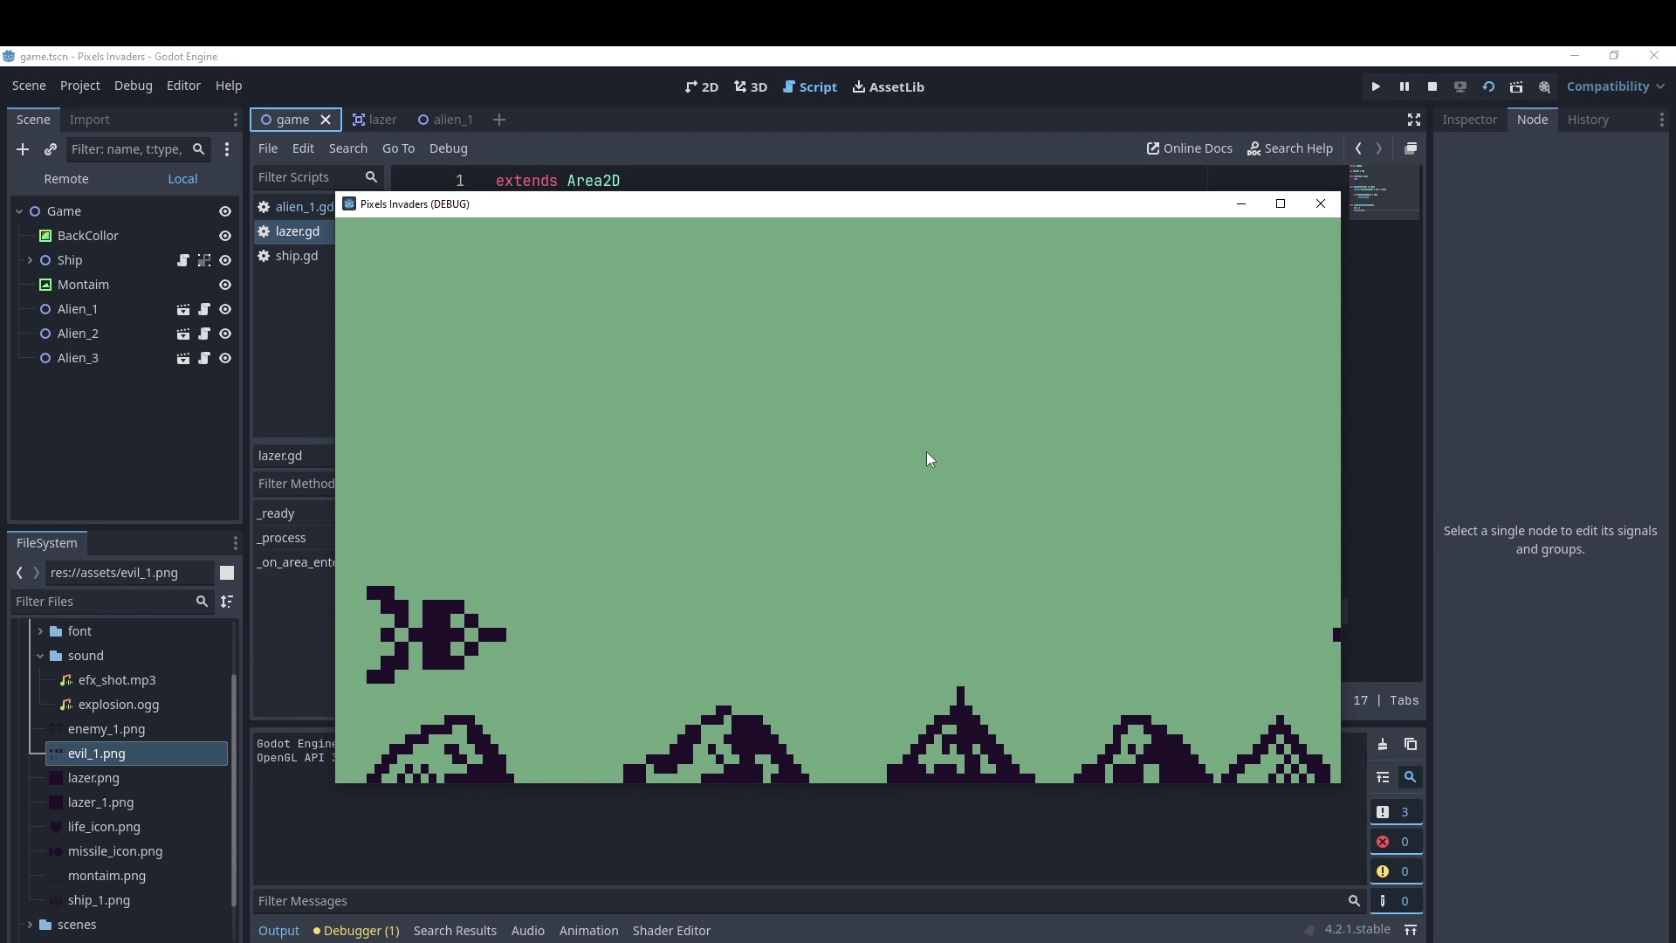
click(1321, 204)
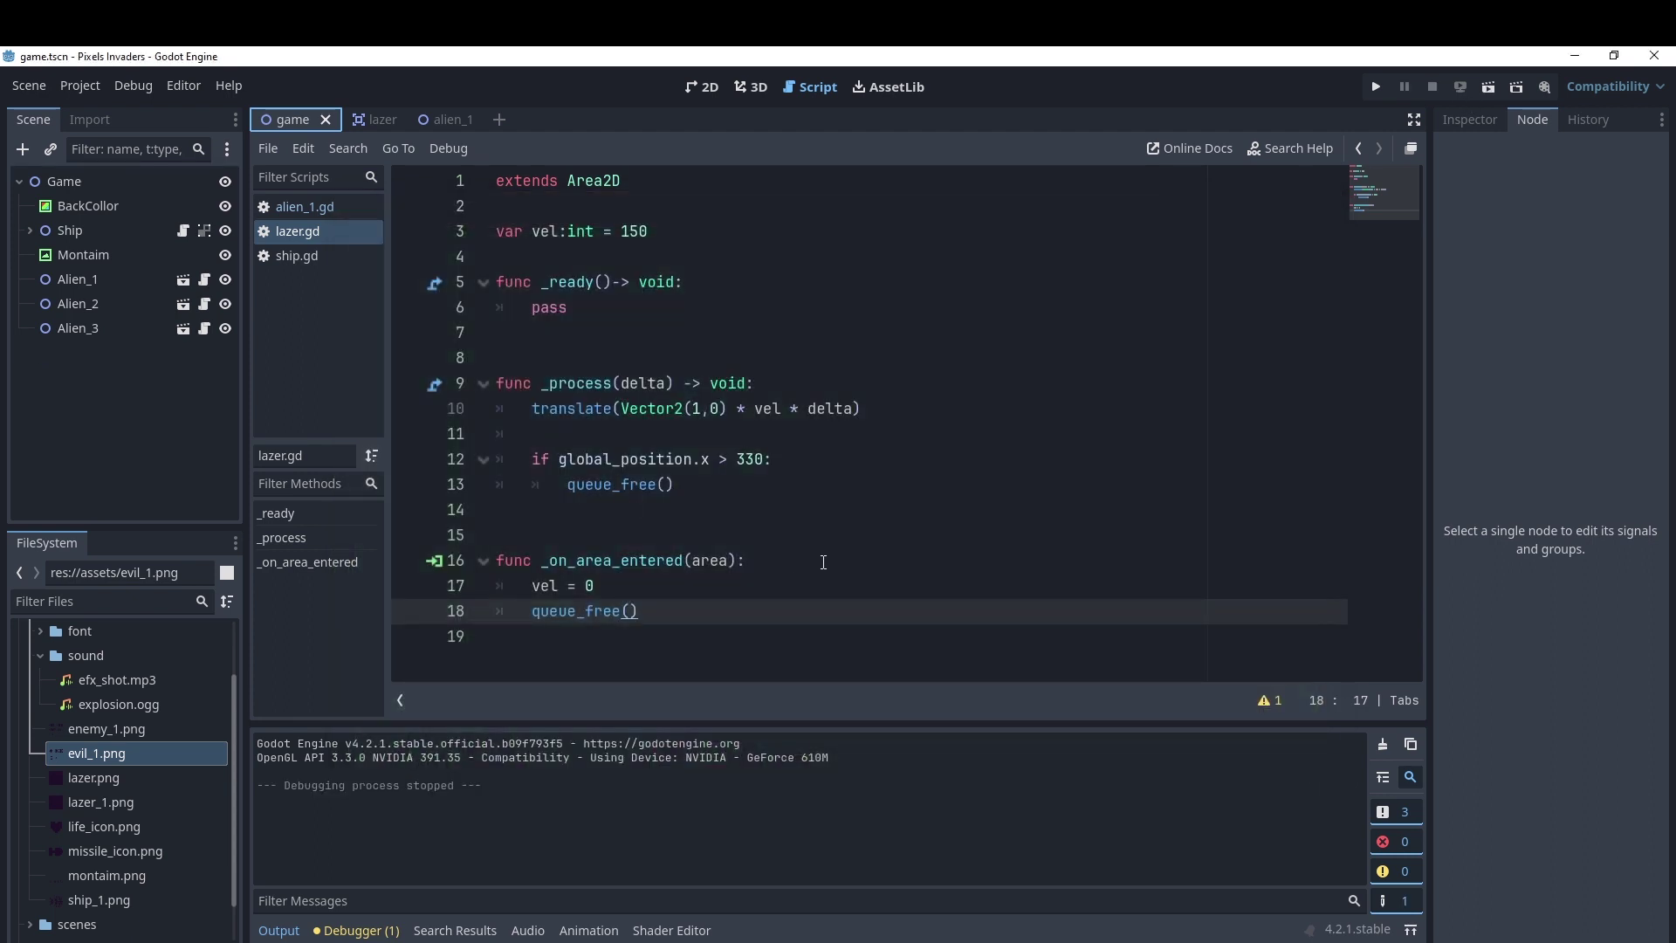
Delete blank lines 14–15 and append a 'func kill() -> void:' function that calls queue_free().
drag(496, 552, 499, 522)
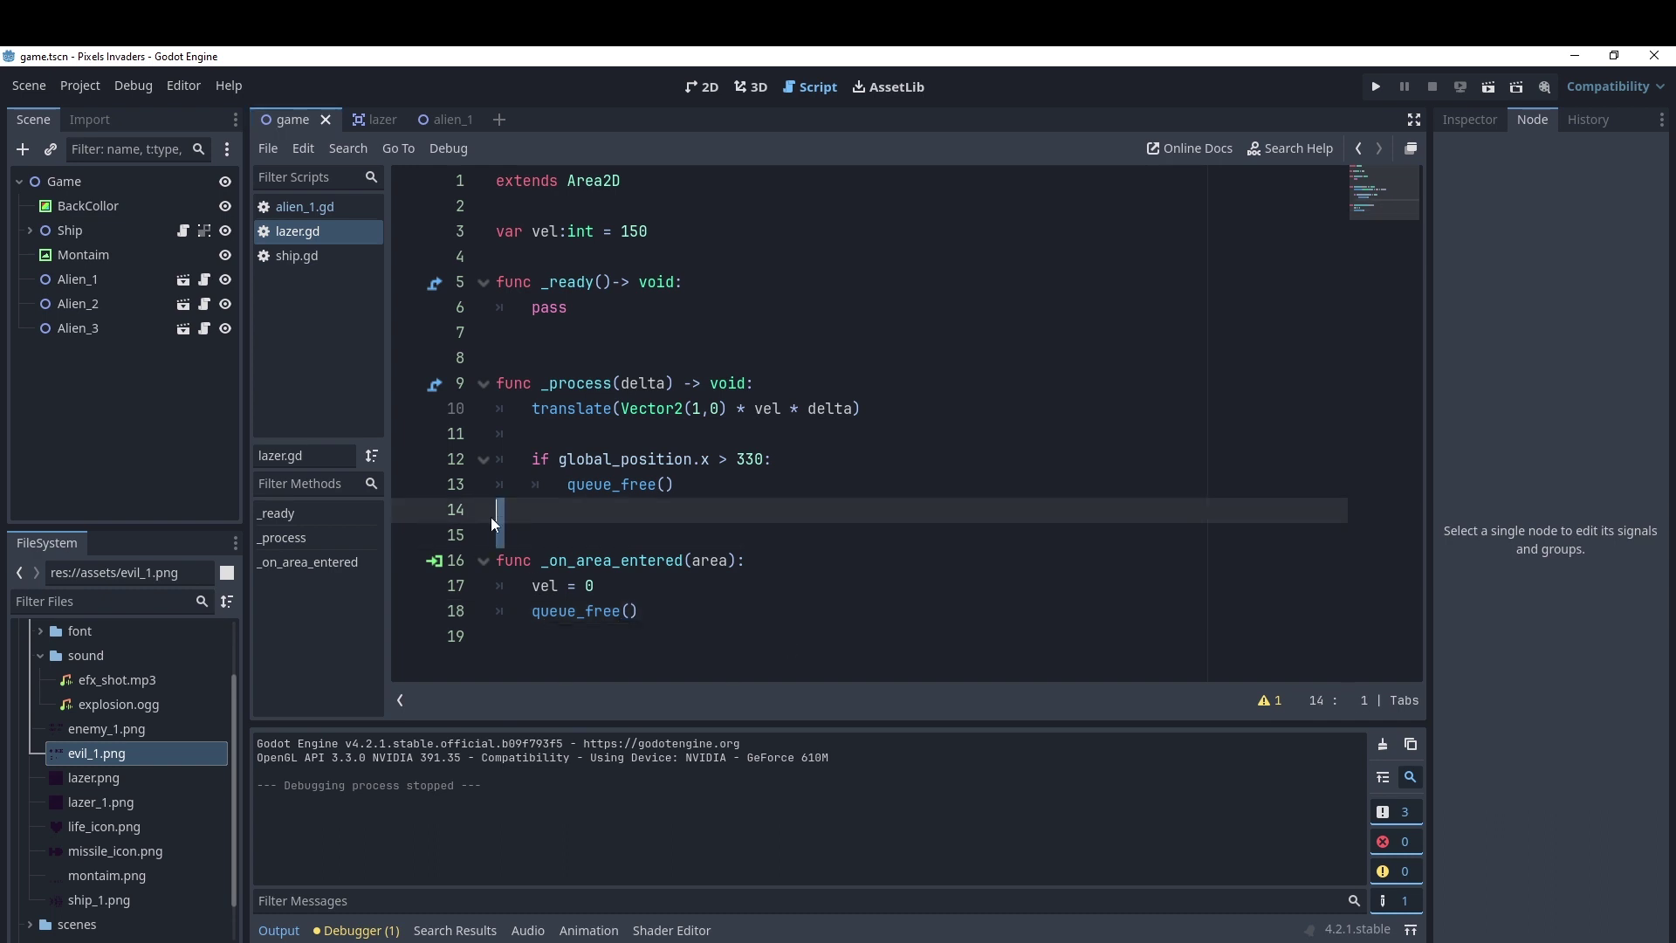
key(BackSpace)
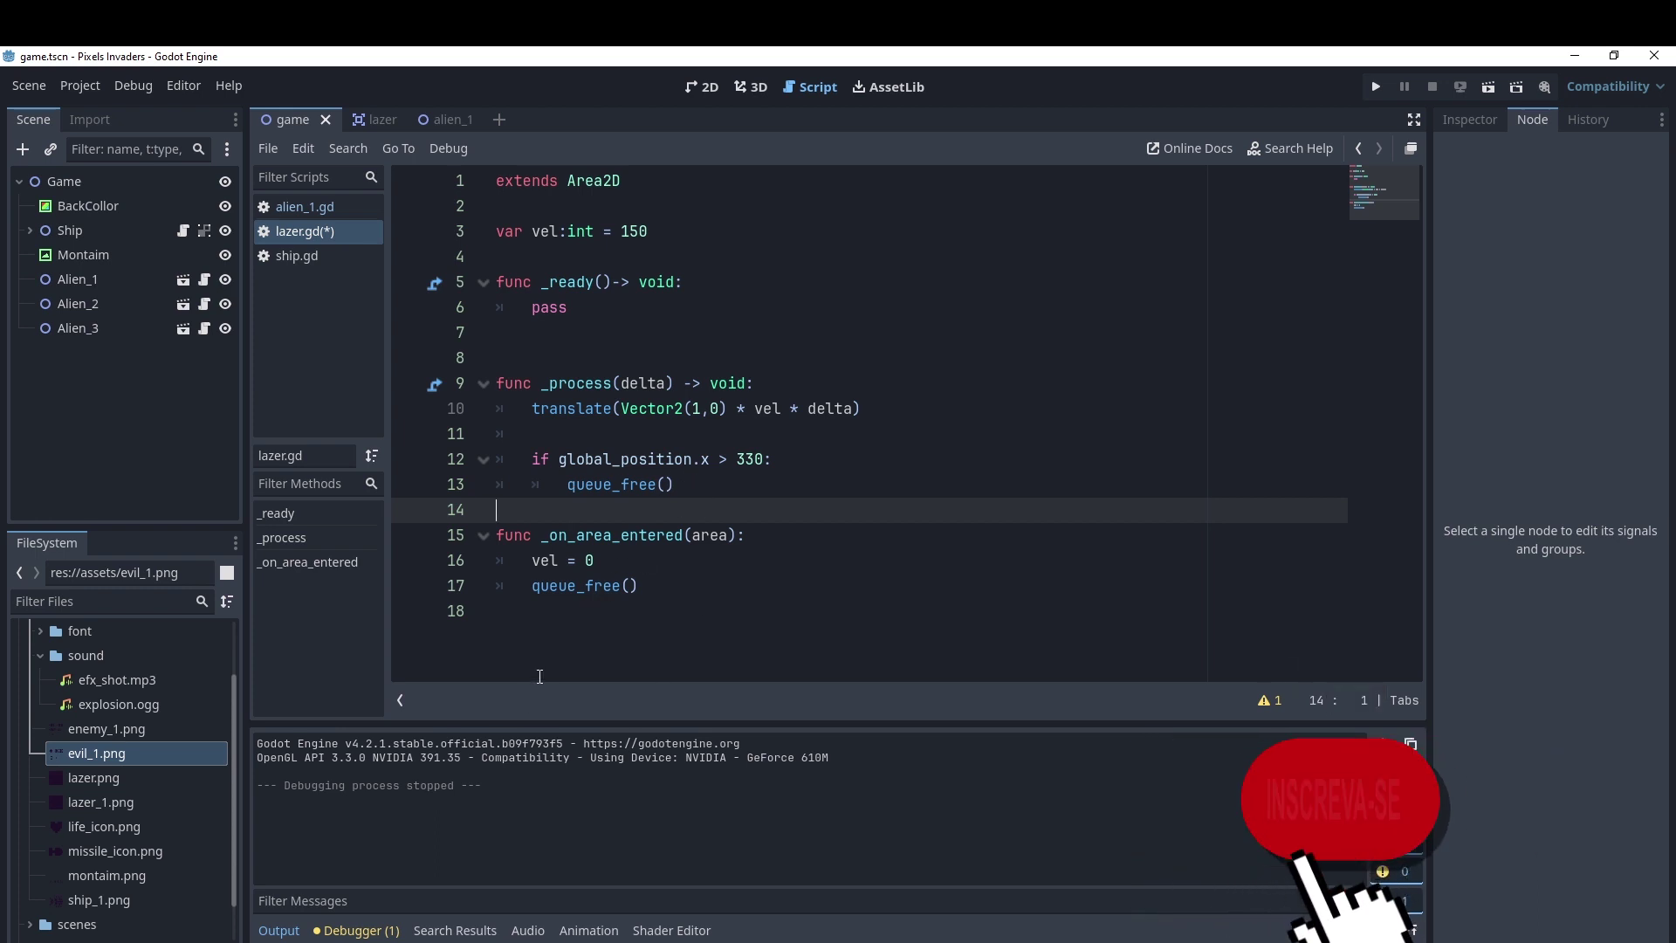
click(551, 638)
key(Return)
text(func kill)
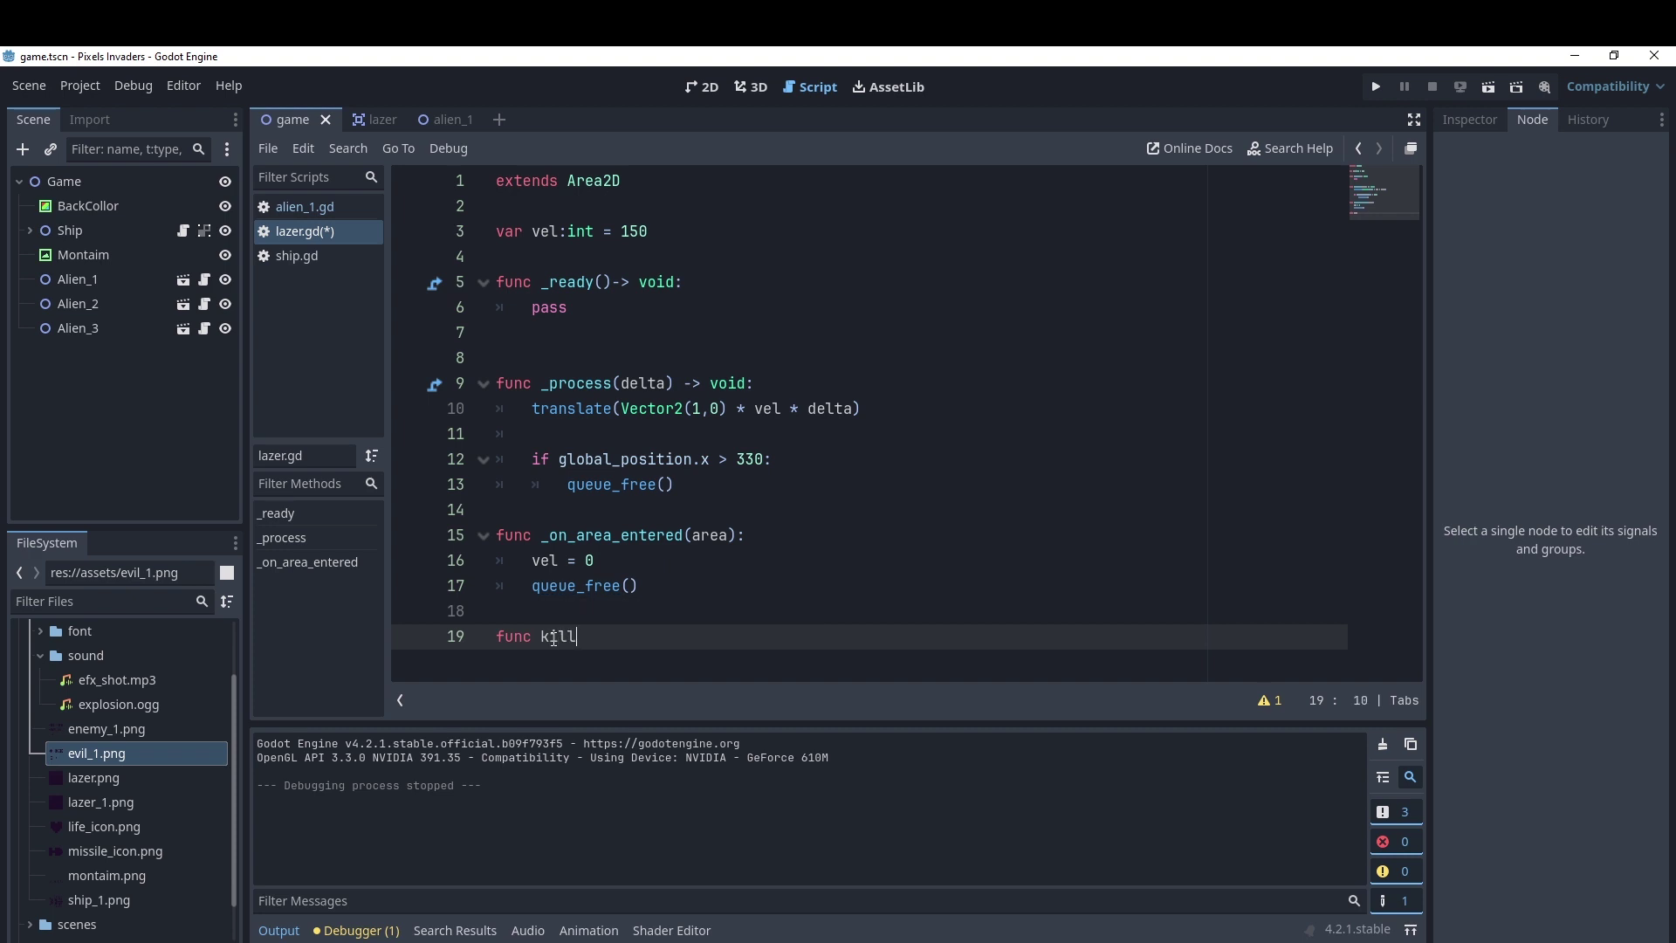
text(() -)
text(> )
text(void)
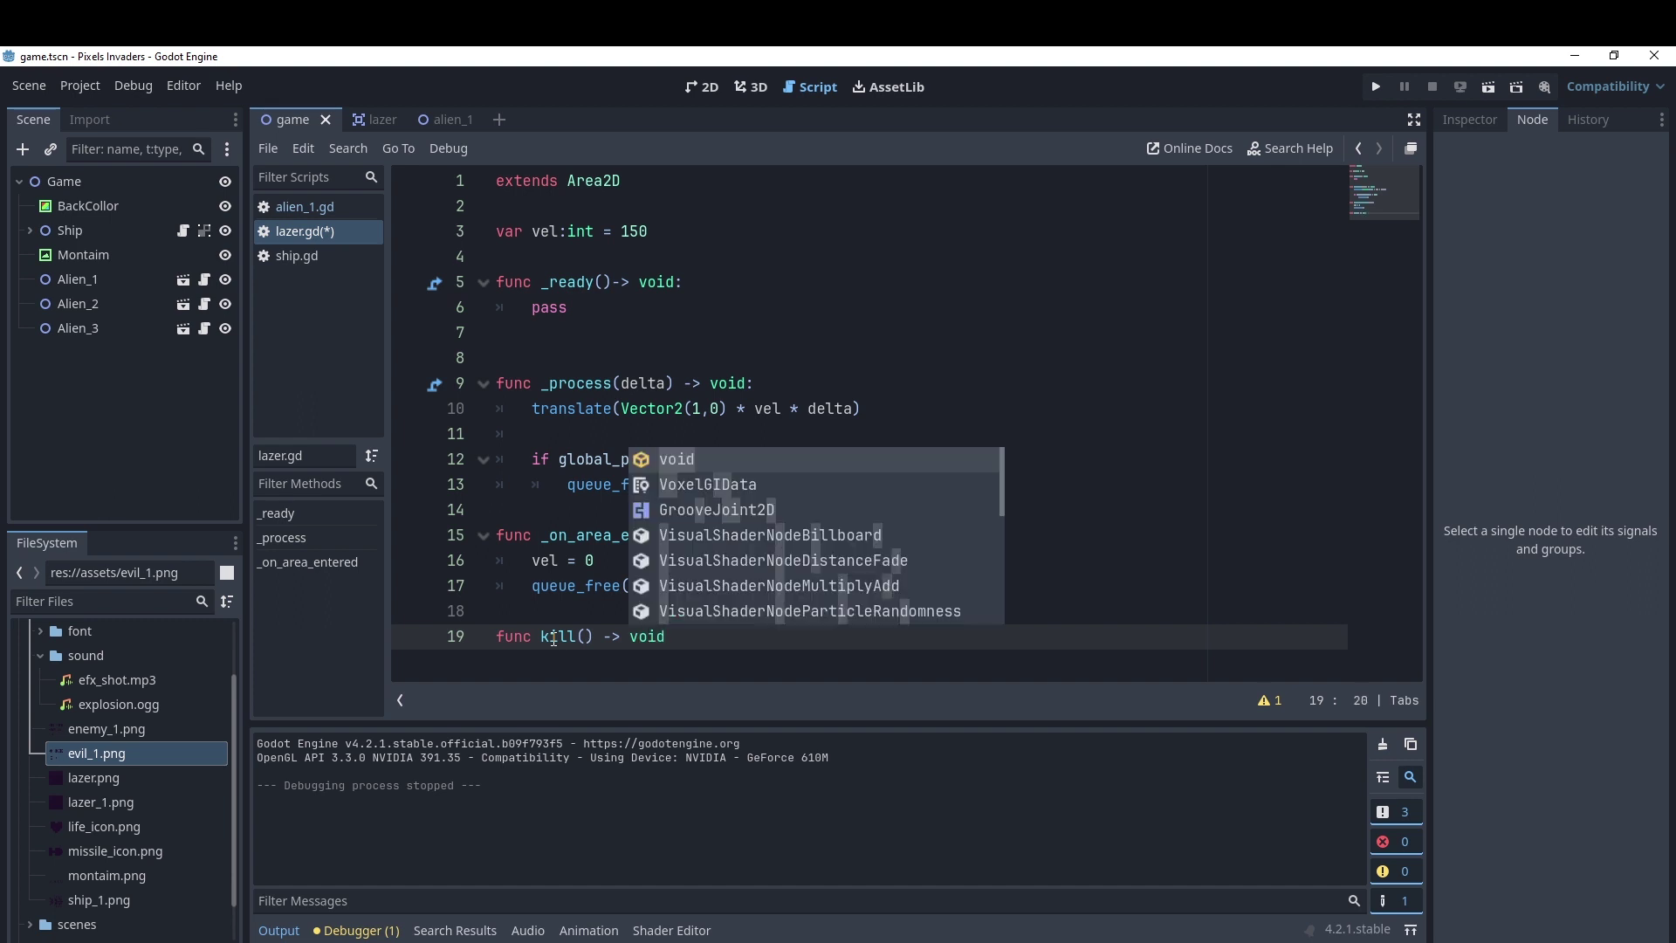
text(:)
key(Return)
text(que)
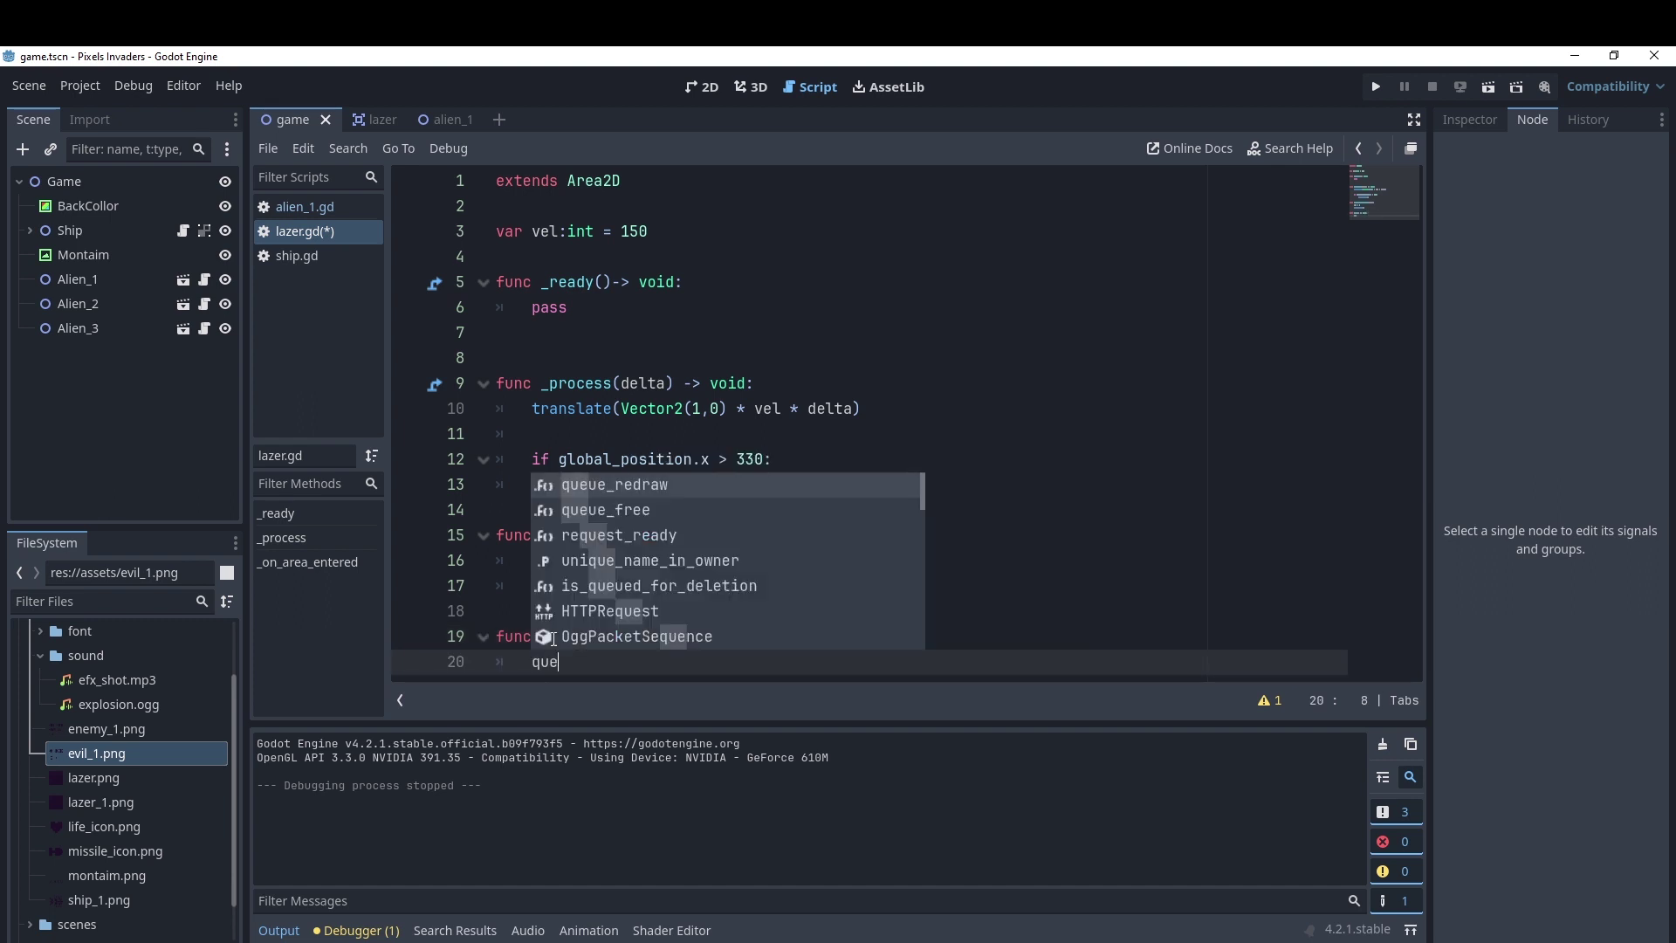
key(Down)
key(Return)
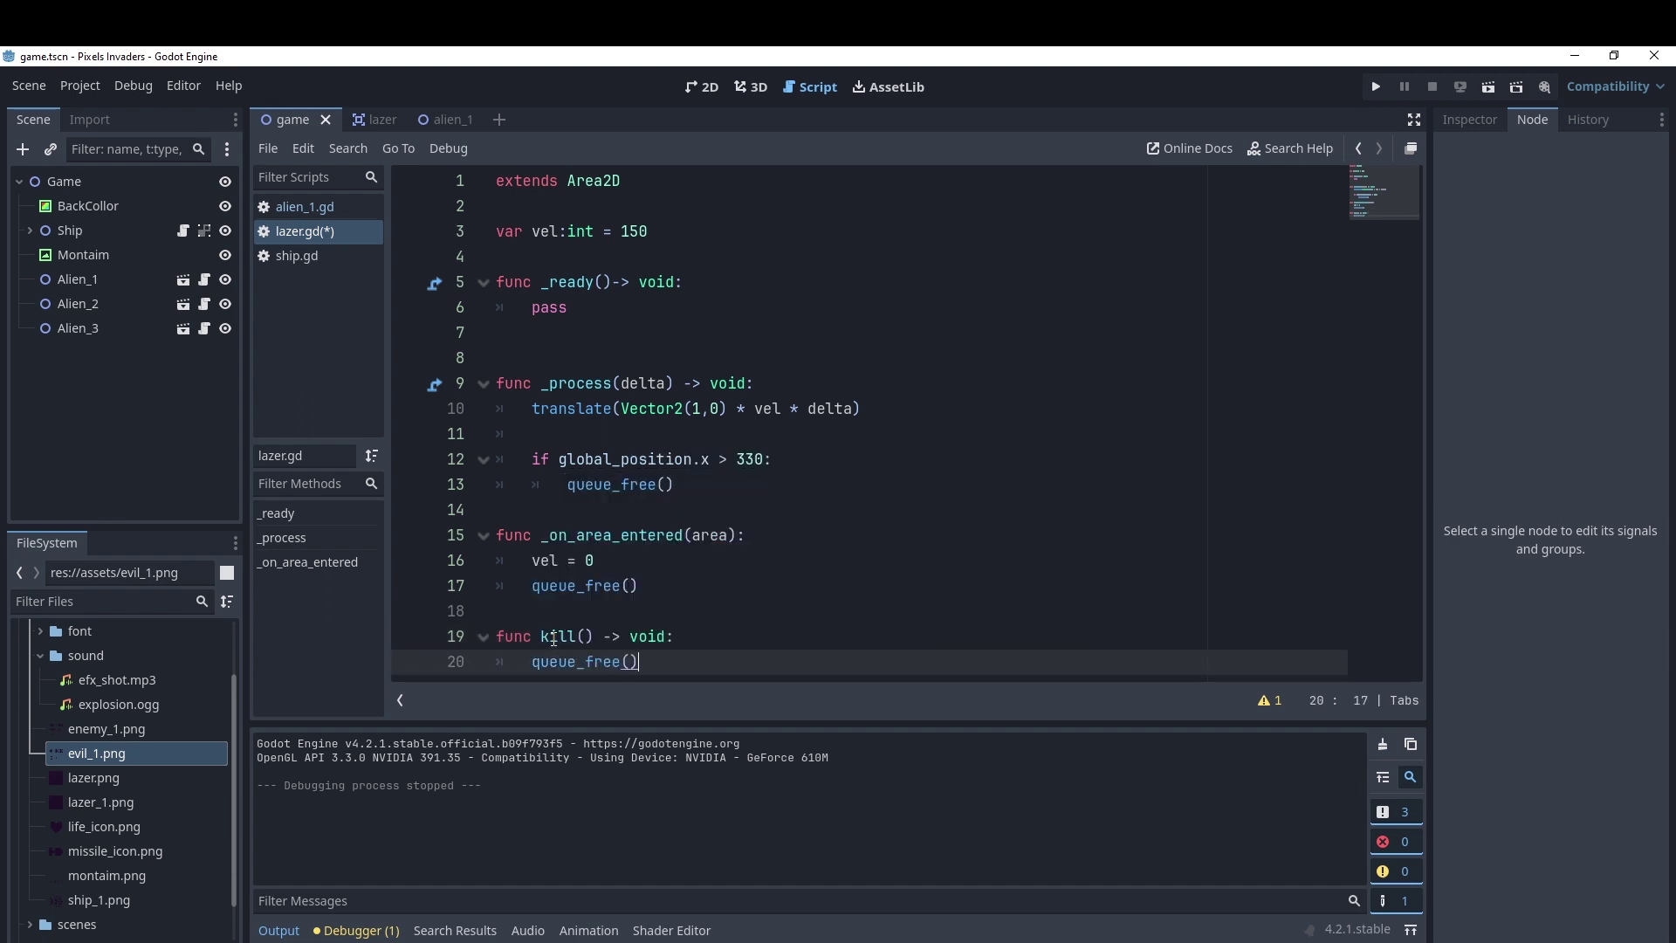
Replace the queue_free() calls on lines 17 and 13 with kill() and hide the output log.
drag(664, 588, 534, 592)
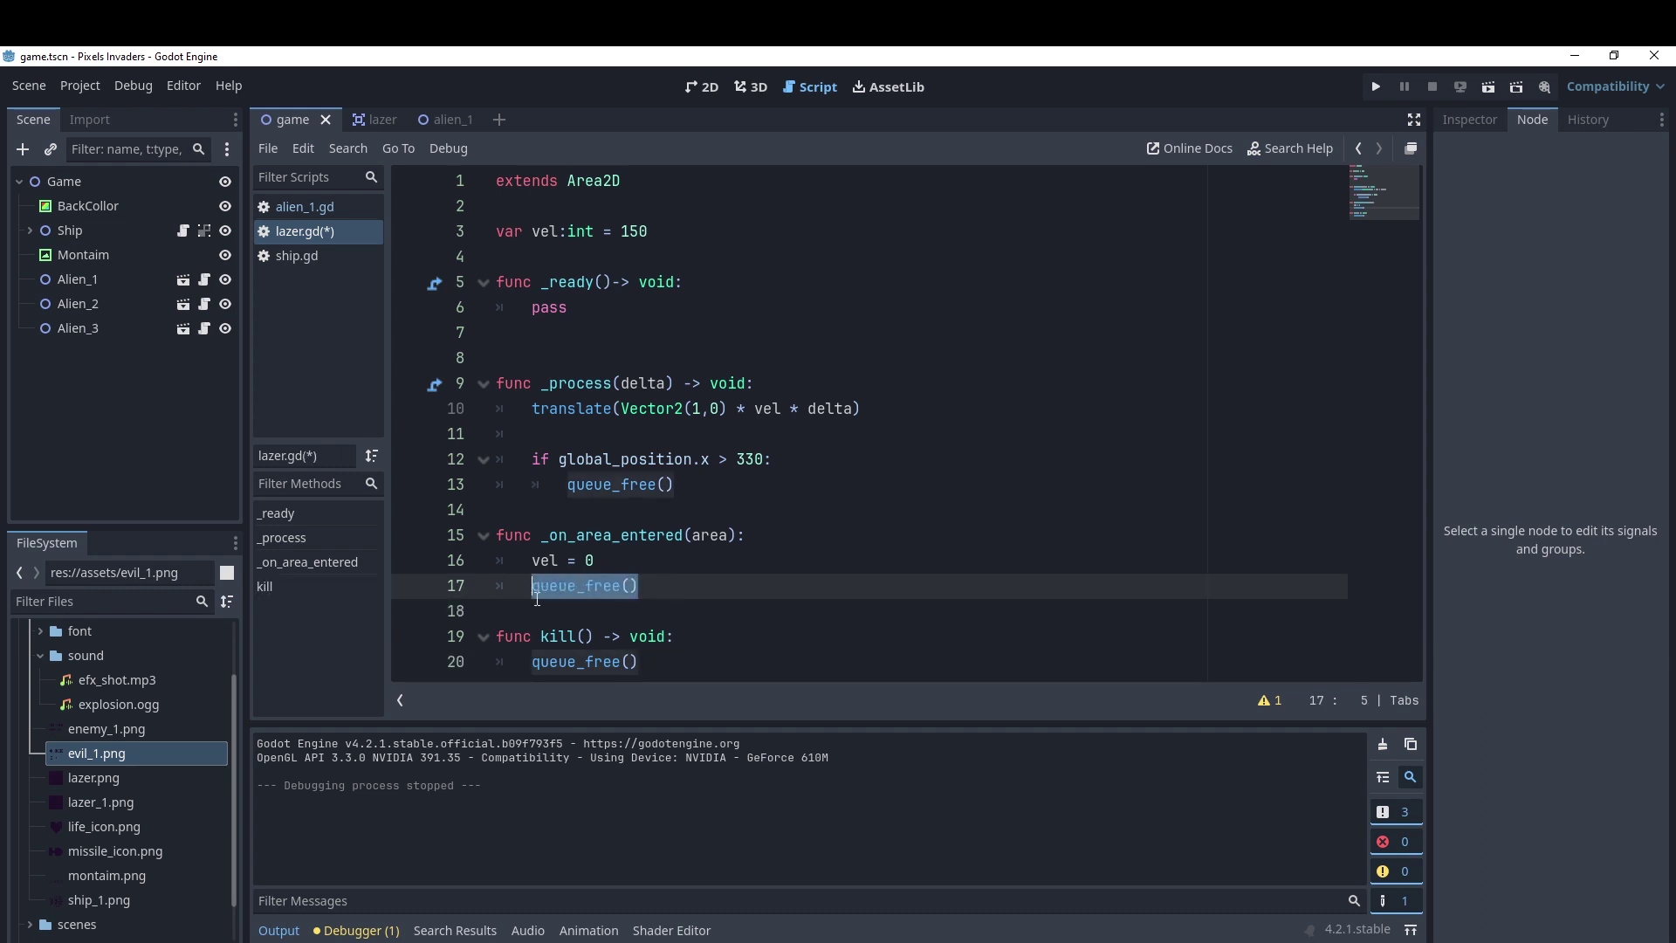
text(ki)
key(Return)
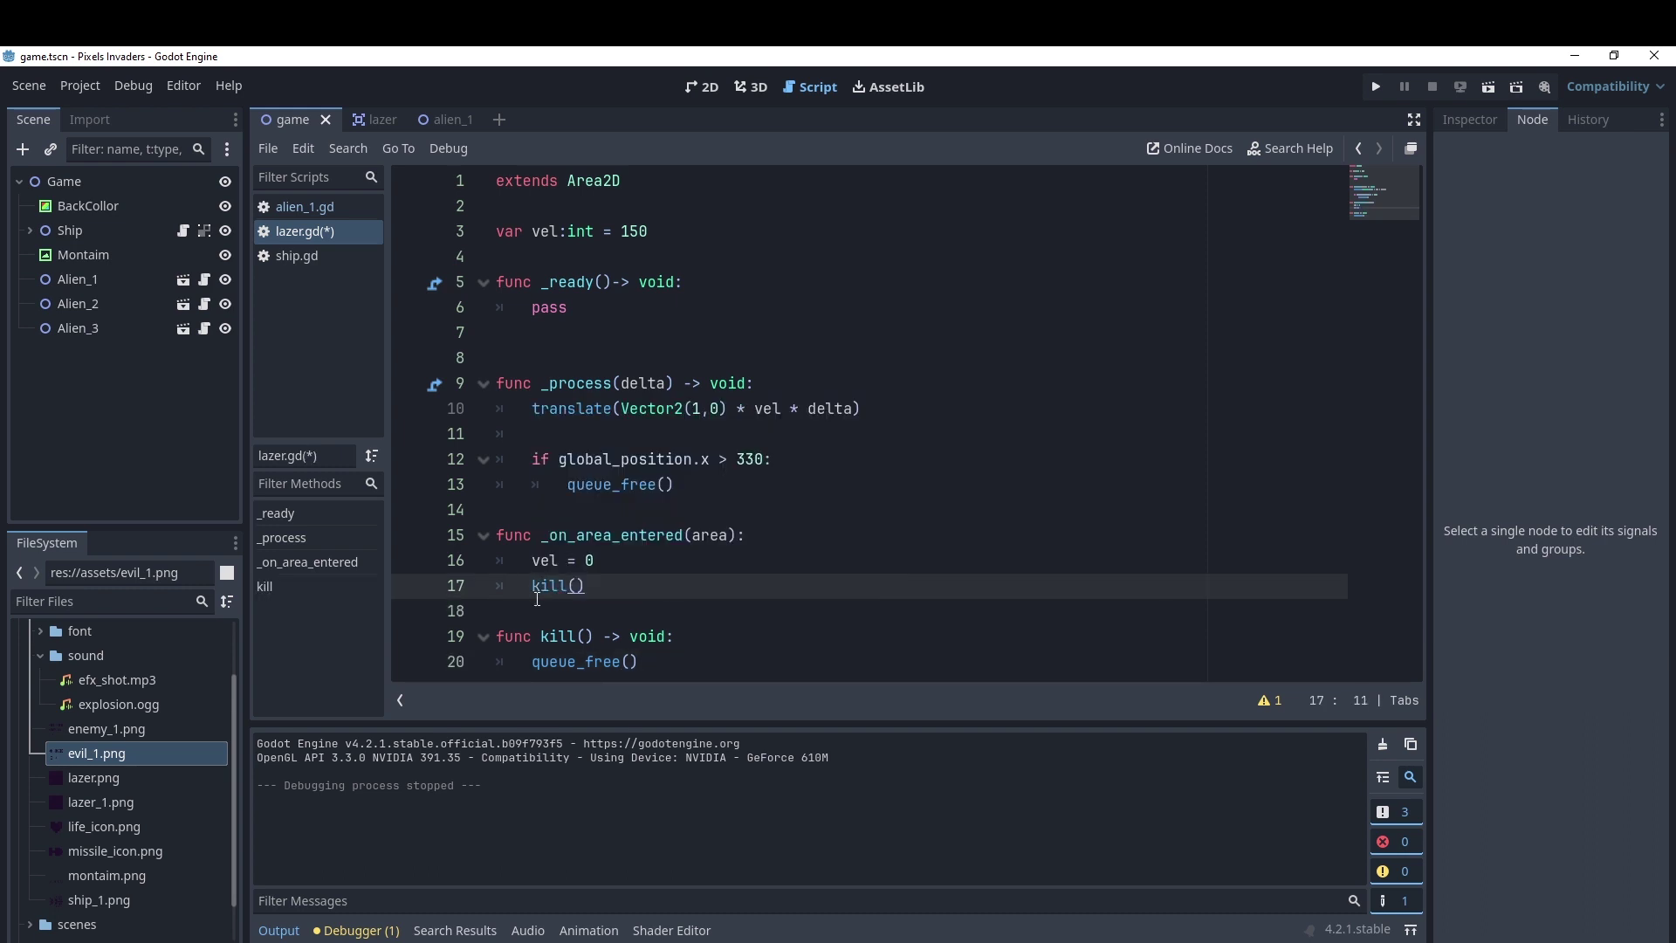
drag(675, 485, 570, 487)
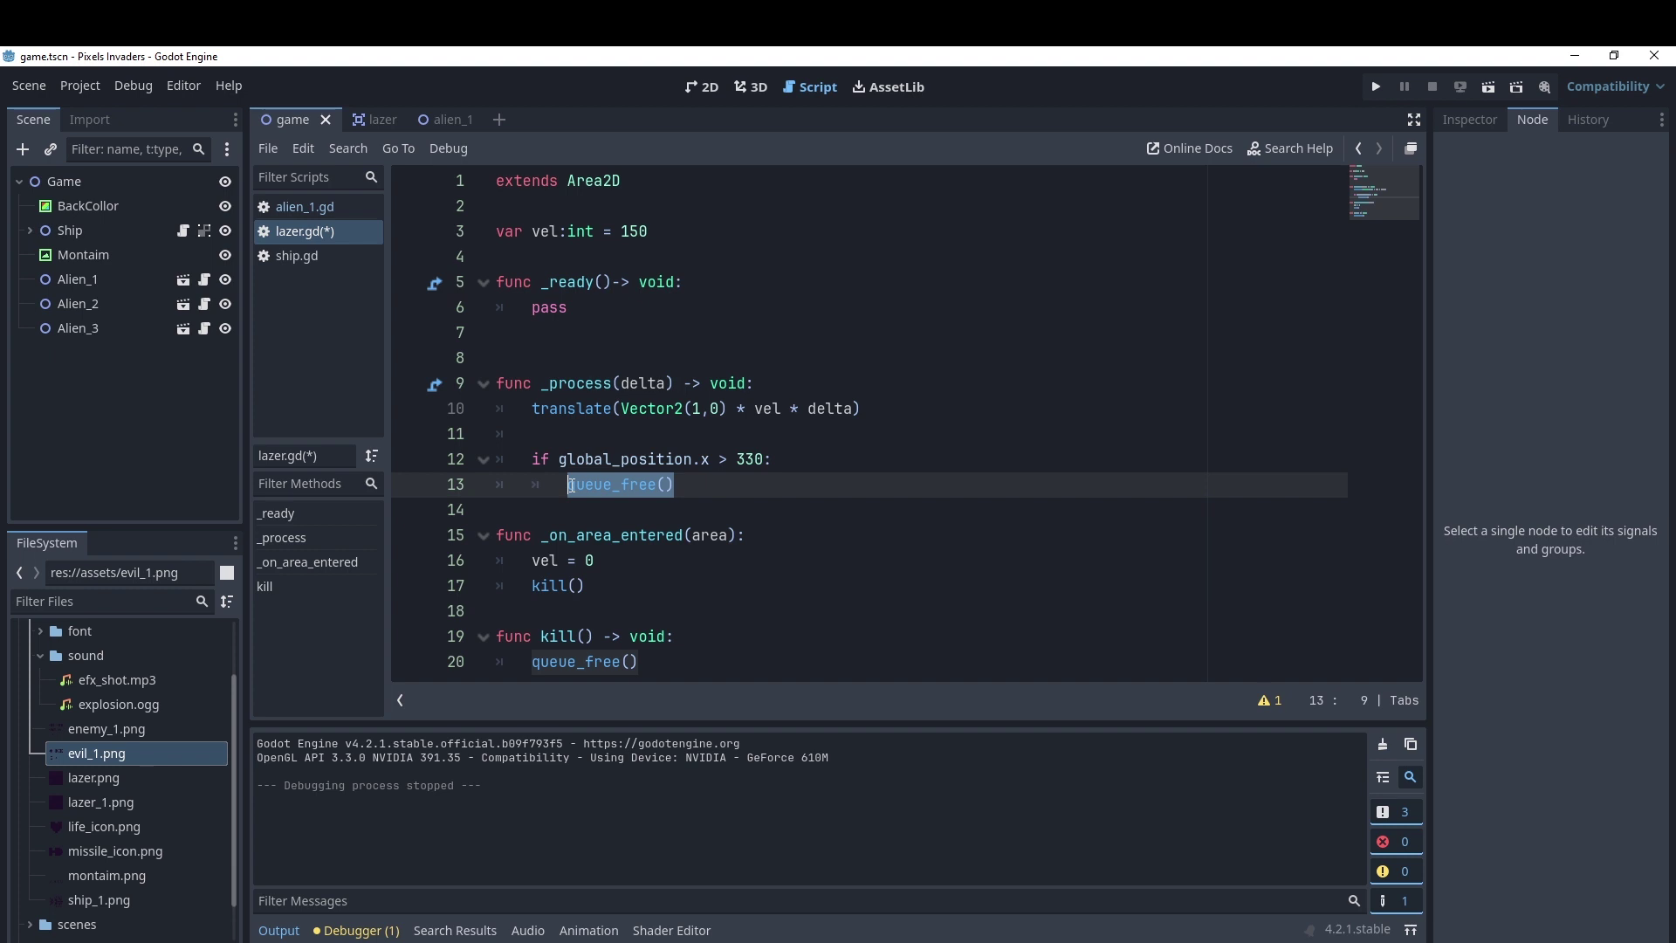
text(kil)
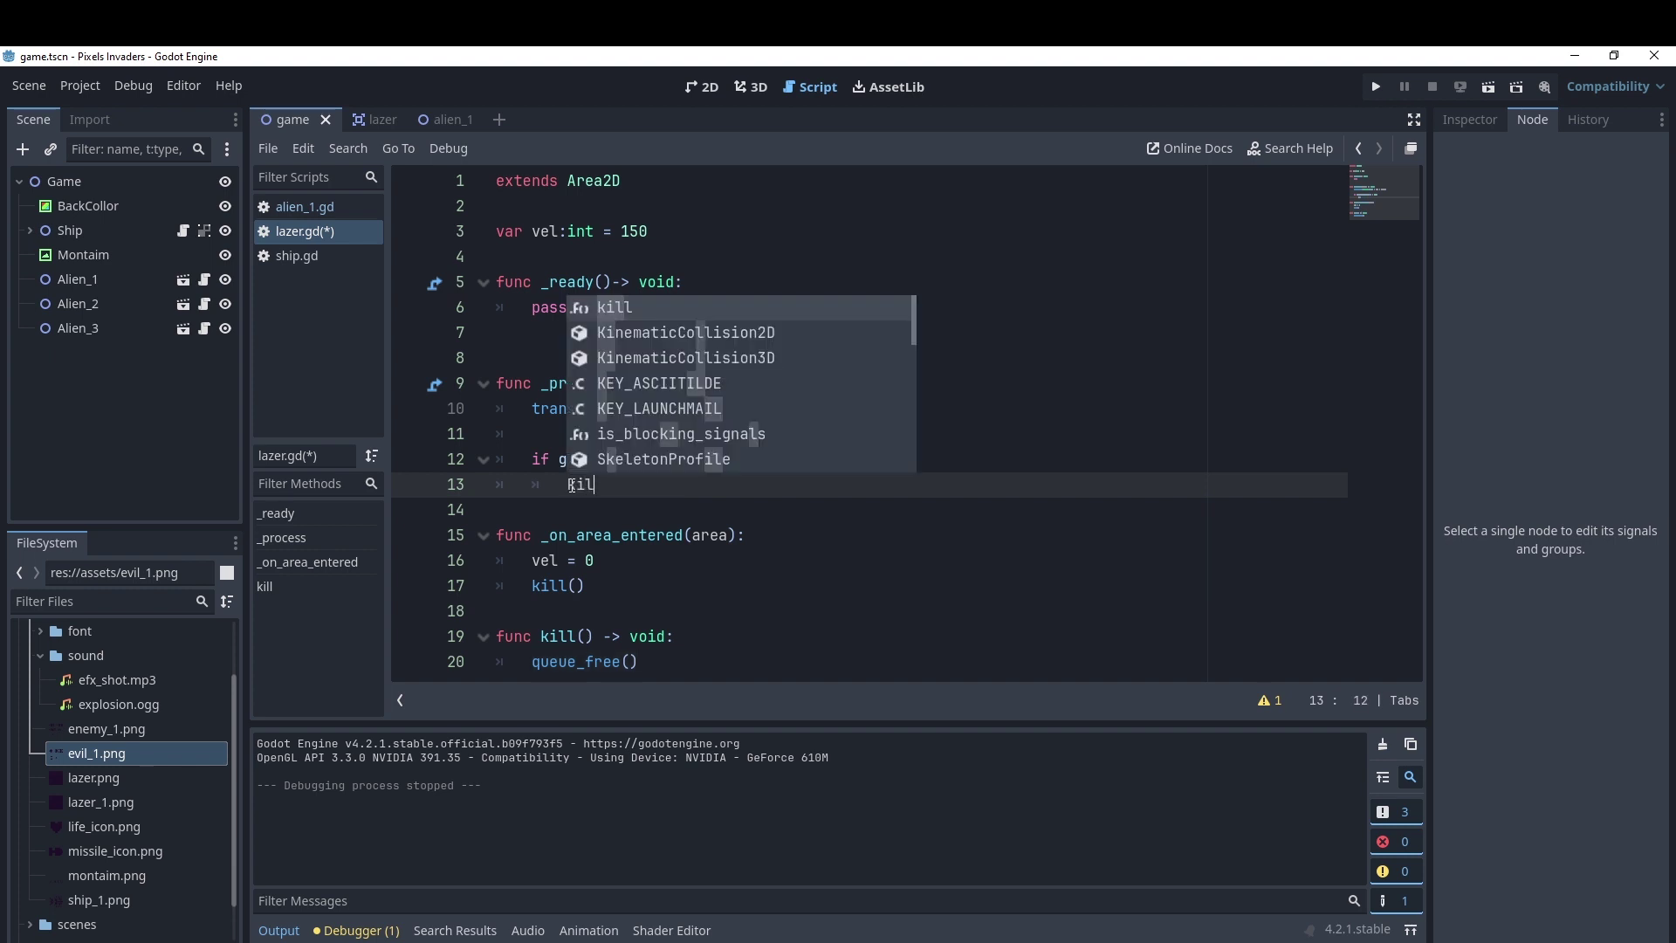
key(Return)
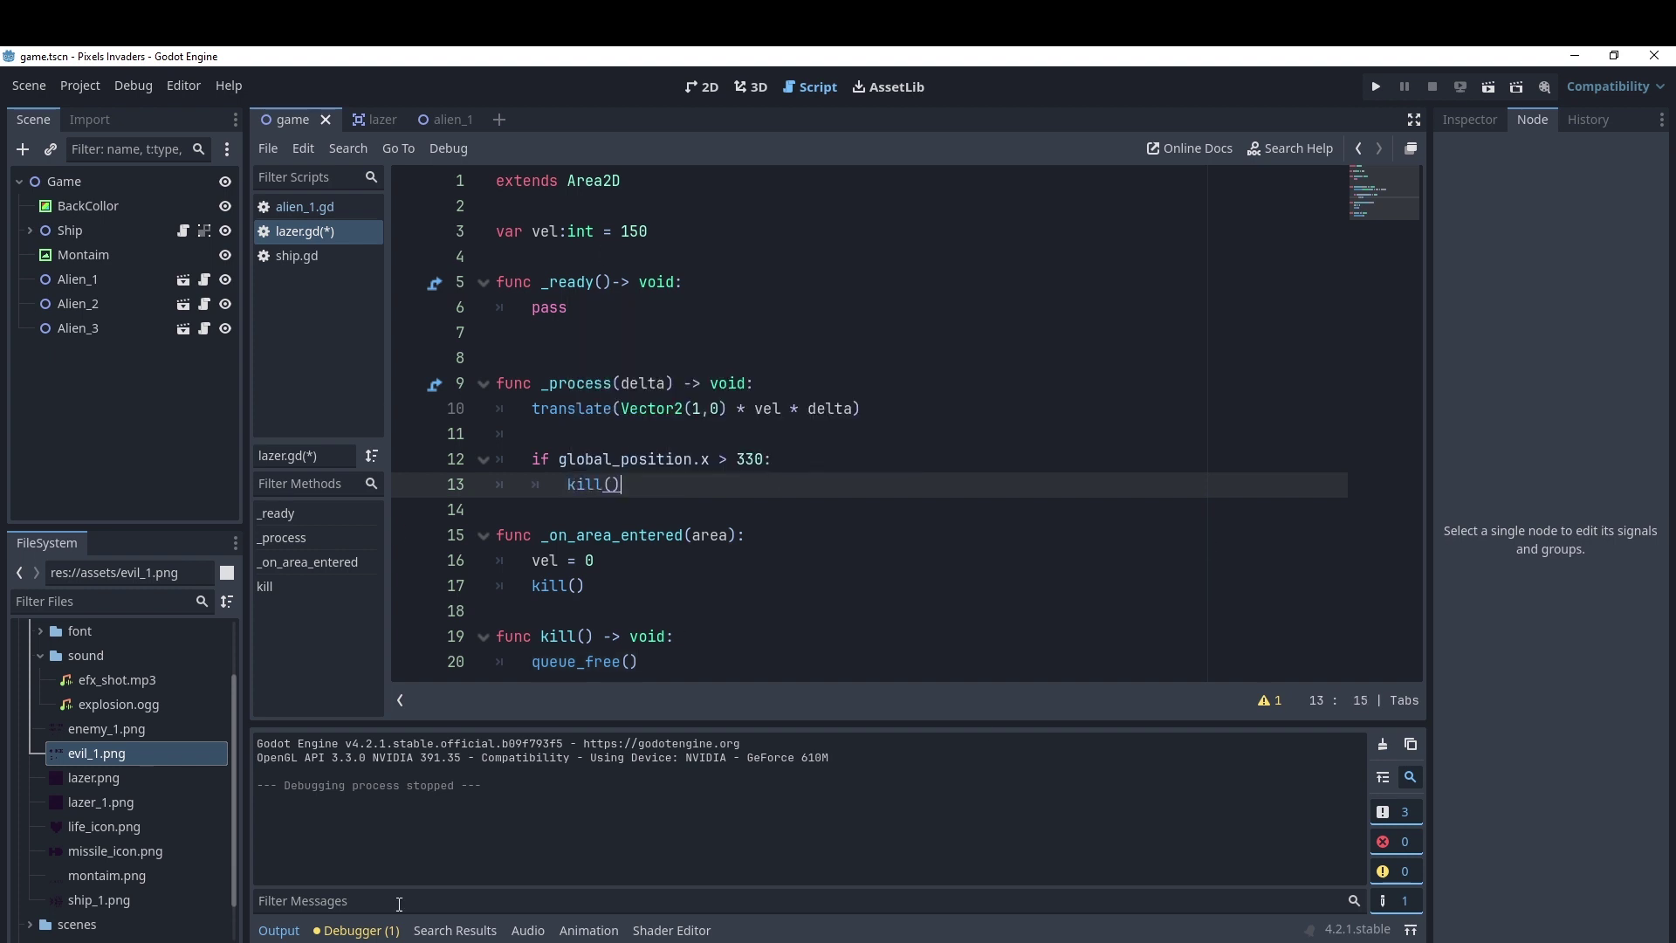
click(288, 931)
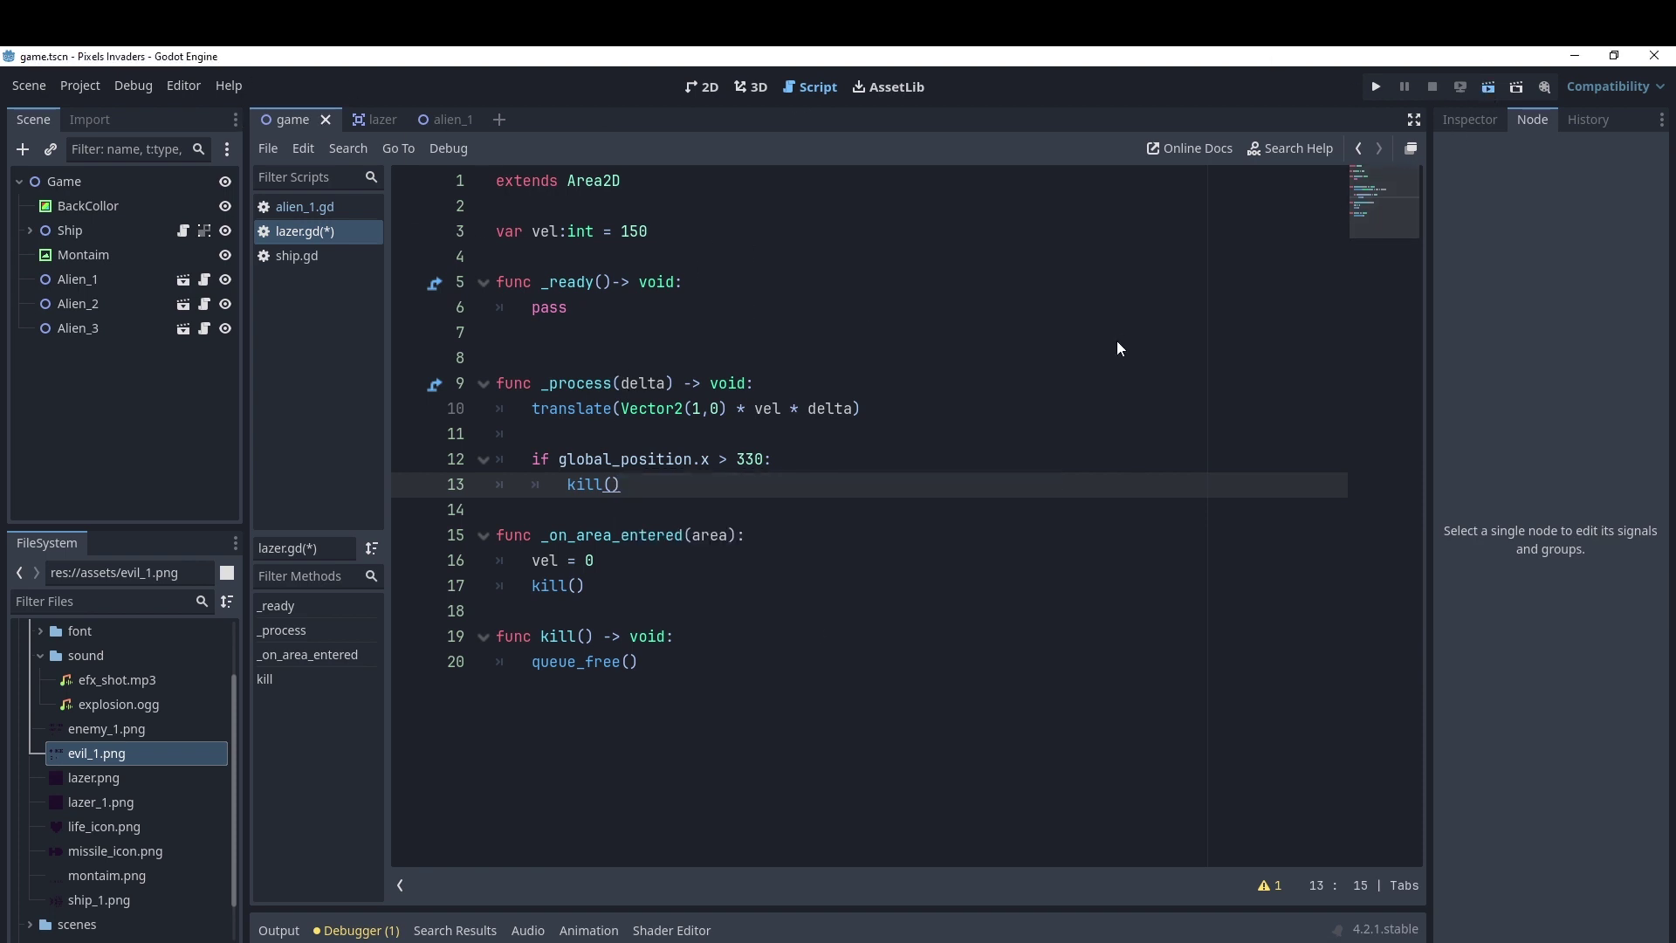
Save and run the scene with F6, move the ship up and down, then close the game.
key(F6)
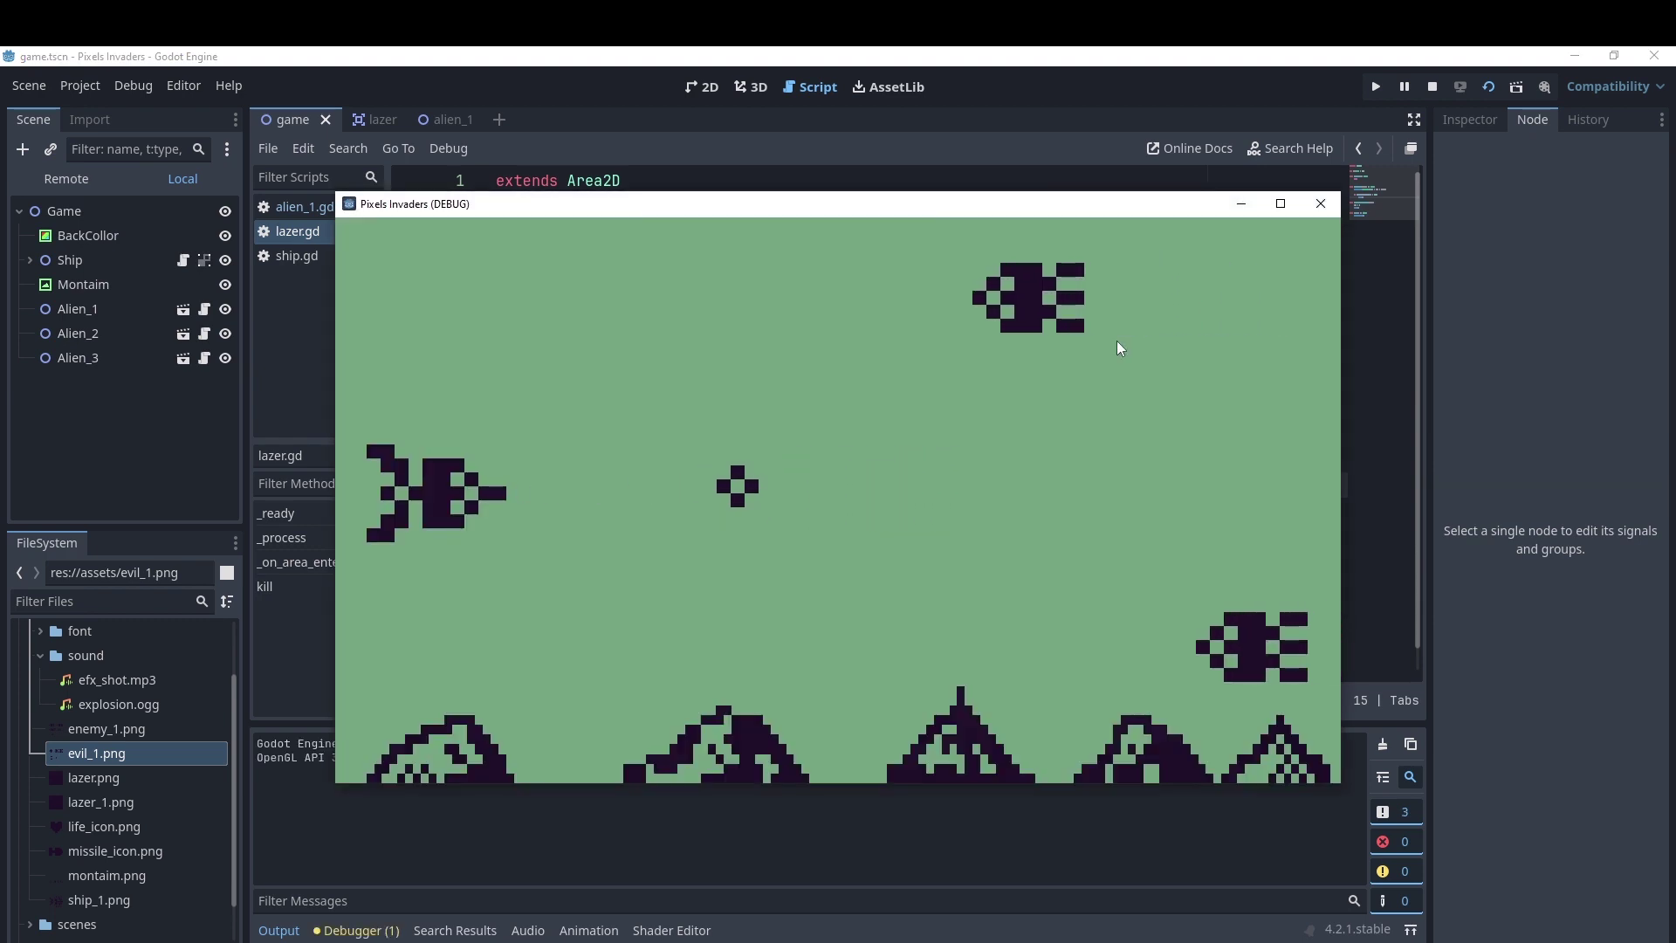
key(Up)
key(Up)
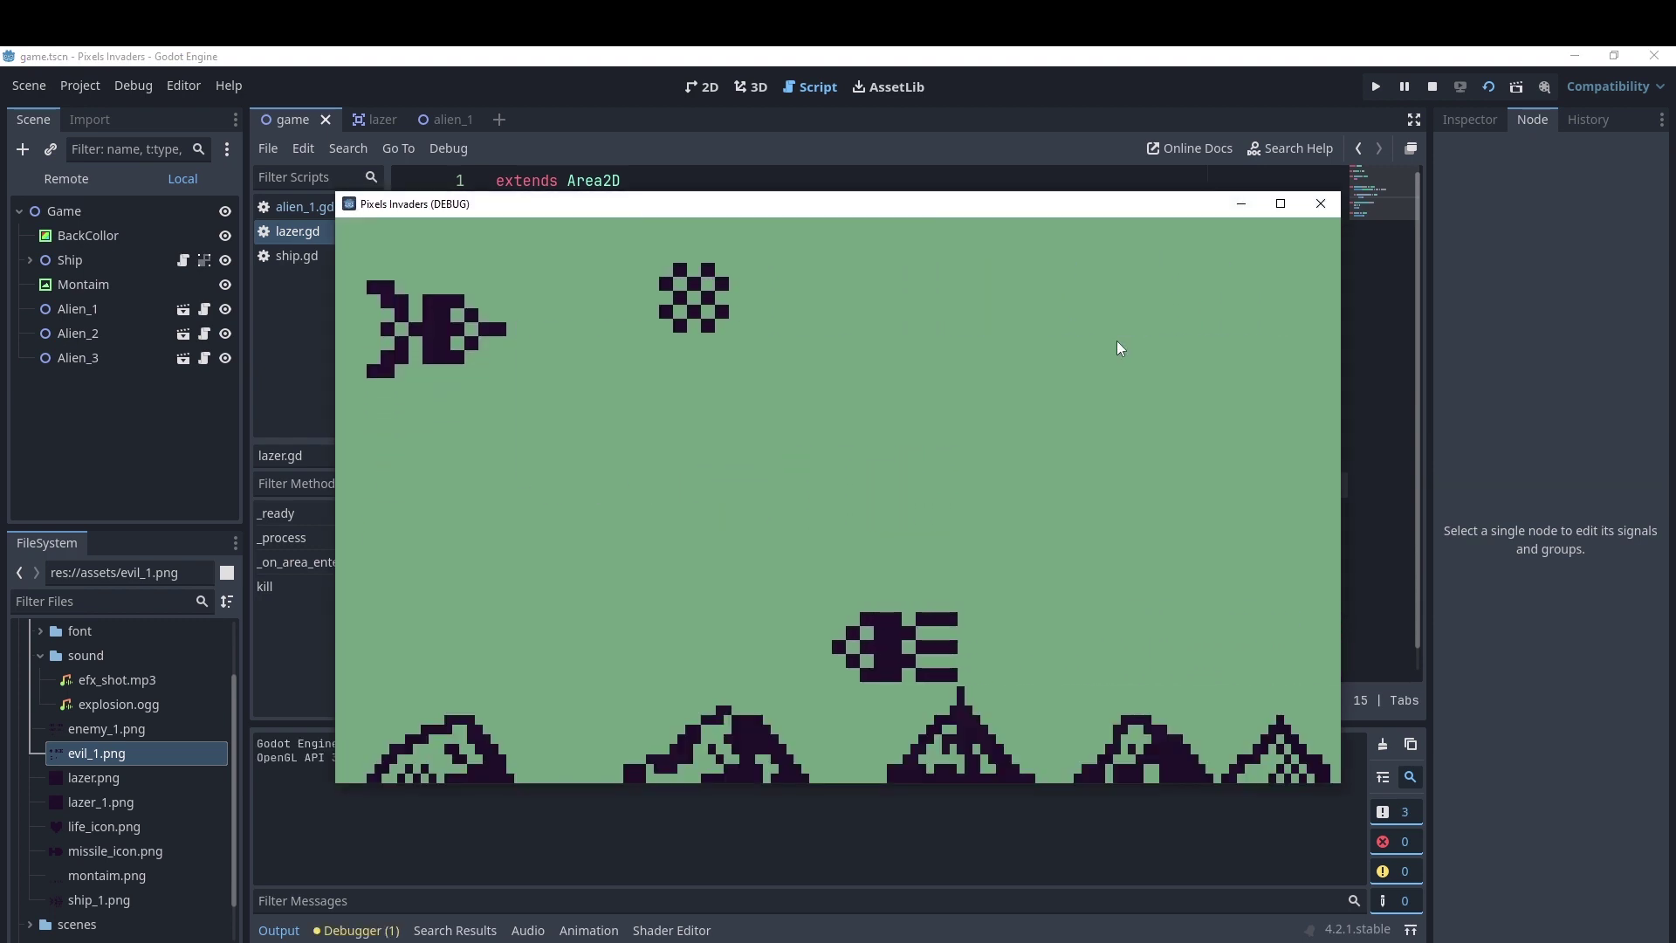
key(Down)
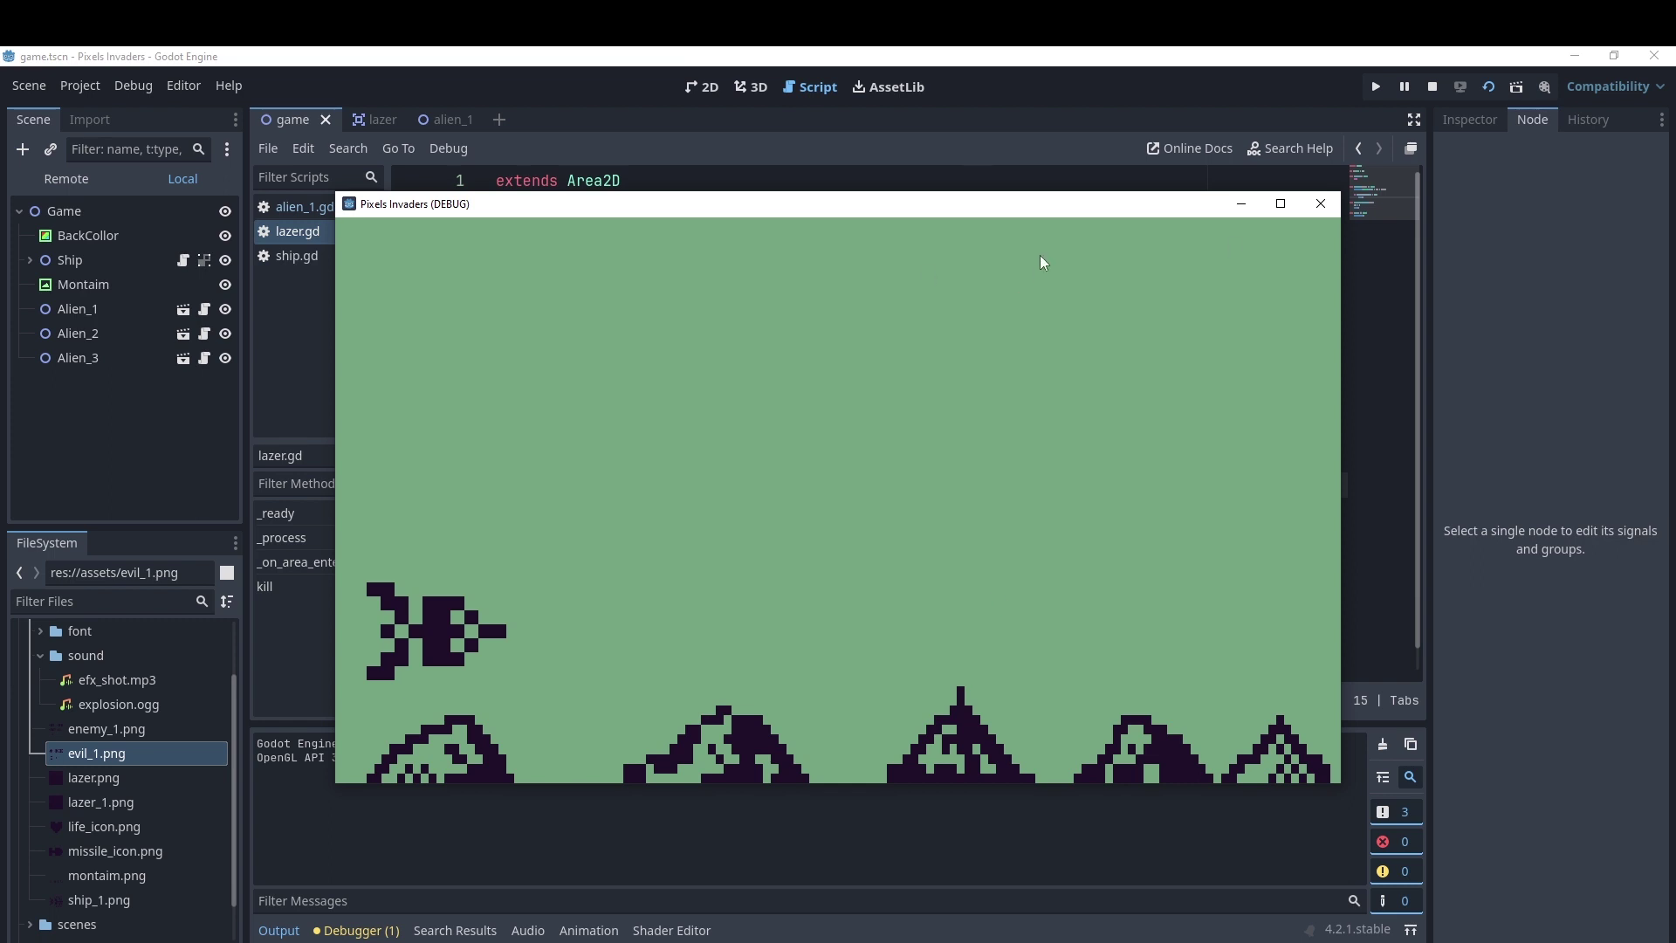
click(1321, 204)
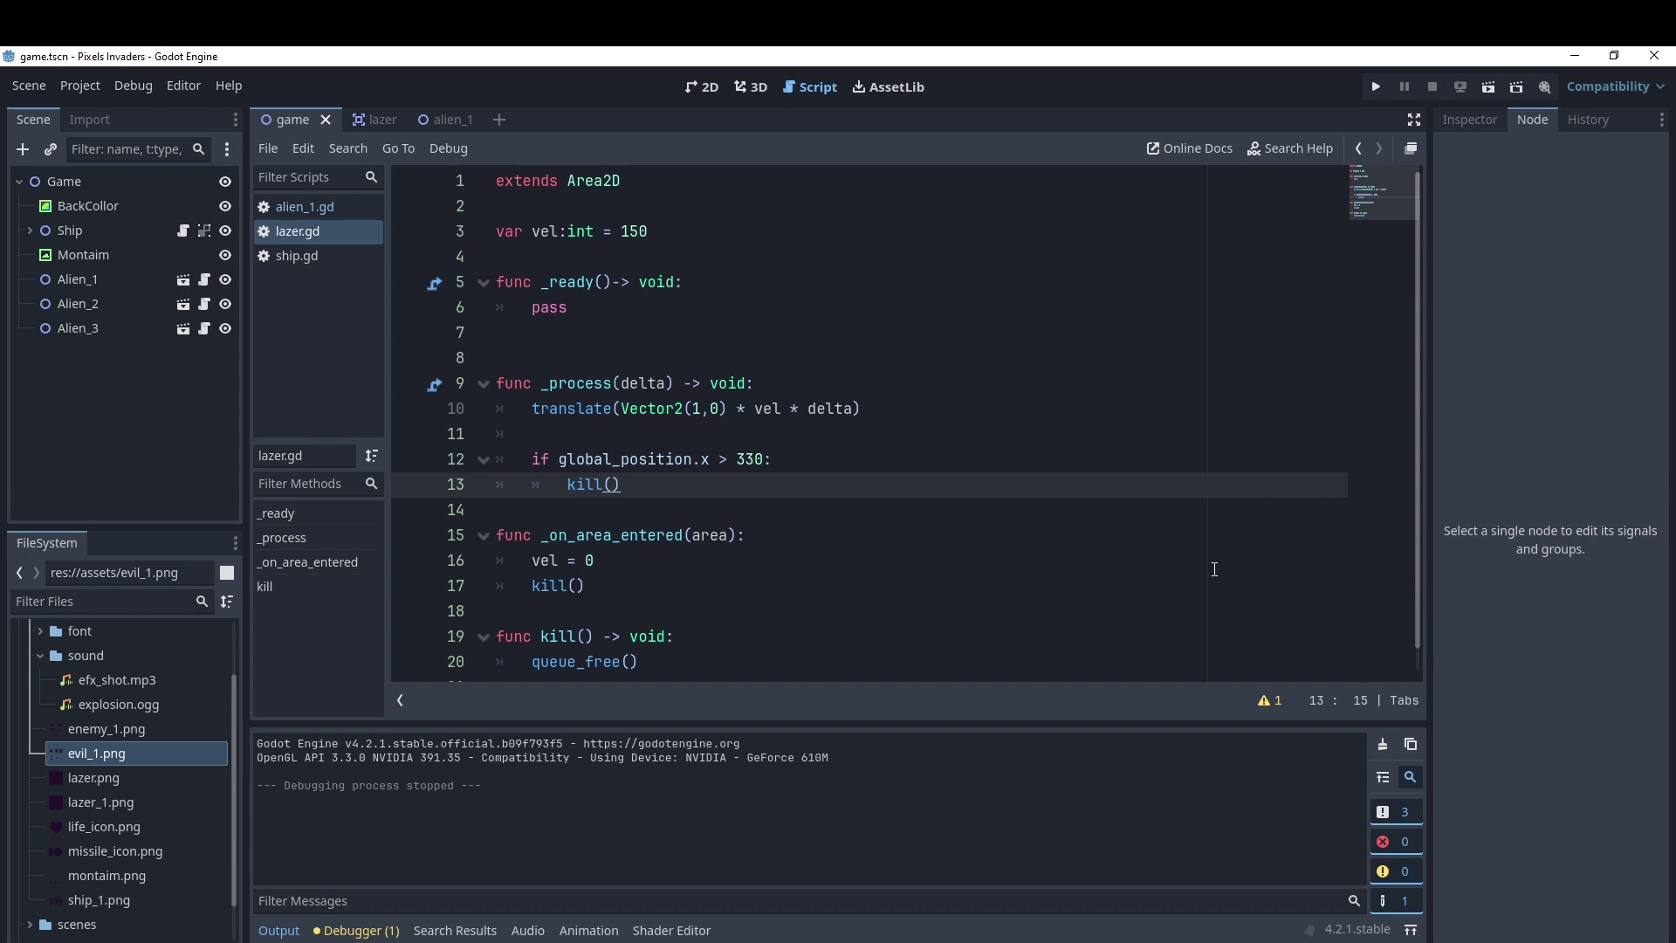
Rename the area parameter of _on_area_entered on line 15 to _area to silence the unused-parameter warning.
click(1271, 706)
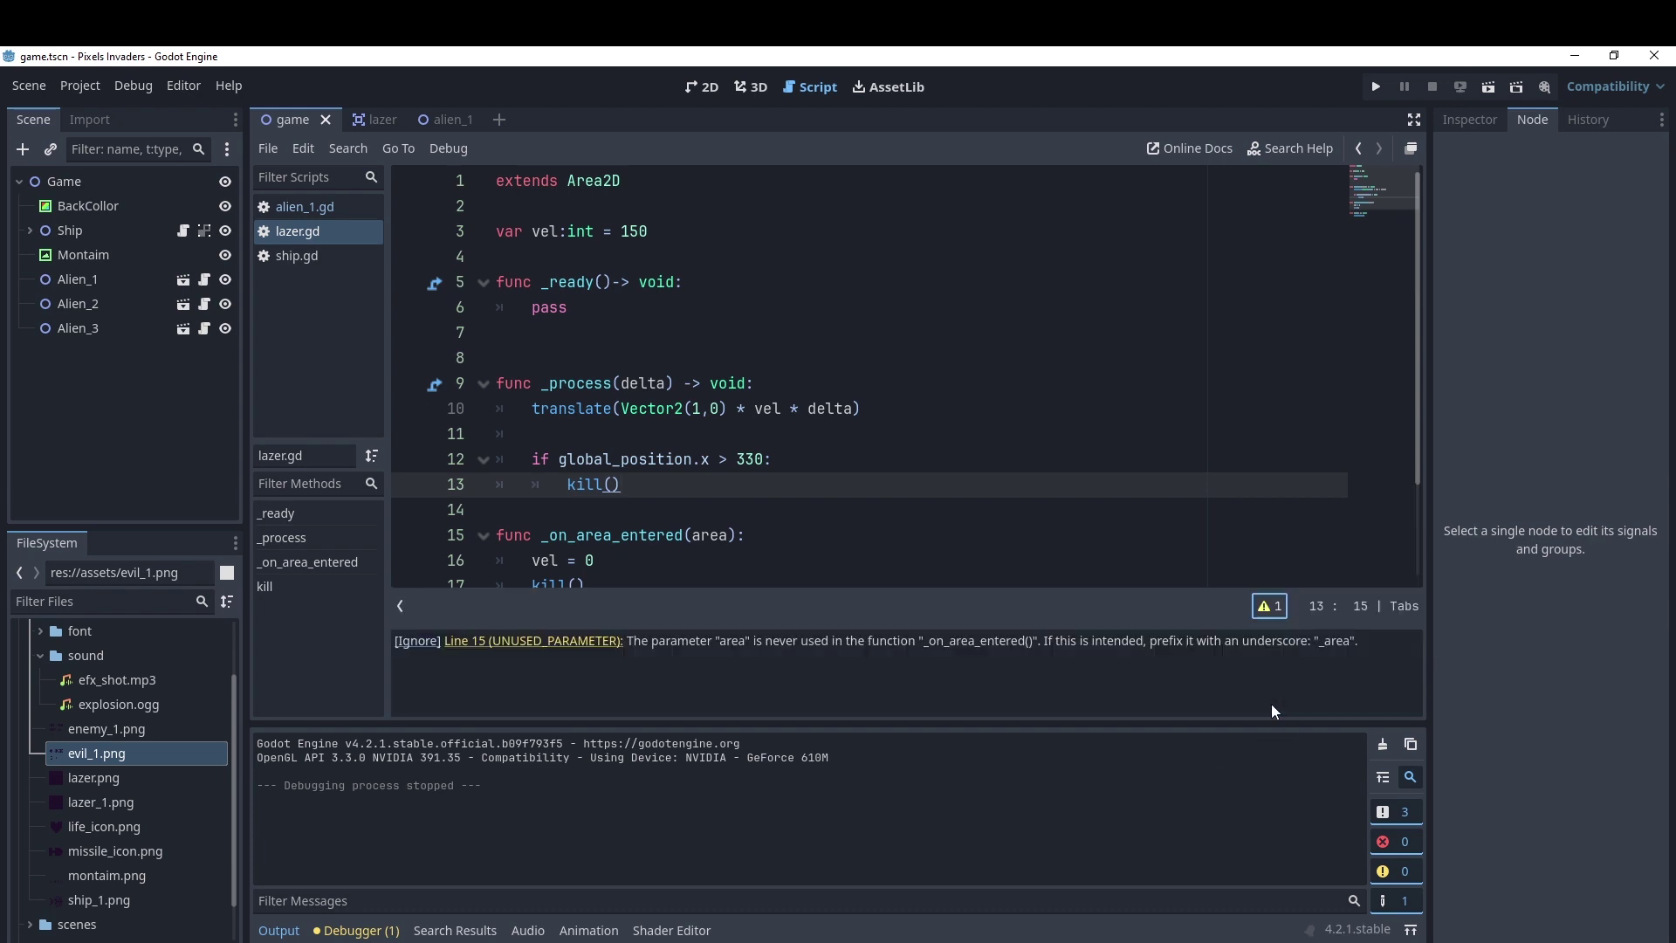
click(570, 645)
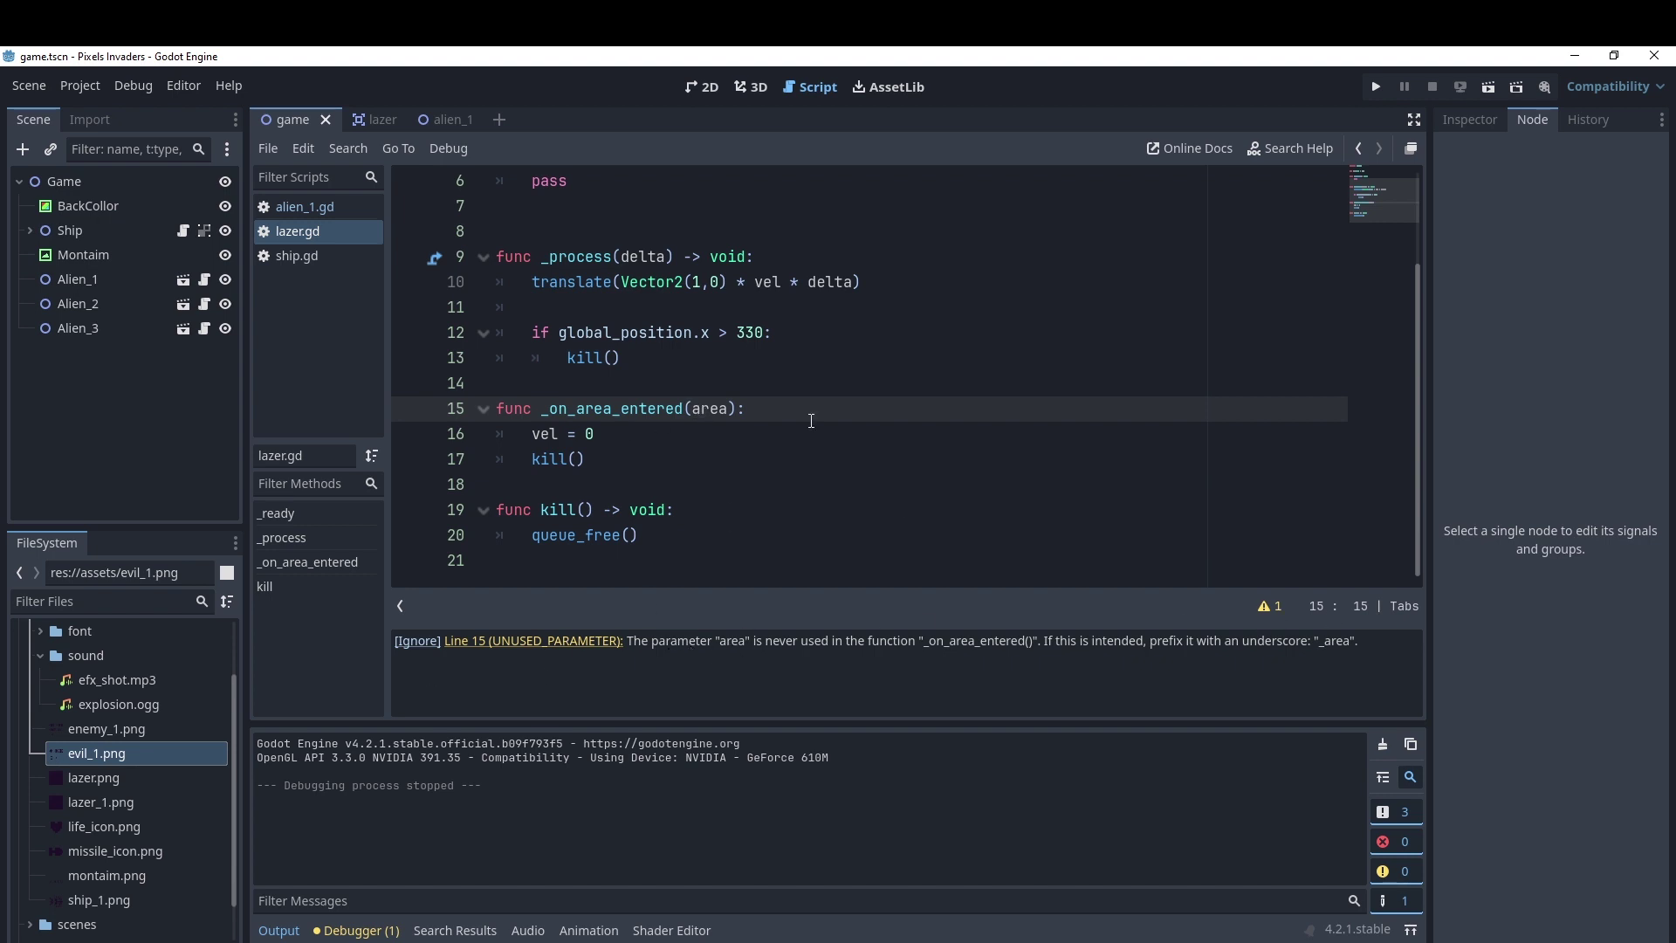
click(687, 408)
click(695, 409)
text(_)
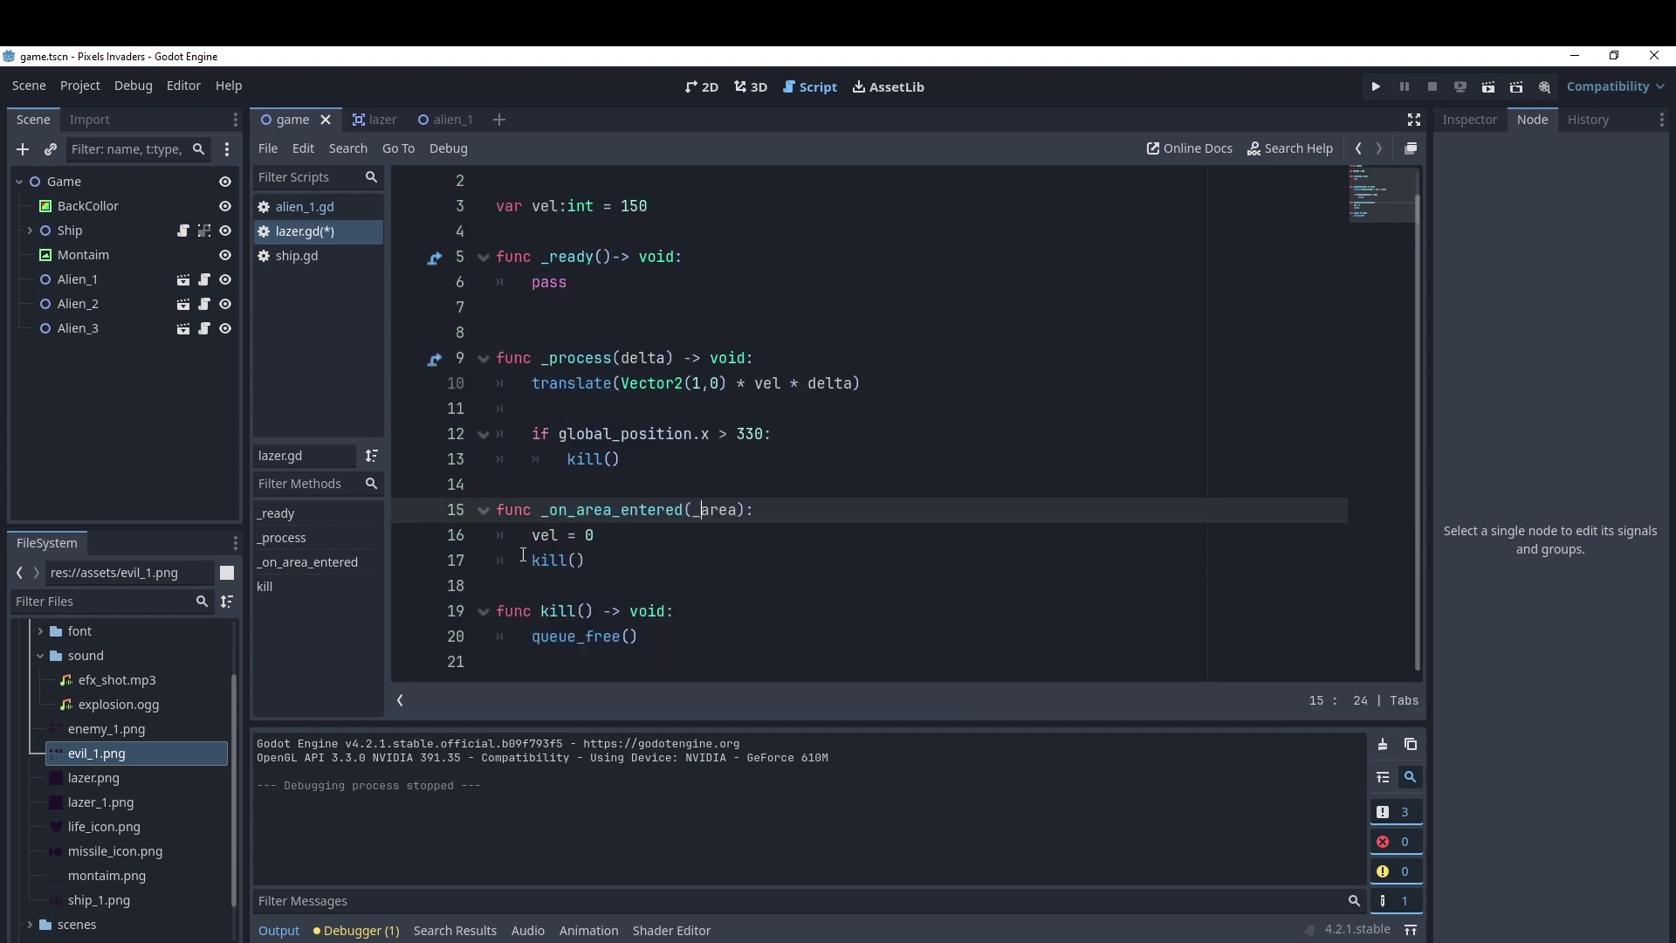
Clear the logged errors in the Debugger and collapse the bottom Output panel.
click(358, 930)
click(366, 707)
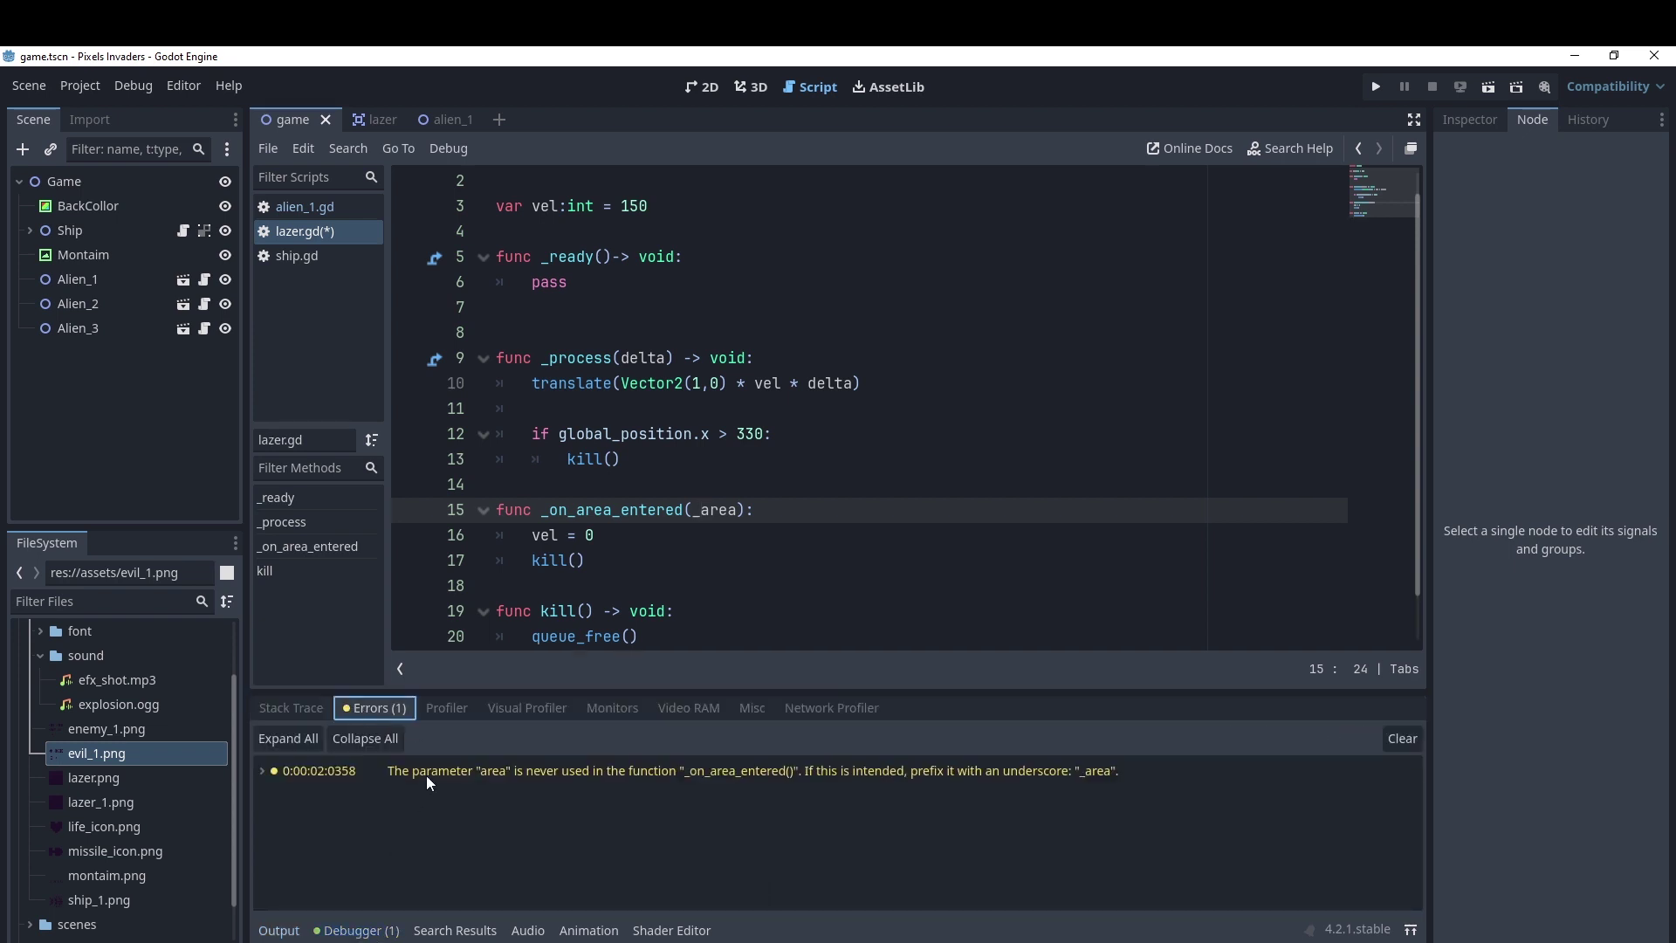
click(1402, 738)
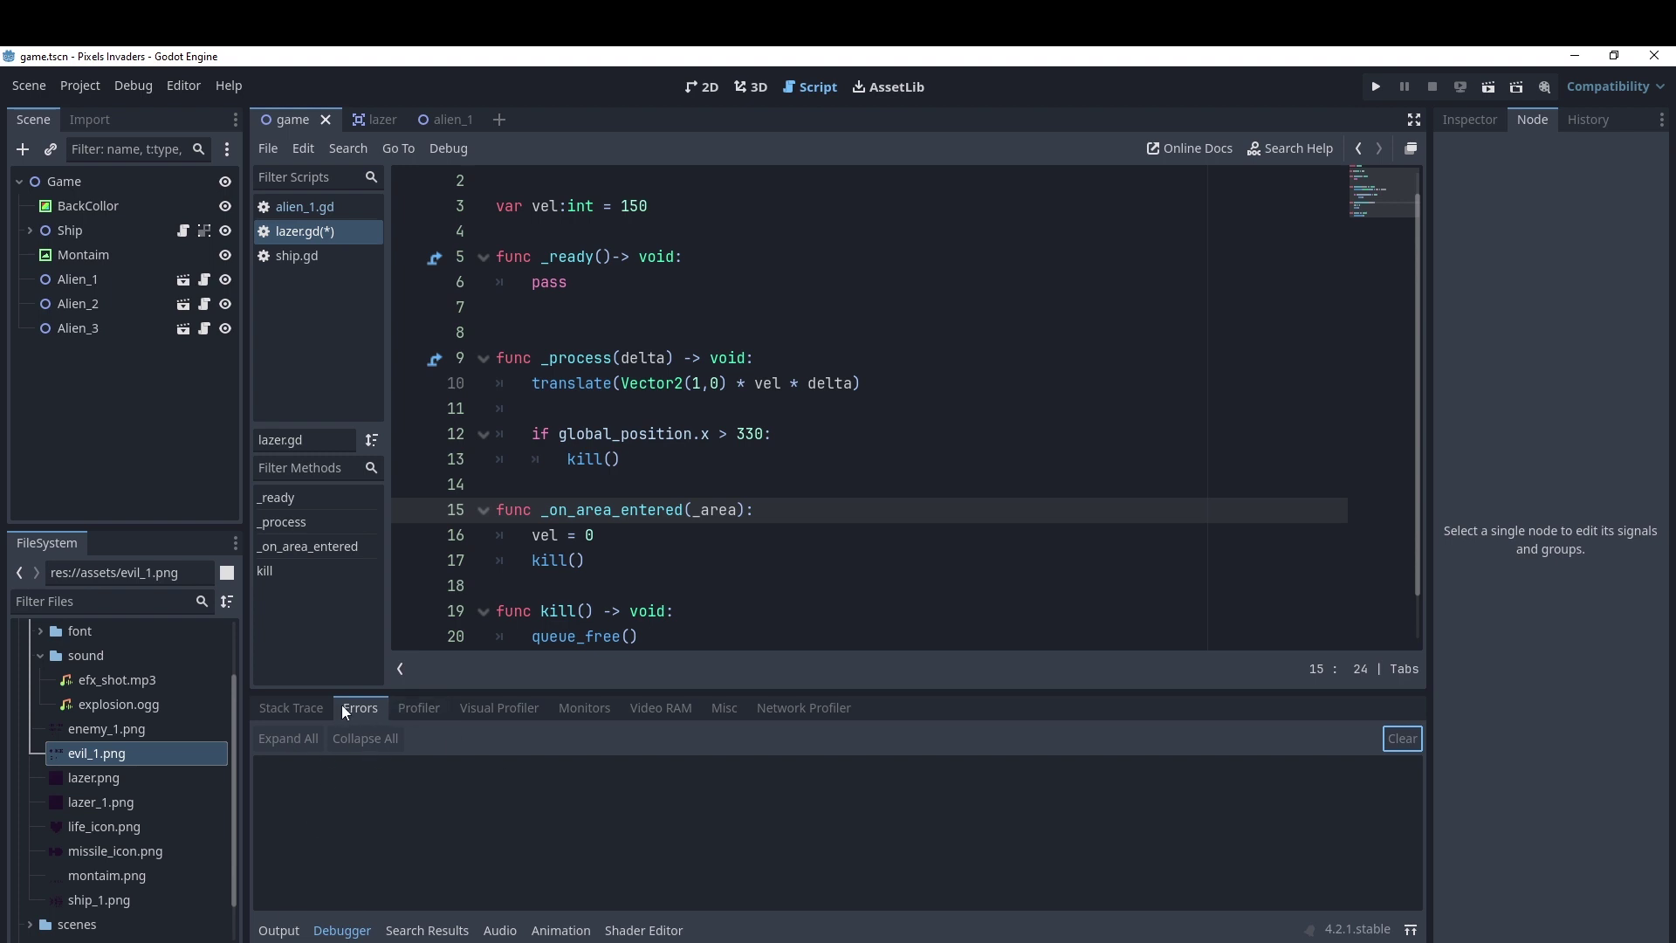
click(276, 931)
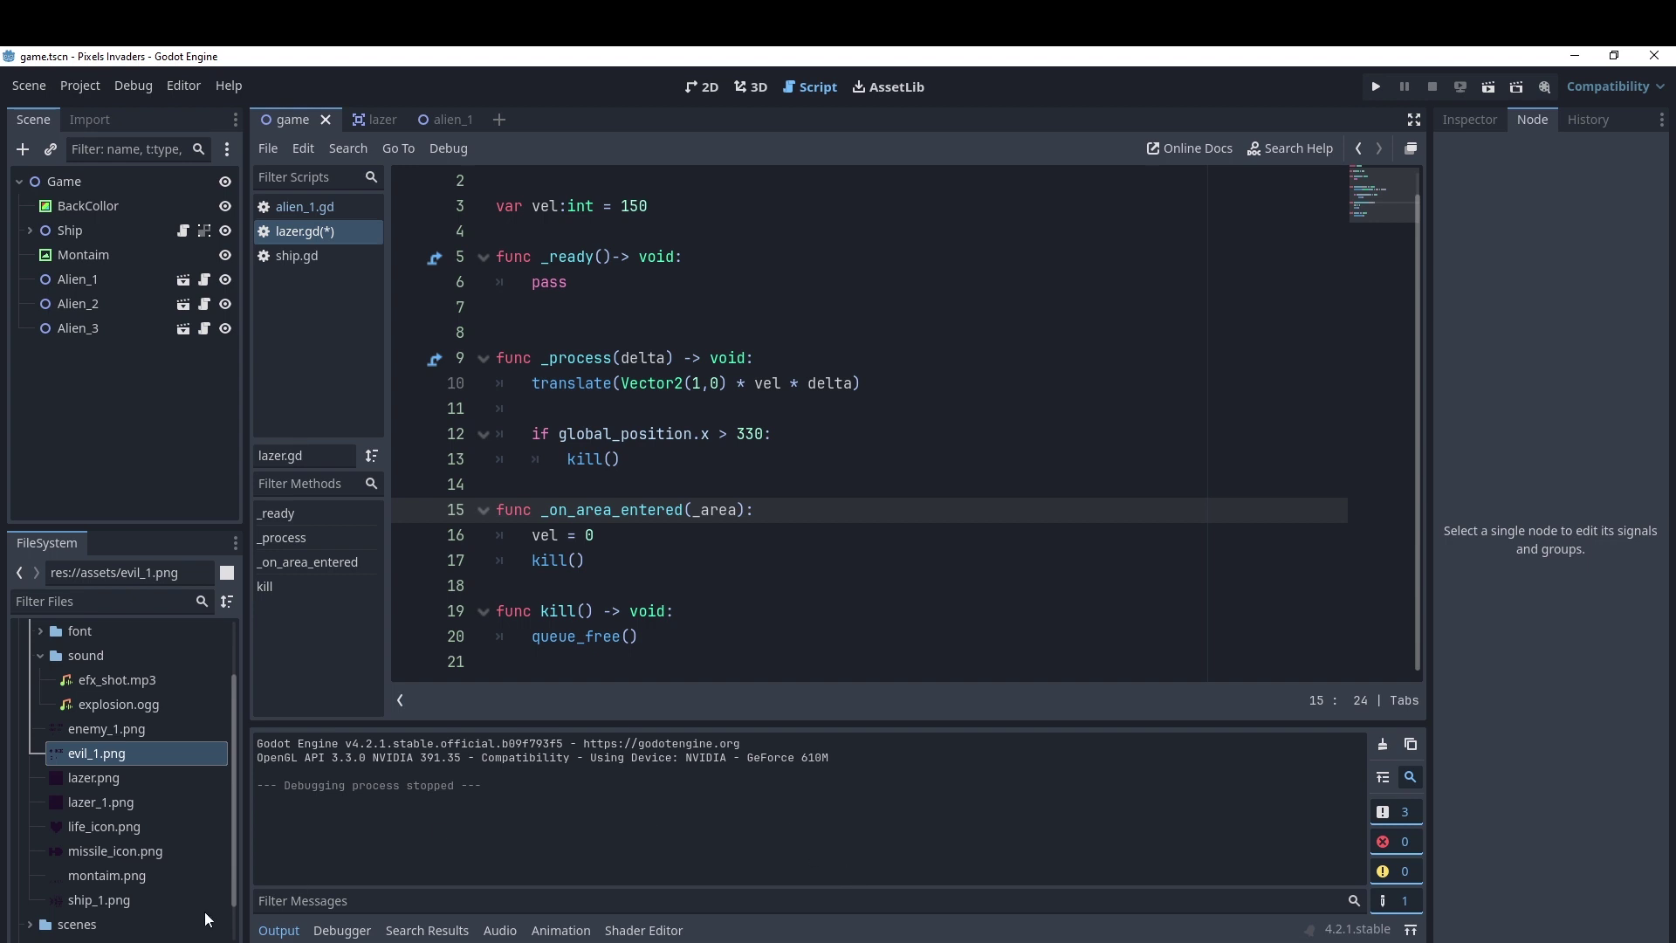
click(279, 932)
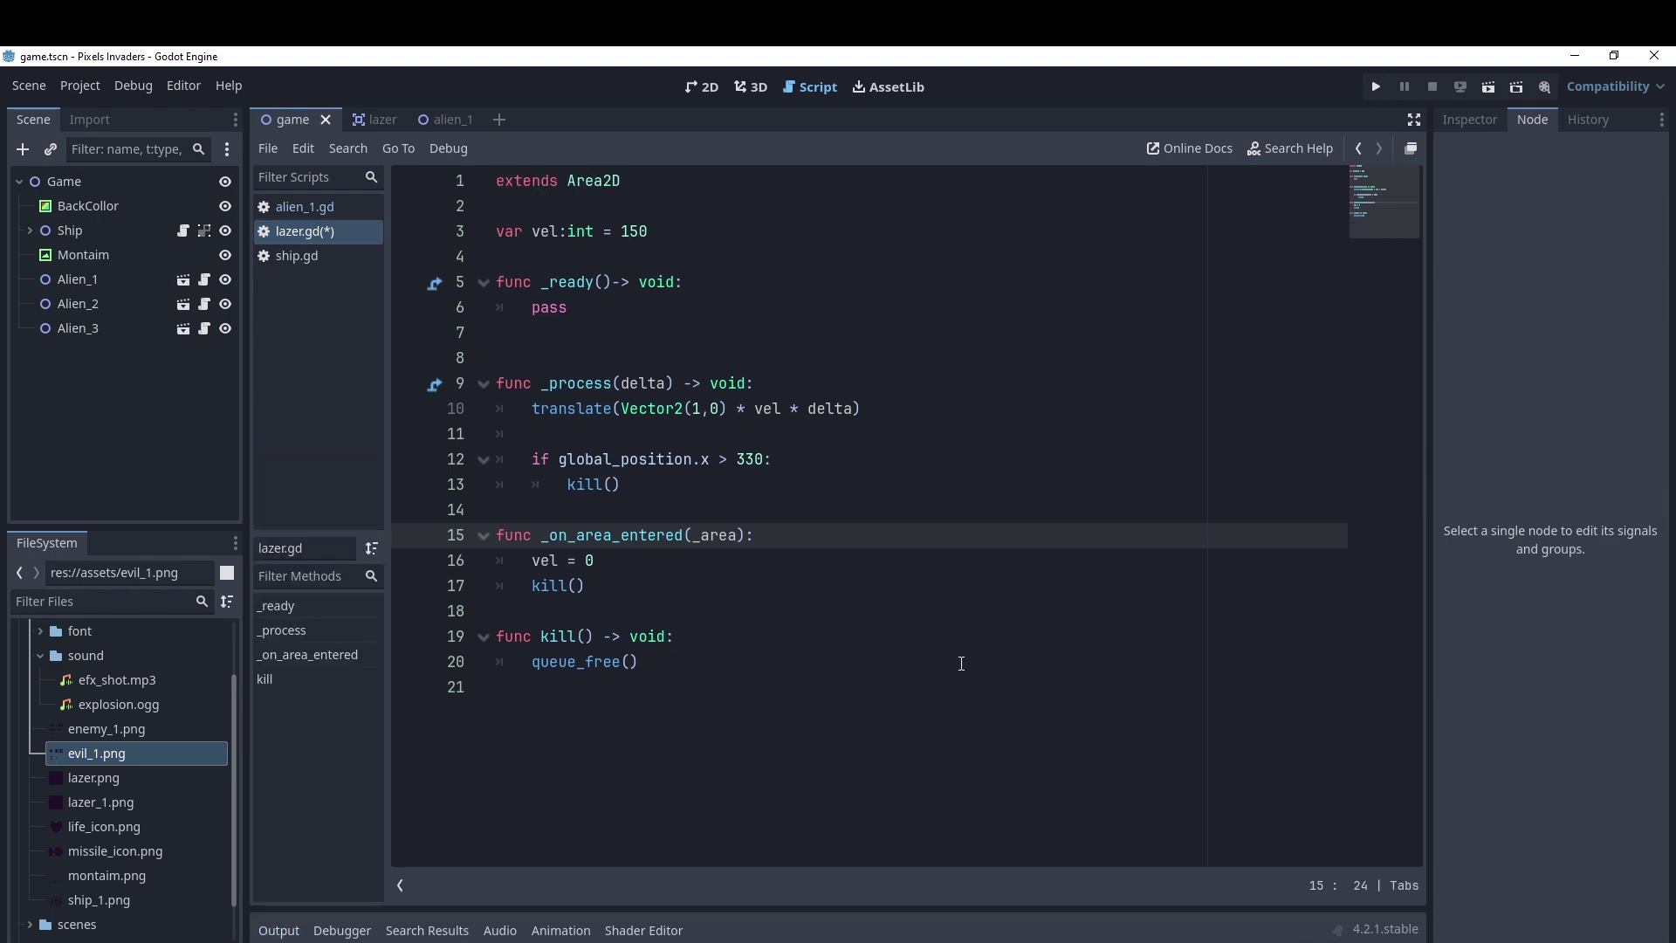
click(961, 663)
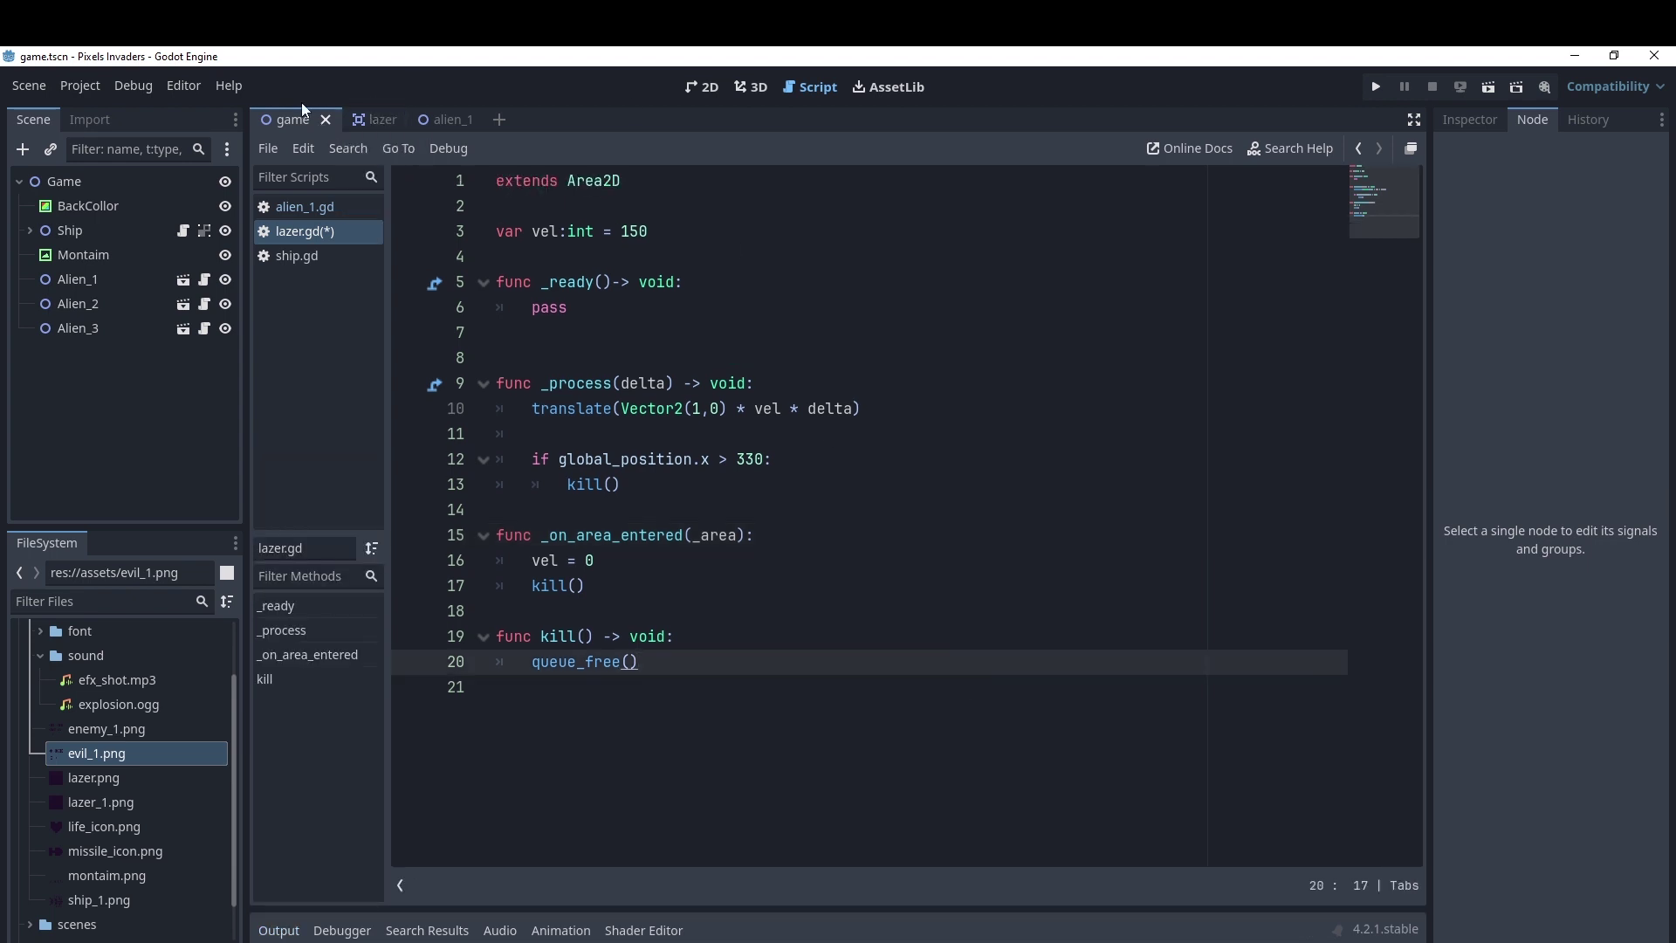
Switch to the 2D workspace to view the game scene with the ship, three aliens and mountains.
click(704, 87)
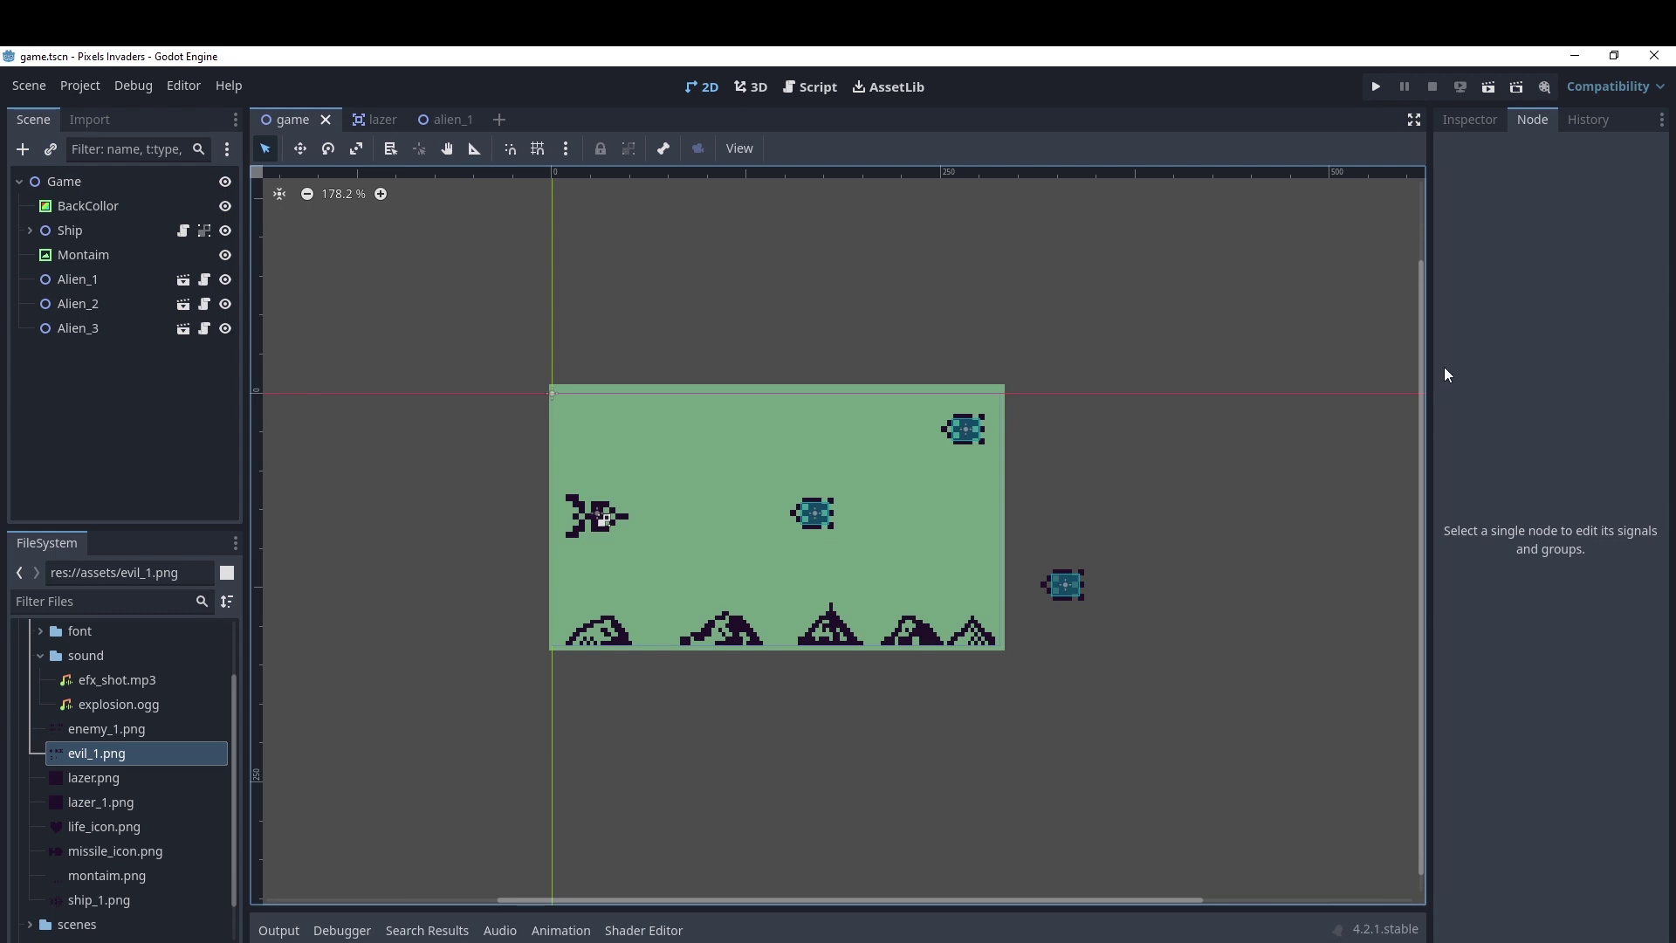